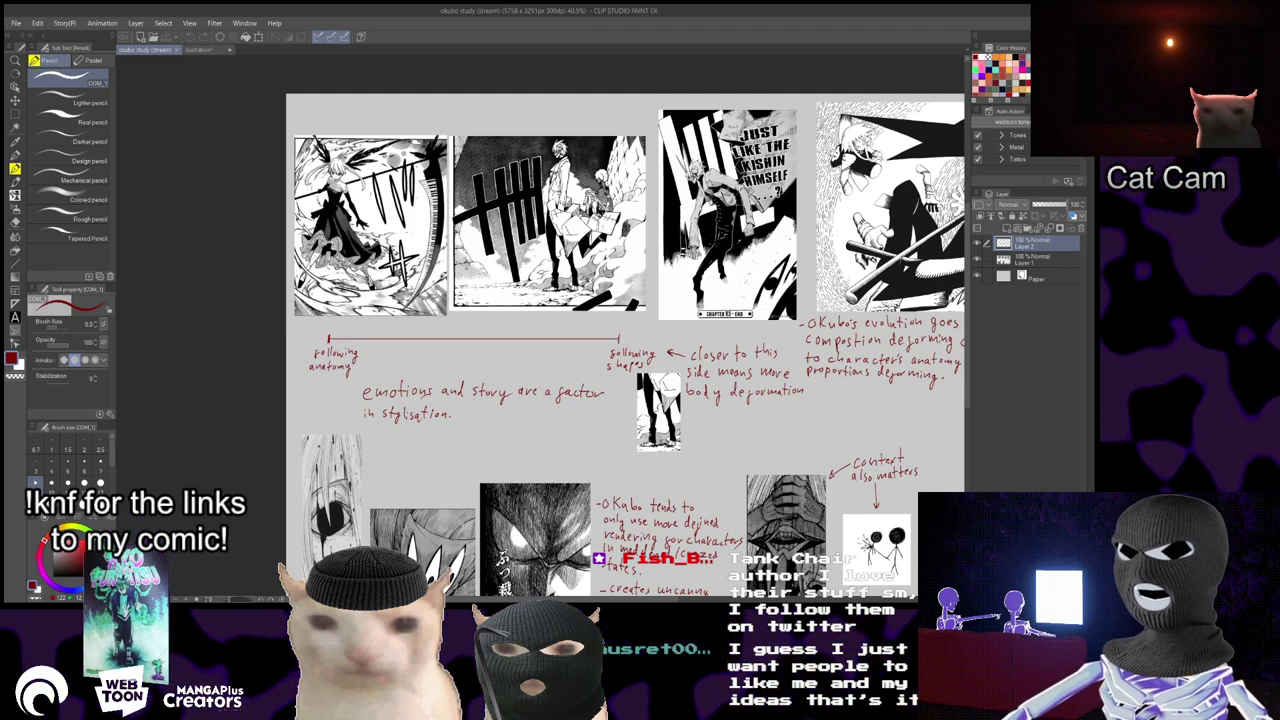
- Switch to the browser, examine Tank Chair artwork in the image search results, and return to Clip Studio Paint
{"action": "key", "text": "alt+Tab"}
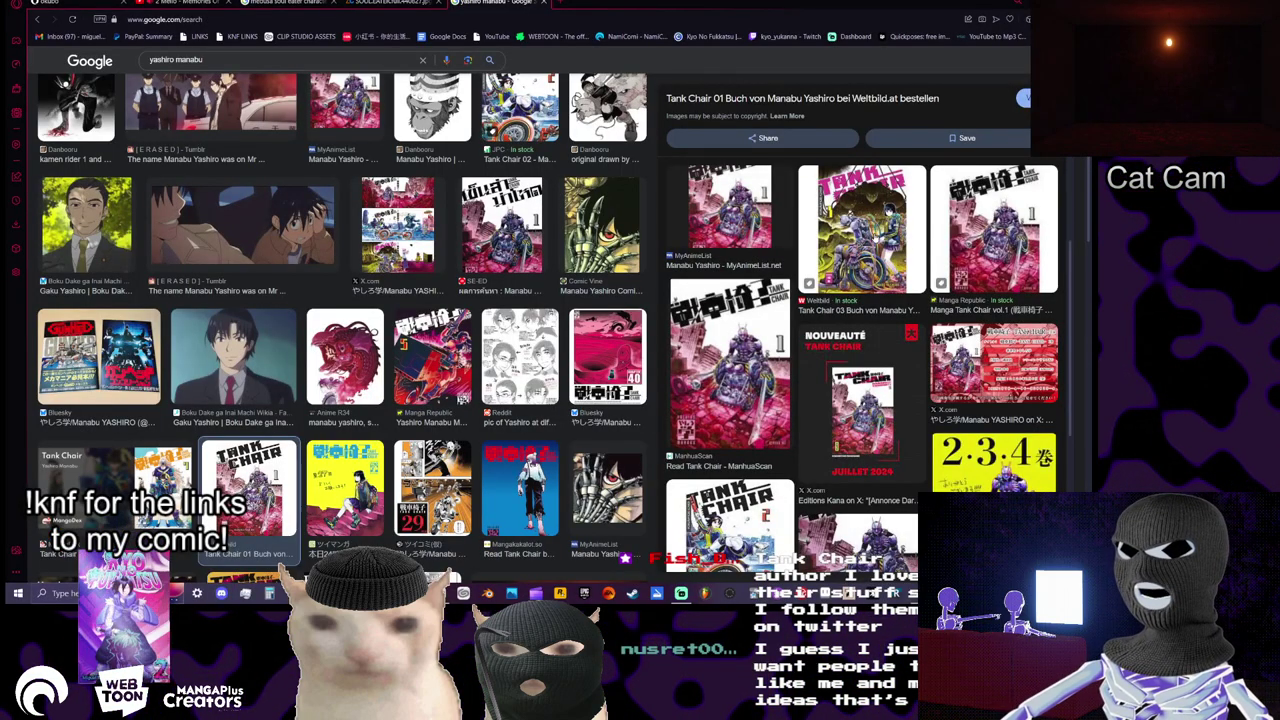
{"action": "left_click", "coordinate": [879, 242]}
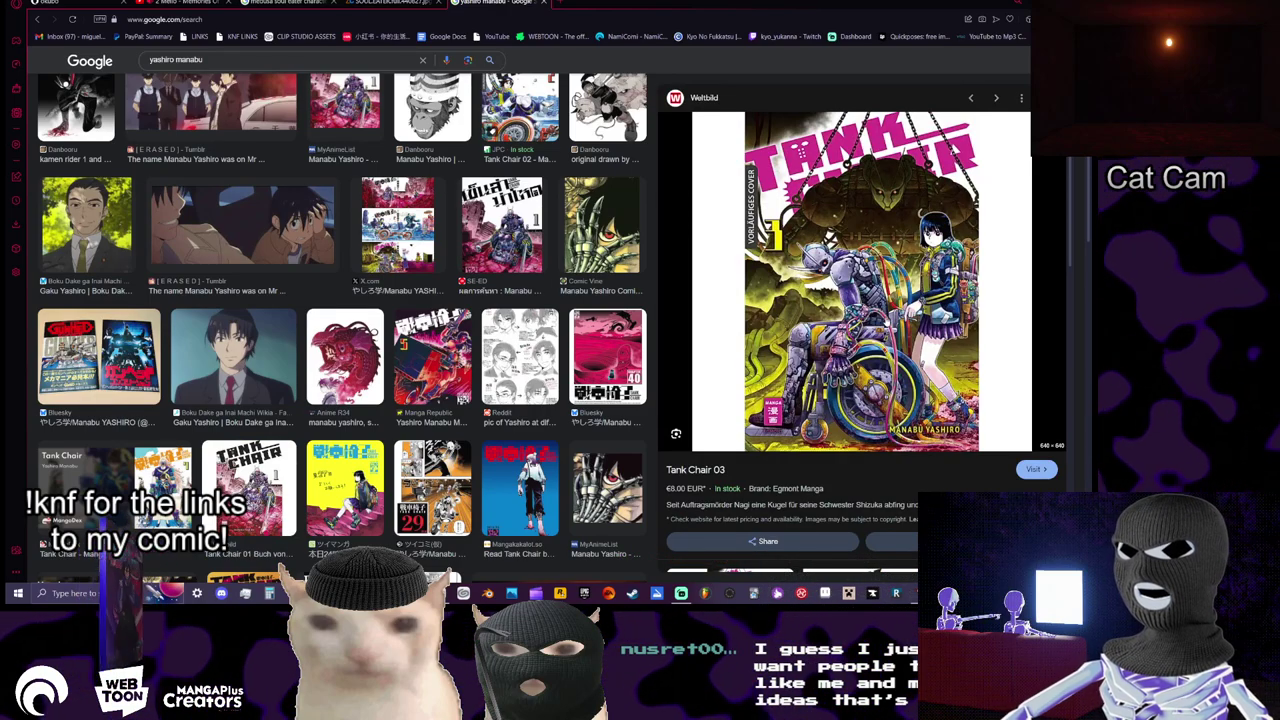
{"action": "scroll", "coordinate": [498, 304], "scroll_direction": "down", "scroll_amount": 1}
{"action": "scroll", "coordinate": [498, 308], "scroll_direction": "down", "scroll_amount": 3}
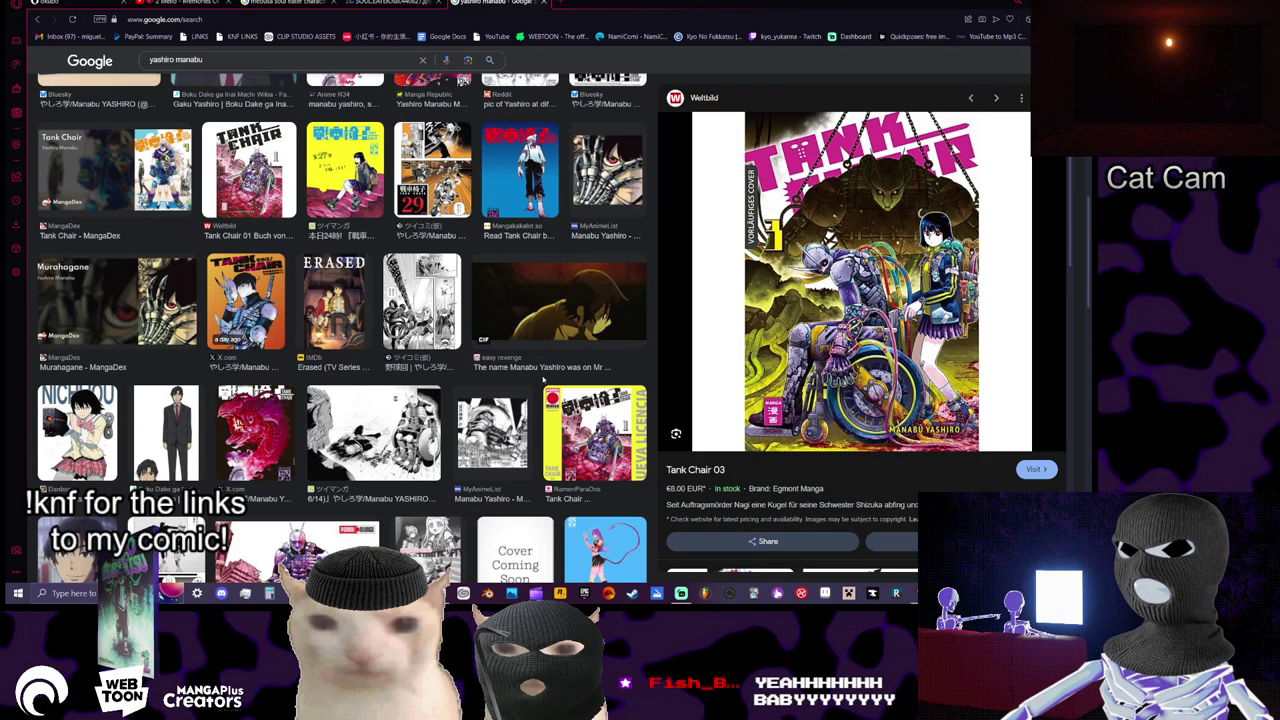
{"action": "scroll", "coordinate": [545, 380], "scroll_direction": "down", "scroll_amount": 3}
{"action": "left_click", "coordinate": [326, 314]}
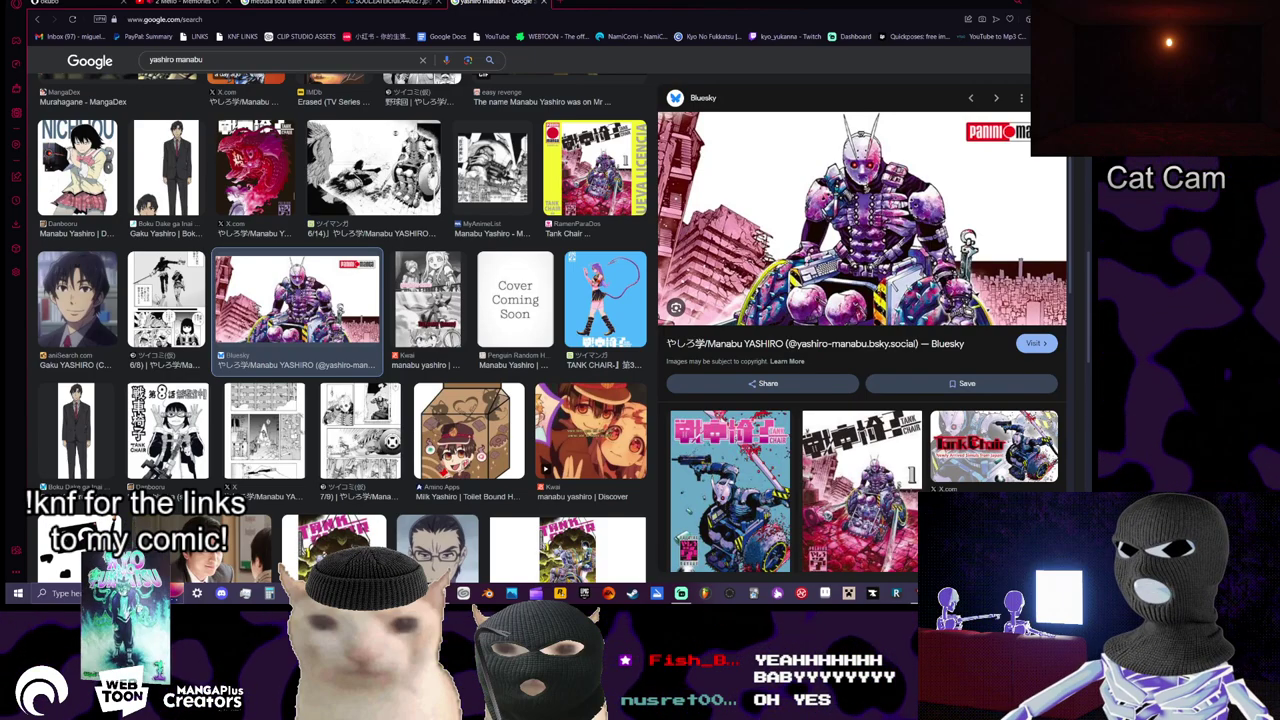
{"action": "key", "text": "alt+Tab"}
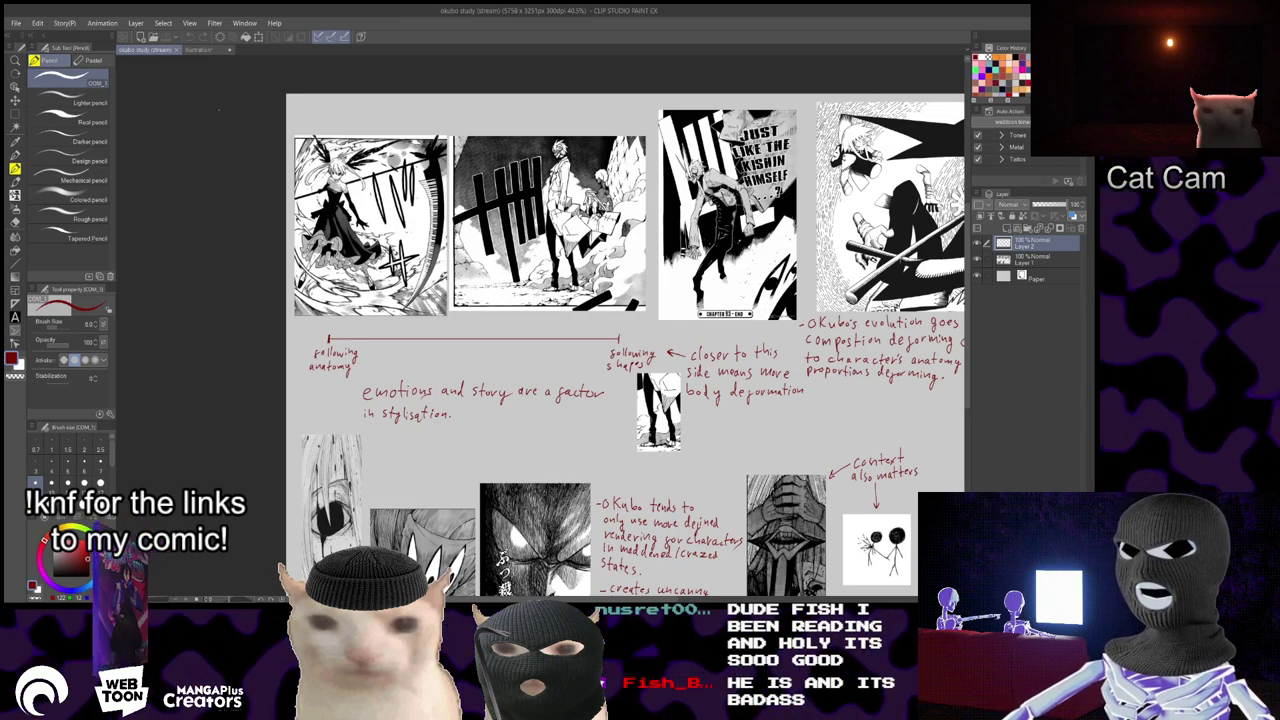
- In the Illustration document, draw a split, claw-shaped tuft at the lower end of the character's braided beard
{"action": "left_click", "coordinate": [198, 49]}
{"action": "scroll", "coordinate": [682, 238], "scroll_direction": "up", "scroll_amount": 2}
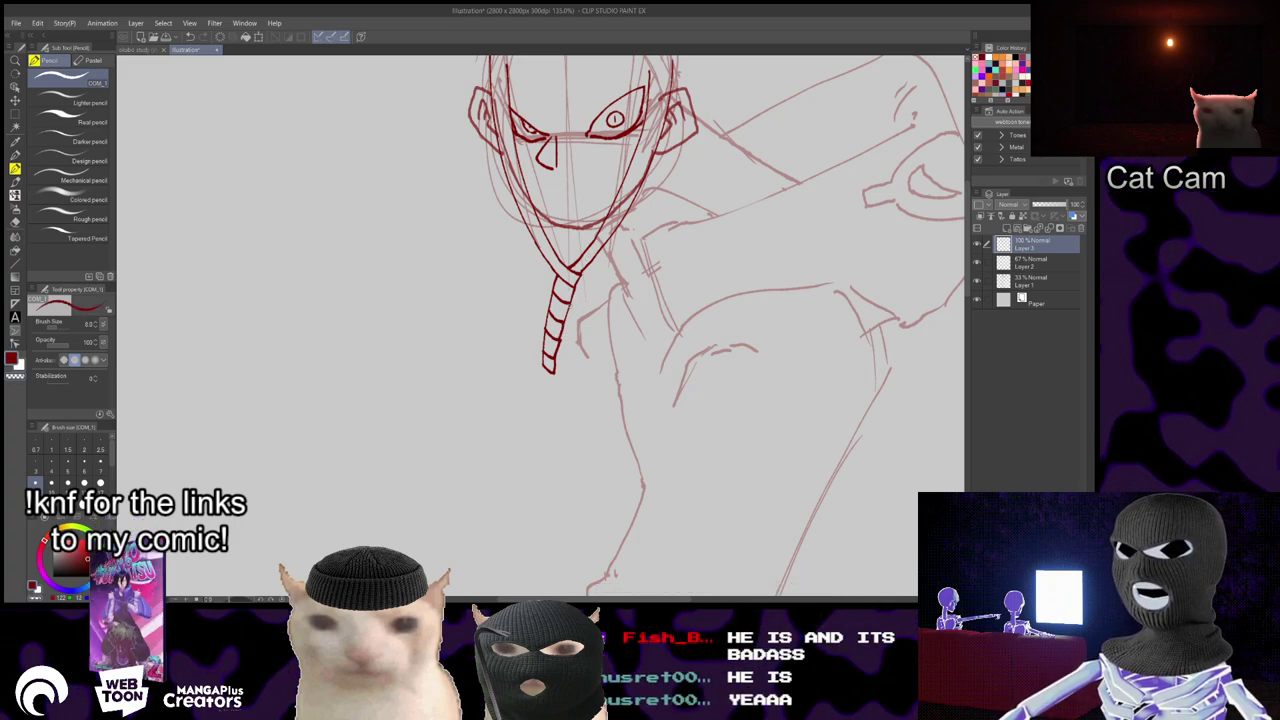
{"action": "left_click_drag", "start_coordinate": [600, 250], "coordinate": [639, 355]}
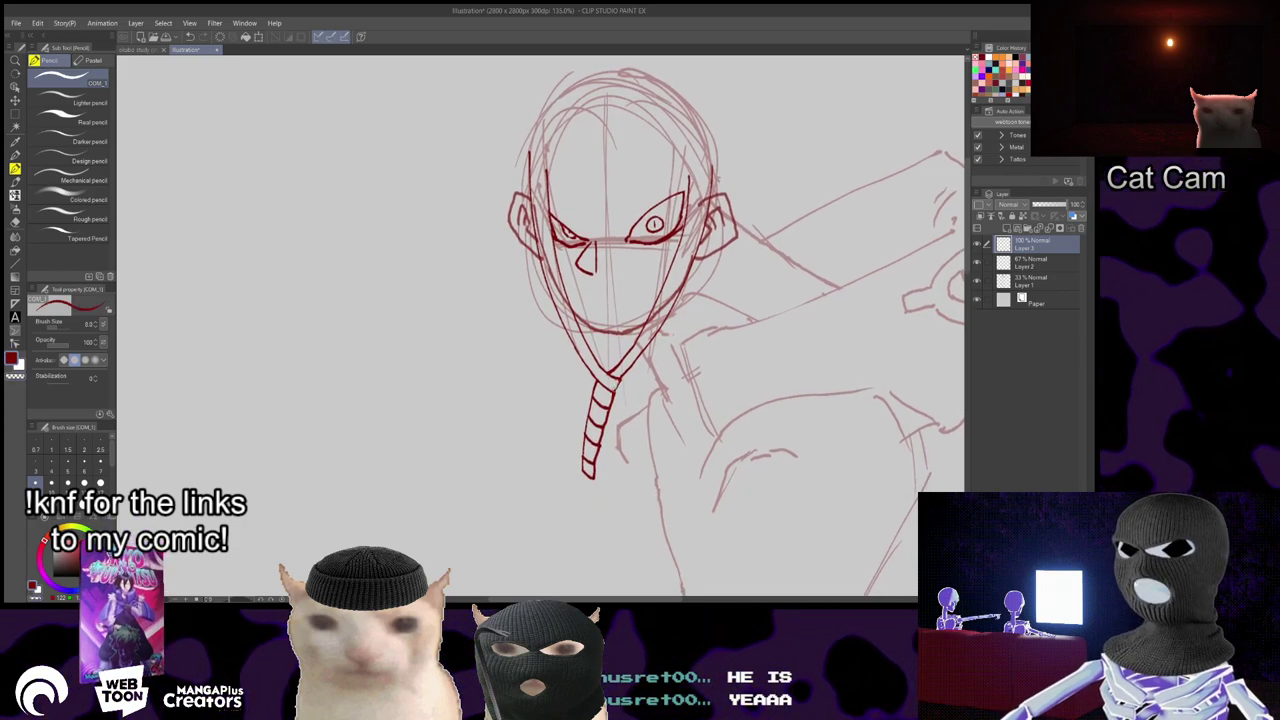
{"action": "left_click_drag", "start_coordinate": [623, 392], "coordinate": [646, 289]}
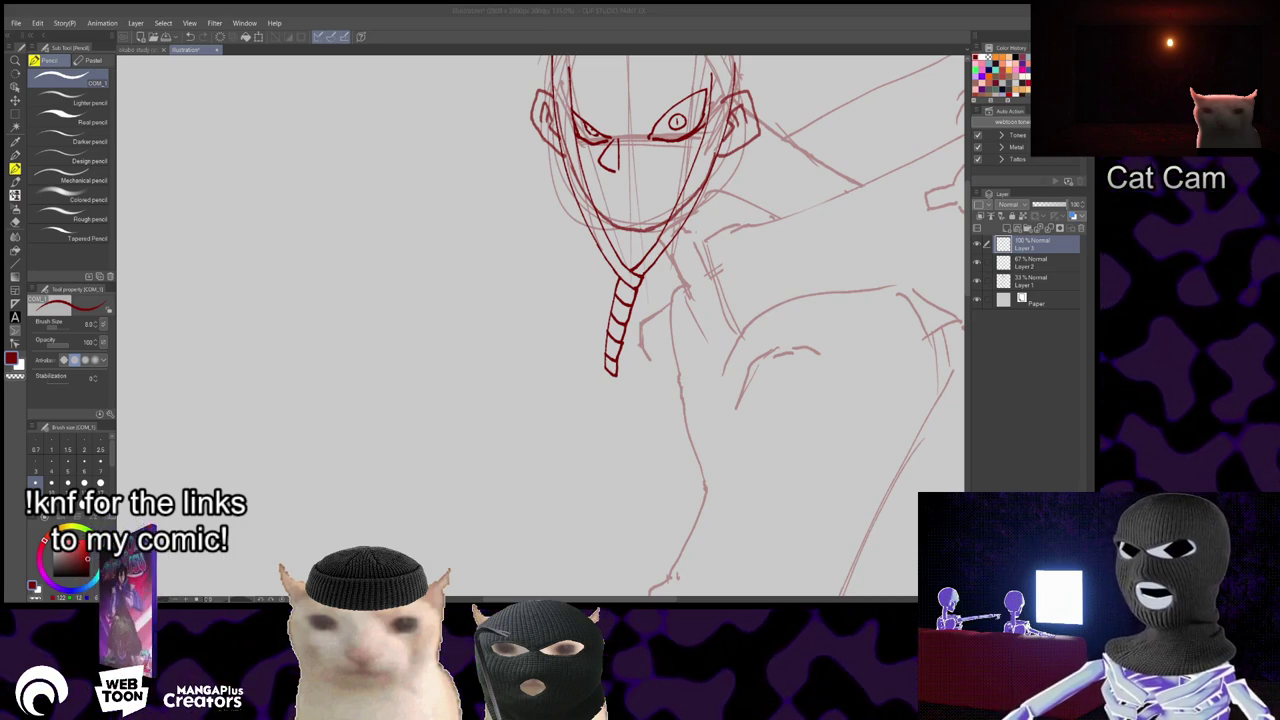
{"action": "mouse_move", "coordinate": [606, 372]}
{"action": "left_mouse_down"}
{"action": "mouse_move", "coordinate": [589, 411]}
{"action": "mouse_move", "coordinate": [598, 393]}
{"action": "left_mouse_up"}
{"action": "left_click_drag", "start_coordinate": [598, 393], "coordinate": [593, 428]}
{"action": "mouse_move", "coordinate": [594, 427]}
{"action": "left_mouse_down"}
{"action": "mouse_move", "coordinate": [618, 402]}
{"action": "mouse_move", "coordinate": [610, 384]}
{"action": "mouse_move", "coordinate": [598, 391]}
{"action": "mouse_move", "coordinate": [592, 427]}
{"action": "mouse_move", "coordinate": [616, 379]}
{"action": "left_mouse_up"}
{"action": "key", "text": "ctrl+z"}
{"action": "key", "text": "ctrl+z"}
{"action": "key", "text": "ctrl+z"}
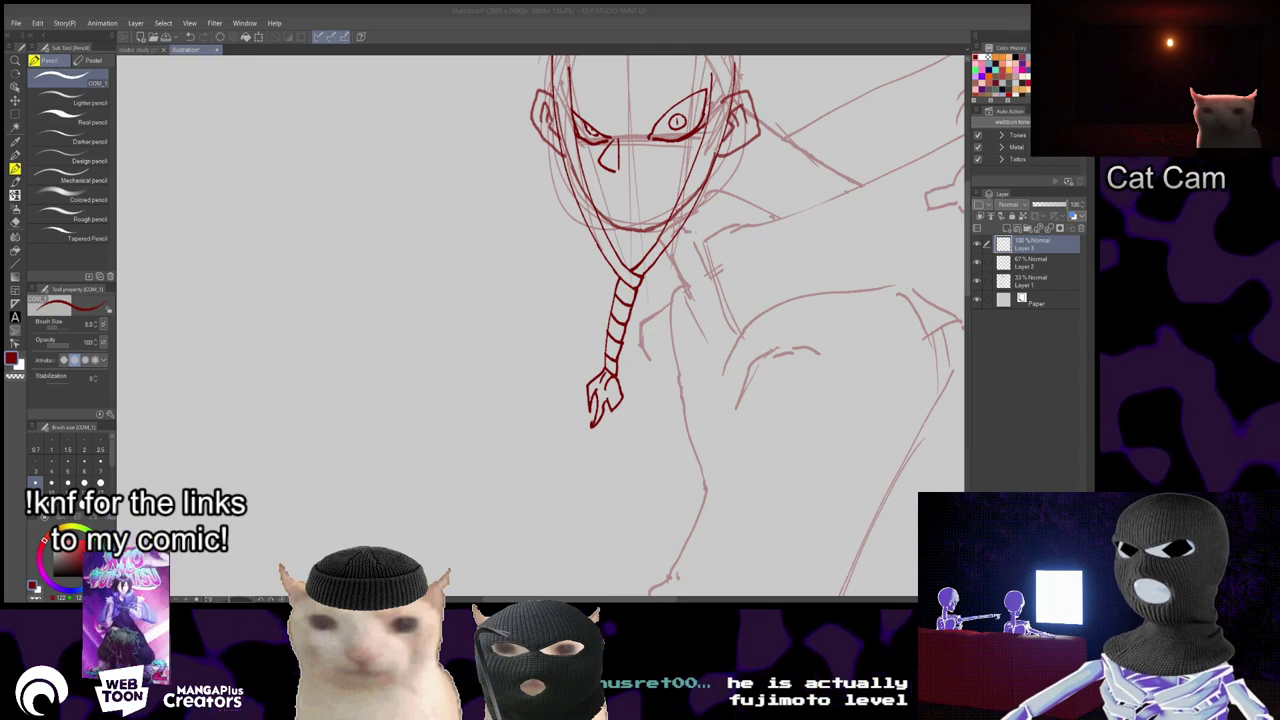
- Try a first set of hair strokes on the forehead above the narrowed eye
{"action": "scroll", "coordinate": [575, 158], "scroll_direction": "down", "scroll_amount": 3}
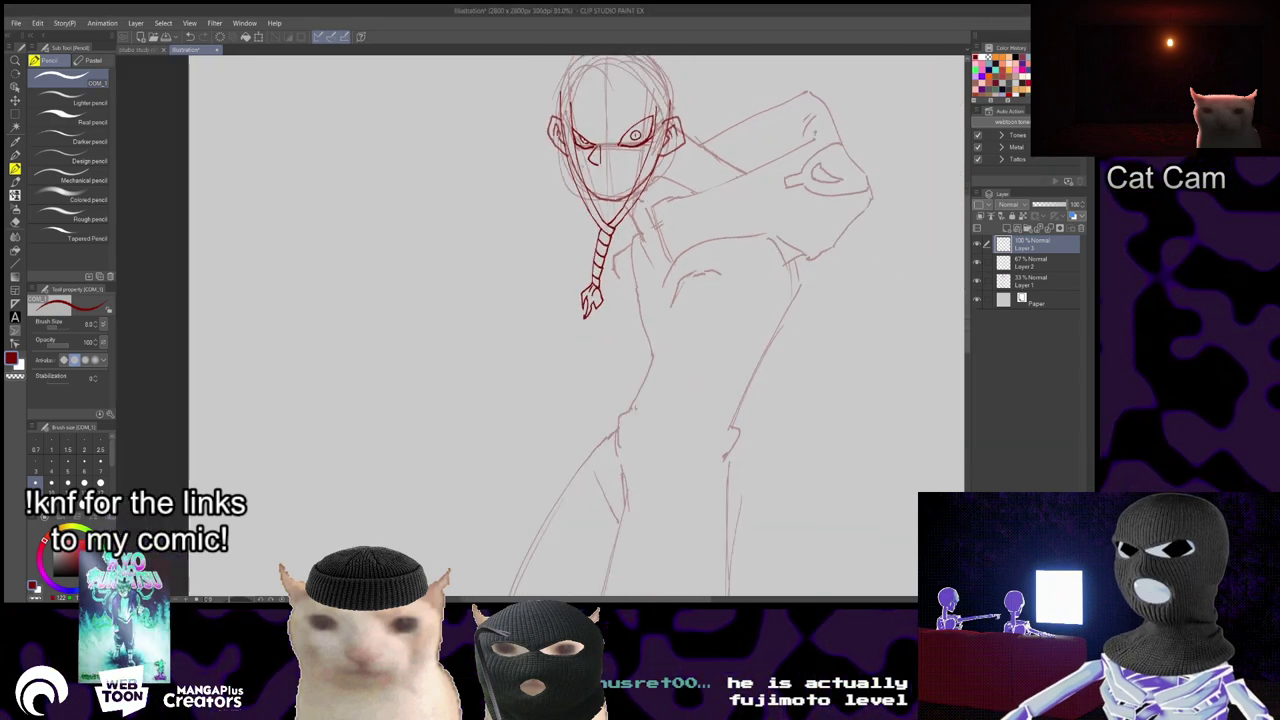
{"action": "scroll", "coordinate": [580, 200], "scroll_direction": "up", "scroll_amount": 1}
{"action": "left_click_drag", "start_coordinate": [575, 452], "coordinate": [577, 508]}
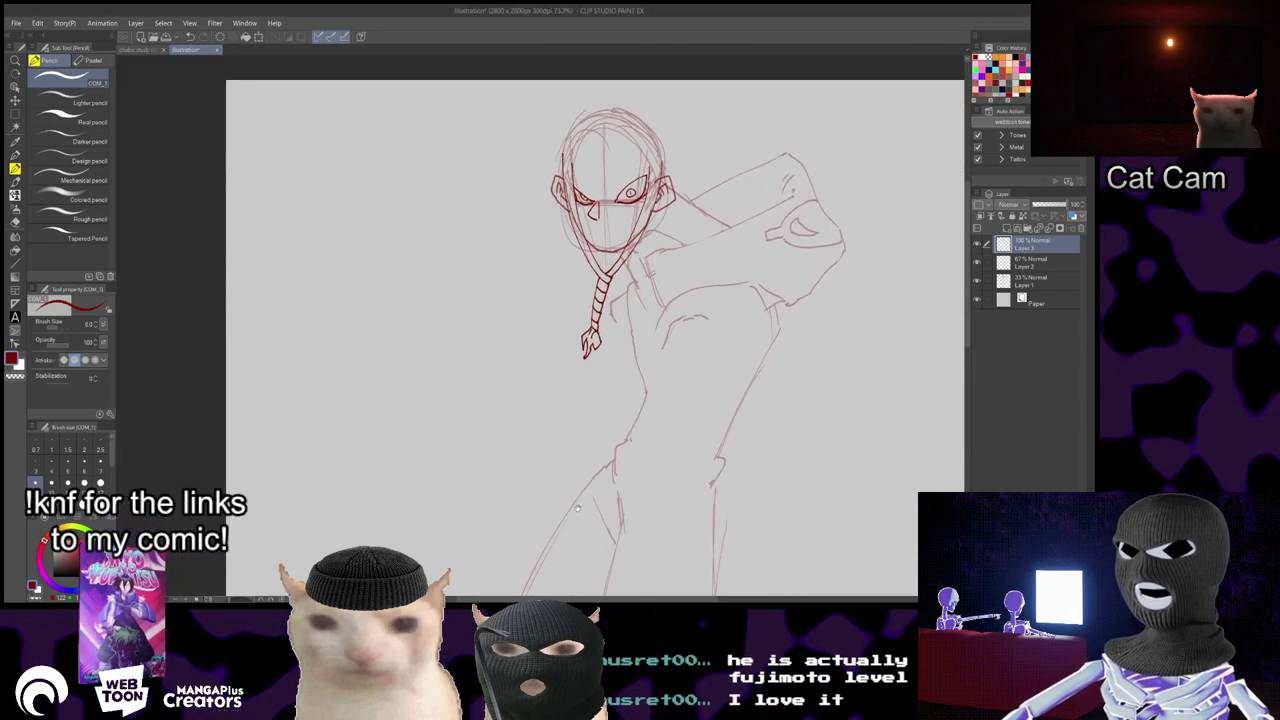
{"action": "scroll", "coordinate": [668, 264], "scroll_direction": "up", "scroll_amount": 2}
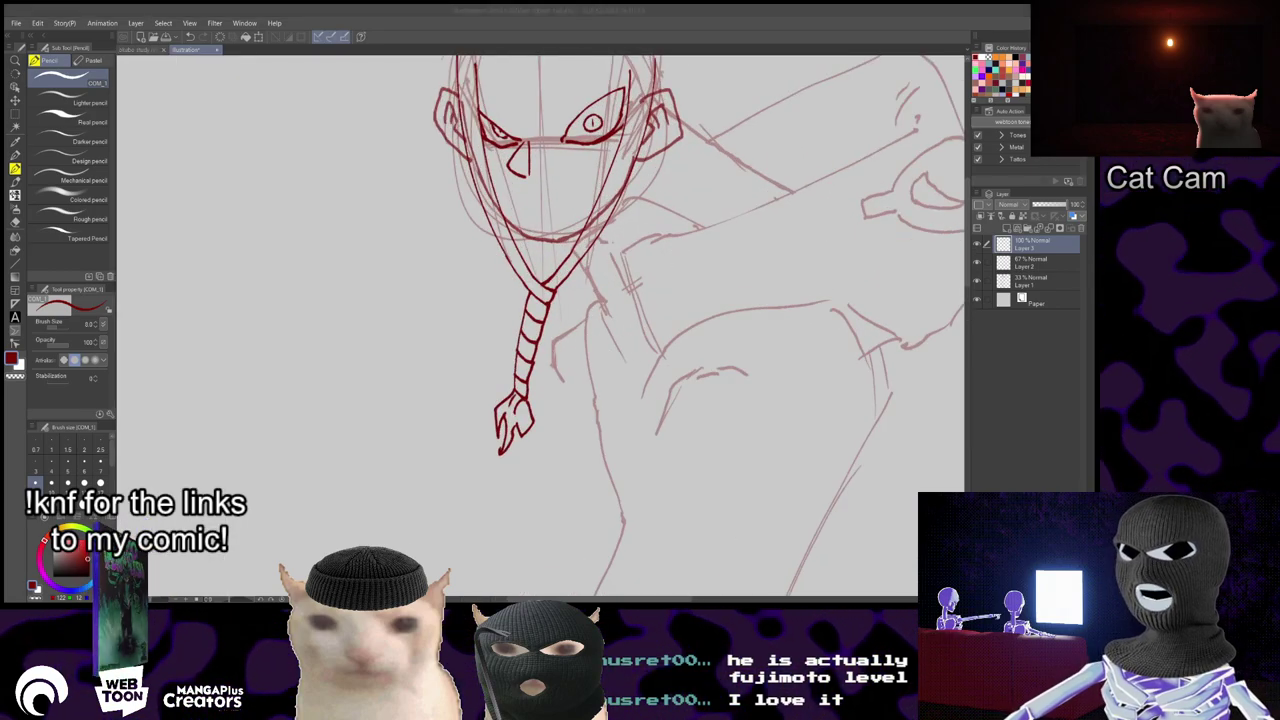
{"action": "left_click_drag", "start_coordinate": [668, 264], "coordinate": [732, 319]}
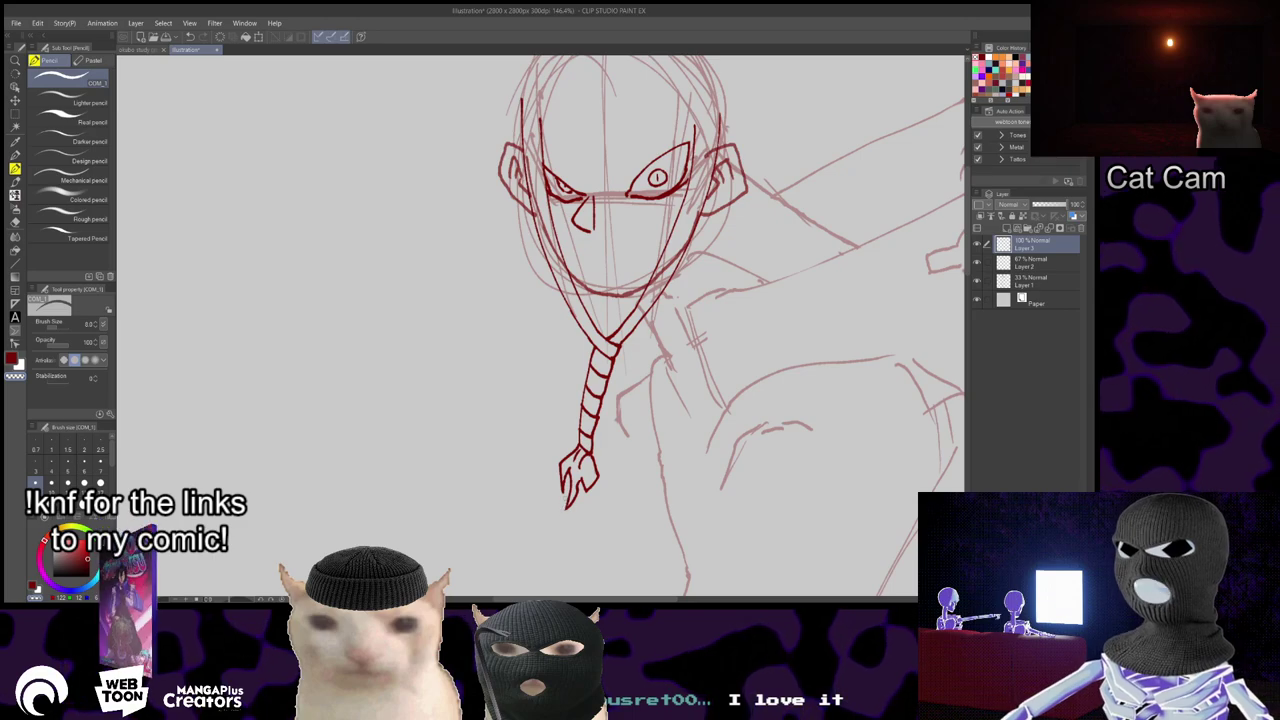
{"action": "left_click_drag", "start_coordinate": [604, 484], "coordinate": [589, 562]}
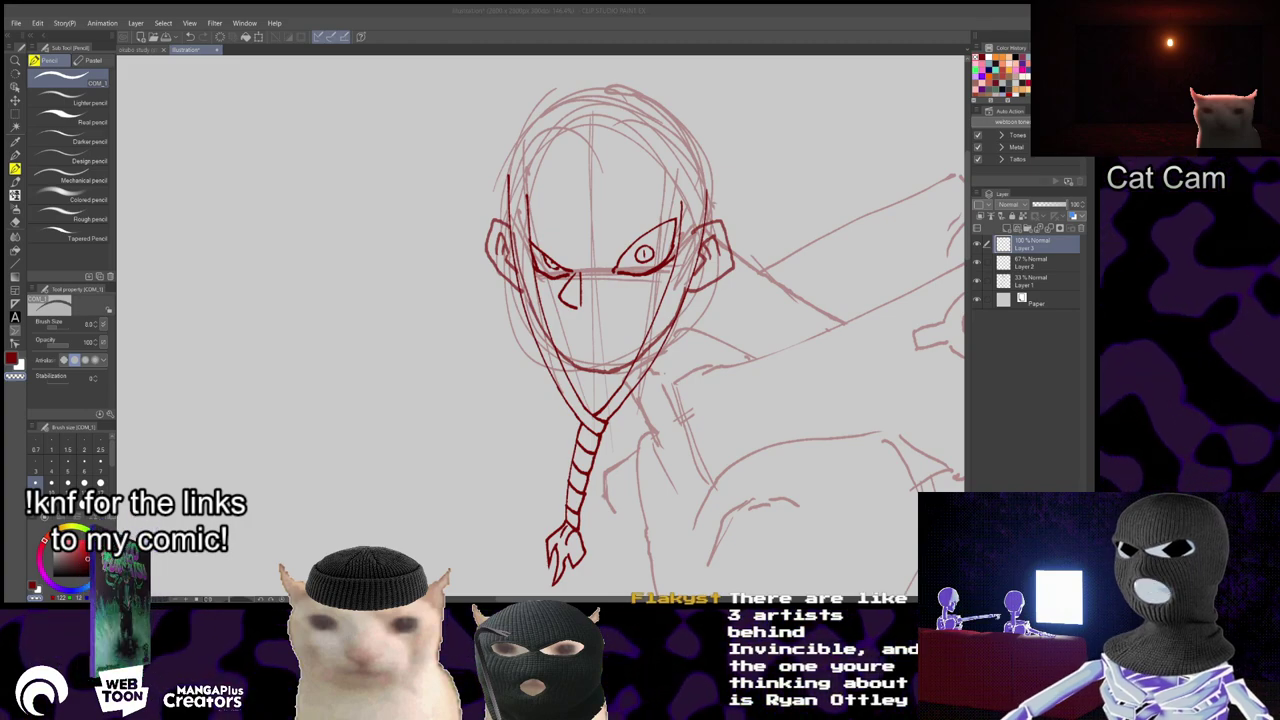
{"action": "left_click_drag", "start_coordinate": [561, 178], "coordinate": [588, 241]}
{"action": "key", "text": "ctrl+z"}
{"action": "key", "text": "ctrl+z"}
{"action": "key", "text": "ctrl+z"}
{"action": "key", "text": "ctrl+z"}
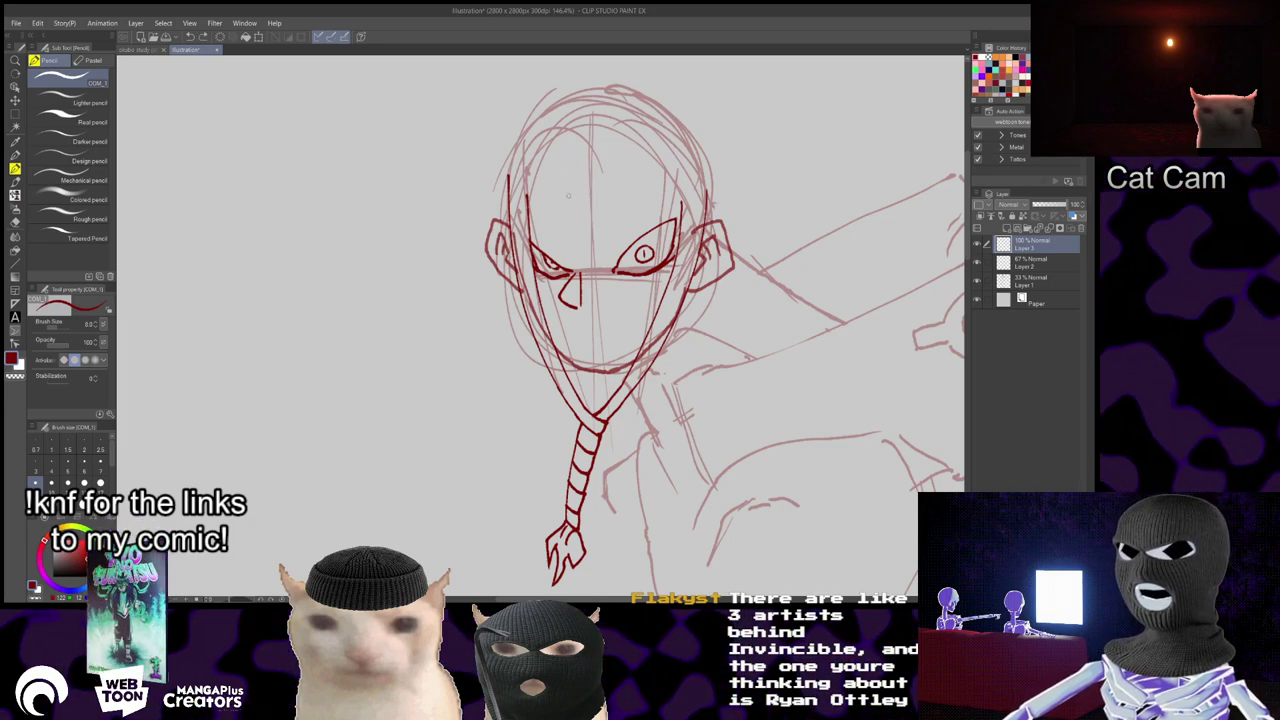
- Sketch a row of short, jagged bangs across the forehead from one temple to the other
{"action": "mouse_move", "coordinate": [529, 192]}
{"action": "left_mouse_down"}
{"action": "mouse_move", "coordinate": [546, 240]}
{"action": "mouse_move", "coordinate": [558, 239]}
{"action": "left_mouse_up"}
{"action": "mouse_move", "coordinate": [556, 190]}
{"action": "left_mouse_down"}
{"action": "mouse_move", "coordinate": [563, 242]}
{"action": "mouse_move", "coordinate": [587, 242]}
{"action": "left_mouse_up"}
{"action": "mouse_move", "coordinate": [606, 214]}
{"action": "left_mouse_down"}
{"action": "mouse_move", "coordinate": [597, 240]}
{"action": "mouse_move", "coordinate": [640, 194]}
{"action": "left_mouse_up"}
{"action": "mouse_move", "coordinate": [644, 230]}
{"action": "left_mouse_down"}
{"action": "mouse_move", "coordinate": [658, 185]}
{"action": "mouse_move", "coordinate": [650, 222]}
{"action": "left_mouse_up"}
{"action": "mouse_move", "coordinate": [652, 222]}
{"action": "left_mouse_down"}
{"action": "mouse_move", "coordinate": [677, 188]}
{"action": "mouse_move", "coordinate": [666, 219]}
{"action": "mouse_move", "coordinate": [683, 198]}
{"action": "left_mouse_up"}
{"action": "key", "text": "ctrl+z"}
{"action": "left_click_drag", "start_coordinate": [670, 277], "coordinate": [691, 324]}
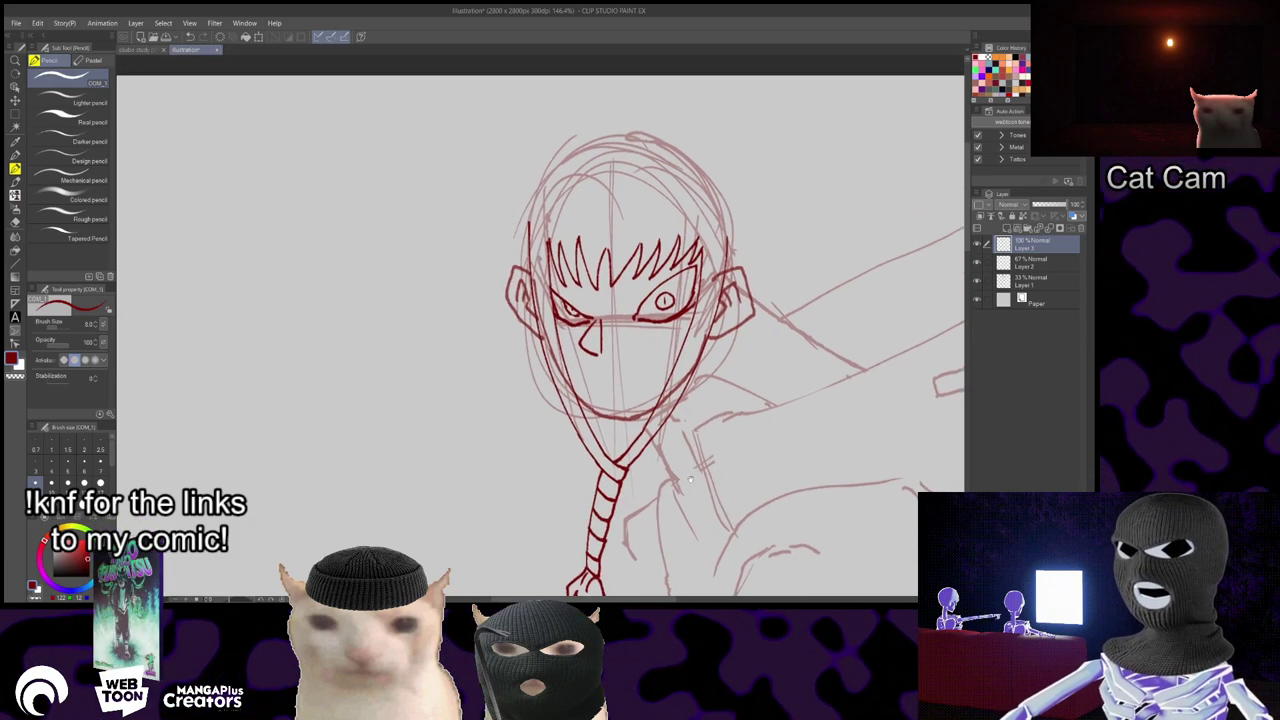
{"action": "key", "text": "e"}
{"action": "mouse_move", "coordinate": [562, 281]}
{"action": "left_mouse_down"}
{"action": "mouse_move", "coordinate": [548, 237]}
{"action": "mouse_move", "coordinate": [570, 271]}
{"action": "mouse_move", "coordinate": [559, 239]}
{"action": "mouse_move", "coordinate": [563, 257]}
{"action": "left_mouse_up"}
{"action": "key", "text": "p"}
{"action": "left_click_drag", "start_coordinate": [715, 479], "coordinate": [749, 486]}
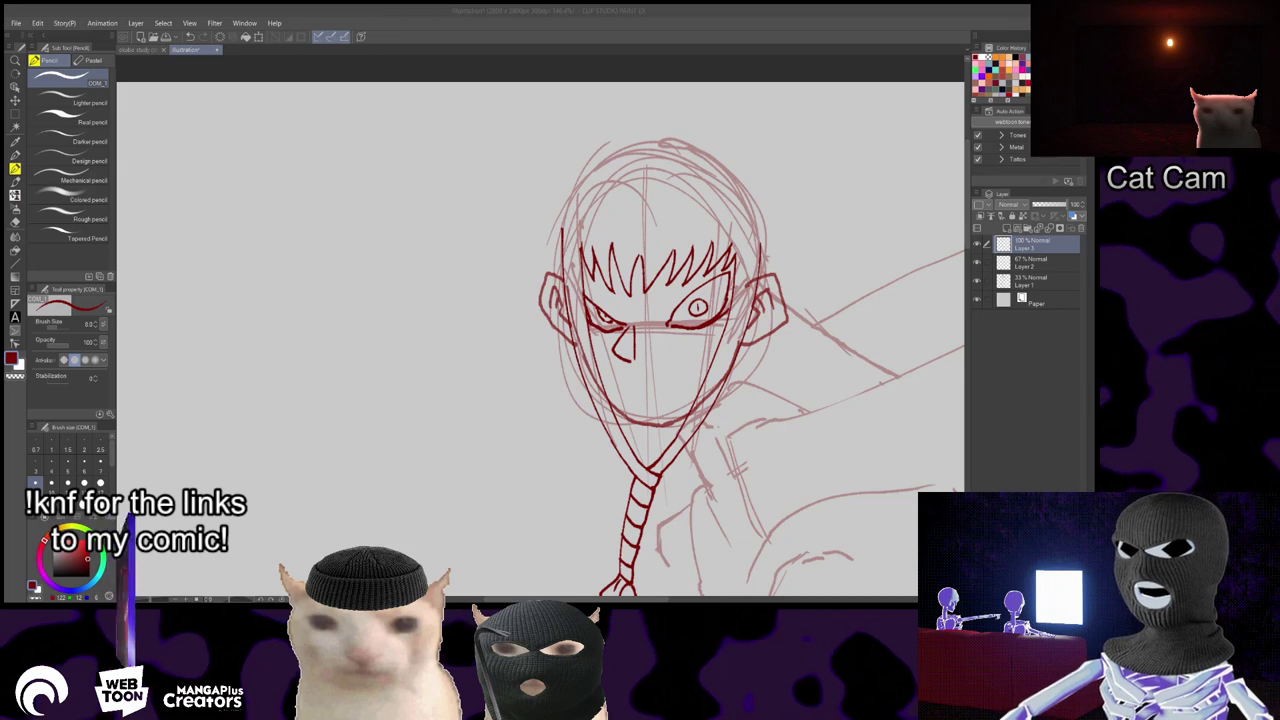
- Undo all the short bangs strokes back to the bare forehead
{"action": "left_click_drag", "start_coordinate": [544, 501], "coordinate": [514, 495]}
{"action": "key", "text": "ctrl+z"}
{"action": "key", "text": "ctrl+z"}
{"action": "key", "text": "ctrl+z"}
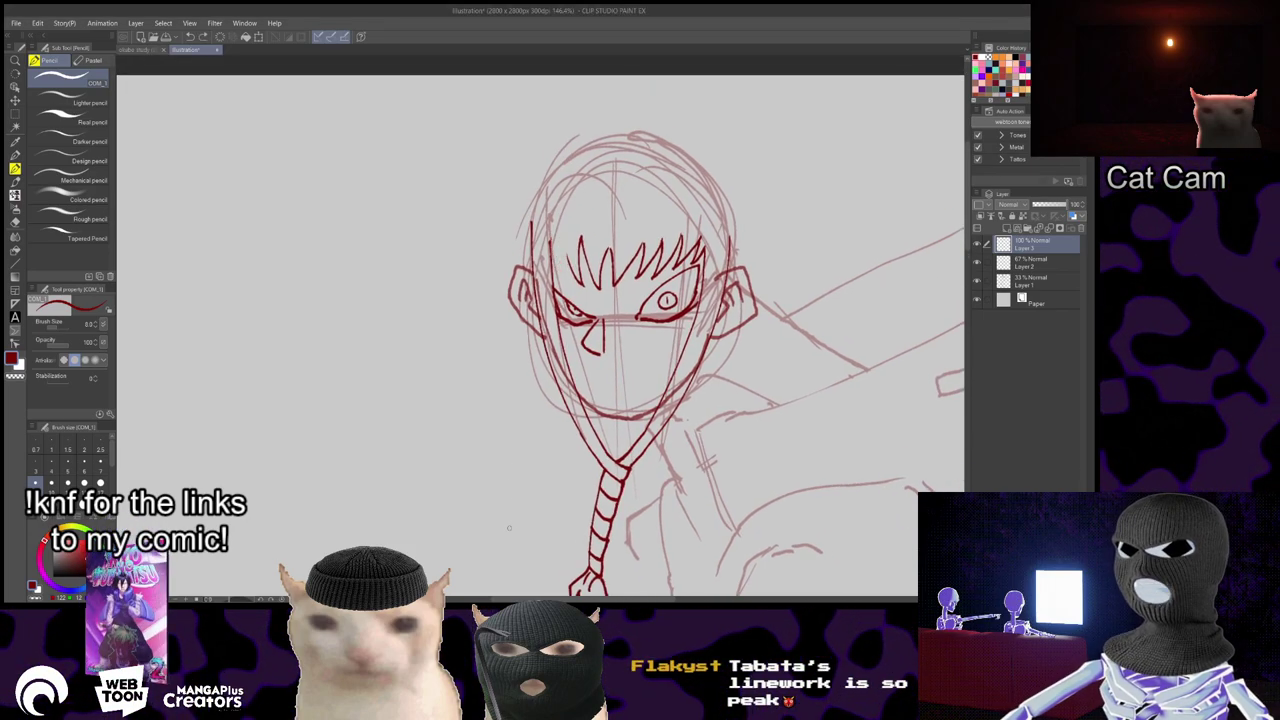
{"action": "key", "text": "ctrl+z"}
{"action": "key", "text": "ctrl+z"}
{"action": "key", "text": "ctrl+z"}
{"action": "key", "text": "ctrl+z"}
{"action": "key", "text": "ctrl+z"}
{"action": "key", "text": "ctrl+z"}
{"action": "key", "text": "ctrl+z"}
{"action": "key", "text": "ctrl+z"}
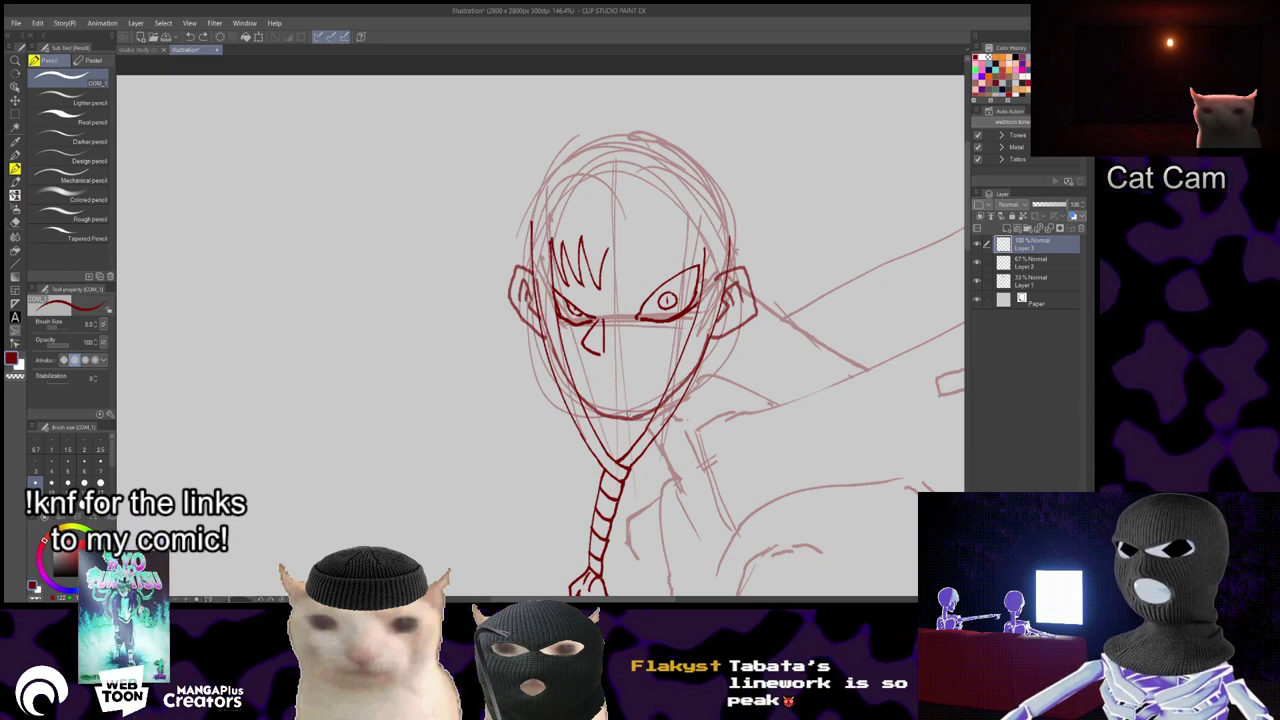
{"action": "key", "text": "ctrl+z"}
{"action": "key", "text": "ctrl+z"}
{"action": "key", "text": "ctrl+z"}
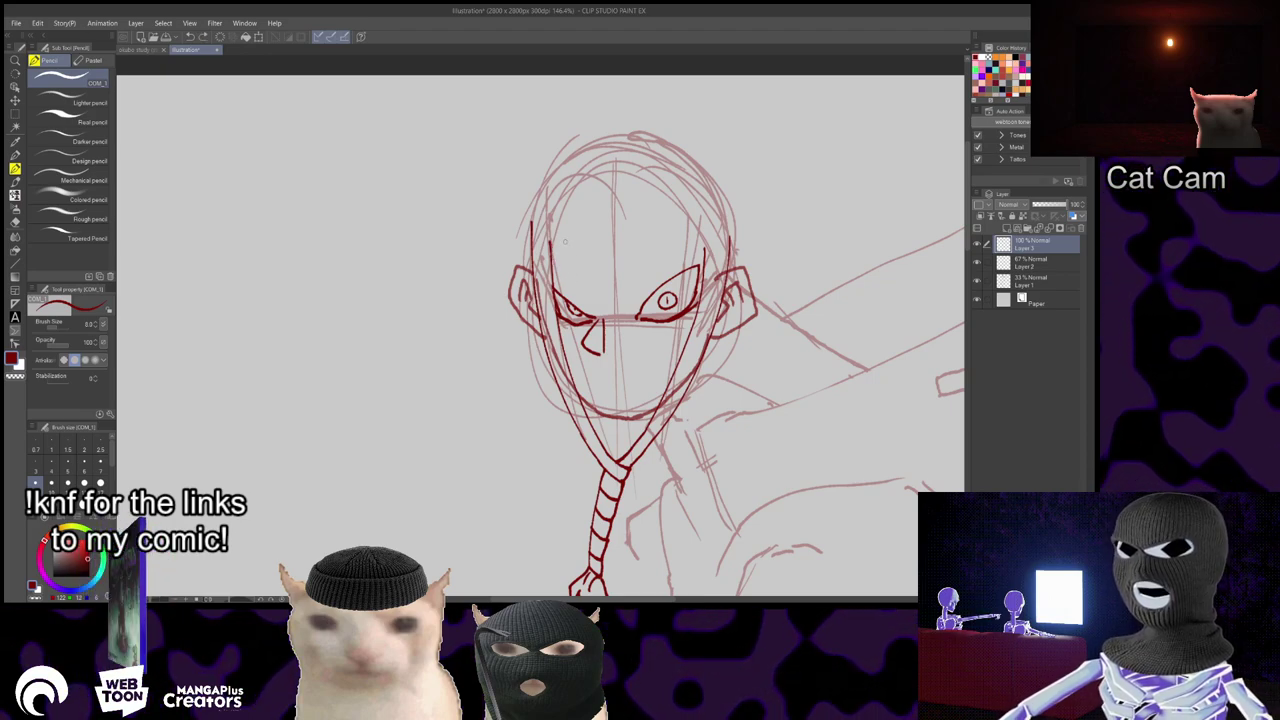
- Try several versions of the first bangs strand at the temple above the narrowed eye, undoing each one
{"action": "mouse_move", "coordinate": [550, 222]}
{"action": "left_mouse_down"}
{"action": "mouse_move", "coordinate": [571, 270]}
{"action": "mouse_move", "coordinate": [568, 236]}
{"action": "left_mouse_up"}
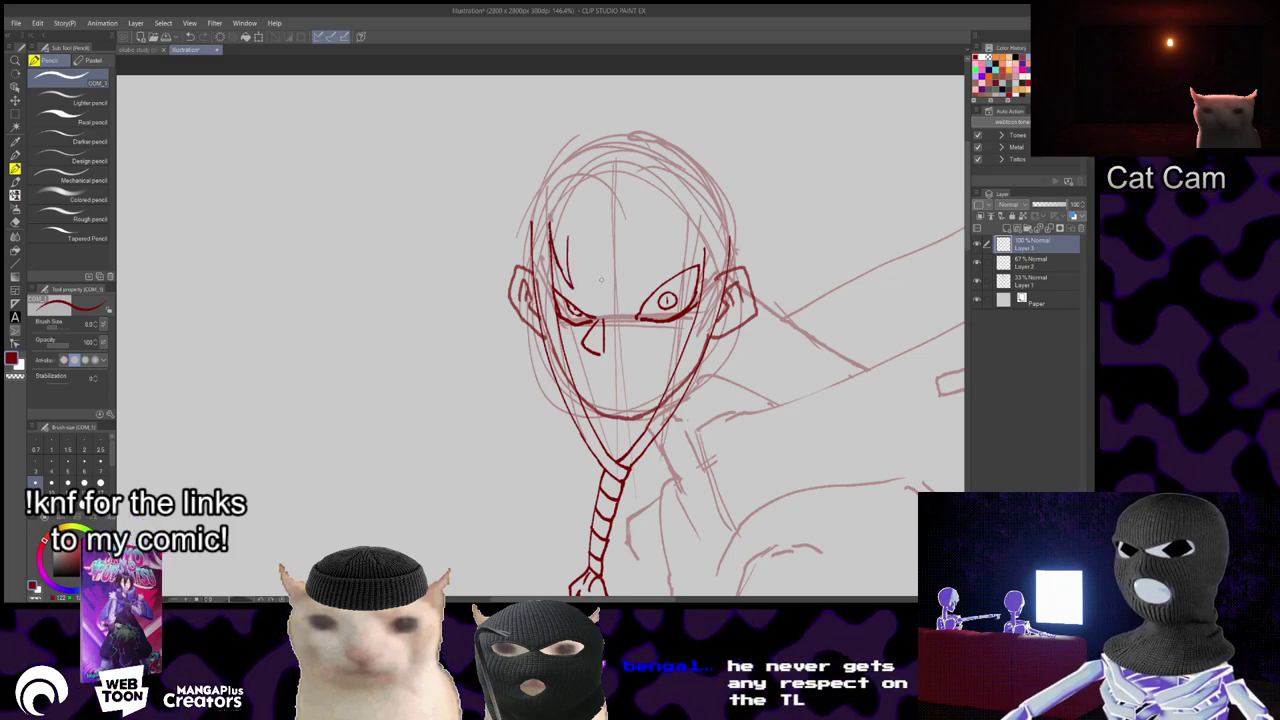
{"action": "key", "text": "ctrl+z"}
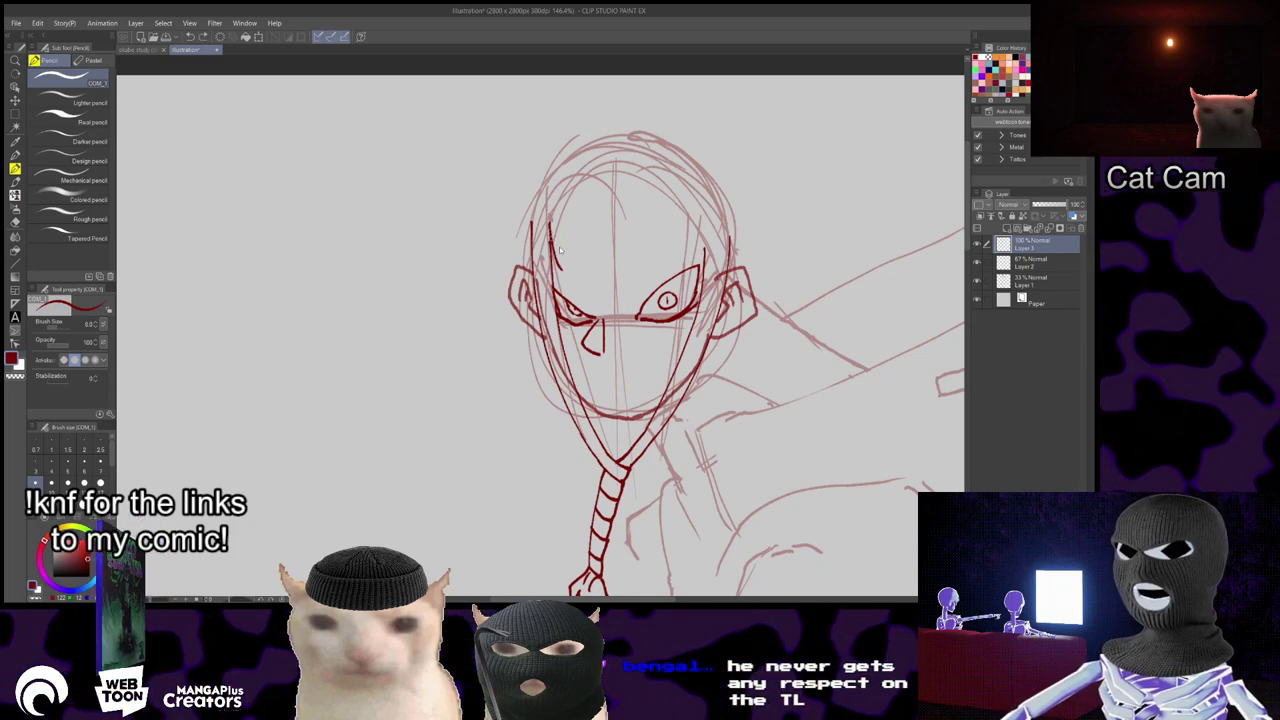
{"action": "key", "text": "ctrl+z"}
{"action": "left_click_drag", "start_coordinate": [569, 282], "coordinate": [549, 218]}
{"action": "key", "text": "ctrl+z"}
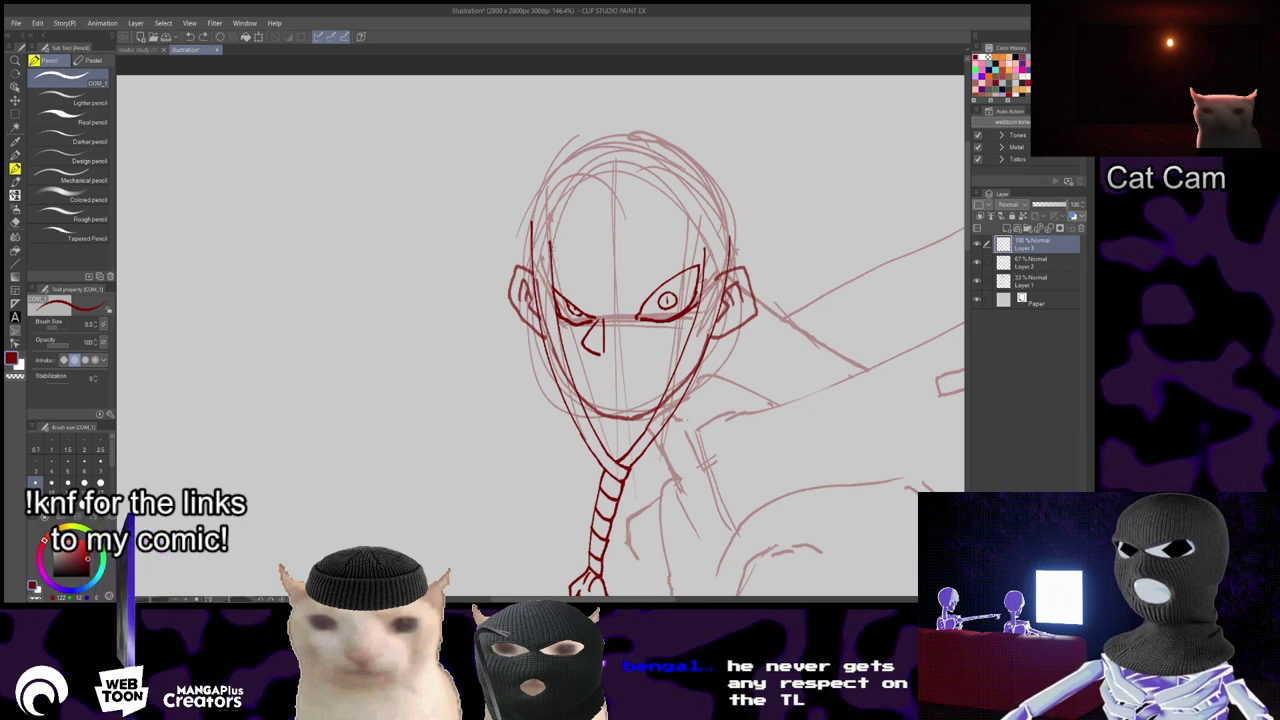
- Redraw the bangs as longer pointed spikes across the forehead, starting at the temple above the narrowed eye and reworking the middle strokes
{"action": "left_click_drag", "start_coordinate": [570, 279], "coordinate": [550, 219]}
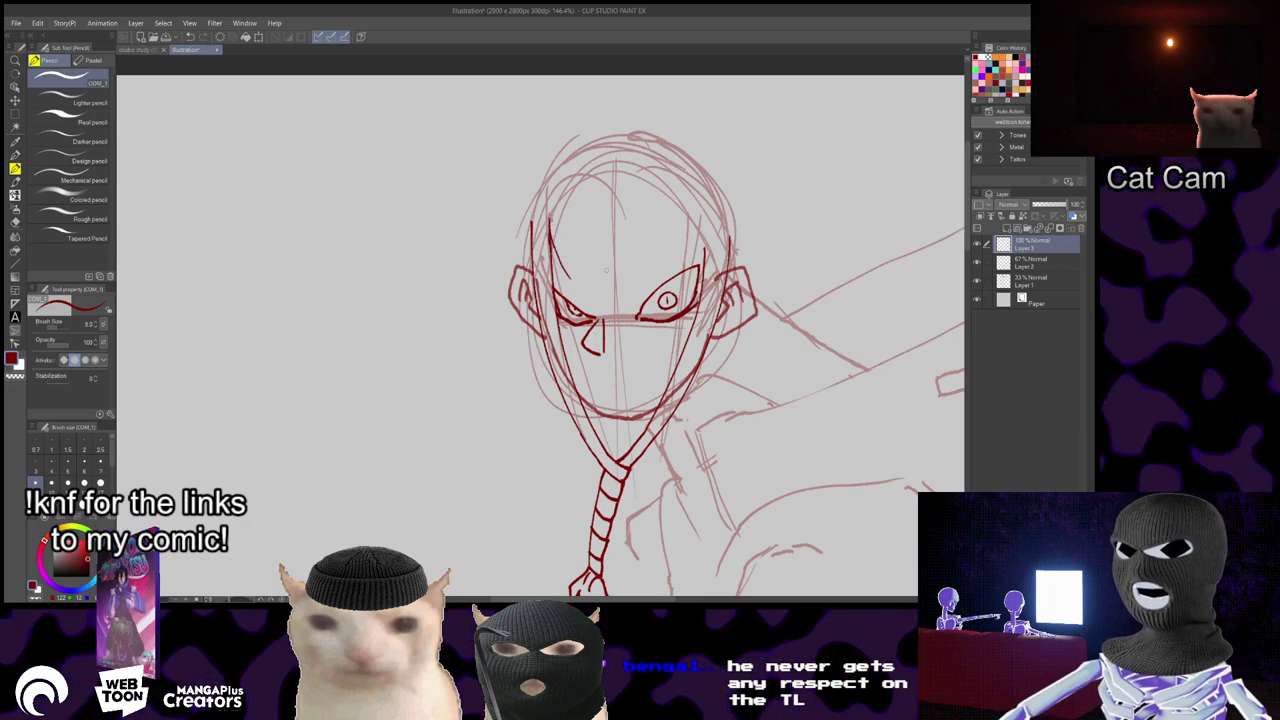
{"action": "mouse_move", "coordinate": [567, 224]}
{"action": "left_mouse_down"}
{"action": "mouse_move", "coordinate": [581, 283]}
{"action": "mouse_move", "coordinate": [605, 222]}
{"action": "mouse_move", "coordinate": [613, 290]}
{"action": "left_mouse_up"}
{"action": "mouse_move", "coordinate": [630, 217]}
{"action": "left_mouse_down"}
{"action": "mouse_move", "coordinate": [614, 290]}
{"action": "mouse_move", "coordinate": [627, 282]}
{"action": "left_mouse_up"}
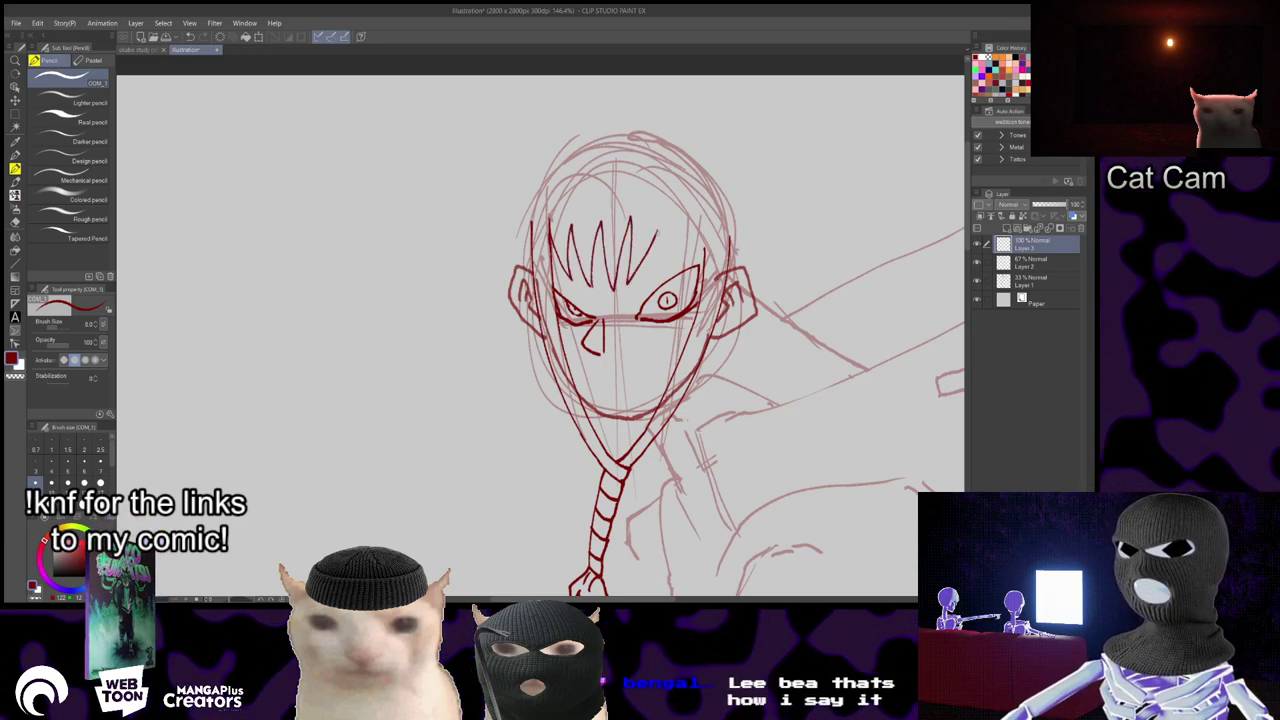
{"action": "key", "text": "ctrl+z"}
{"action": "key", "text": "ctrl+z"}
{"action": "key", "text": "ctrl+z"}
{"action": "mouse_move", "coordinate": [628, 226]}
{"action": "left_mouse_down"}
{"action": "mouse_move", "coordinate": [613, 290]}
{"action": "mouse_move", "coordinate": [635, 291]}
{"action": "mouse_move", "coordinate": [659, 240]}
{"action": "mouse_move", "coordinate": [650, 287]}
{"action": "mouse_move", "coordinate": [682, 225]}
{"action": "left_mouse_up"}
{"action": "key", "text": "ctrl+z"}
{"action": "mouse_move", "coordinate": [650, 287]}
{"action": "left_mouse_down"}
{"action": "mouse_move", "coordinate": [682, 229]}
{"action": "mouse_move", "coordinate": [674, 268]}
{"action": "left_mouse_up"}
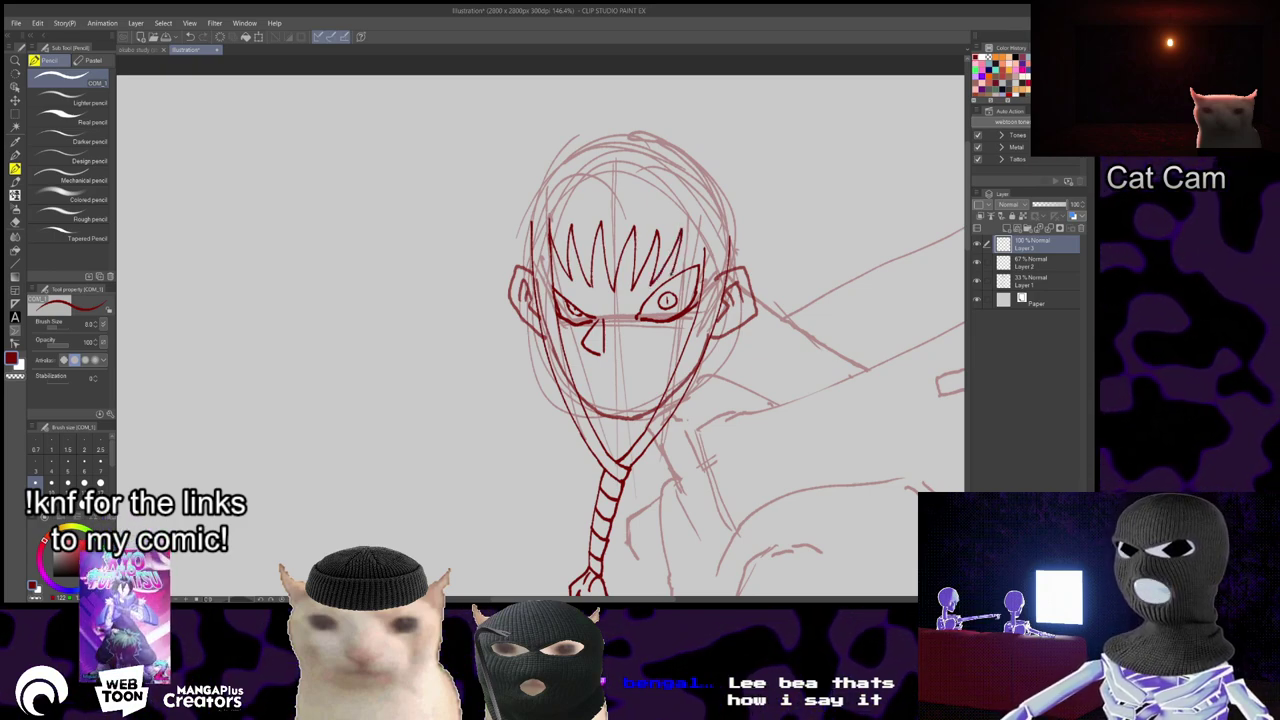
- Finish the spiky bangs above the wide-open eye and add a hair stroke at the opposite temple
{"action": "left_click_drag", "start_coordinate": [707, 356], "coordinate": [735, 374]}
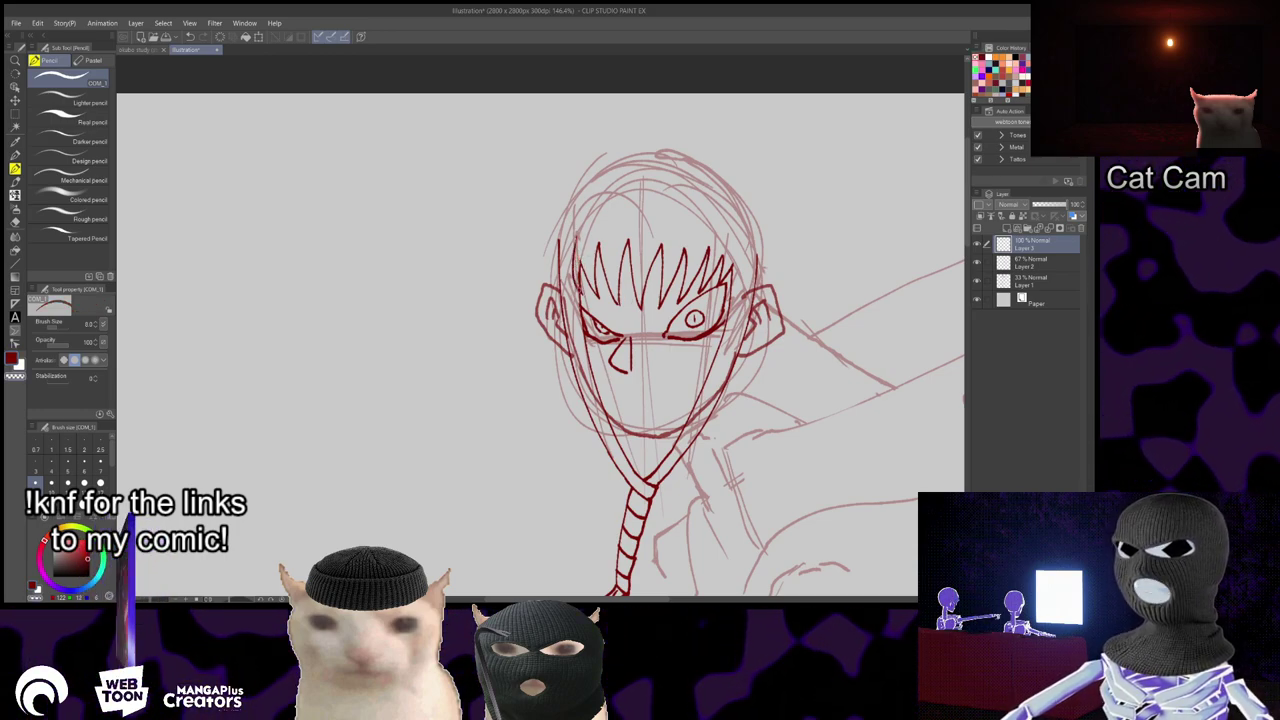
{"action": "left_click_drag", "start_coordinate": [615, 228], "coordinate": [634, 169]}
{"action": "key", "text": "e"}
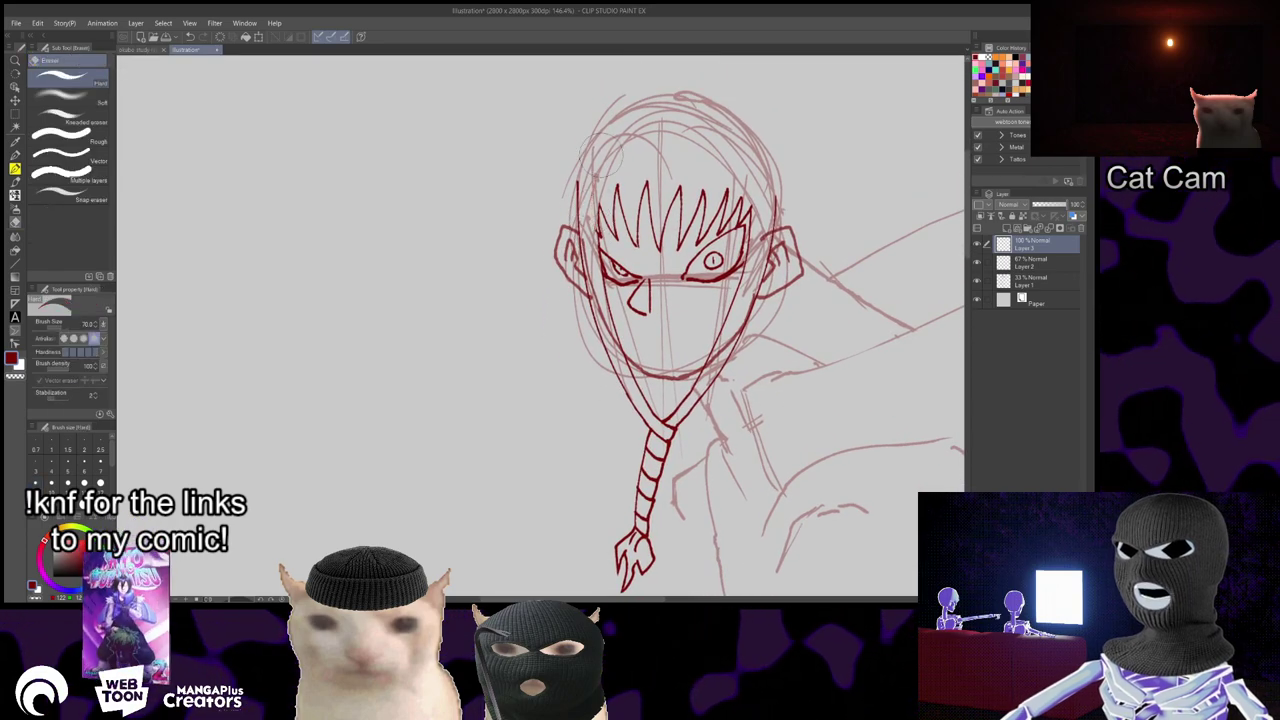
{"action": "key", "text": "p"}
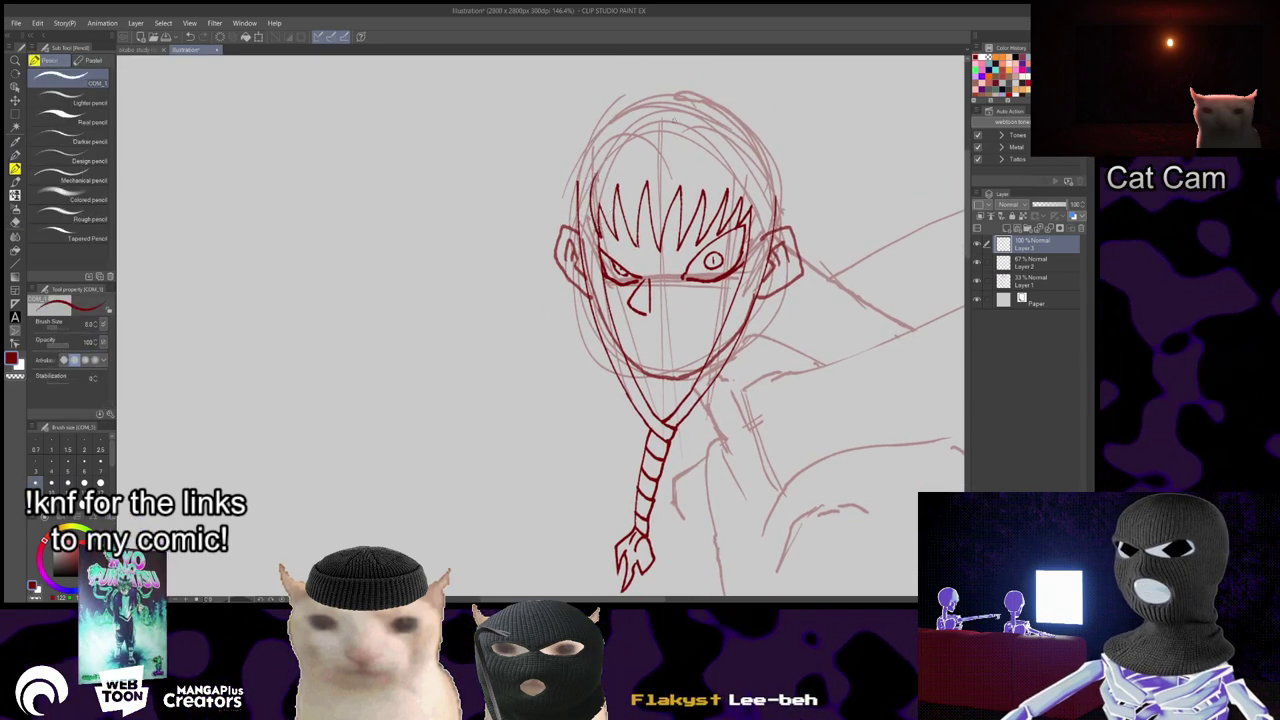
{"action": "left_click_drag", "start_coordinate": [766, 114], "coordinate": [765, 152]}
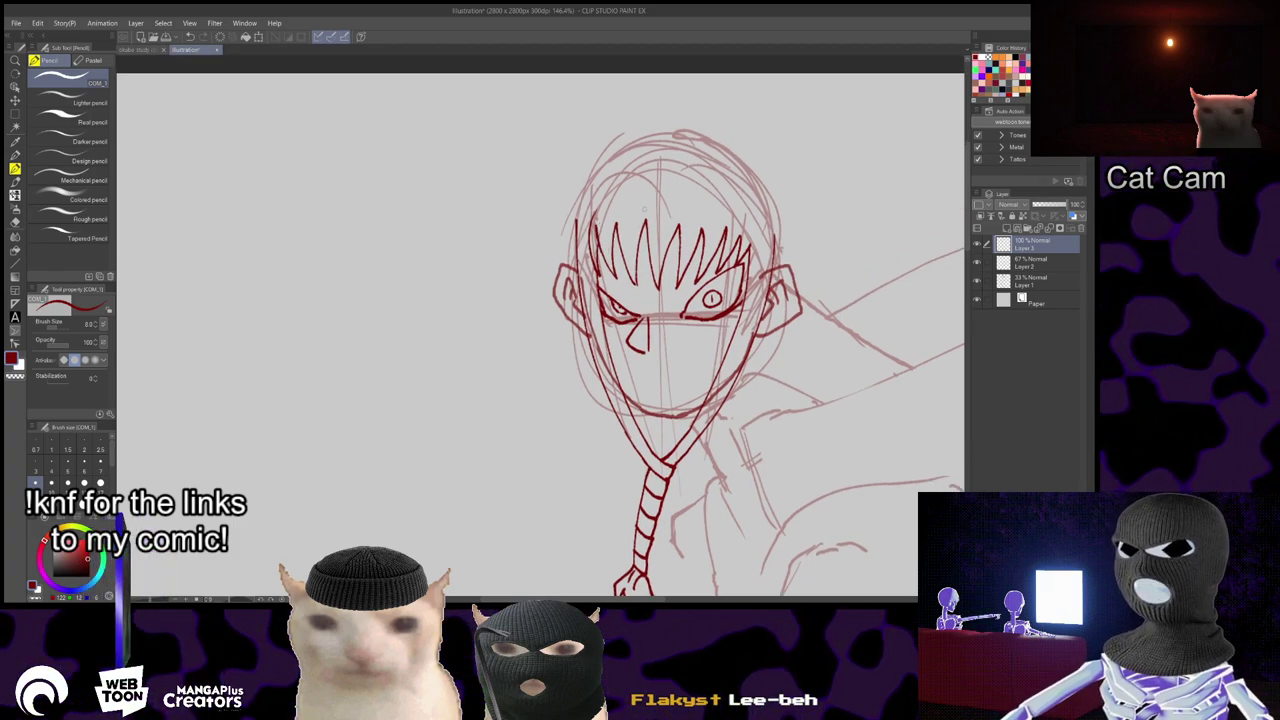
{"action": "scroll", "coordinate": [748, 483], "scroll_direction": "down", "scroll_amount": 3}
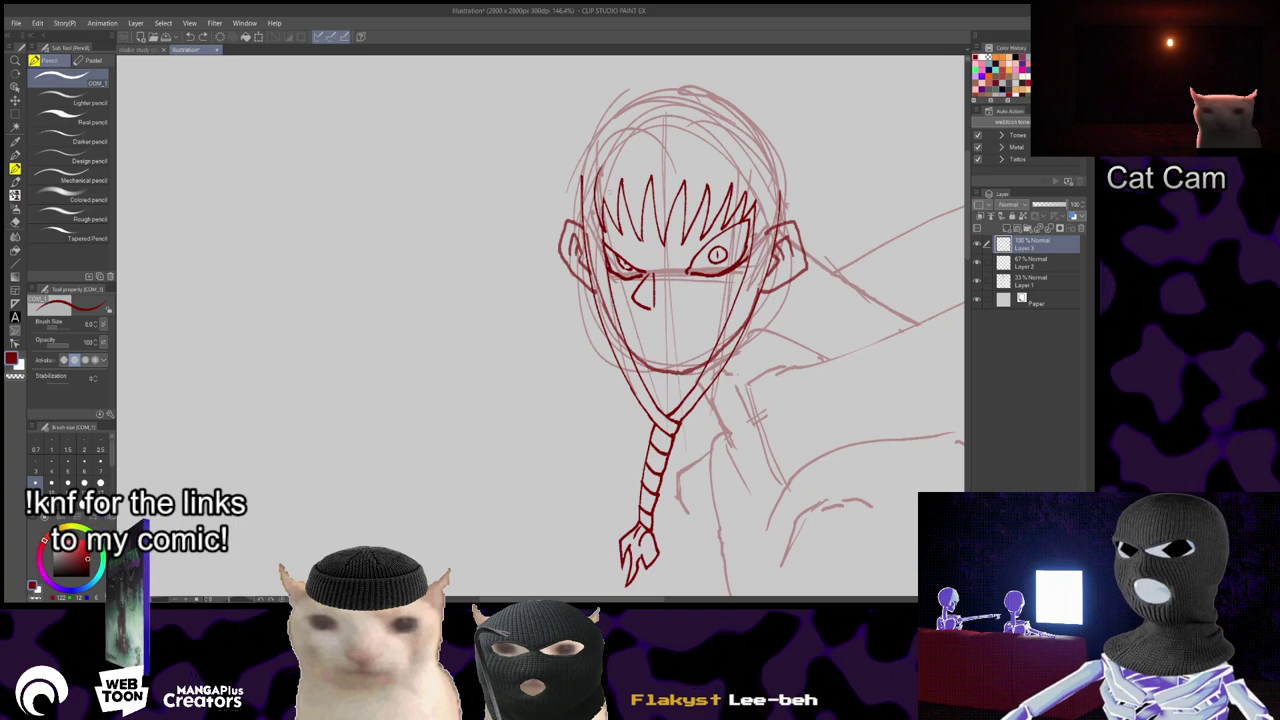
{"action": "scroll", "coordinate": [657, 252], "scroll_direction": "down", "scroll_amount": 5}
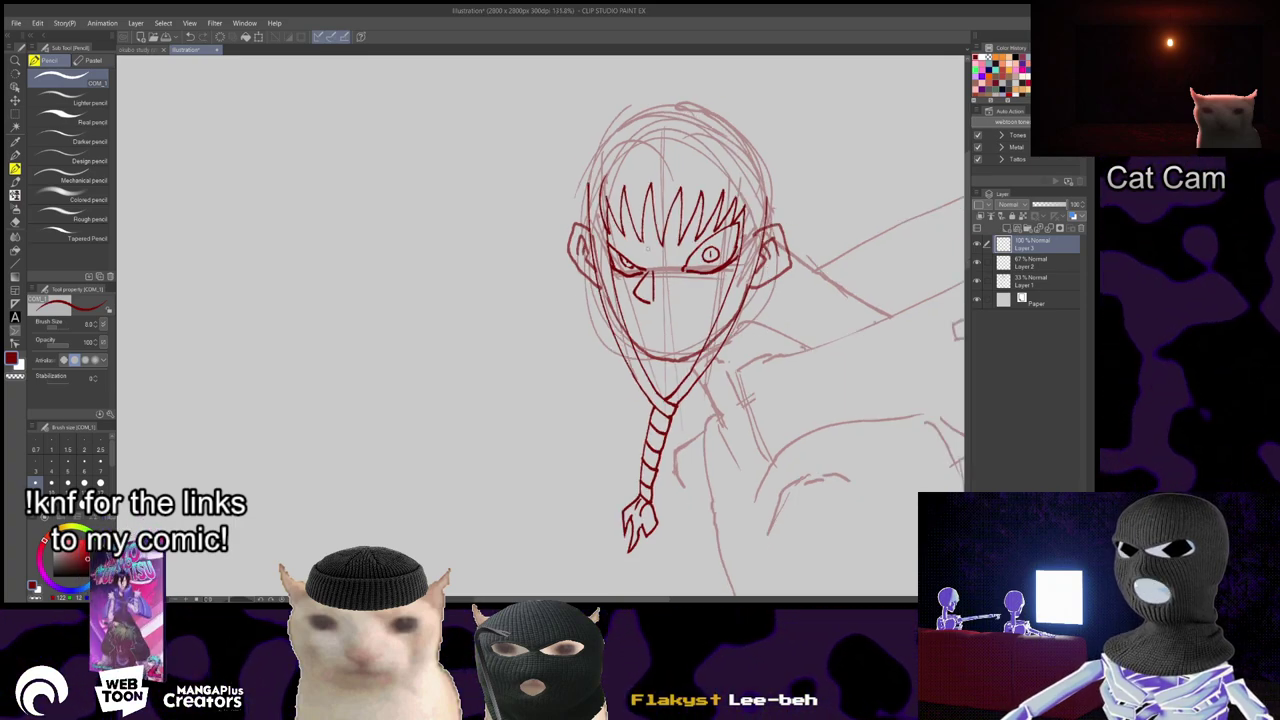
{"action": "scroll", "coordinate": [660, 230], "scroll_direction": "down", "scroll_amount": 1}
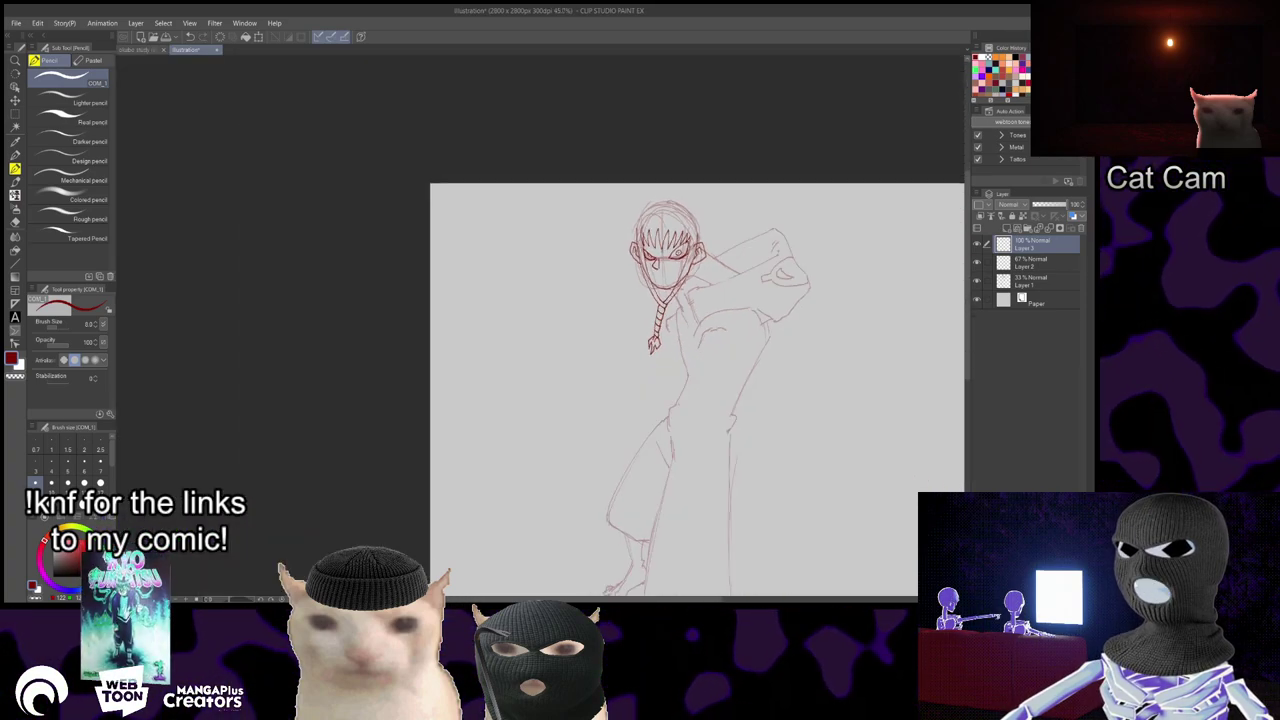
{"action": "scroll", "coordinate": [660, 230], "scroll_direction": "down", "scroll_amount": 1}
{"action": "scroll", "coordinate": [655, 218], "scroll_direction": "up", "scroll_amount": 4}
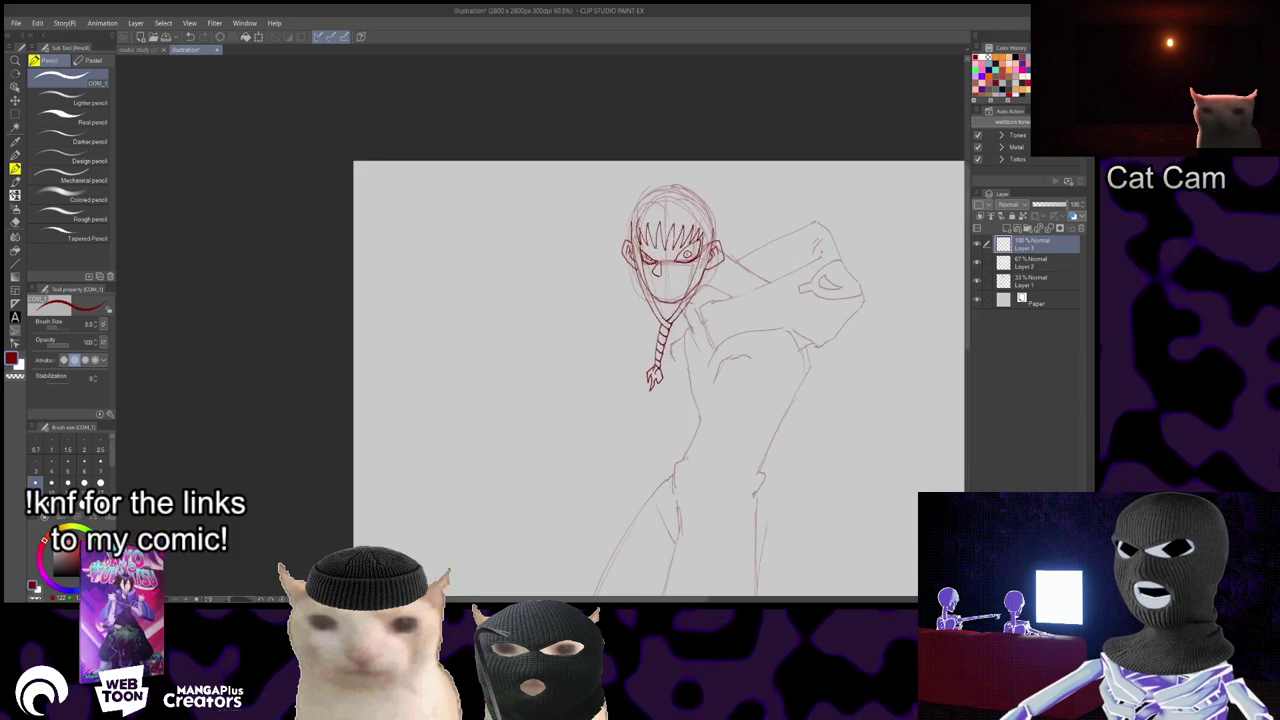
{"action": "scroll", "coordinate": [657, 234], "scroll_direction": "up", "scroll_amount": 1}
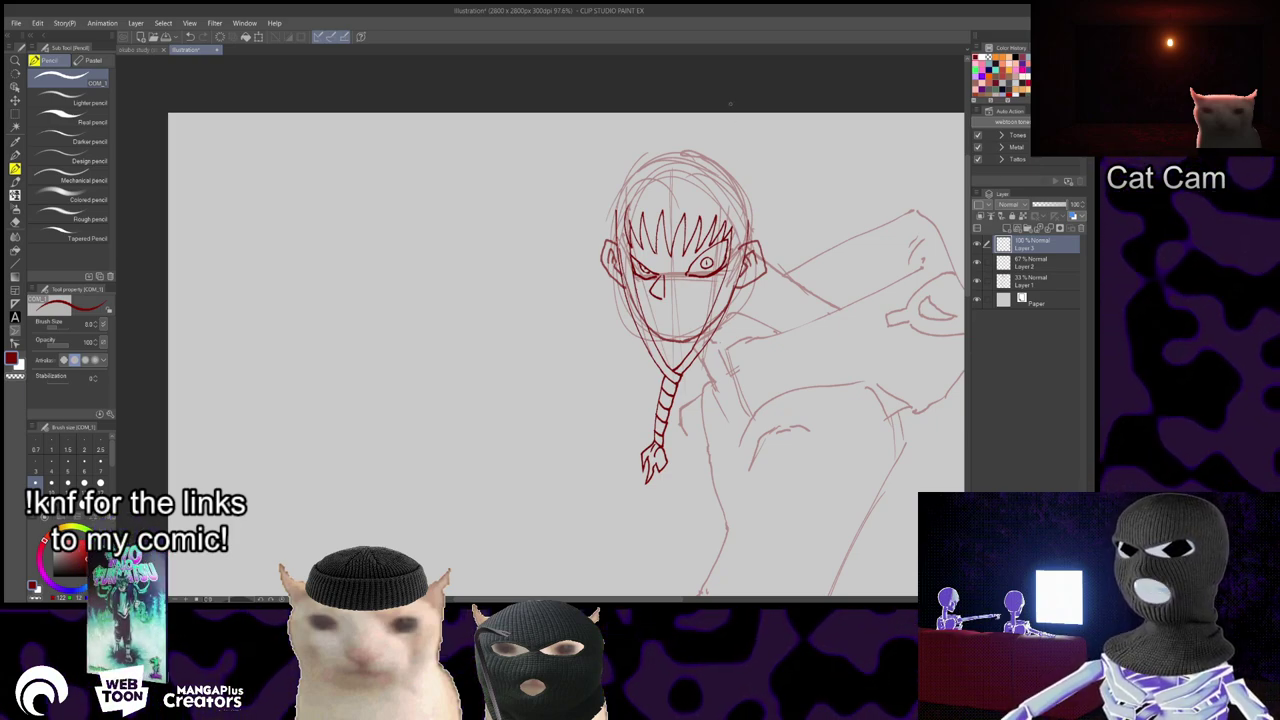
- Try a short mouth line beneath the nose, then undo it
{"action": "scroll", "coordinate": [730, 229], "scroll_direction": "up", "scroll_amount": 3}
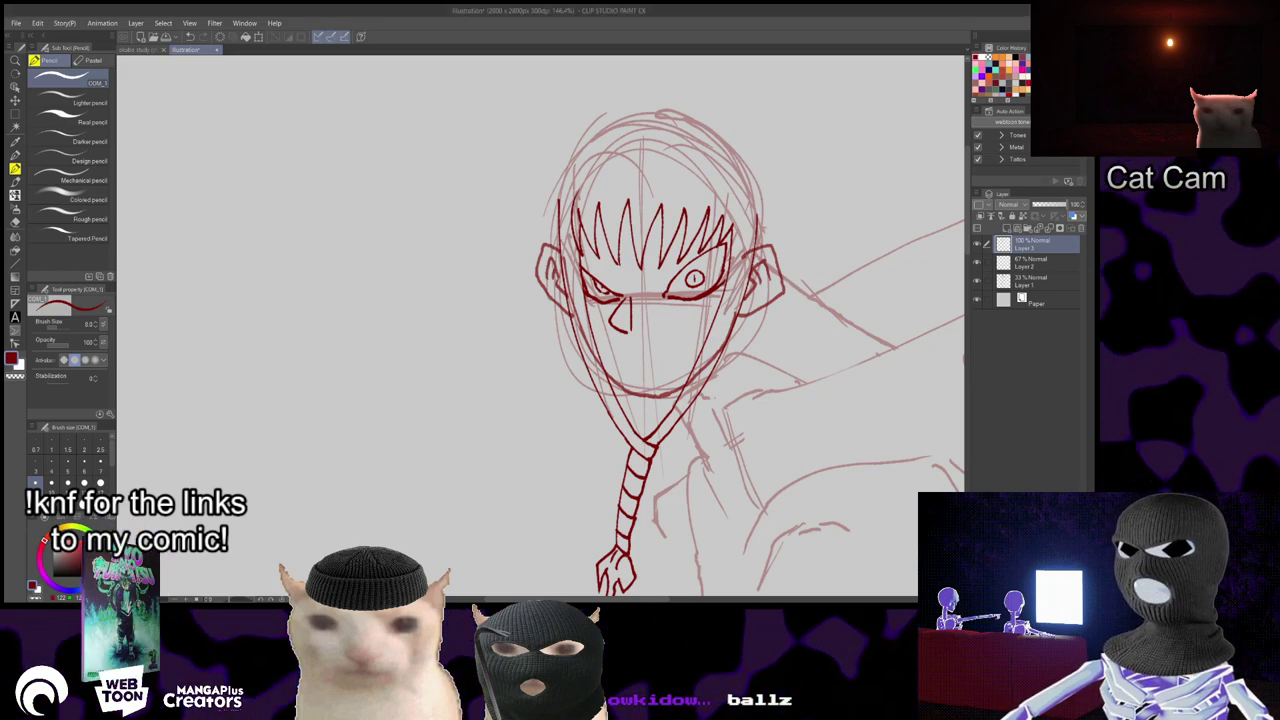
{"action": "scroll", "coordinate": [778, 292], "scroll_direction": "down", "scroll_amount": 5}
{"action": "scroll", "coordinate": [840, 288], "scroll_direction": "up", "scroll_amount": 2}
{"action": "left_click_drag", "start_coordinate": [840, 288], "coordinate": [751, 302]}
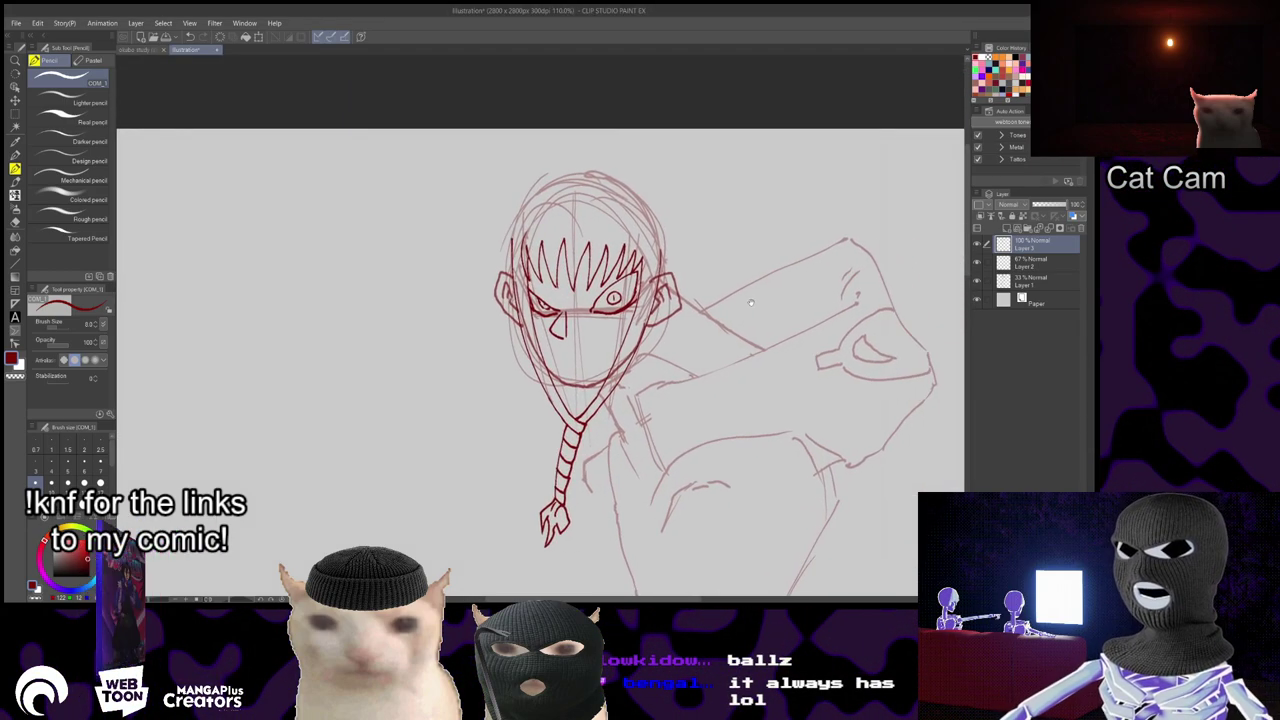
{"action": "mouse_move", "coordinate": [712, 550]}
{"action": "left_mouse_down"}
{"action": "mouse_move", "coordinate": [703, 363]}
{"action": "mouse_move", "coordinate": [701, 524]}
{"action": "left_mouse_up"}
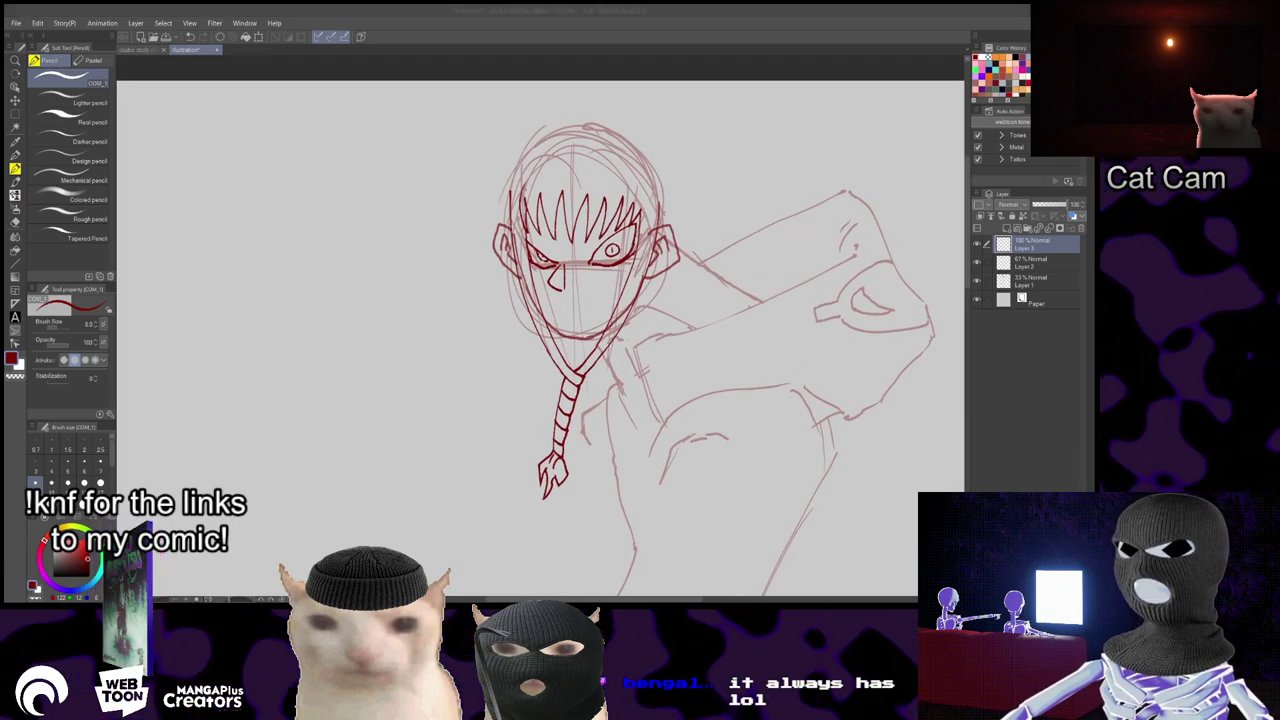
{"action": "left_click", "coordinate": [550, 306]}
{"action": "mouse_move", "coordinate": [545, 301]}
{"action": "left_mouse_down"}
{"action": "mouse_move", "coordinate": [620, 295]}
{"action": "mouse_move", "coordinate": [587, 299]}
{"action": "left_mouse_up"}
{"action": "key", "text": "ctrl+z"}
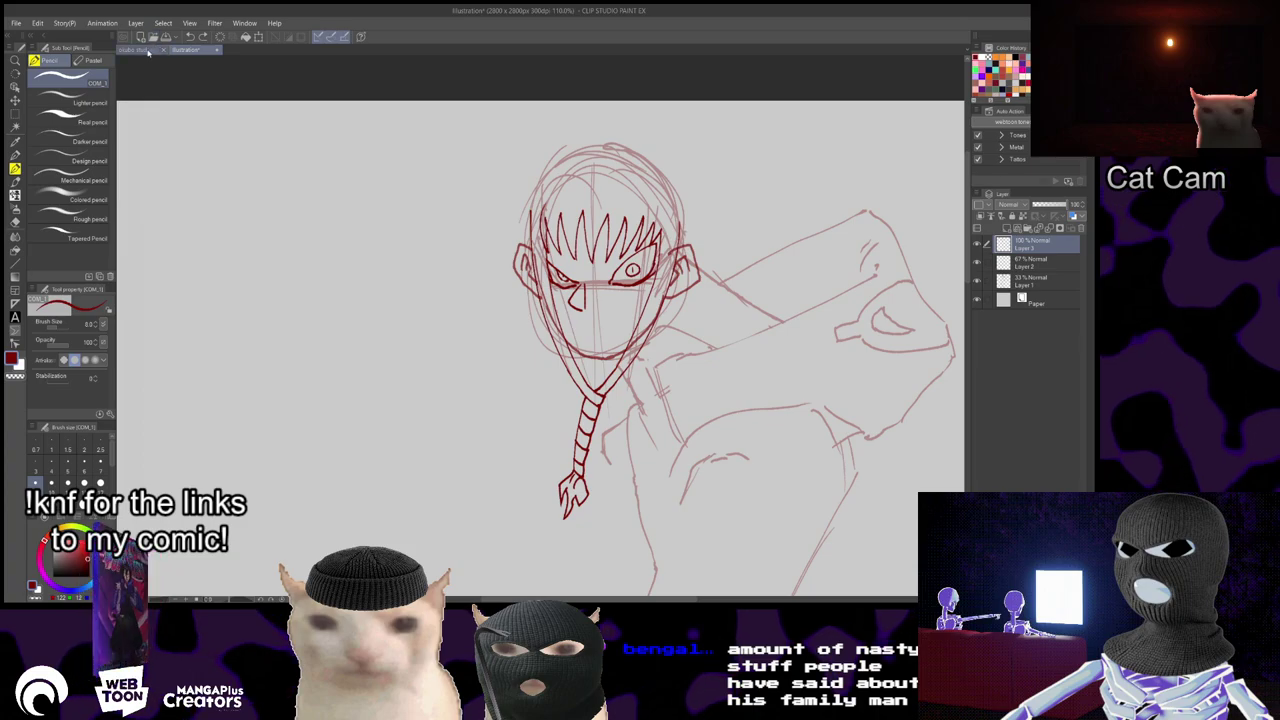
- Look over the manga style study in the other open document, then return to the illustration
{"action": "left_click", "coordinate": [148, 50]}
{"action": "left_click_drag", "start_coordinate": [730, 385], "coordinate": [533, 358]}
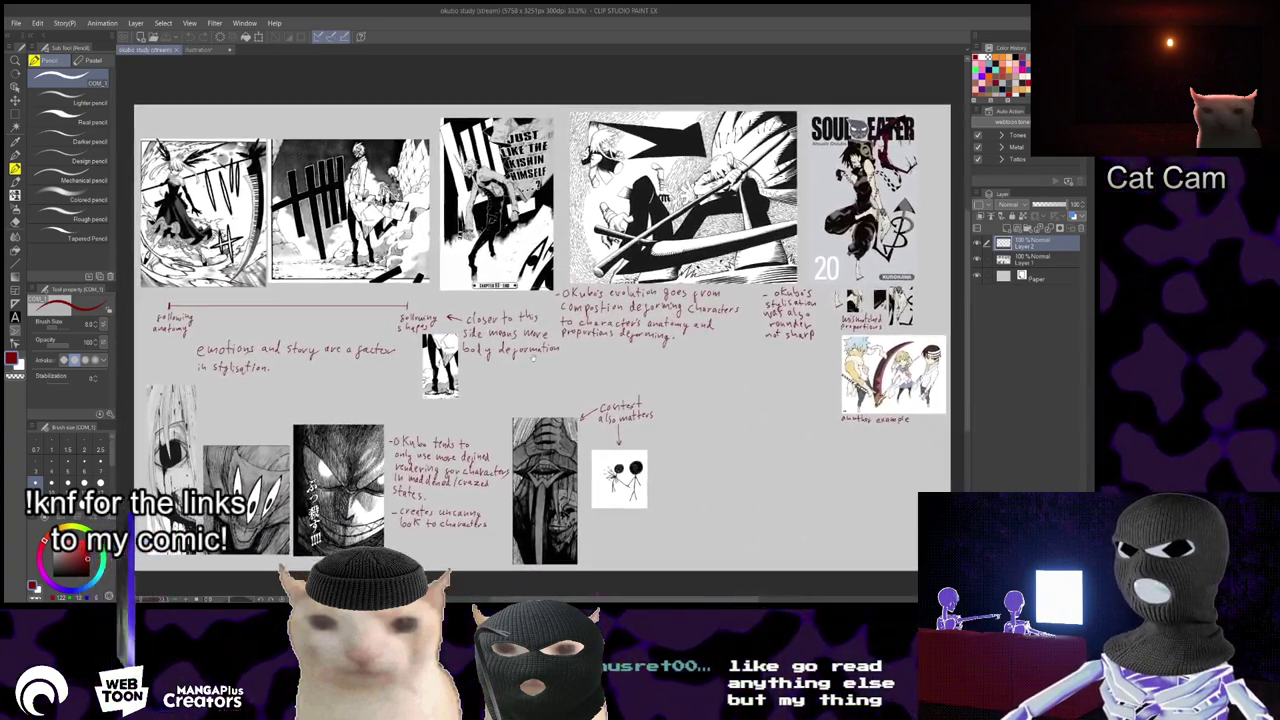
{"action": "left_click", "coordinate": [211, 51]}
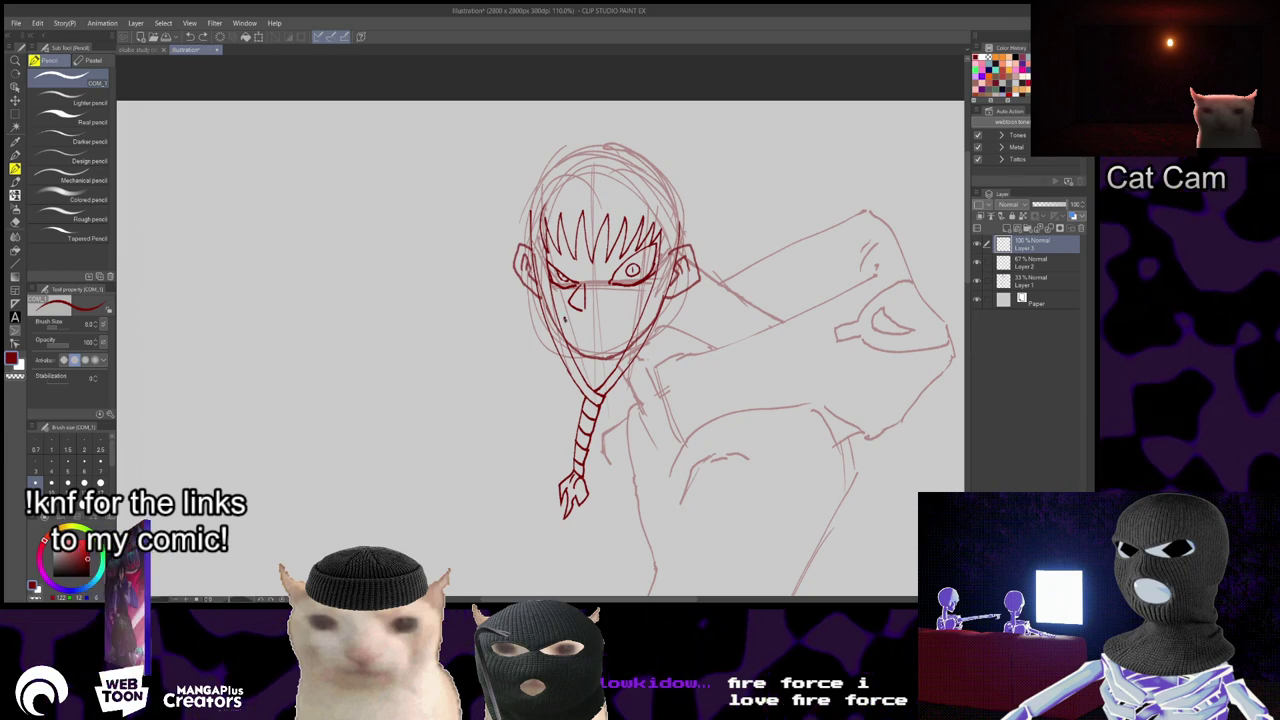
- Try wider mouth lines across the lower face, undoing each one
{"action": "left_click_drag", "start_coordinate": [565, 319], "coordinate": [636, 308]}
{"action": "key", "text": "ctrl+z"}
{"action": "scroll", "coordinate": [596, 363], "scroll_direction": "up", "scroll_amount": 2}
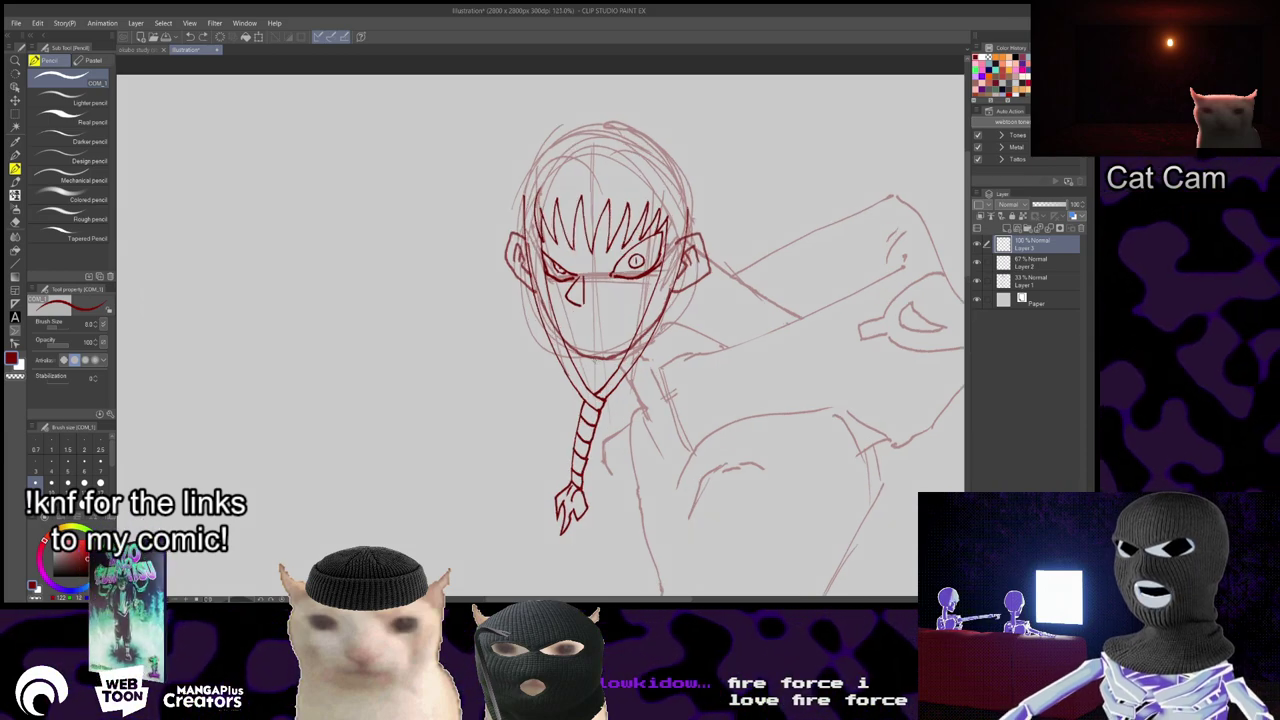
{"action": "key", "text": "asciicircum"}
{"action": "left_click_drag", "start_coordinate": [560, 319], "coordinate": [648, 324]}
{"action": "key", "text": "ctrl+z"}
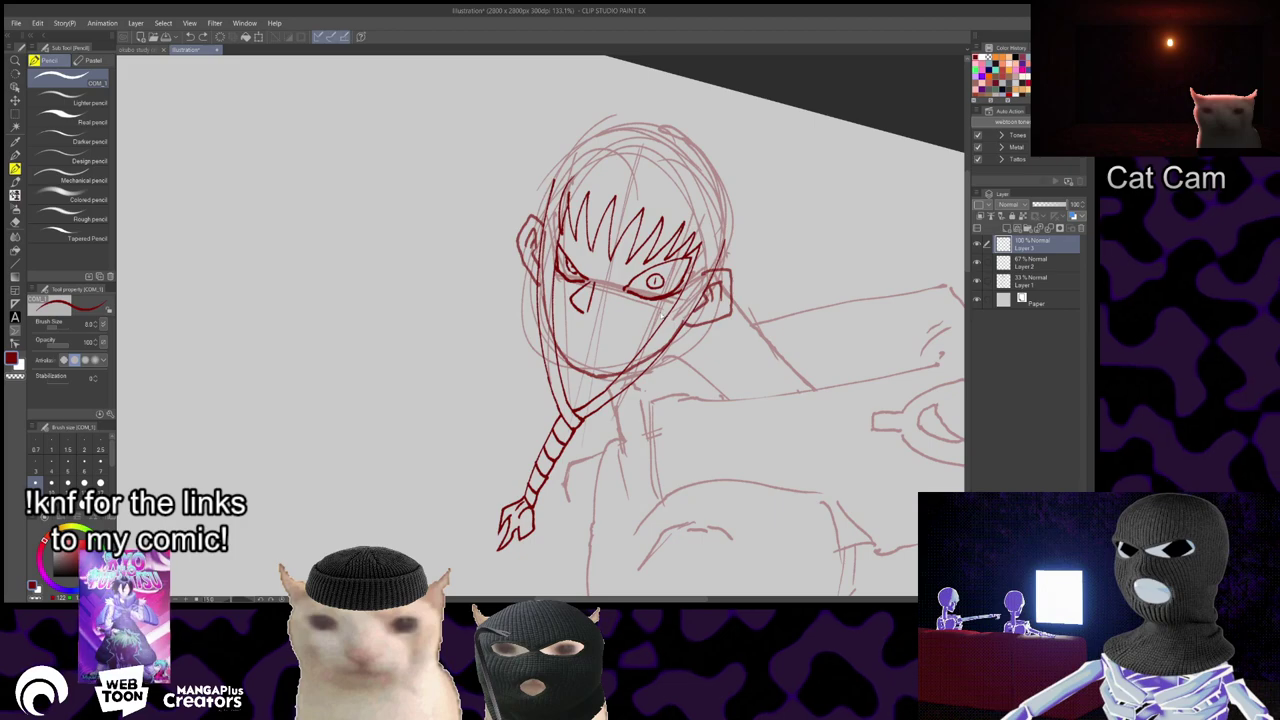
- Rotate the canvas back and toggle Layer 1 and Layer 2 visibility to examine the head's linework separately from the rough sketch
{"action": "key", "text": "minus"}
{"action": "key", "text": "minus"}
{"action": "key", "text": "minus"}
{"action": "key", "text": "minus"}
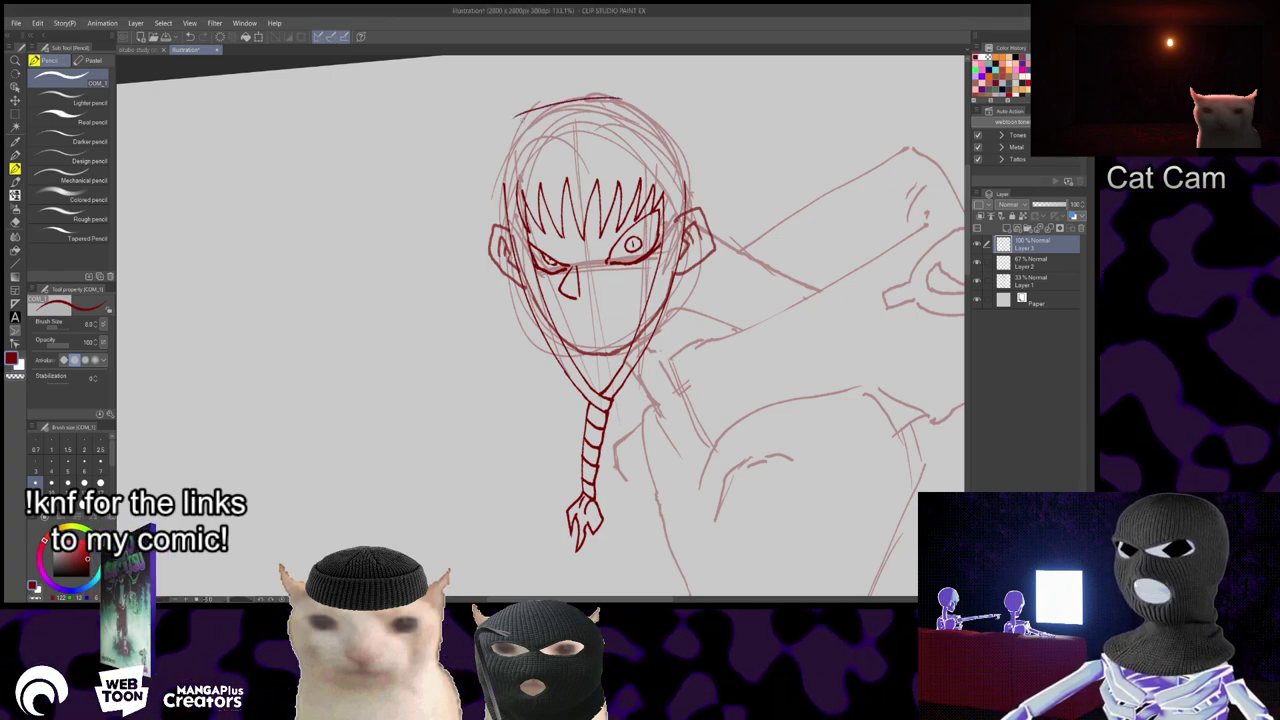
{"action": "left_click", "coordinate": [979, 283]}
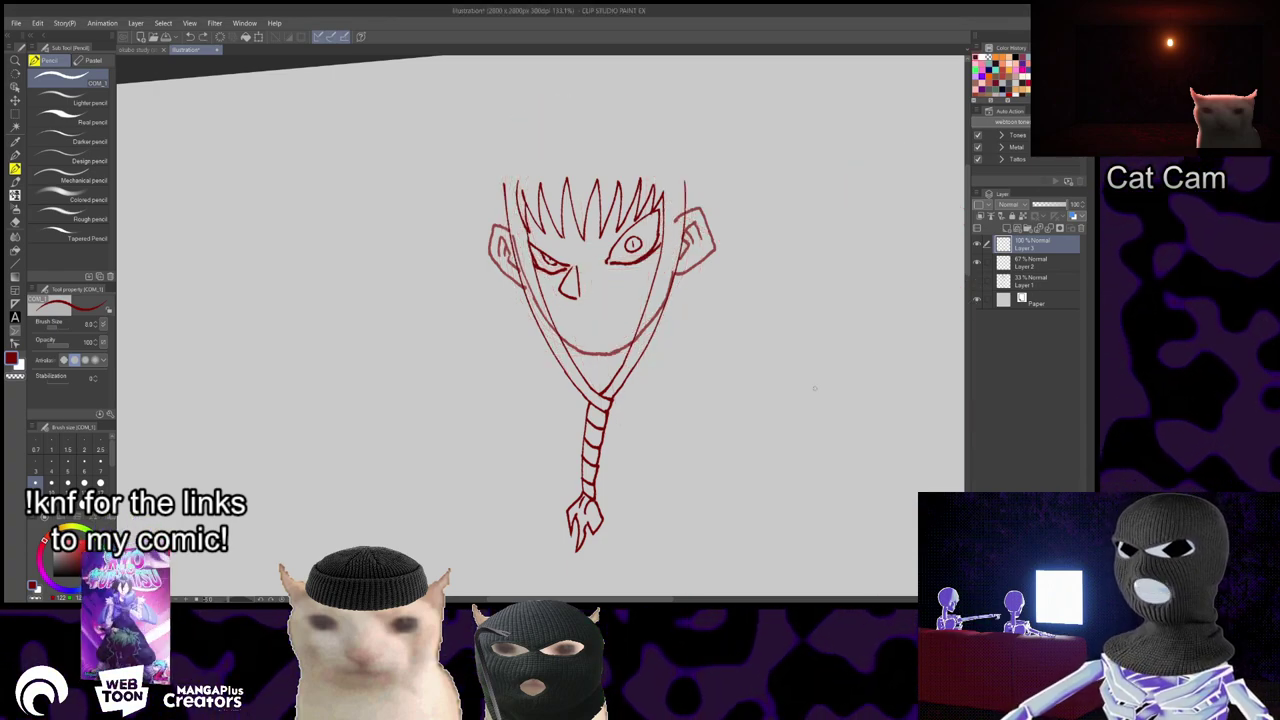
{"action": "left_click", "coordinate": [979, 283]}
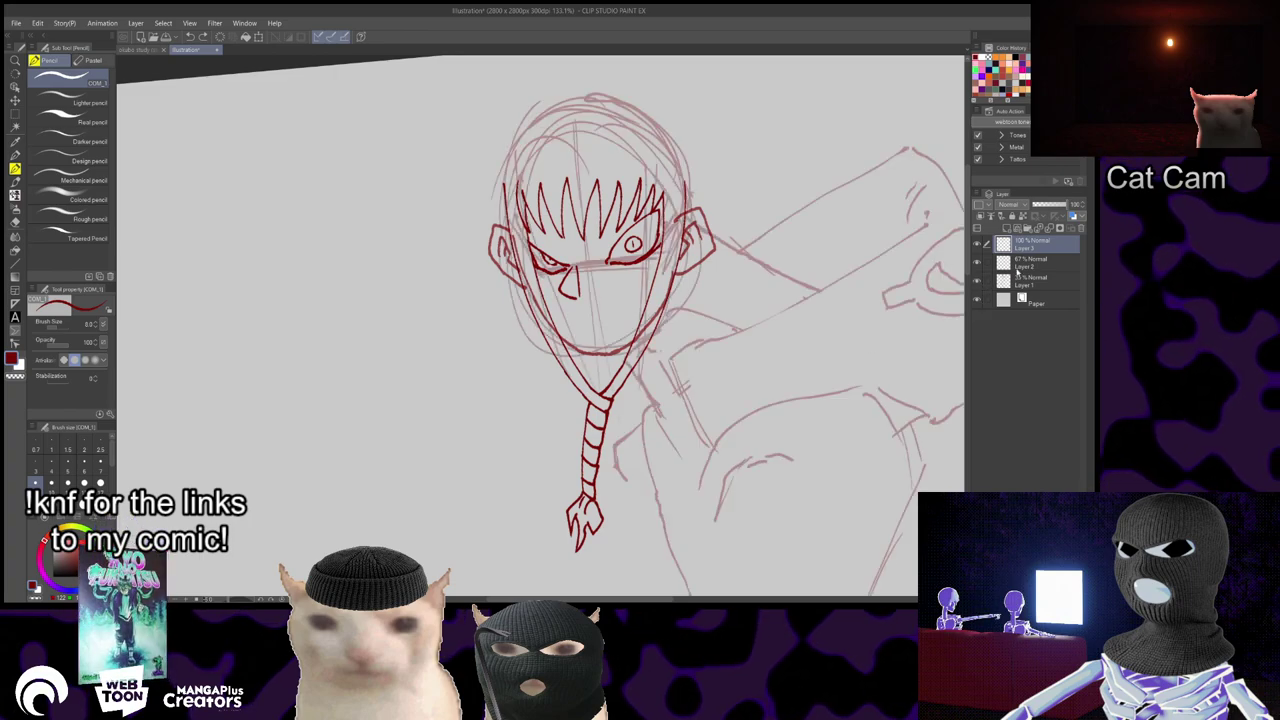
{"action": "left_click", "coordinate": [978, 263]}
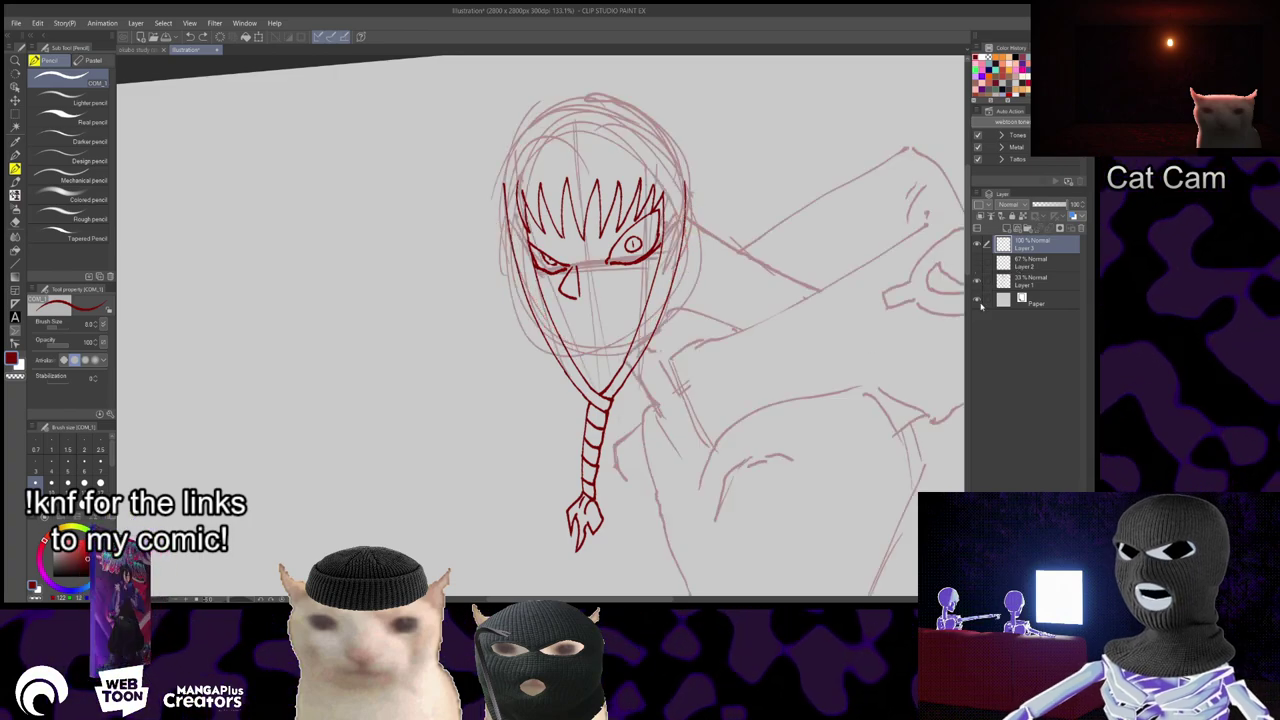
- Try an outer hair outline from the crown down past the narrowed-eye side, then undo it and the hiding of Layer 2
{"action": "left_click_drag", "start_coordinate": [510, 132], "coordinate": [592, 95]}
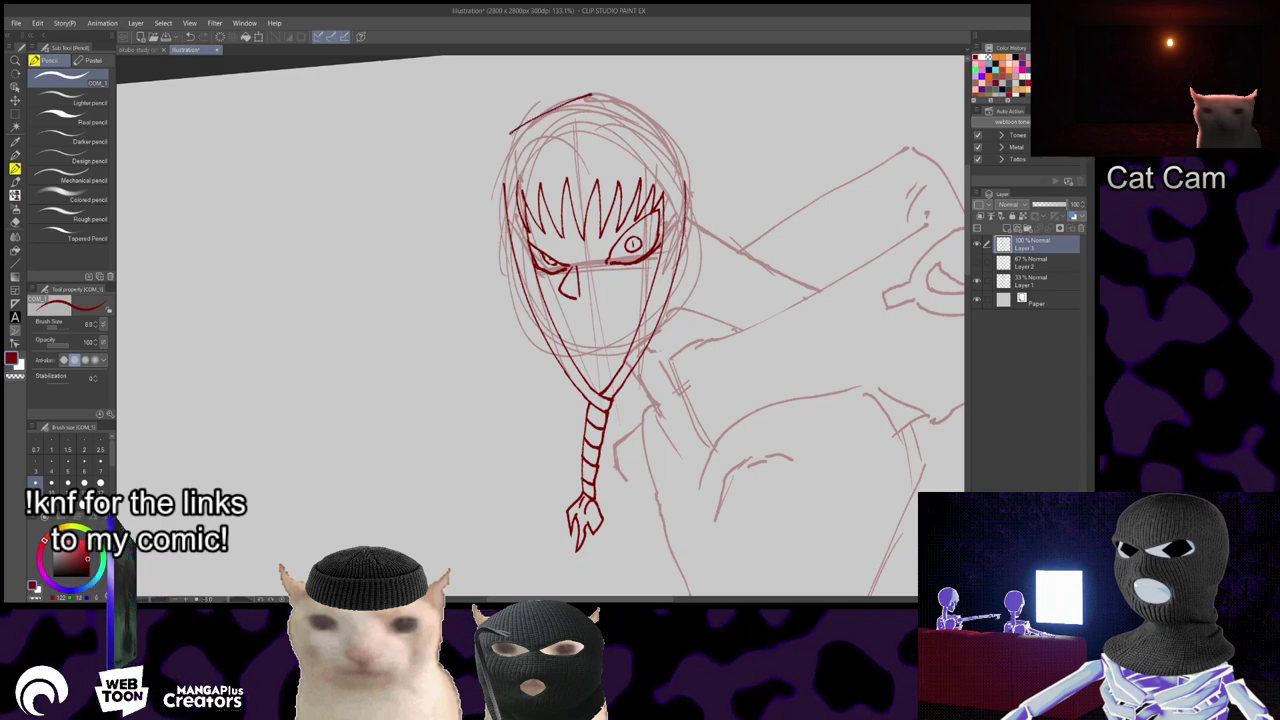
{"action": "left_click_drag", "start_coordinate": [511, 131], "coordinate": [443, 241]}
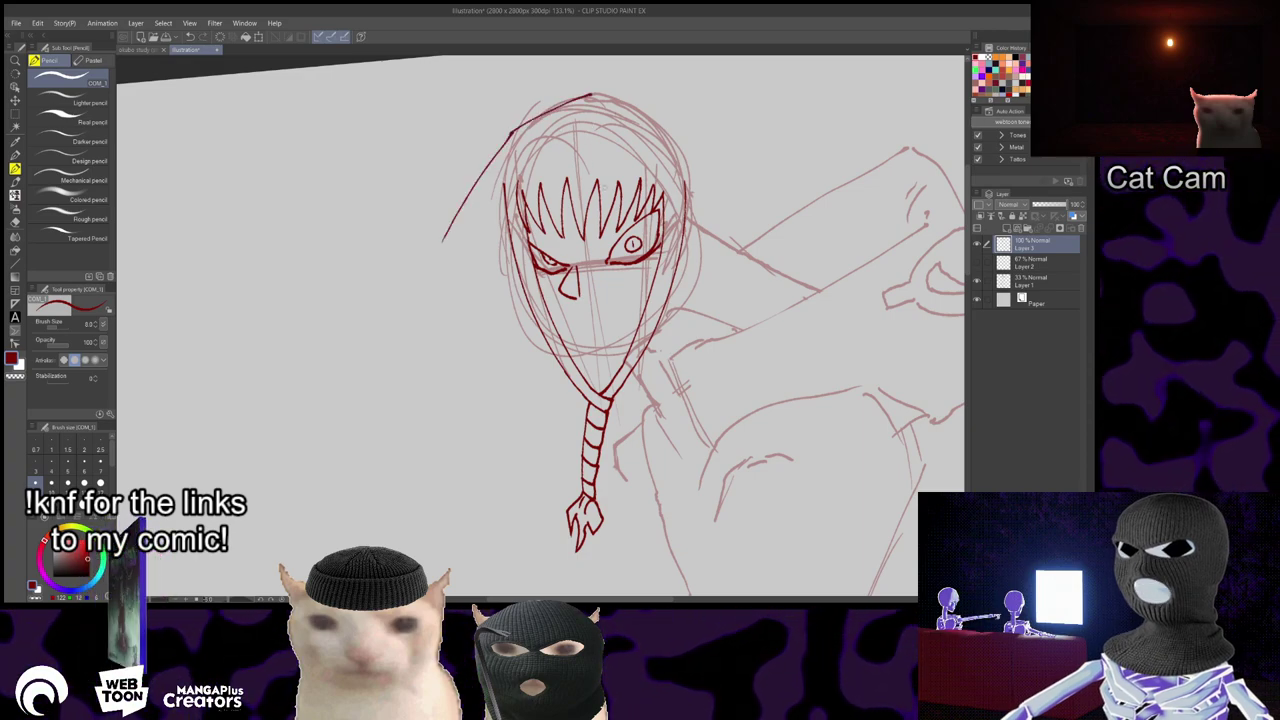
{"action": "key", "text": "ctrl+z"}
{"action": "key", "text": "ctrl+z"}
{"action": "key", "text": "ctrl+z"}
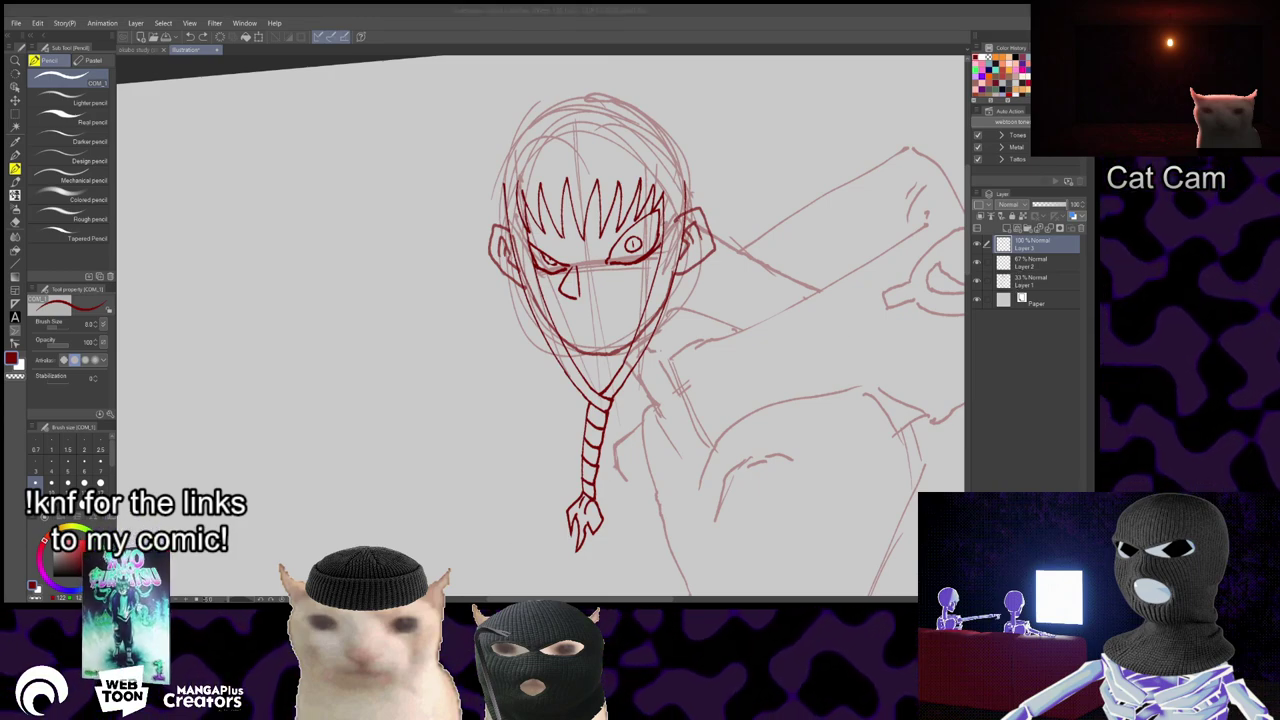
- Draw the hair outline from the crown along the narrowed-eye side of the skull and try short spikes beside the ear
{"action": "left_click", "coordinate": [529, 178]}
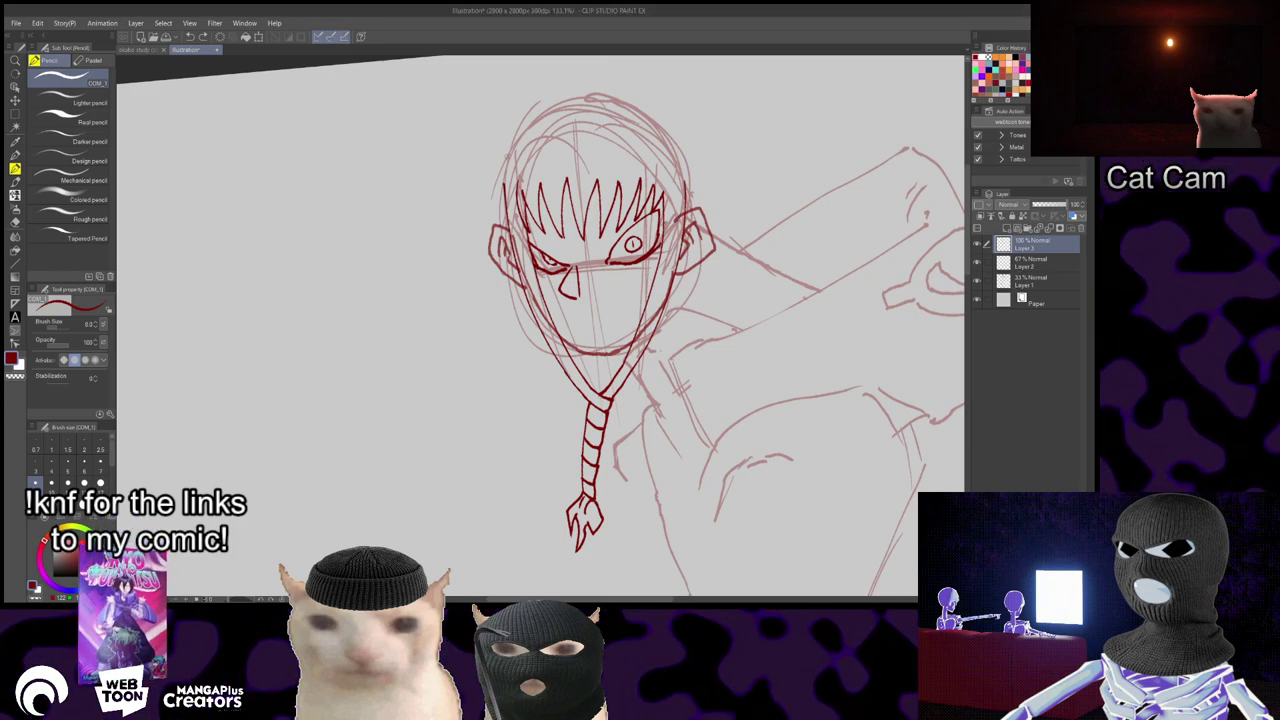
{"action": "left_click_drag", "start_coordinate": [505, 160], "coordinate": [590, 93]}
{"action": "left_click_drag", "start_coordinate": [507, 157], "coordinate": [437, 268]}
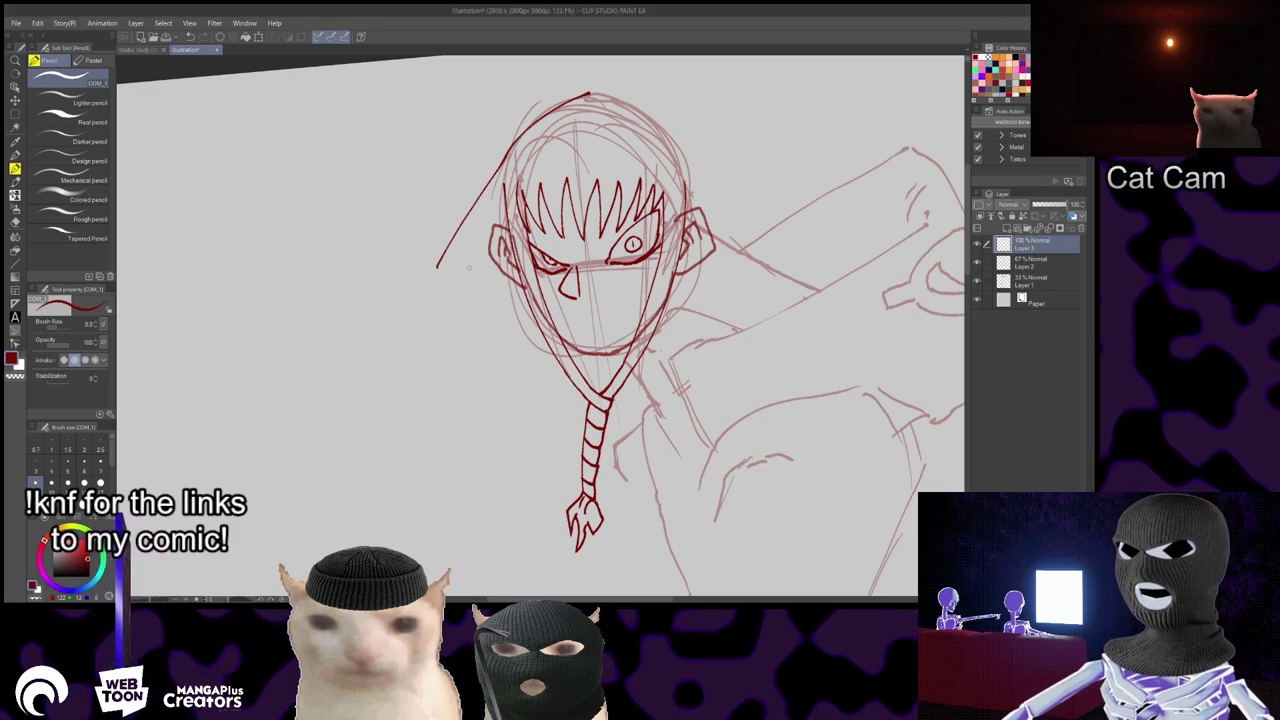
{"action": "mouse_move", "coordinate": [437, 268]}
{"action": "left_mouse_down"}
{"action": "mouse_move", "coordinate": [474, 258]}
{"action": "mouse_move", "coordinate": [460, 304]}
{"action": "mouse_move", "coordinate": [502, 289]}
{"action": "left_mouse_up"}
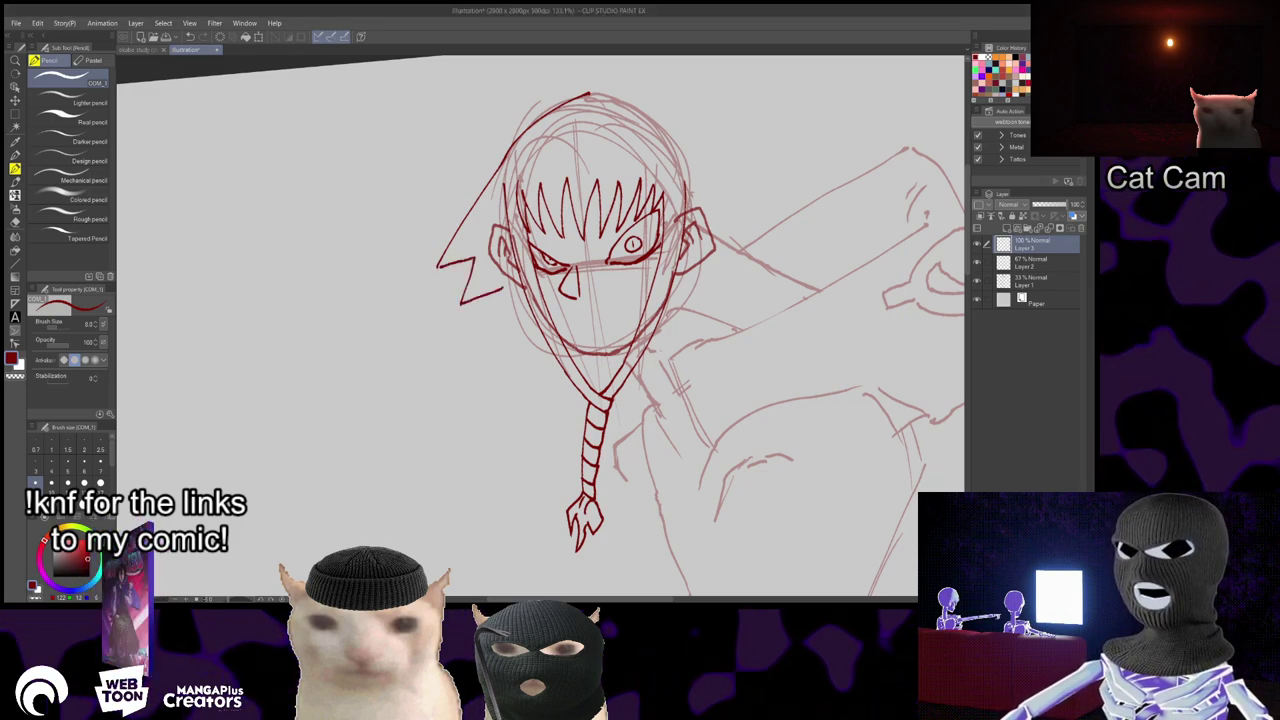
{"action": "key", "text": "ctrl+z"}
{"action": "key", "text": "ctrl+z"}
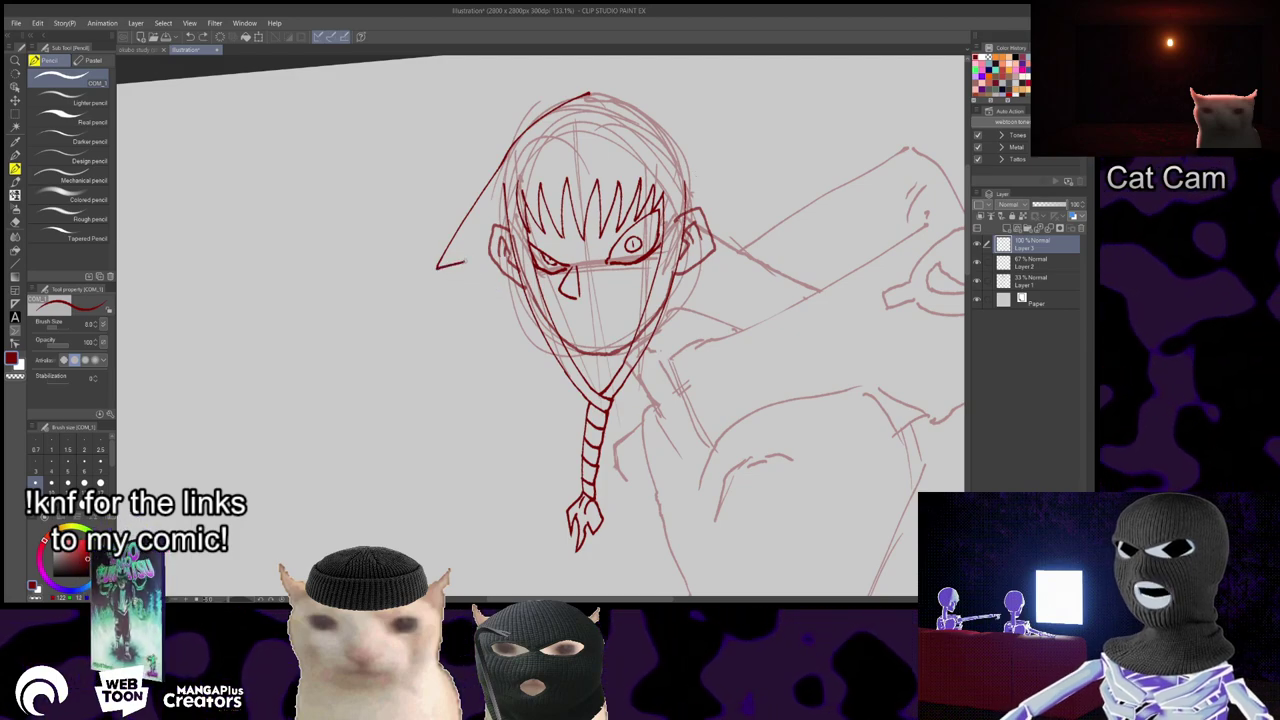
- Redraw the outer hair spike longer beside the narrowed-eye side's ear and add two smaller spikes descending to the jaw
{"action": "key", "text": "ctrl+z"}
{"action": "mouse_move", "coordinate": [503, 158]}
{"action": "left_mouse_down"}
{"action": "mouse_move", "coordinate": [412, 275]}
{"action": "mouse_move", "coordinate": [472, 264]}
{"action": "mouse_move", "coordinate": [514, 297]}
{"action": "left_mouse_up"}
{"action": "key", "text": "ctrl+z"}
{"action": "key", "text": "ctrl+z"}
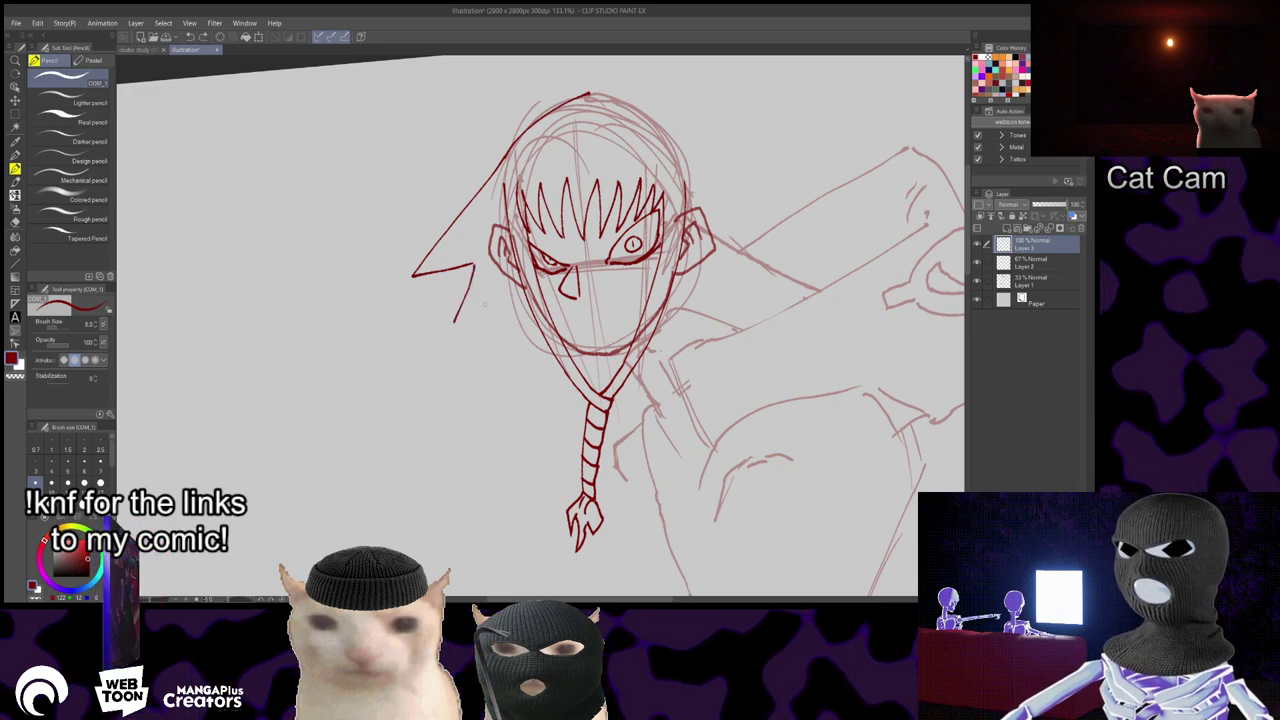
{"action": "mouse_move", "coordinate": [475, 264]}
{"action": "left_mouse_down"}
{"action": "mouse_move", "coordinate": [457, 330]}
{"action": "mouse_move", "coordinate": [508, 300]}
{"action": "left_mouse_up"}
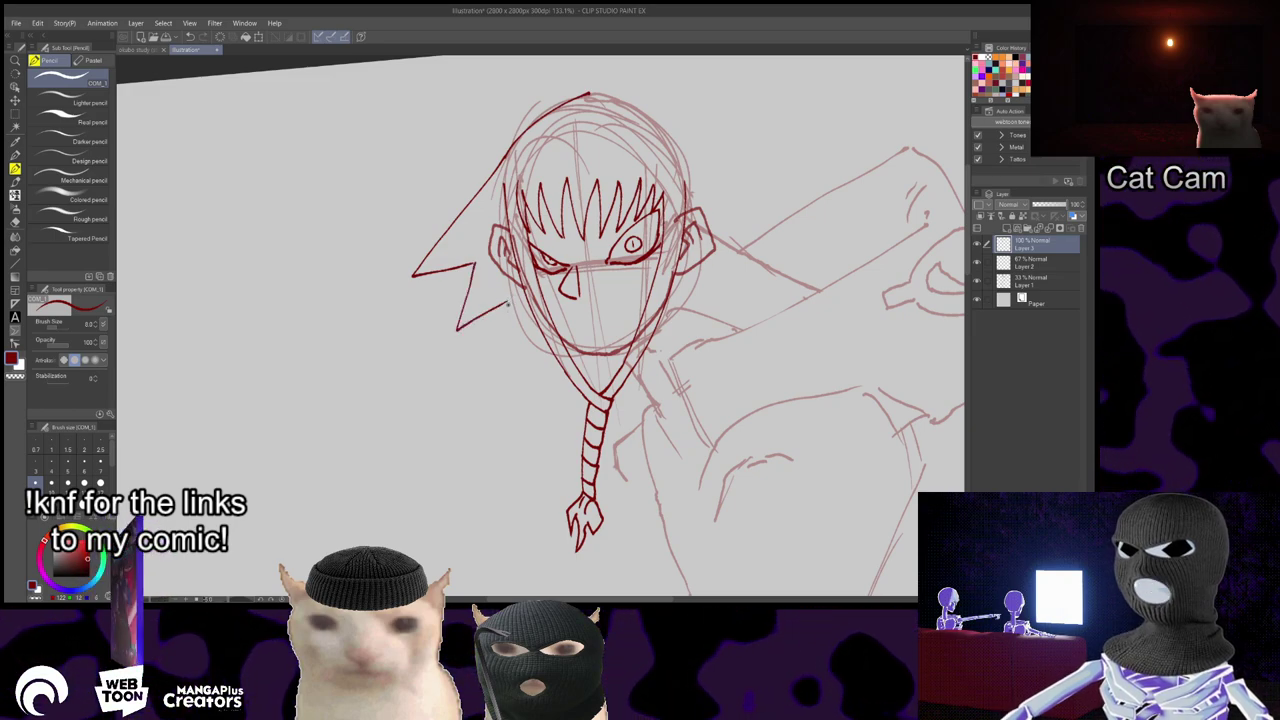
{"action": "left_click_drag", "start_coordinate": [508, 350], "coordinate": [543, 326]}
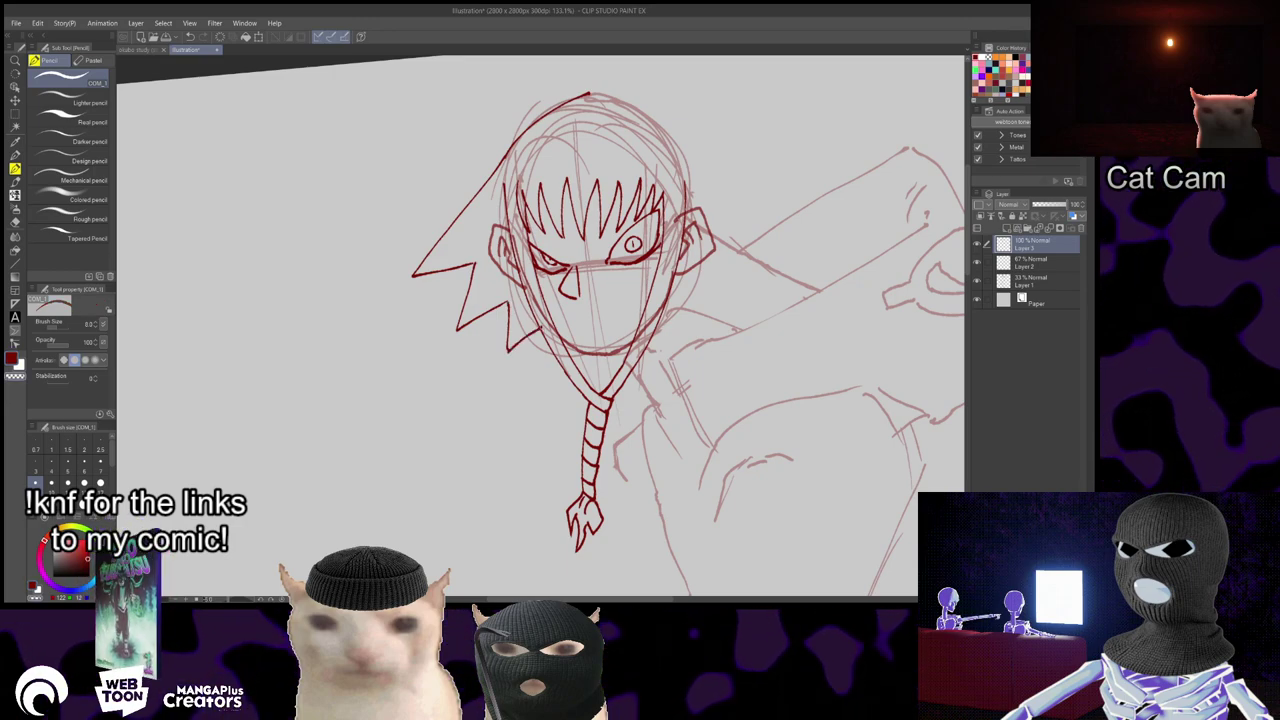
- Try several outer hair lines sloping from the crown over the wide-open eye's side, undoing each one
{"action": "mouse_move", "coordinate": [589, 94]}
{"action": "left_mouse_down"}
{"action": "mouse_move", "coordinate": [572, 150]}
{"action": "mouse_move", "coordinate": [696, 178]}
{"action": "left_mouse_up"}
{"action": "key", "text": "ctrl+z"}
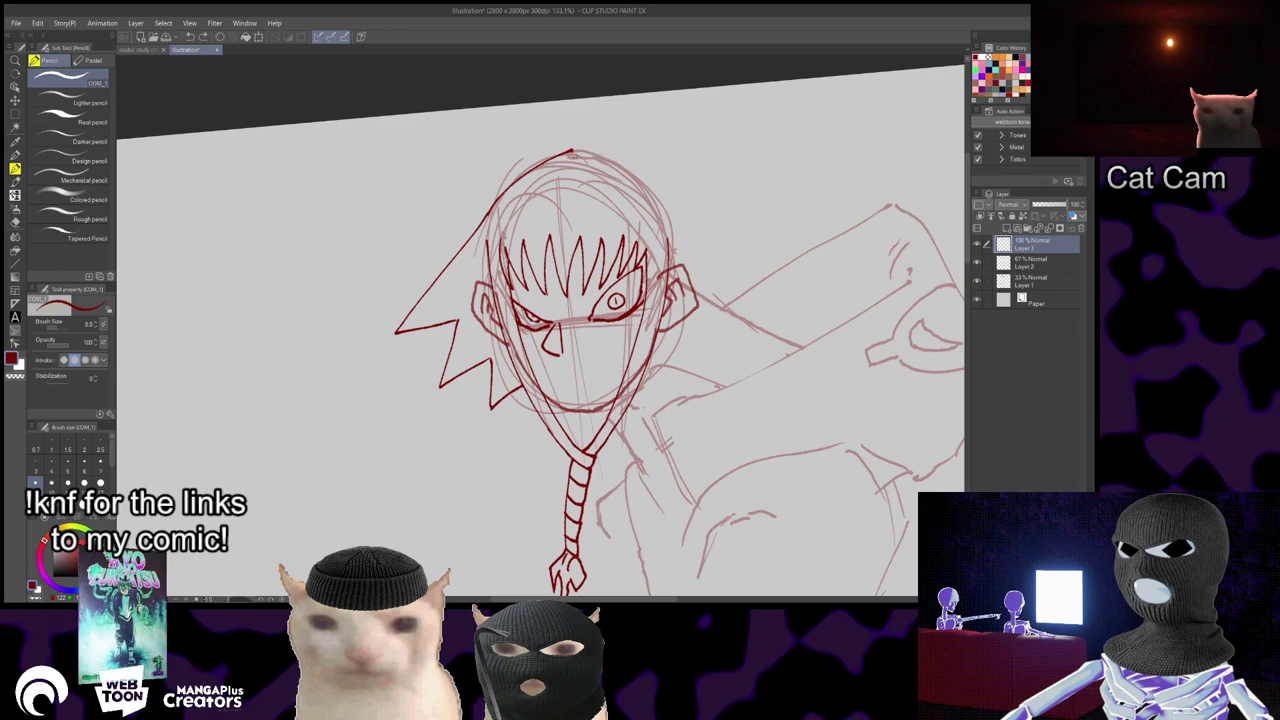
{"action": "left_click_drag", "start_coordinate": [568, 150], "coordinate": [675, 178]}
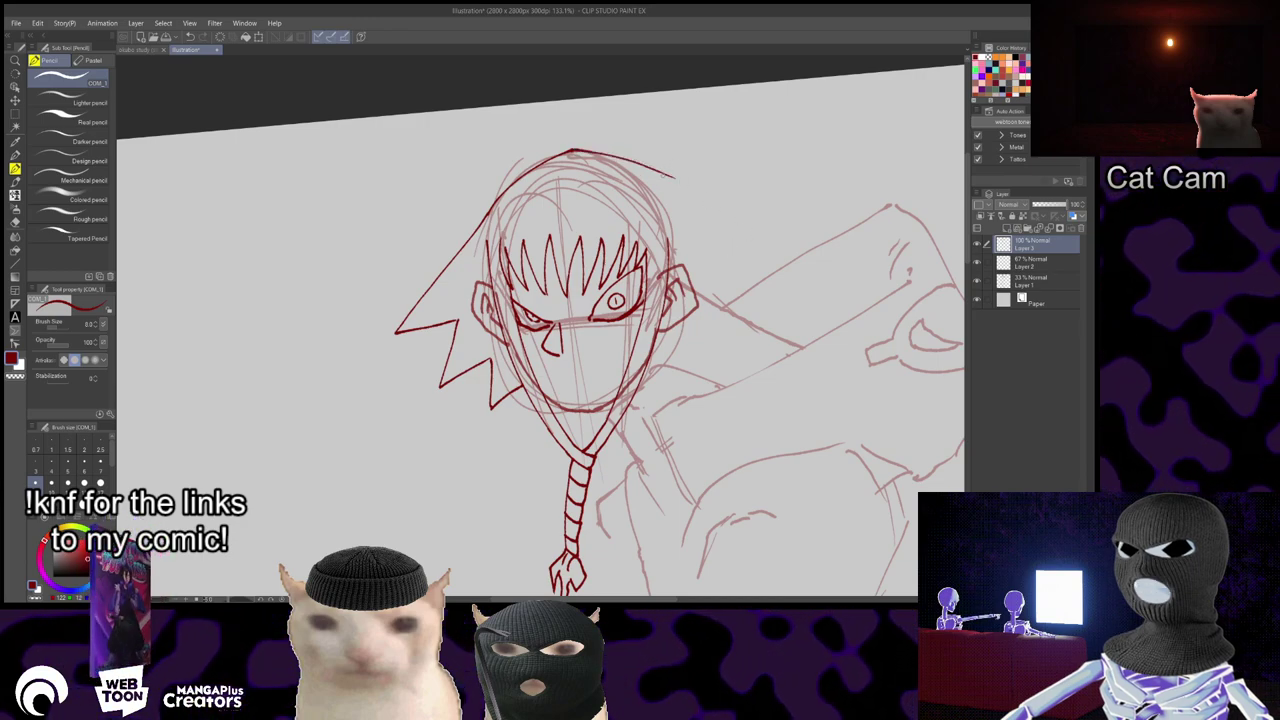
{"action": "key", "text": "ctrl+z"}
{"action": "mouse_move", "coordinate": [572, 151]}
{"action": "left_mouse_down"}
{"action": "mouse_move", "coordinate": [628, 163]}
{"action": "mouse_move", "coordinate": [750, 263]}
{"action": "left_mouse_up"}
{"action": "key", "text": "ctrl+z"}
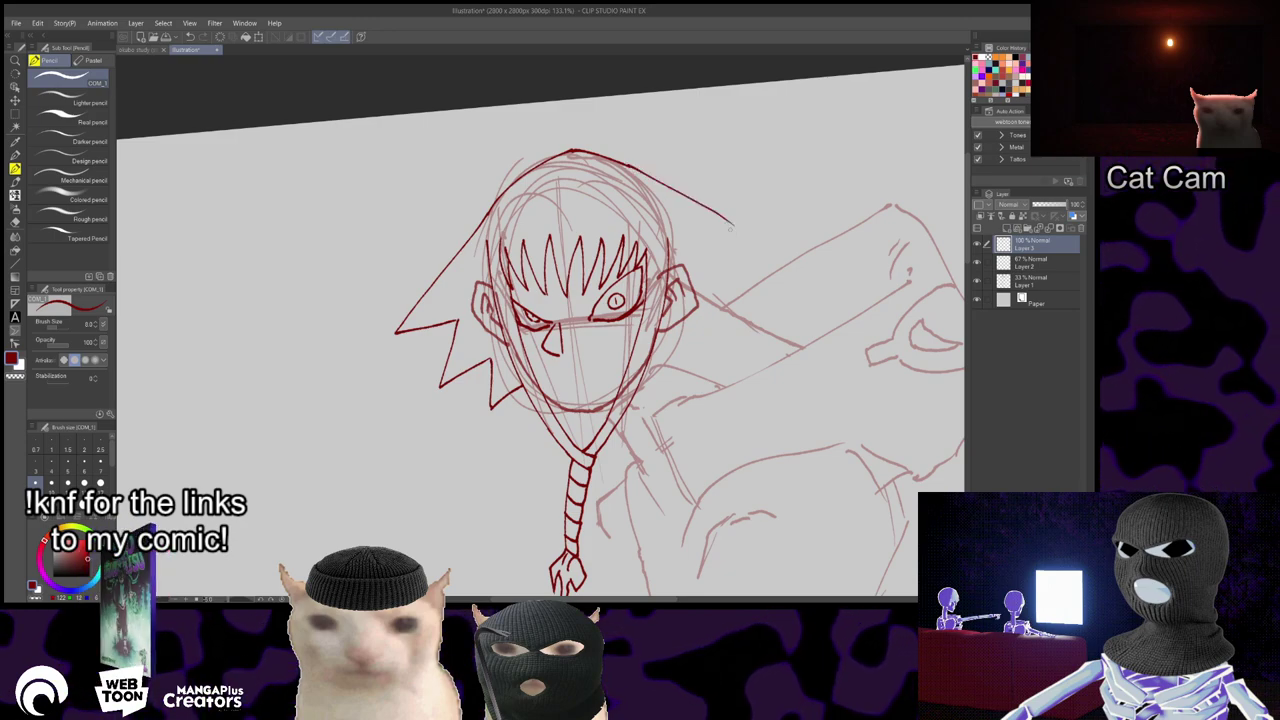
{"action": "mouse_move", "coordinate": [645, 174]}
{"action": "left_mouse_down"}
{"action": "mouse_move", "coordinate": [524, 122]}
{"action": "mouse_move", "coordinate": [610, 178]}
{"action": "mouse_move", "coordinate": [773, 145]}
{"action": "left_mouse_up"}
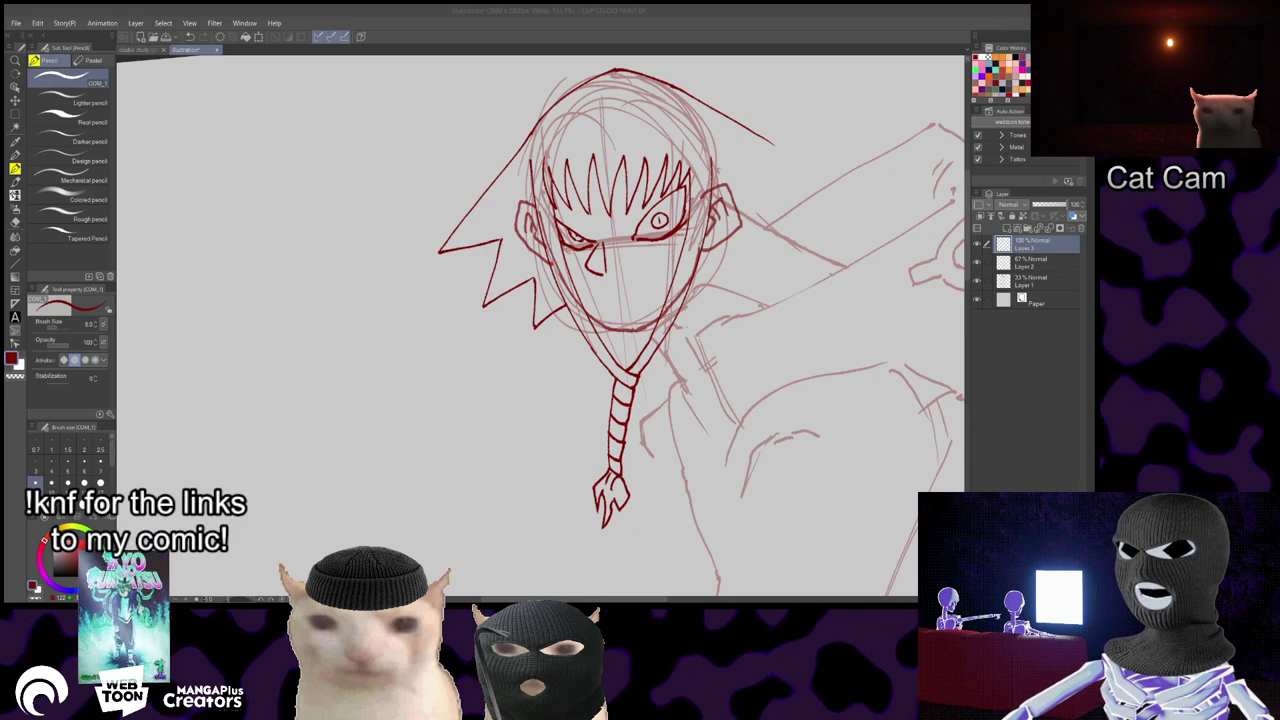
{"action": "key", "text": "ctrl+z"}
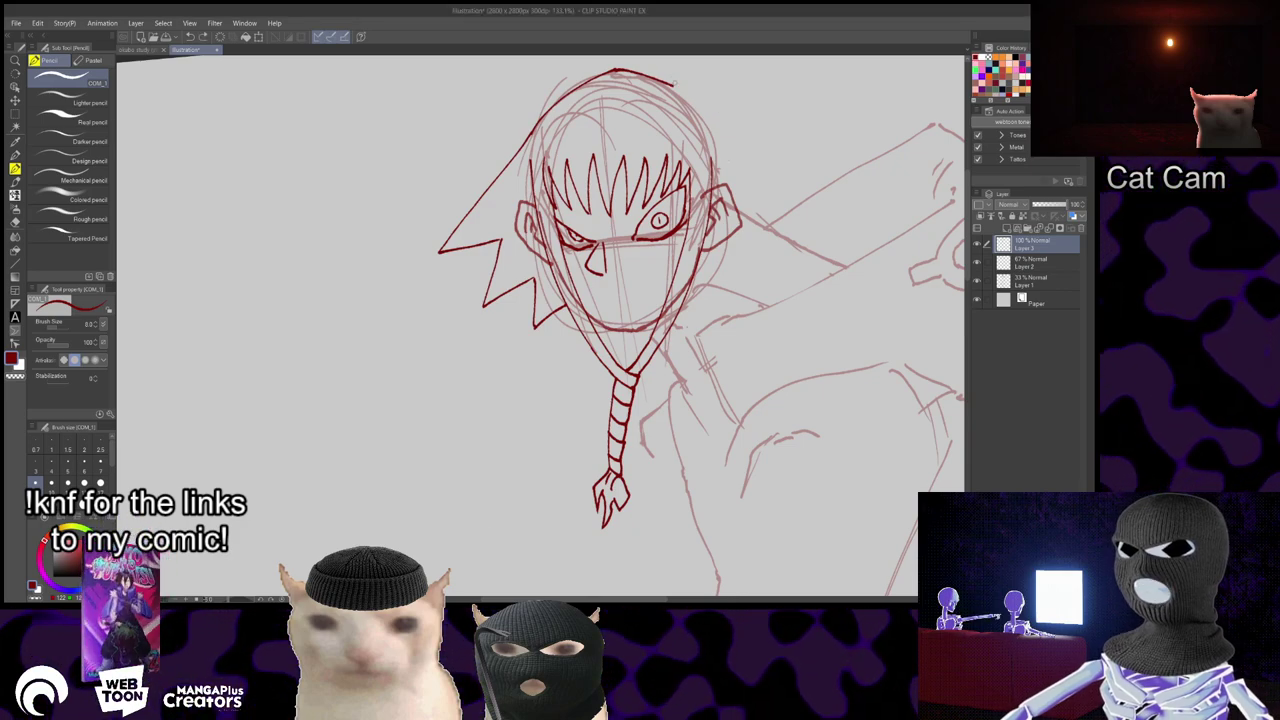
- Try a long downward-sloping hair outline with jagged spikes on the wide-open eye's side, then undo it all
{"action": "left_click_drag", "start_coordinate": [680, 88], "coordinate": [780, 170]}
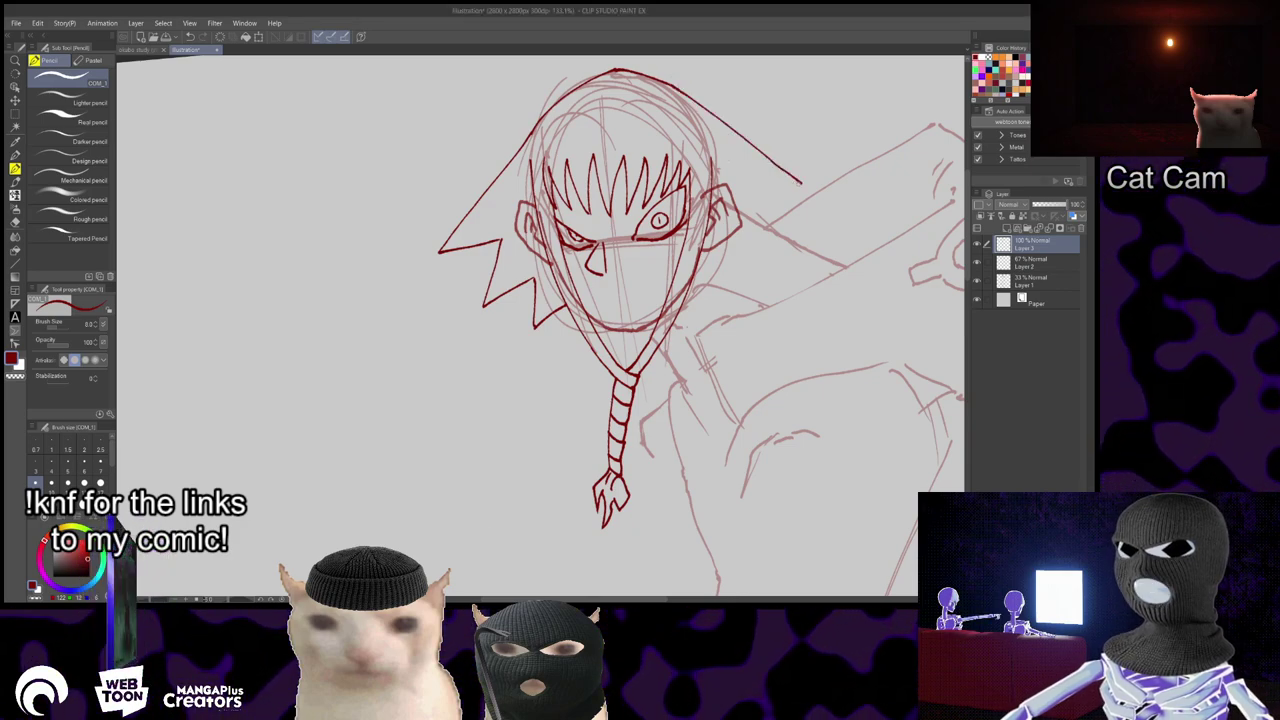
{"action": "key", "text": "ctrl+z"}
{"action": "mouse_move", "coordinate": [772, 211]}
{"action": "left_mouse_down"}
{"action": "mouse_move", "coordinate": [746, 206]}
{"action": "mouse_move", "coordinate": [806, 242]}
{"action": "left_mouse_up"}
{"action": "key", "text": "ctrl+z"}
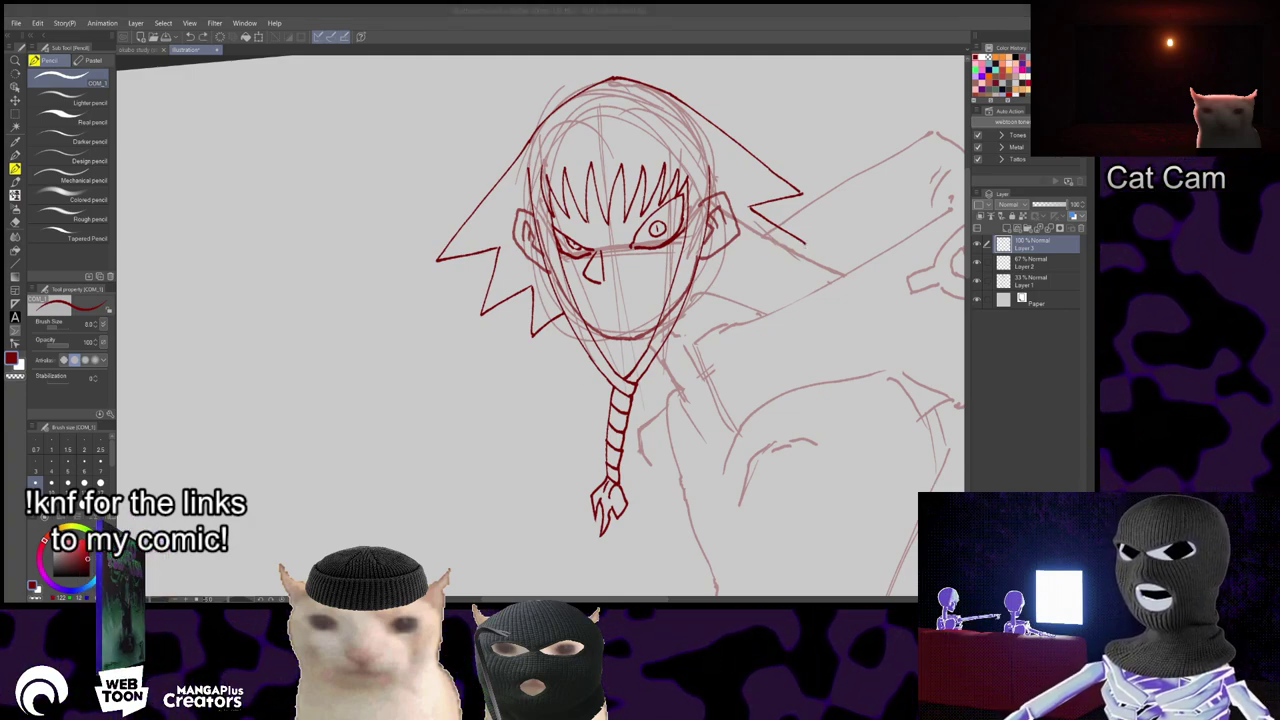
{"action": "left_click_drag", "start_coordinate": [775, 196], "coordinate": [737, 251]}
{"action": "key", "text": "ctrl+z"}
{"action": "key", "text": "ctrl+z"}
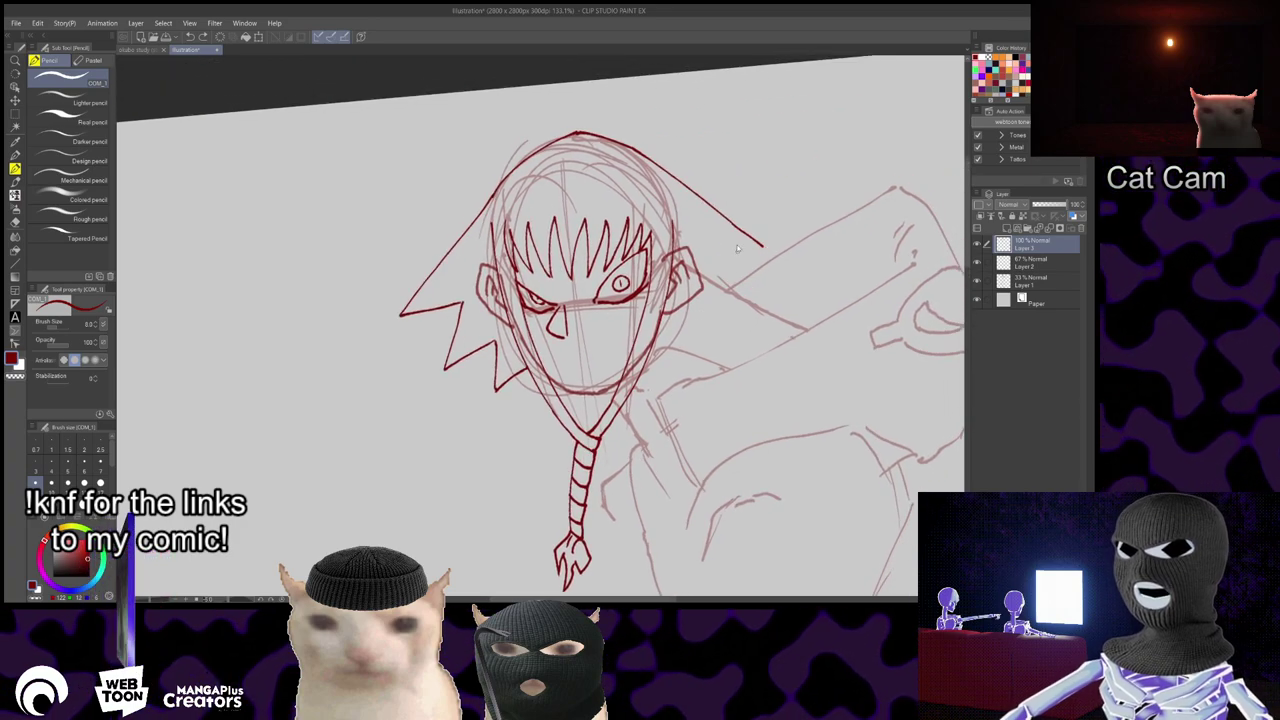
{"action": "key", "text": "ctrl+z"}
- Draw a flatter hair outline flaring from the crown to a point beyond the wide-open eye's ear, with jagged spikes zigzagging down
{"action": "mouse_move", "coordinate": [575, 131]}
{"action": "left_mouse_down"}
{"action": "mouse_move", "coordinate": [698, 162]}
{"action": "mouse_move", "coordinate": [740, 181]}
{"action": "left_mouse_up"}
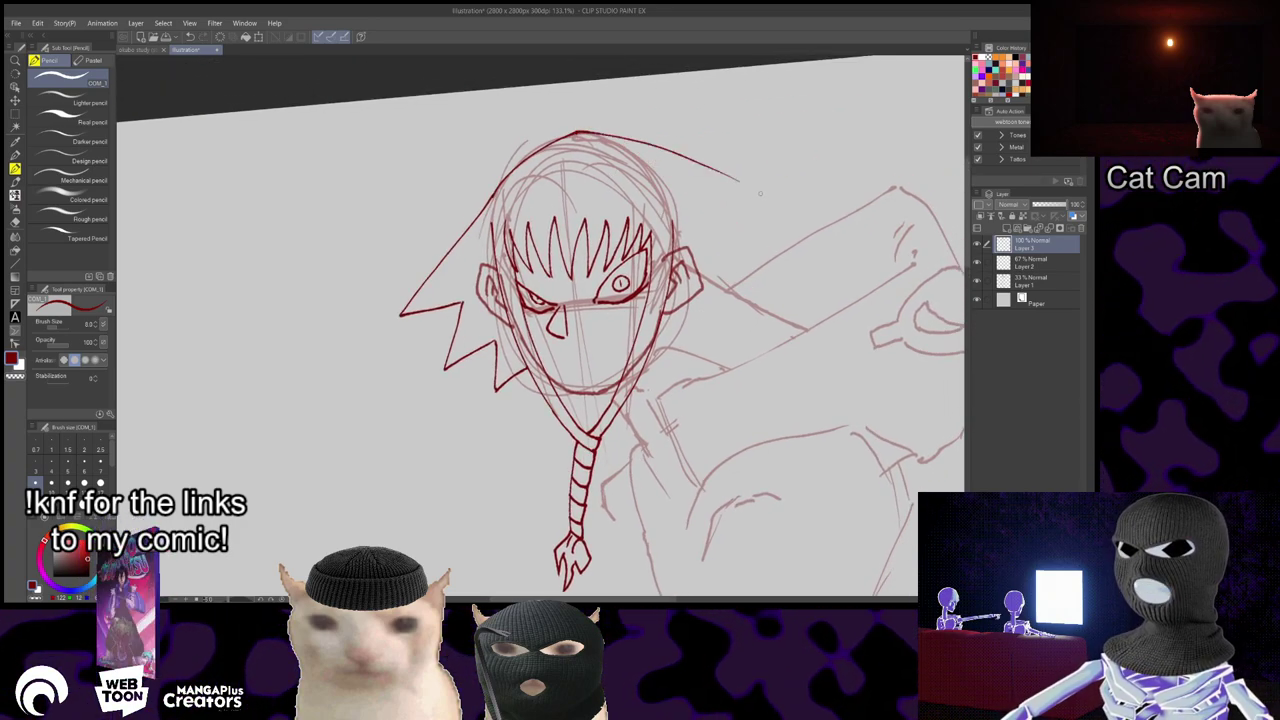
{"action": "key", "text": "ctrl+z"}
{"action": "left_click_drag", "start_coordinate": [577, 132], "coordinate": [771, 165]}
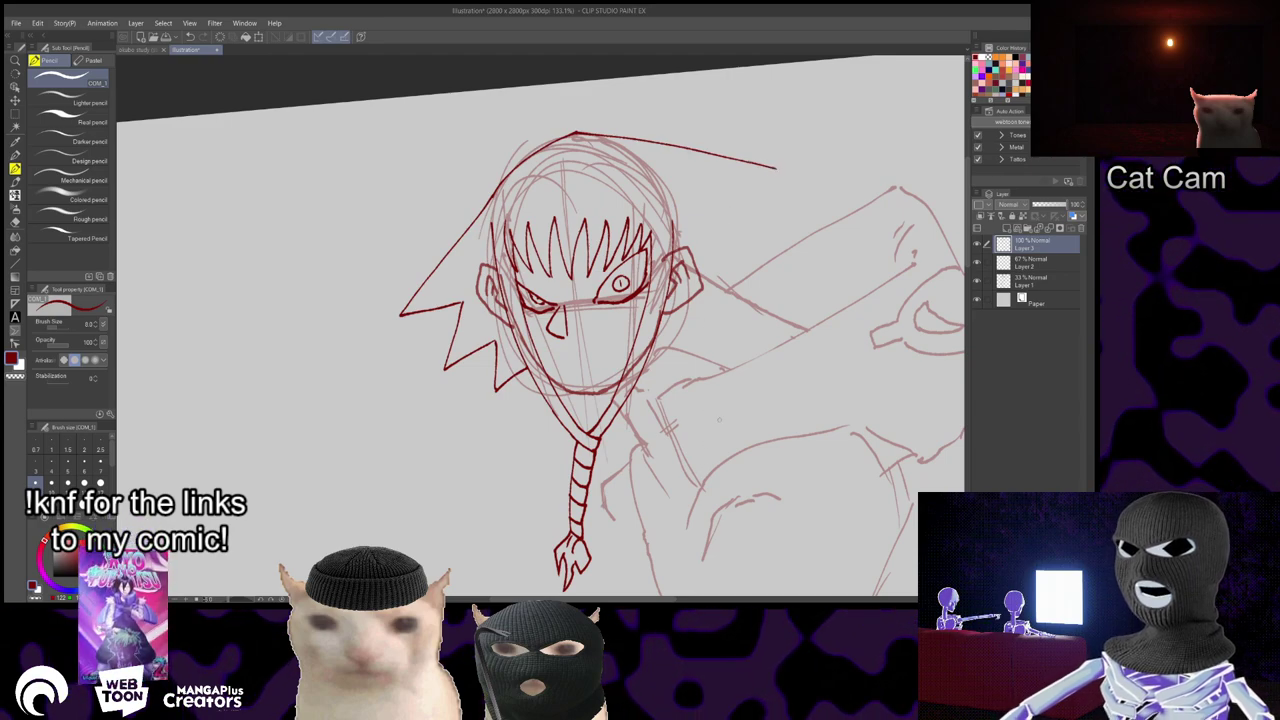
{"action": "key", "text": "ctrl+z"}
{"action": "mouse_move", "coordinate": [776, 171]}
{"action": "left_mouse_down"}
{"action": "mouse_move", "coordinate": [732, 208]}
{"action": "mouse_move", "coordinate": [790, 212]}
{"action": "mouse_move", "coordinate": [726, 245]}
{"action": "mouse_move", "coordinate": [751, 263]}
{"action": "mouse_move", "coordinate": [728, 291]}
{"action": "left_mouse_up"}
{"action": "key", "text": "ctrl+z"}
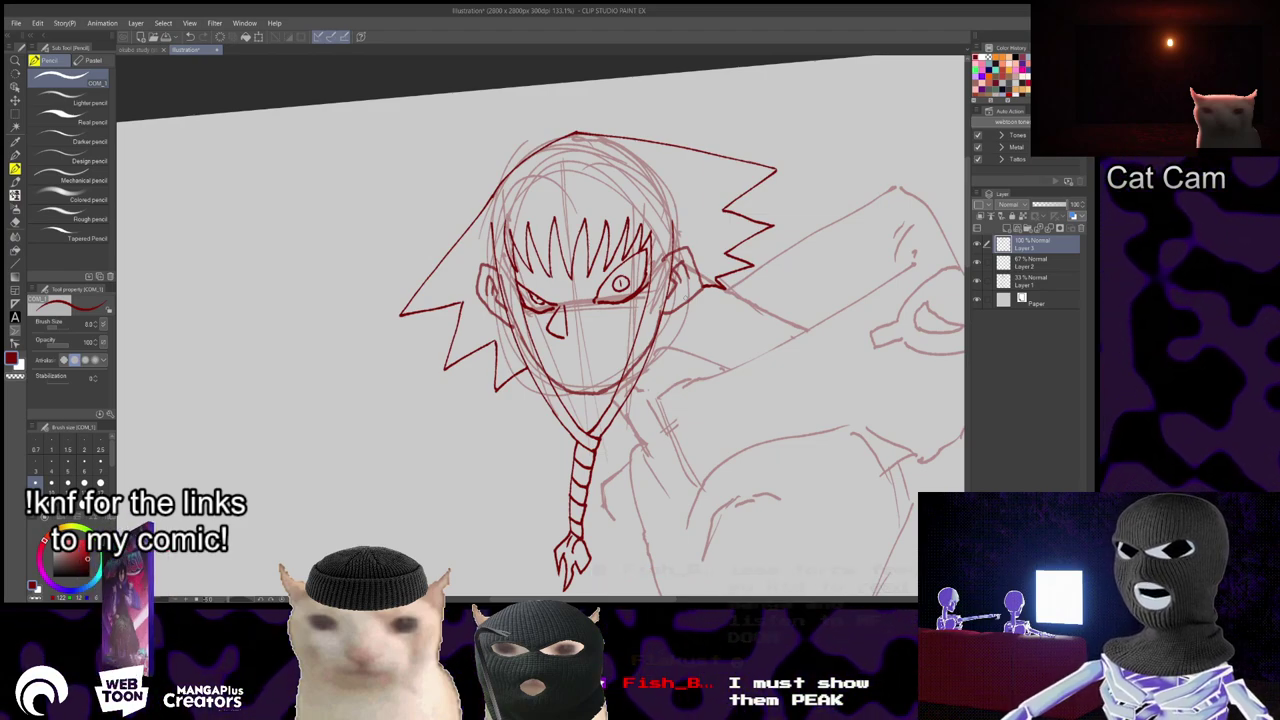
{"action": "scroll", "coordinate": [716, 241], "scroll_direction": "down", "scroll_amount": 6}
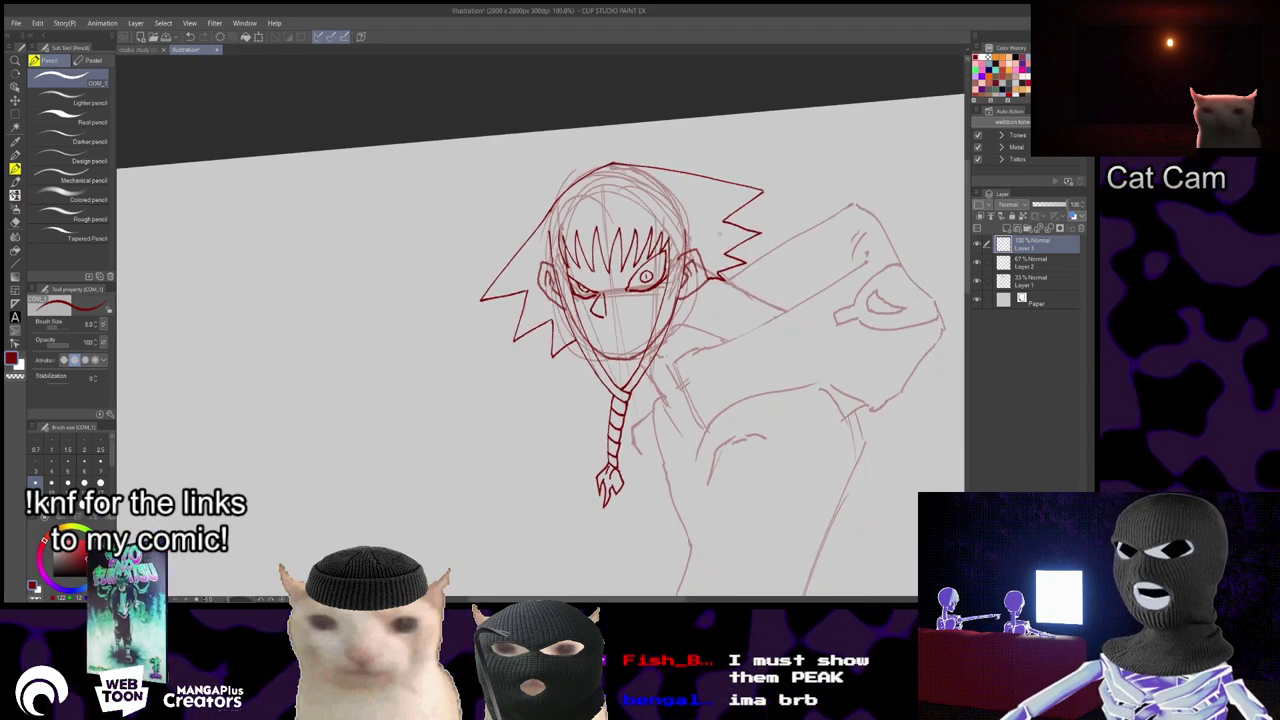
{"action": "scroll", "coordinate": [716, 241], "scroll_direction": "up", "scroll_amount": 3}
{"action": "scroll", "coordinate": [716, 230], "scroll_direction": "up", "scroll_amount": 3}
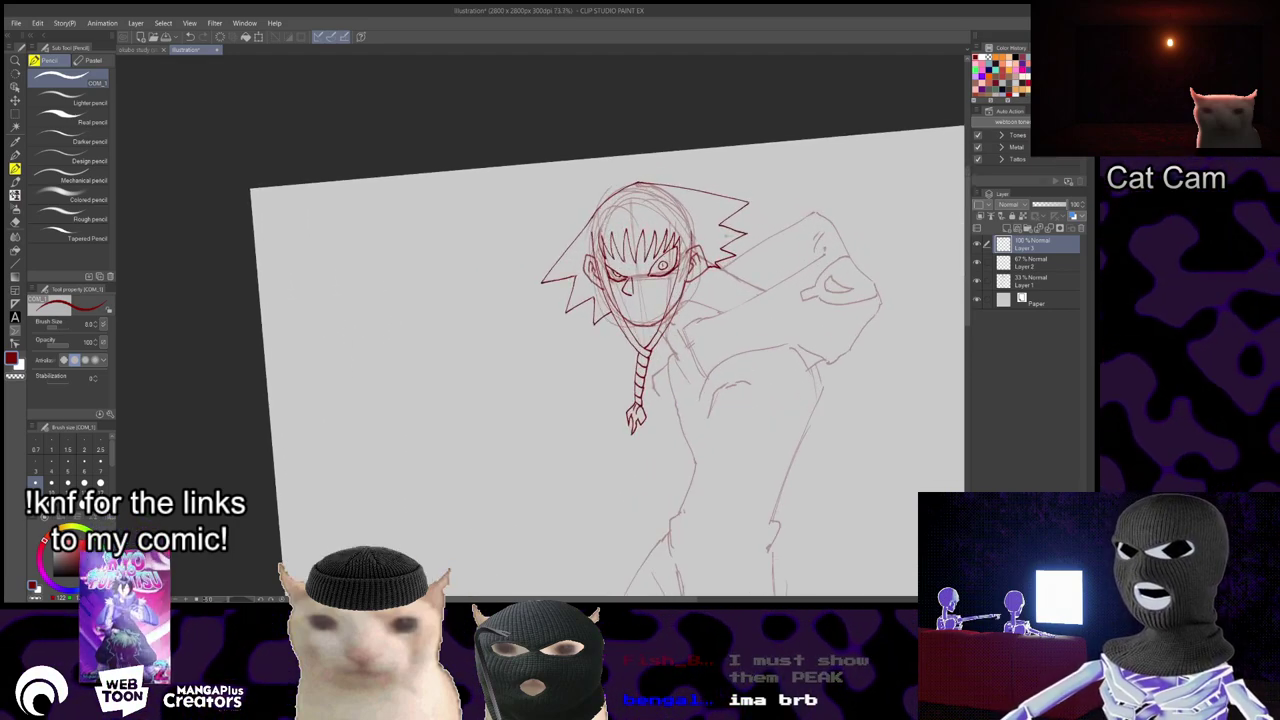
- Draw small jagged hair spikes below the wide-open eye's ear and clean up where they join the larger spikes
{"action": "left_click_drag", "start_coordinate": [750, 346], "coordinate": [661, 349]}
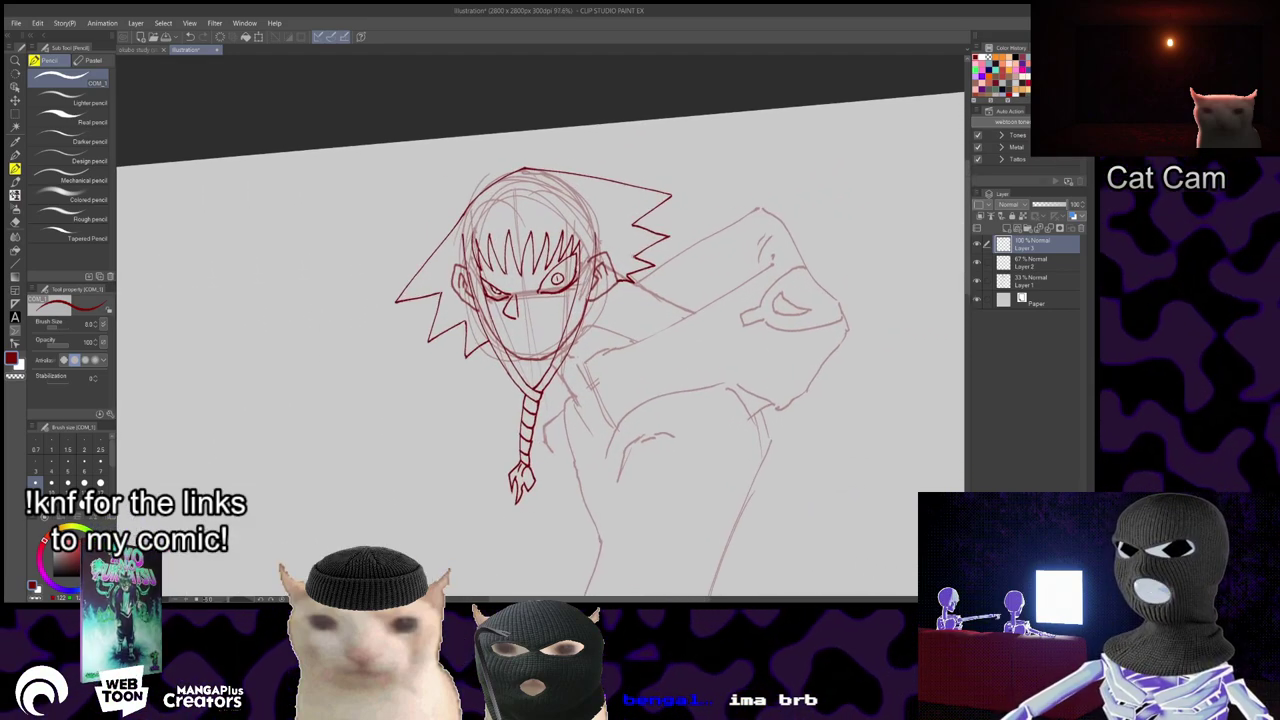
{"action": "mouse_move", "coordinate": [612, 232]}
{"action": "left_mouse_down"}
{"action": "mouse_move", "coordinate": [654, 302]}
{"action": "mouse_move", "coordinate": [620, 290]}
{"action": "mouse_move", "coordinate": [608, 318]}
{"action": "mouse_move", "coordinate": [618, 289]}
{"action": "mouse_move", "coordinate": [628, 300]}
{"action": "mouse_move", "coordinate": [620, 281]}
{"action": "left_mouse_up"}
{"action": "key", "text": "ctrl+z"}
{"action": "key", "text": "ctrl+z"}
{"action": "key", "text": "ctrl+z"}
{"action": "key", "text": "ctrl+z"}
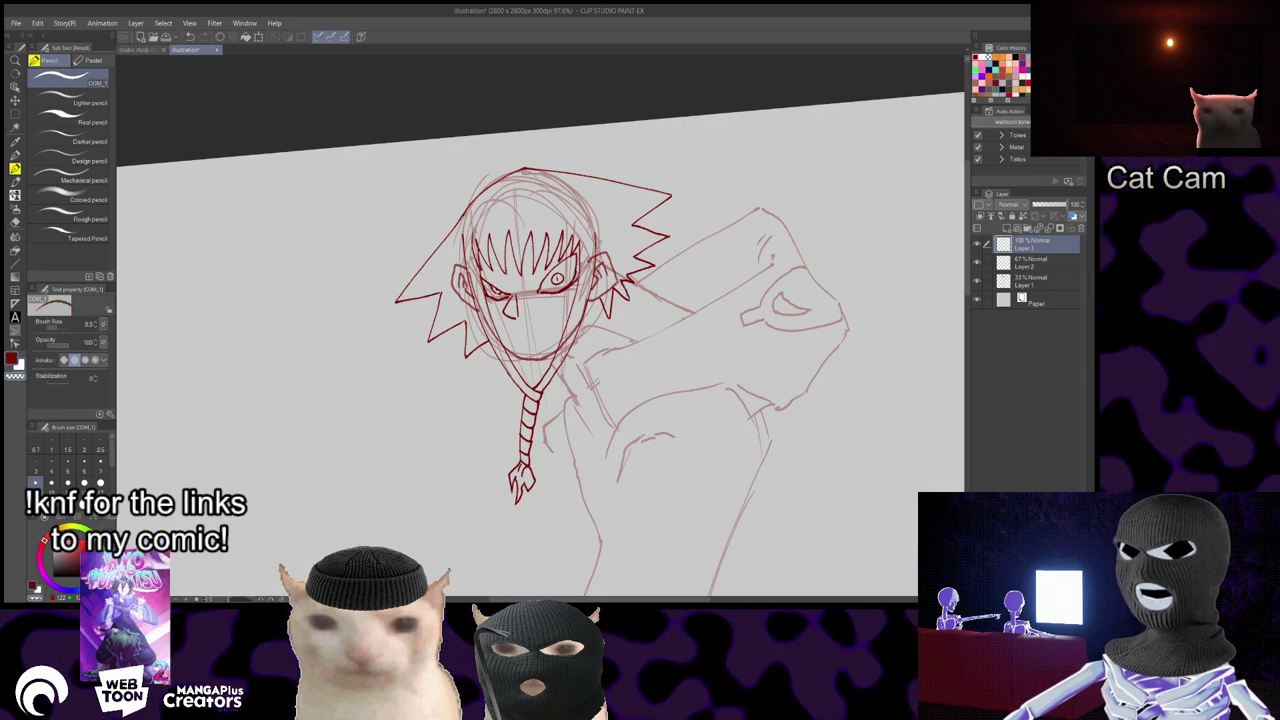
{"action": "key", "text": "c"}
{"action": "left_click_drag", "start_coordinate": [623, 284], "coordinate": [630, 302]}
{"action": "key", "text": "c"}
- Hide the rough sketch on Layer 1 and make Layer 2 the active layer
{"action": "left_click_drag", "start_coordinate": [701, 486], "coordinate": [776, 505]}
{"action": "left_click", "coordinate": [977, 263]}
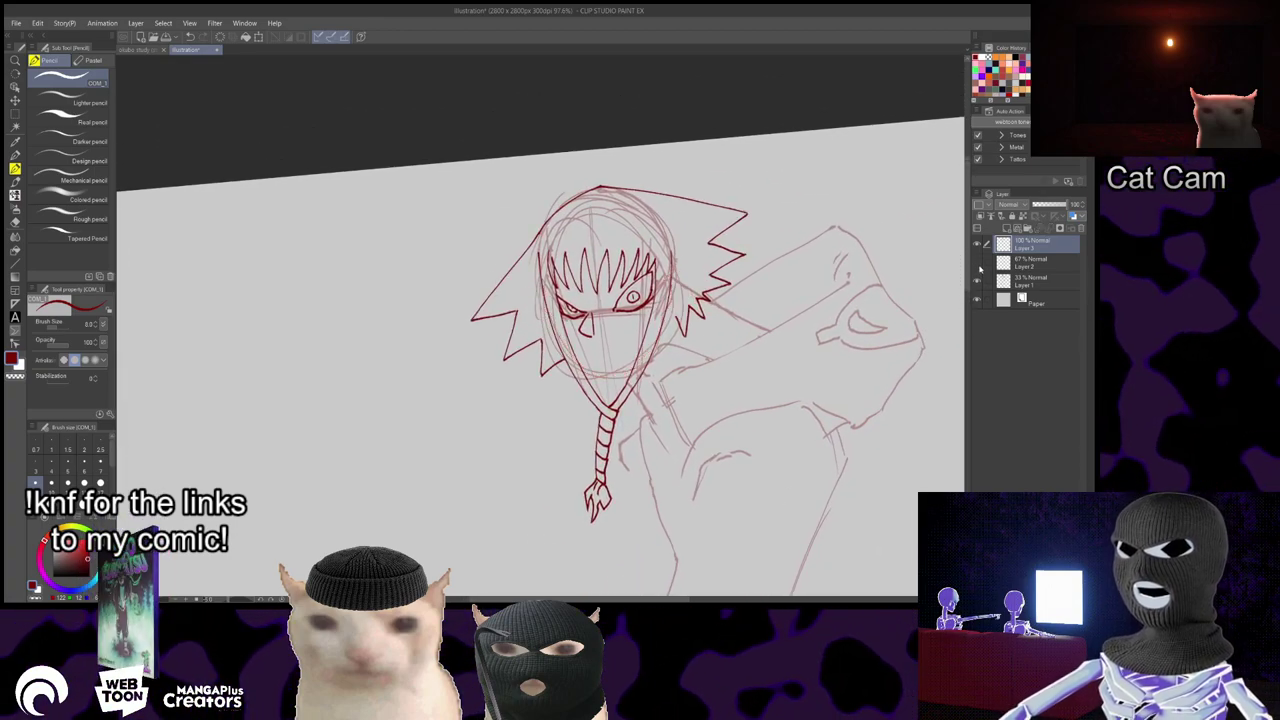
{"action": "left_click", "coordinate": [977, 263]}
{"action": "left_click", "coordinate": [977, 281]}
{"action": "left_click", "coordinate": [1018, 265]}
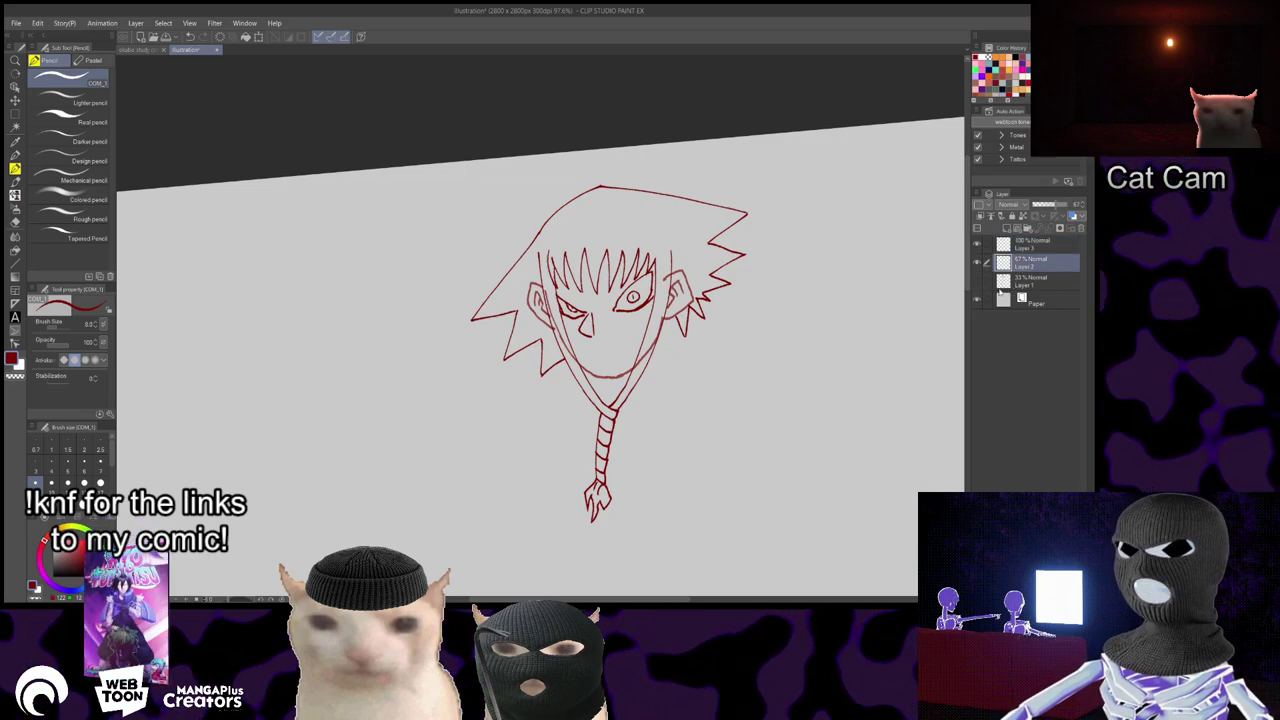
- Erase the overlapping jaw contour on both sides of the chin on Layer 2 with the hard eraser at size 20
{"action": "key", "text": "e"}
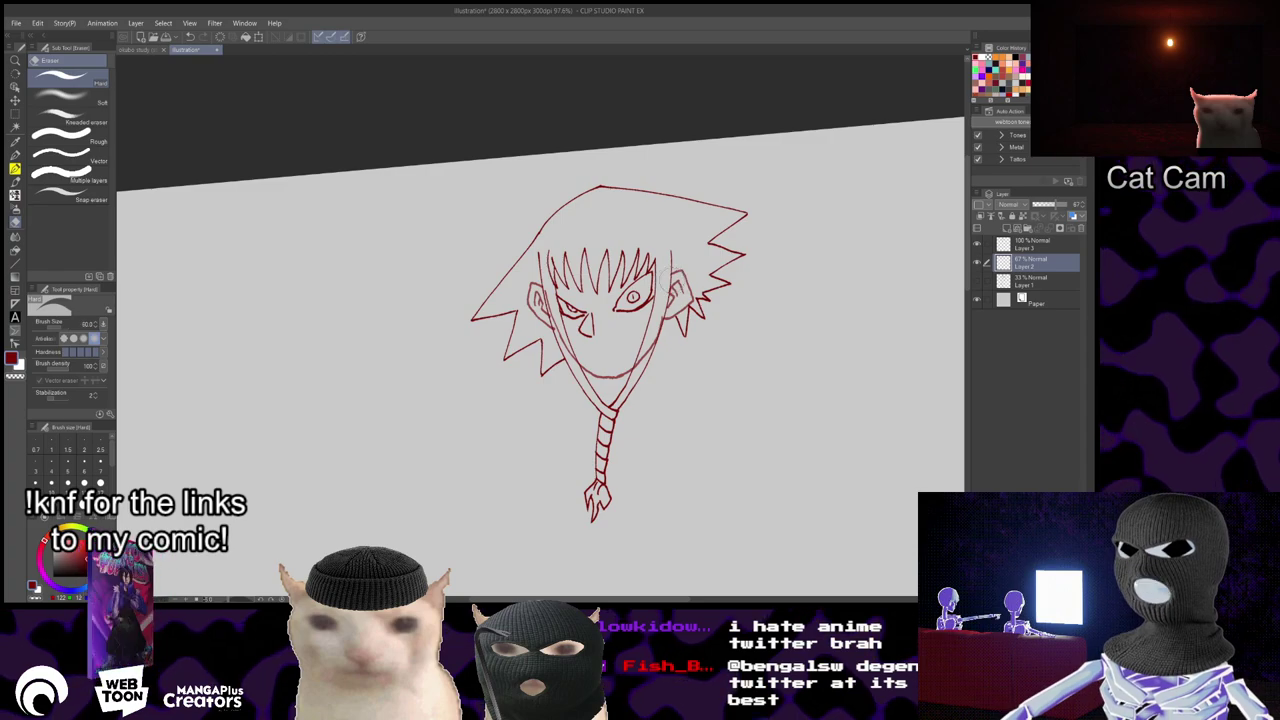
{"action": "key", "text": "bracketleft"}
{"action": "key", "text": "bracketleft"}
{"action": "key", "text": "bracketleft"}
{"action": "key", "text": "bracketleft"}
{"action": "key", "text": "bracketleft"}
{"action": "key", "text": "bracketleft"}
{"action": "key", "text": "bracketleft"}
{"action": "key", "text": "bracketleft"}
{"action": "key", "text": "bracketright"}
{"action": "key", "text": "bracketright"}
{"action": "left_click_drag", "start_coordinate": [643, 363], "coordinate": [663, 314]}
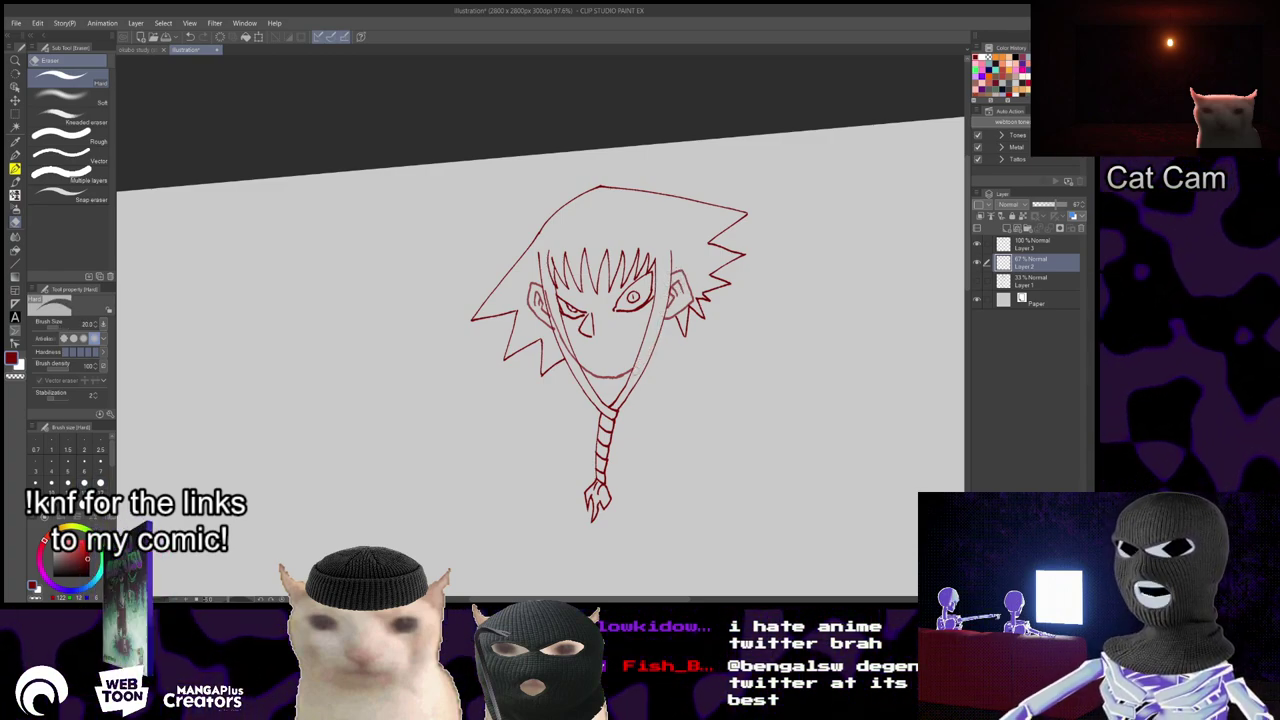
{"action": "left_click_drag", "start_coordinate": [596, 375], "coordinate": [580, 360]}
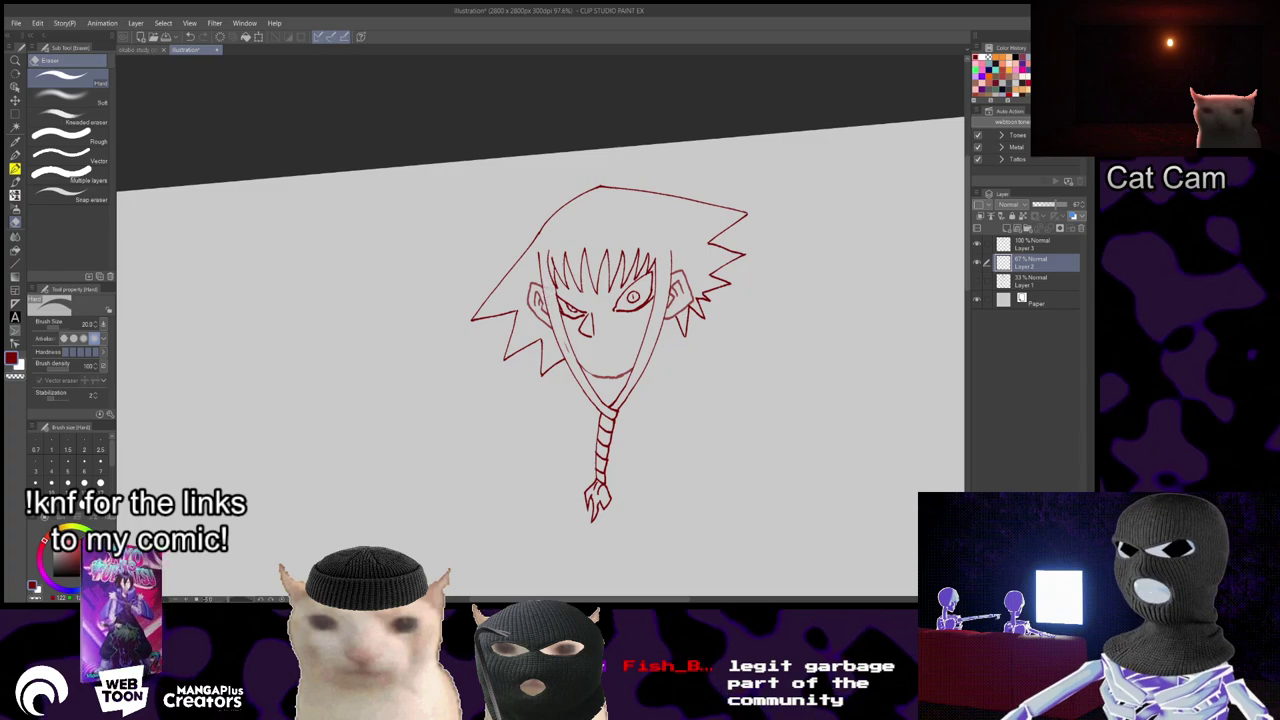
{"action": "key", "text": "p"}
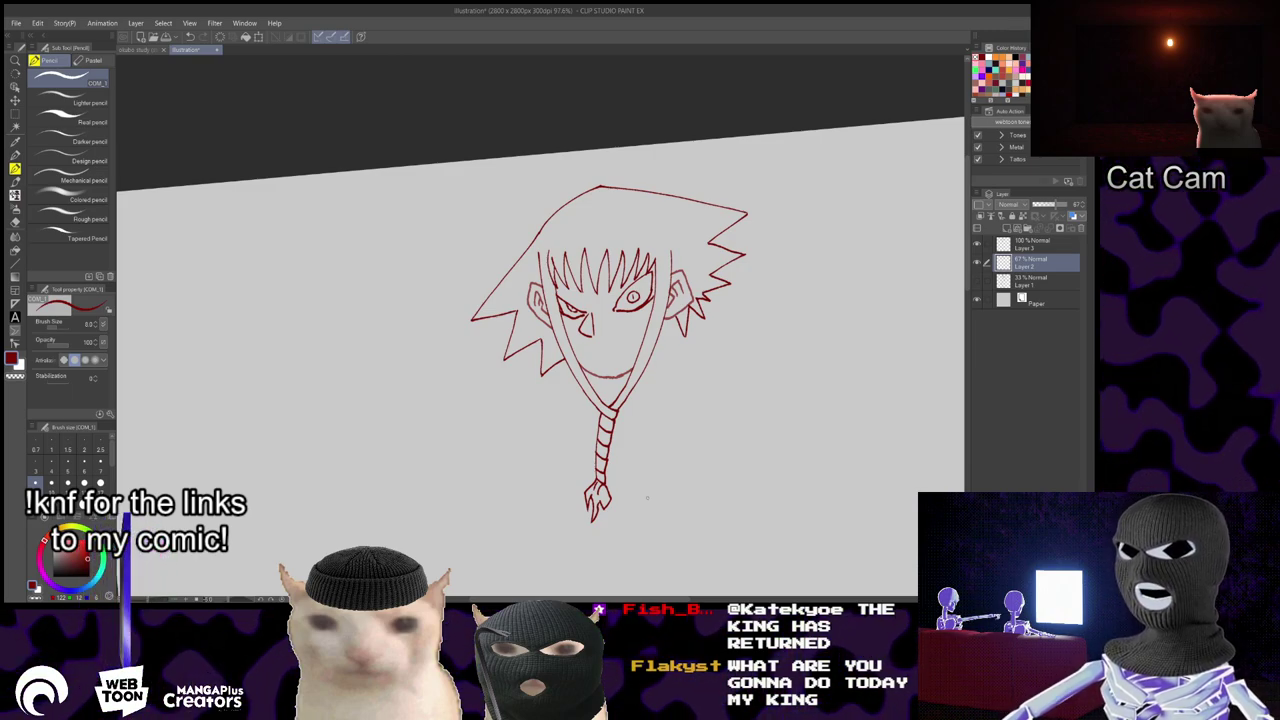
- Show the rough body sketch on Layer 1 again
{"action": "scroll", "coordinate": [635, 388], "scroll_direction": "down", "scroll_amount": 2}
{"action": "left_click_drag", "start_coordinate": [744, 338], "coordinate": [700, 203]}
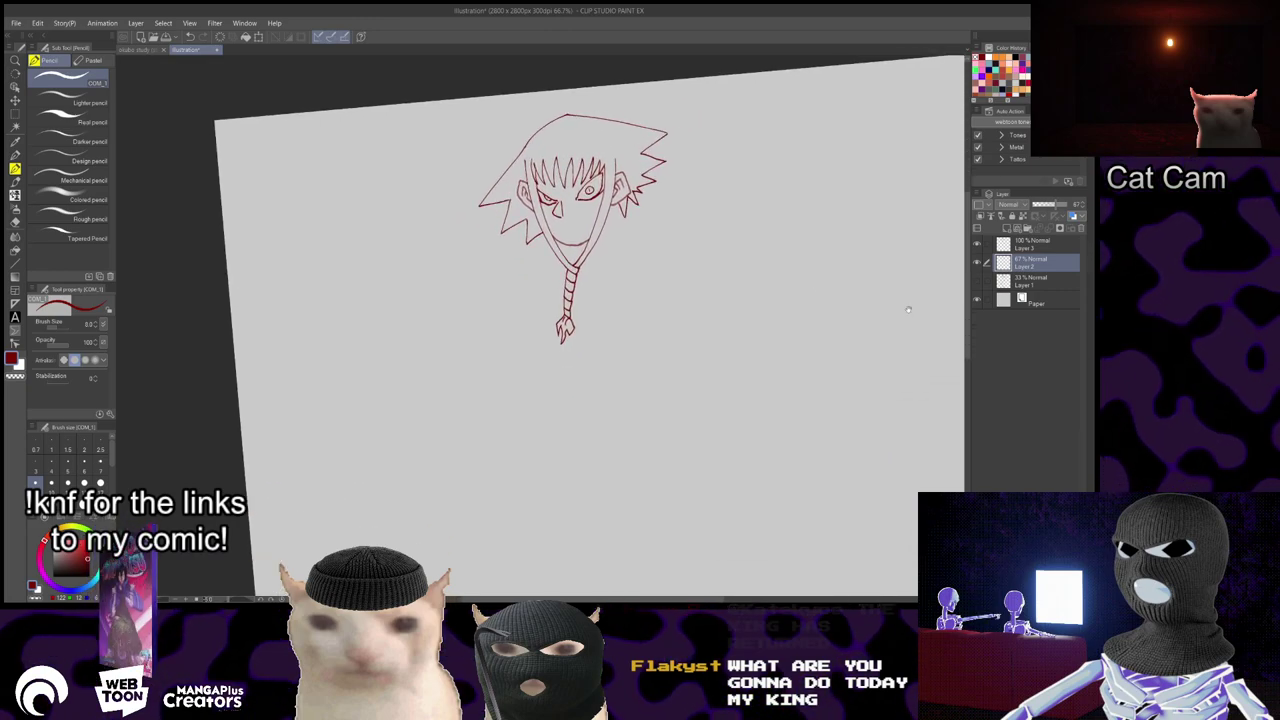
{"action": "left_click", "coordinate": [977, 282]}
{"action": "left_click_drag", "start_coordinate": [541, 160], "coordinate": [566, 230]}
{"action": "scroll", "coordinate": [566, 231], "scroll_direction": "up", "scroll_amount": 4}
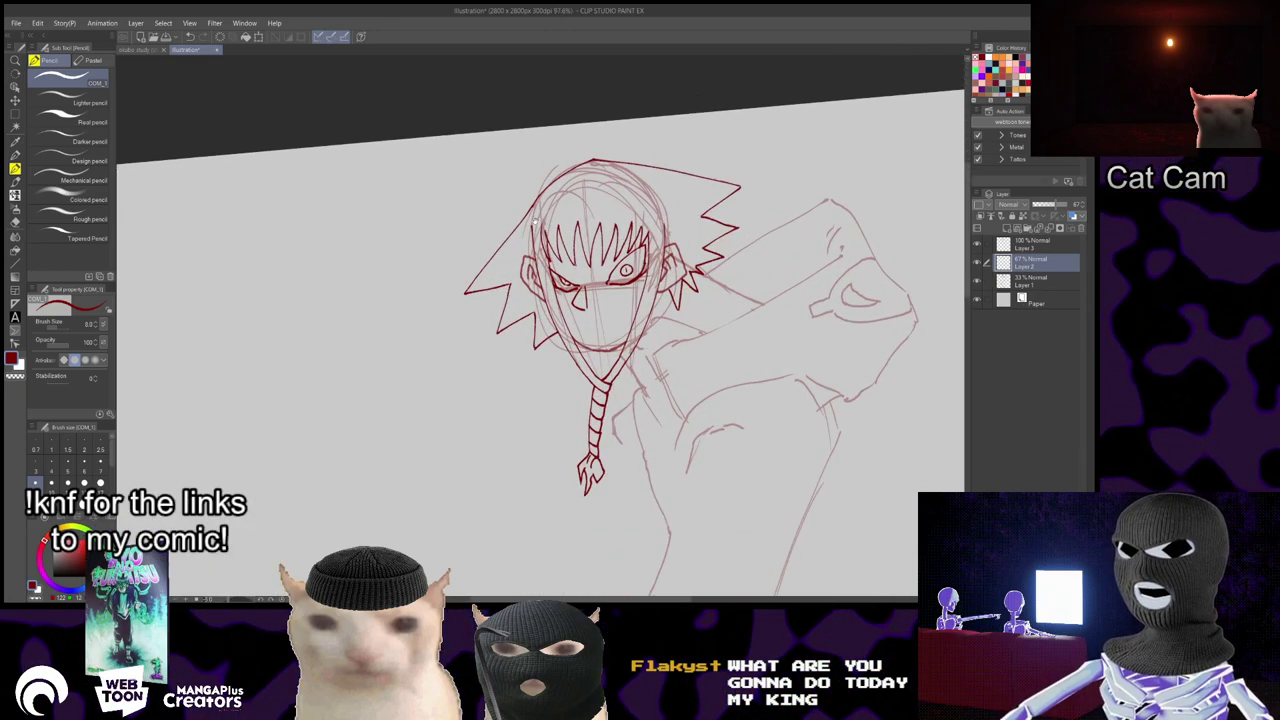
- On Layer 3, erase the hair line from the crown to the narrowed-eye side's outer spike and try a replacement stroke, undoing it
{"action": "key", "text": "e"}
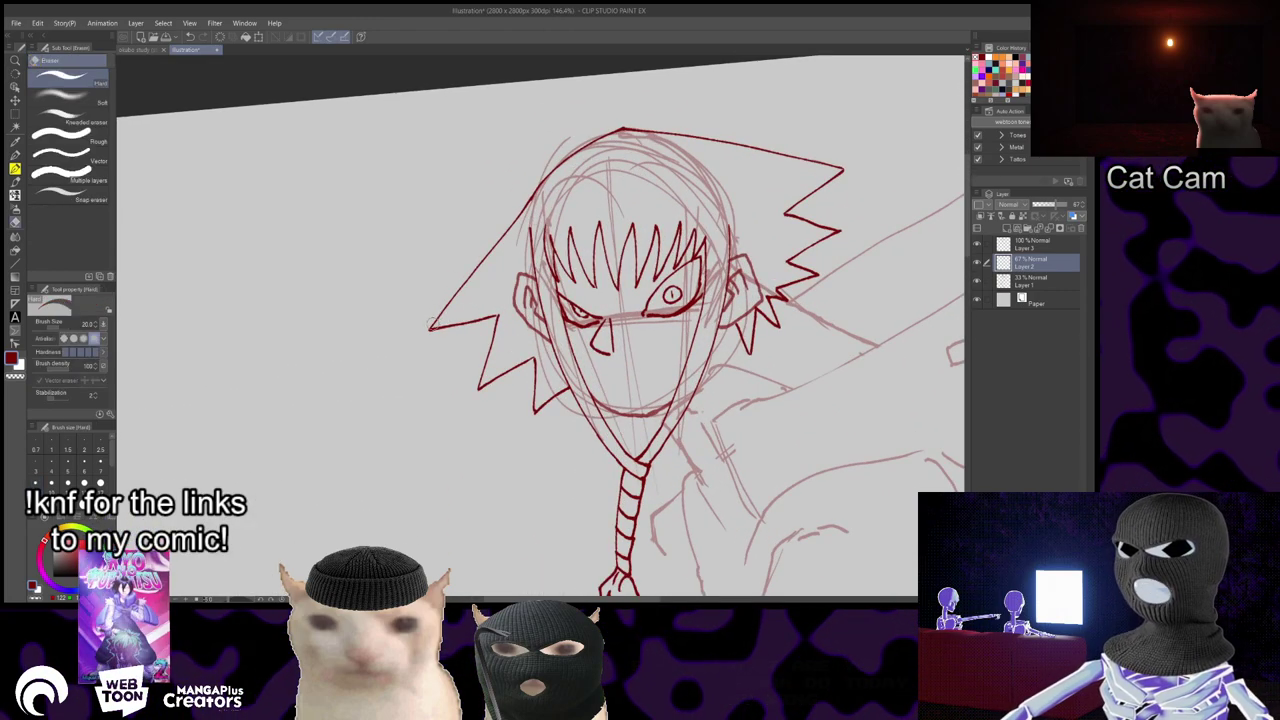
{"action": "left_click", "coordinate": [1035, 245]}
{"action": "left_click_drag", "start_coordinate": [432, 322], "coordinate": [617, 133]}
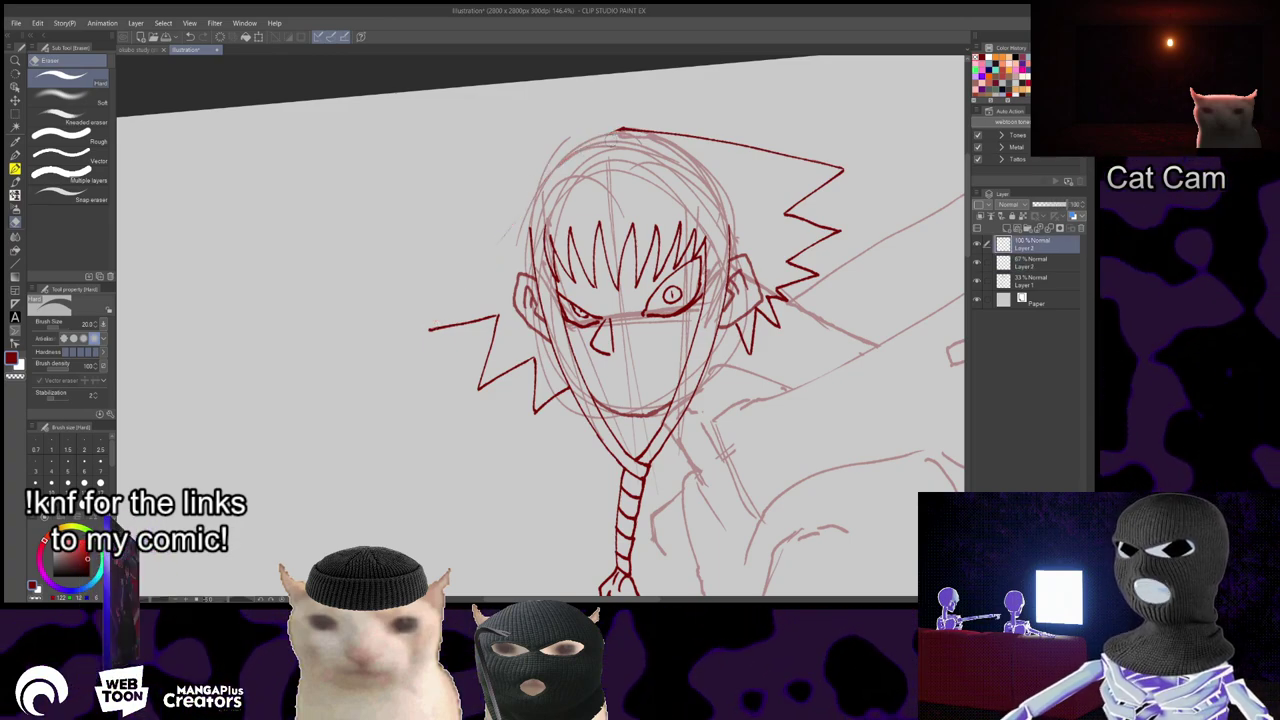
{"action": "key", "text": "p"}
{"action": "mouse_move", "coordinate": [428, 328]}
{"action": "left_mouse_down"}
{"action": "mouse_move", "coordinate": [589, 128]}
{"action": "mouse_move", "coordinate": [514, 170]}
{"action": "left_mouse_up"}
{"action": "key", "text": "ctrl+z"}
{"action": "key", "text": "ctrl+z"}
- Redraw the hair outline from the crown down to the narrowed-eye side's outer spike tip and remove the stray overlap
{"action": "key", "text": "c"}
{"action": "left_click_drag", "start_coordinate": [630, 128], "coordinate": [573, 151]}
{"action": "key", "text": "c"}
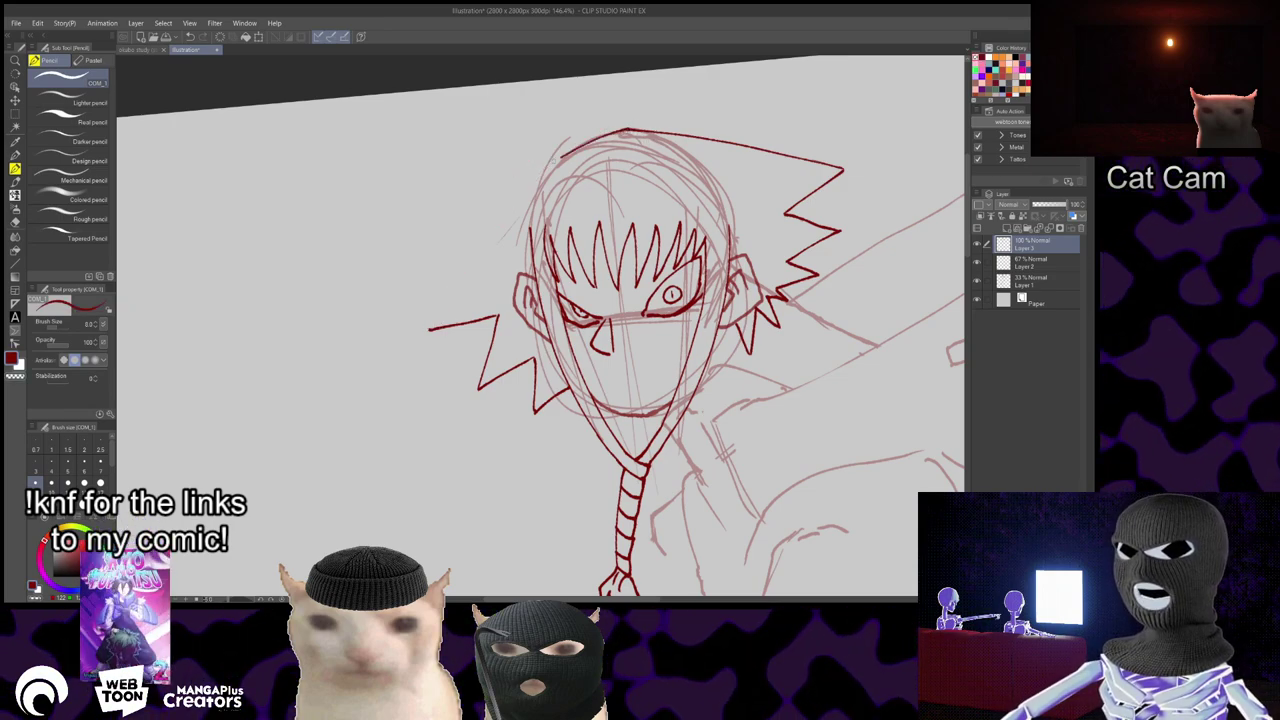
{"action": "left_click_drag", "start_coordinate": [514, 184], "coordinate": [574, 149]}
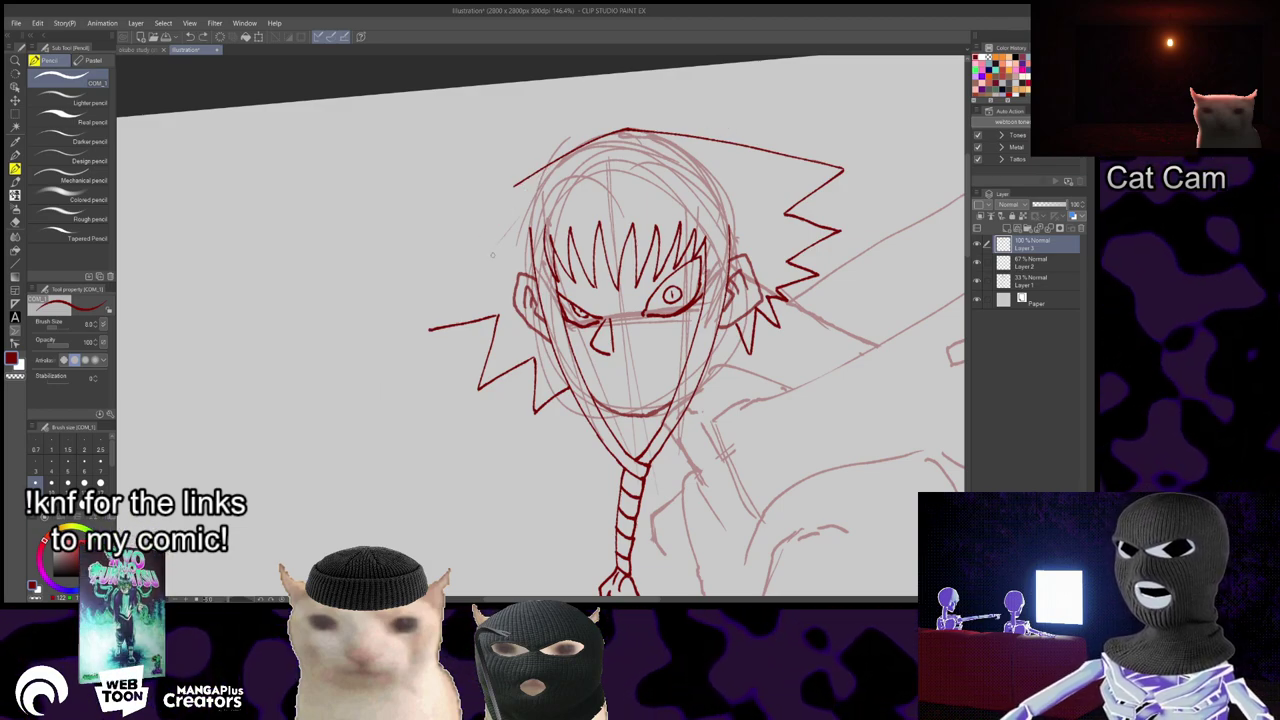
{"action": "left_click_drag", "start_coordinate": [518, 184], "coordinate": [428, 327]}
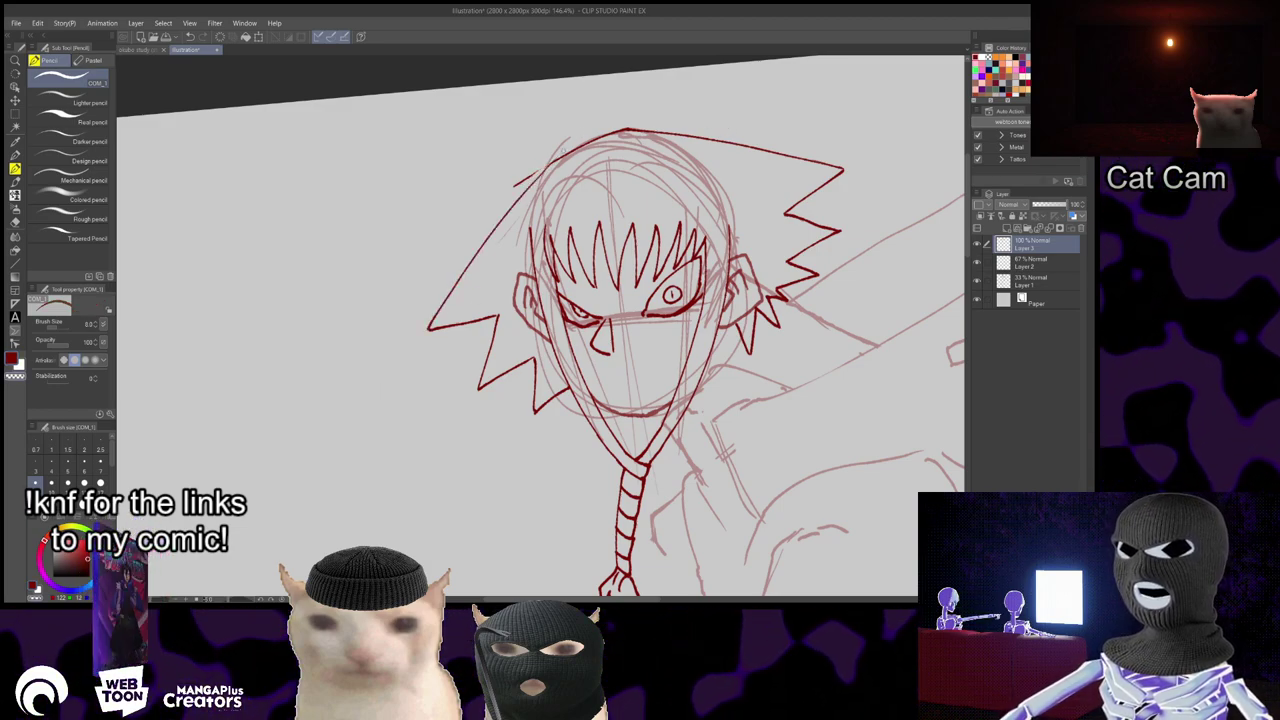
{"action": "key", "text": "c"}
{"action": "left_click_drag", "start_coordinate": [537, 178], "coordinate": [559, 159]}
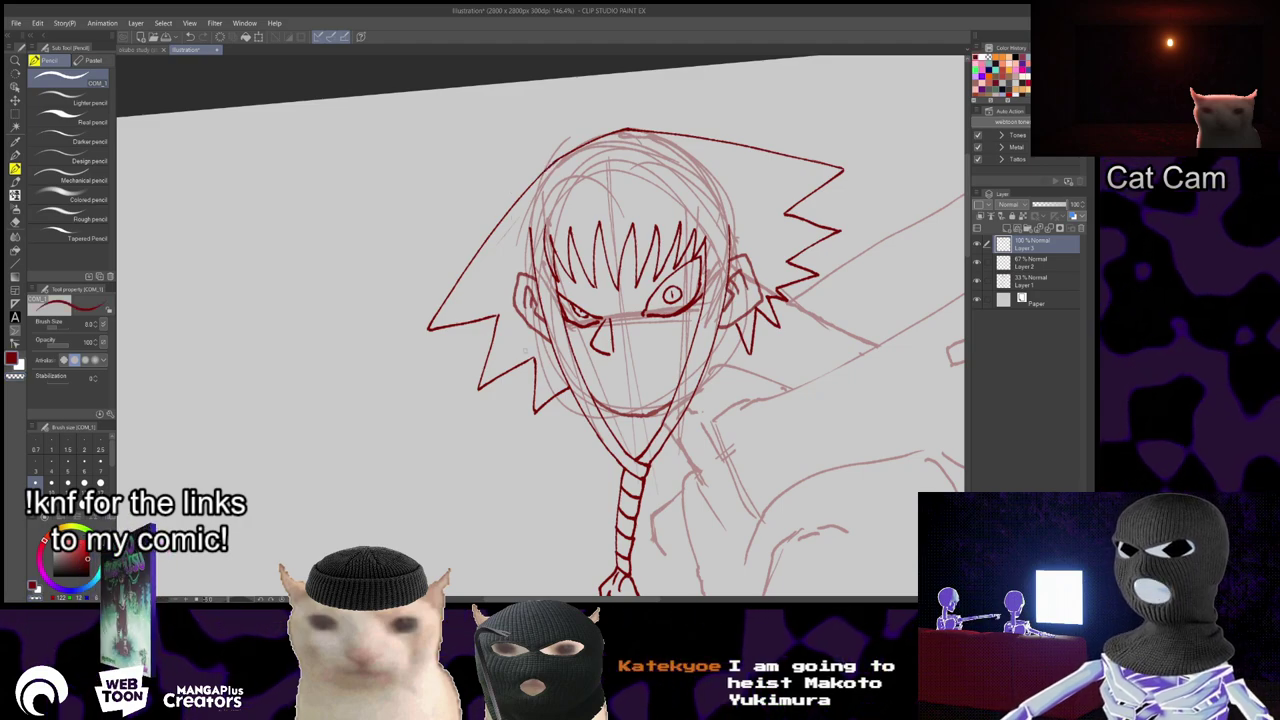
- Examine the proportions of the whole figure with the canvas rotation reset to upright
{"action": "scroll", "coordinate": [529, 352], "scroll_direction": "down", "scroll_amount": 4}
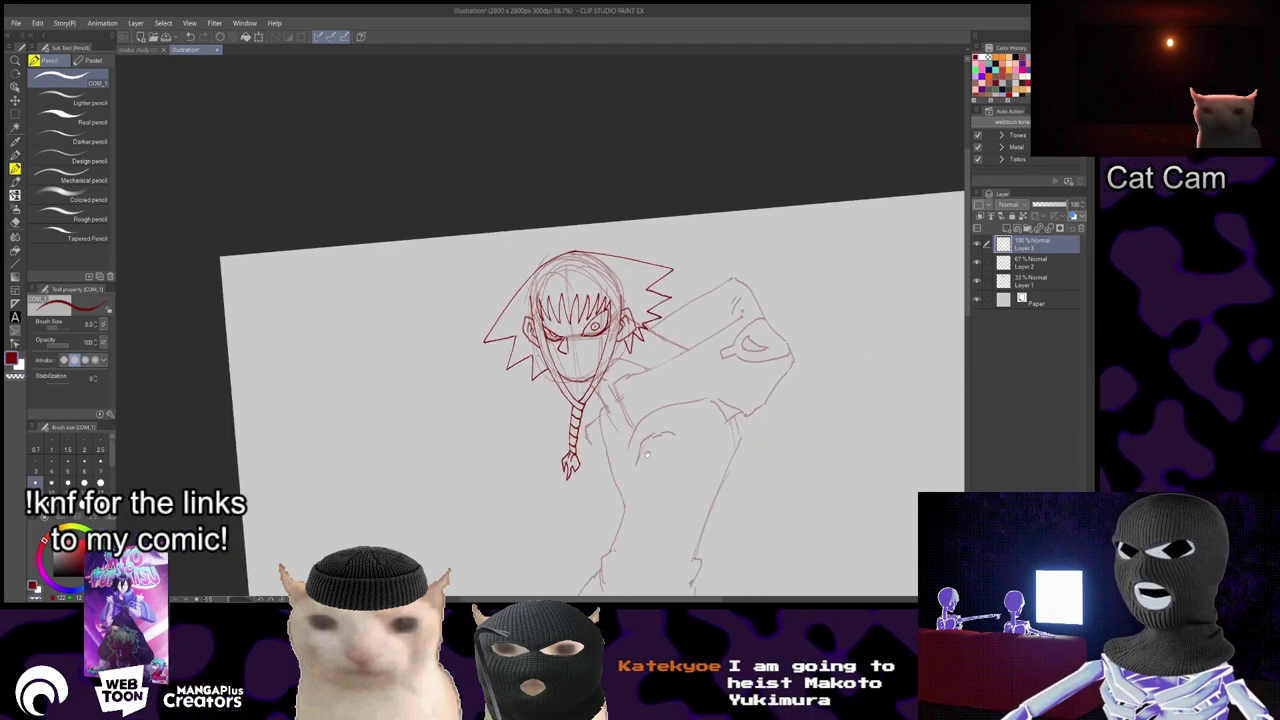
{"action": "left_click_drag", "start_coordinate": [643, 448], "coordinate": [638, 193]}
{"action": "scroll", "coordinate": [638, 194], "scroll_direction": "down", "scroll_amount": 3}
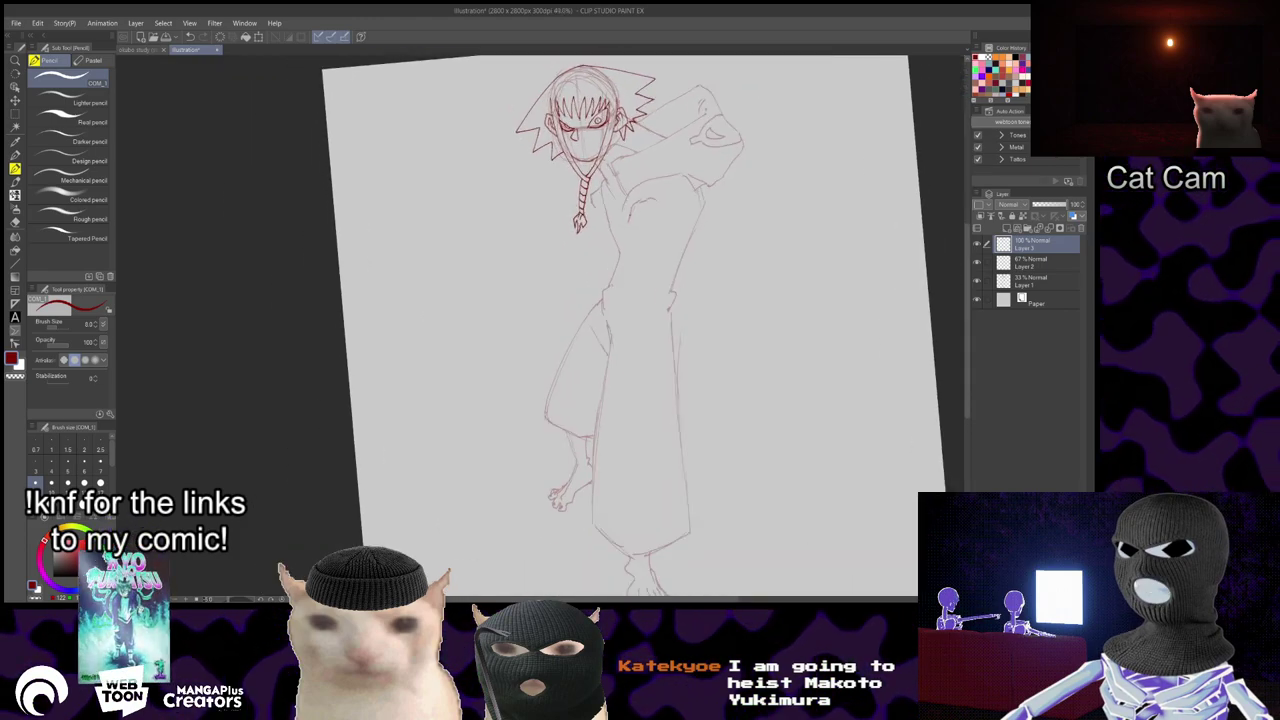
{"action": "scroll", "coordinate": [638, 266], "scroll_direction": "down", "scroll_amount": 1}
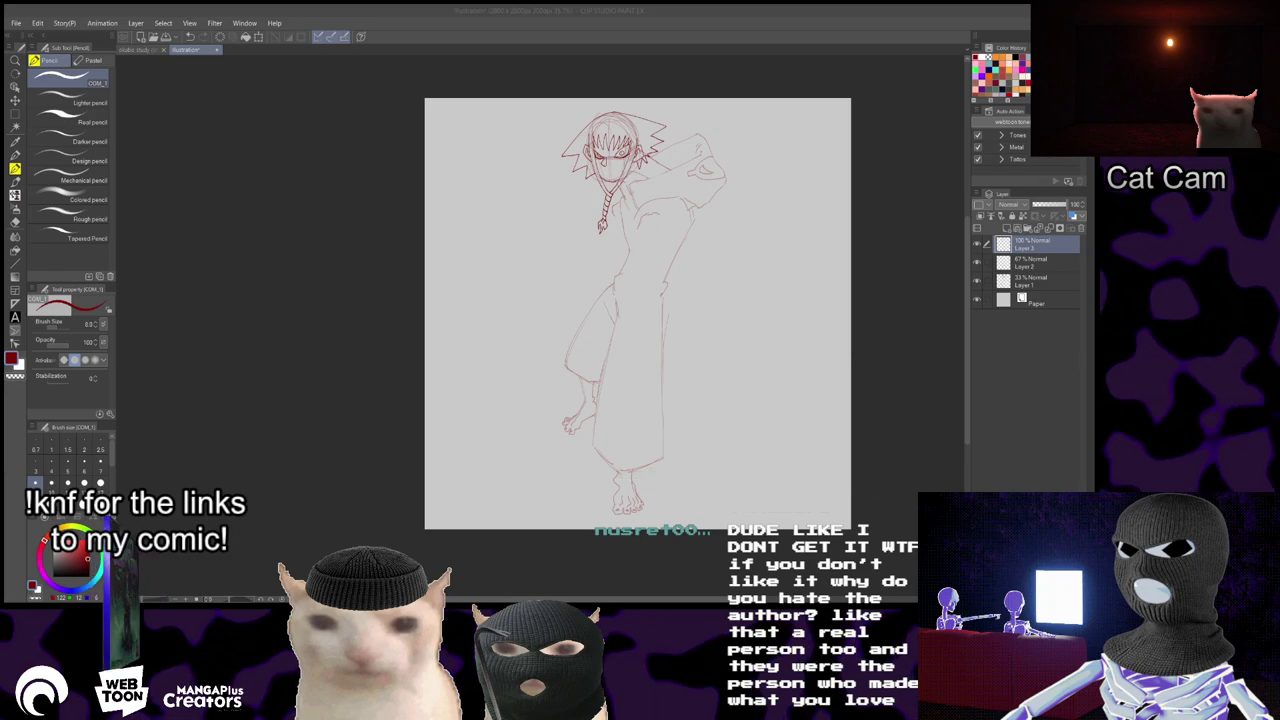
{"action": "scroll", "coordinate": [600, 113], "scroll_direction": "up", "scroll_amount": 5}
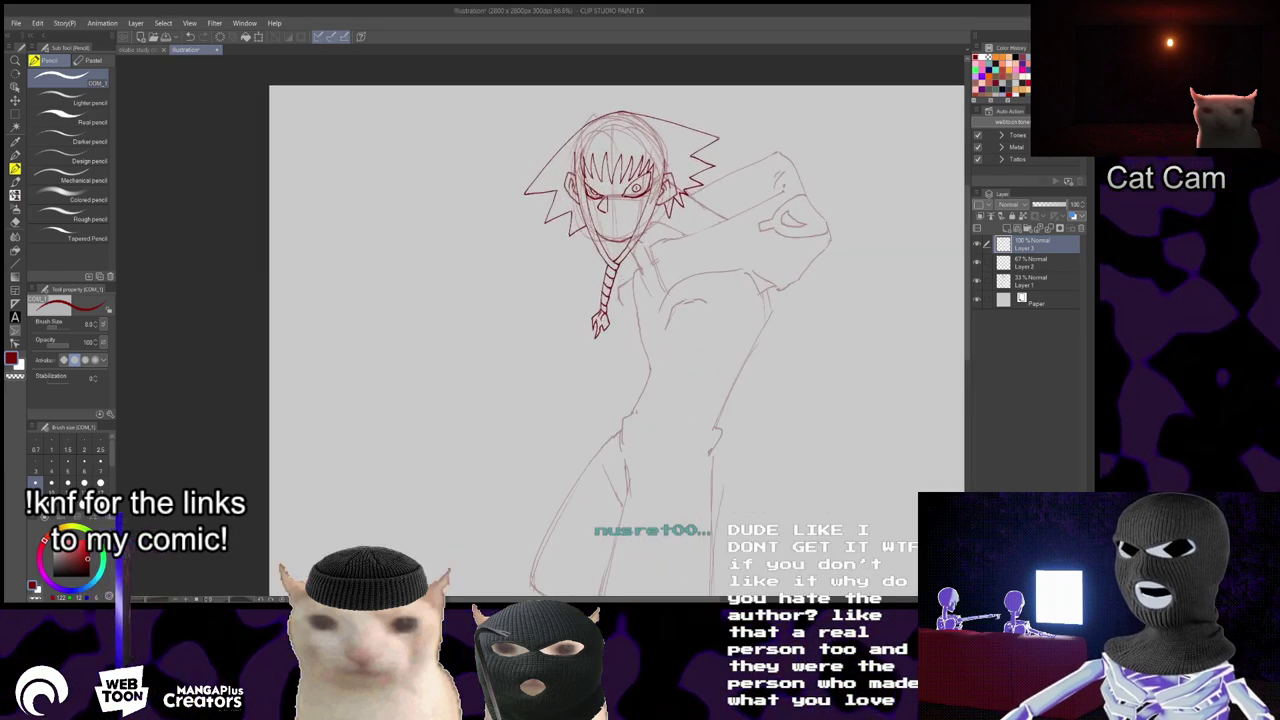
- Erase the outer hair spikes beside the narrowed-eye side's ear with a larger eraser and try redrawing them shorter
{"action": "key", "text": "e"}
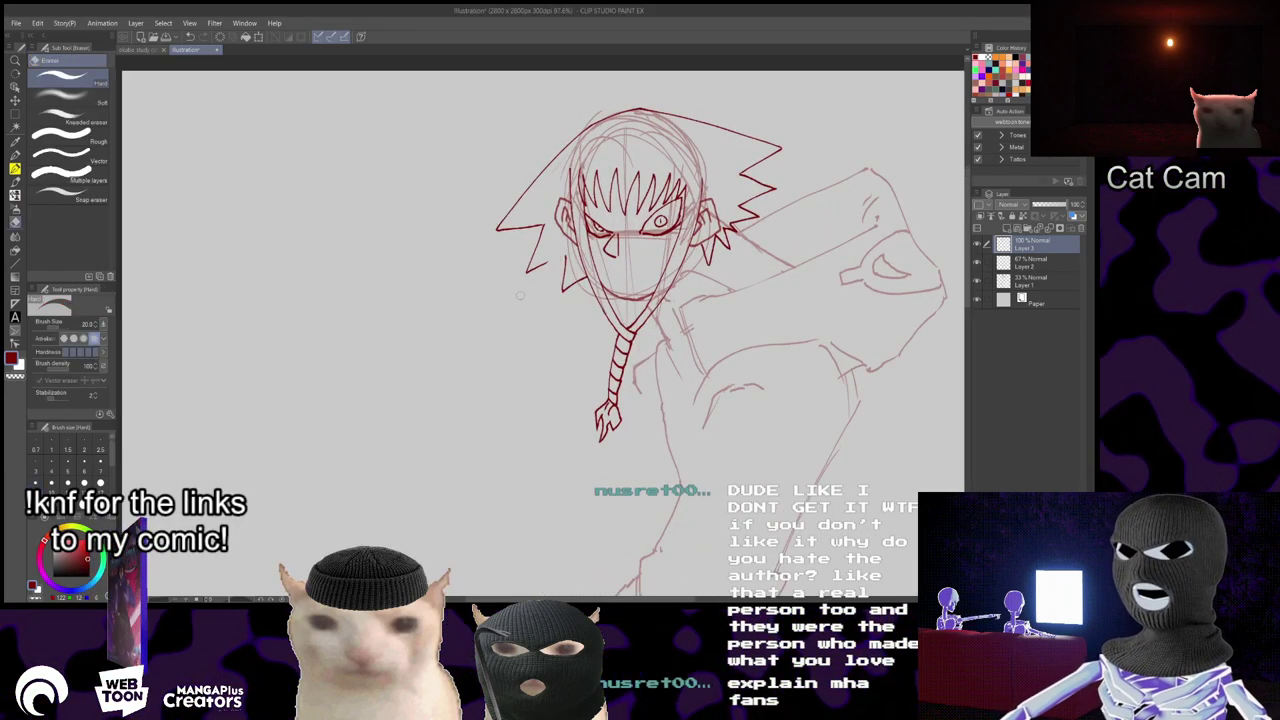
{"action": "key", "text": "bracketright"}
{"action": "key", "text": "bracketright"}
{"action": "mouse_move", "coordinate": [548, 258]}
{"action": "left_mouse_down"}
{"action": "mouse_move", "coordinate": [521, 288]}
{"action": "mouse_move", "coordinate": [505, 228]}
{"action": "mouse_move", "coordinate": [494, 230]}
{"action": "left_mouse_up"}
{"action": "key", "text": "p"}
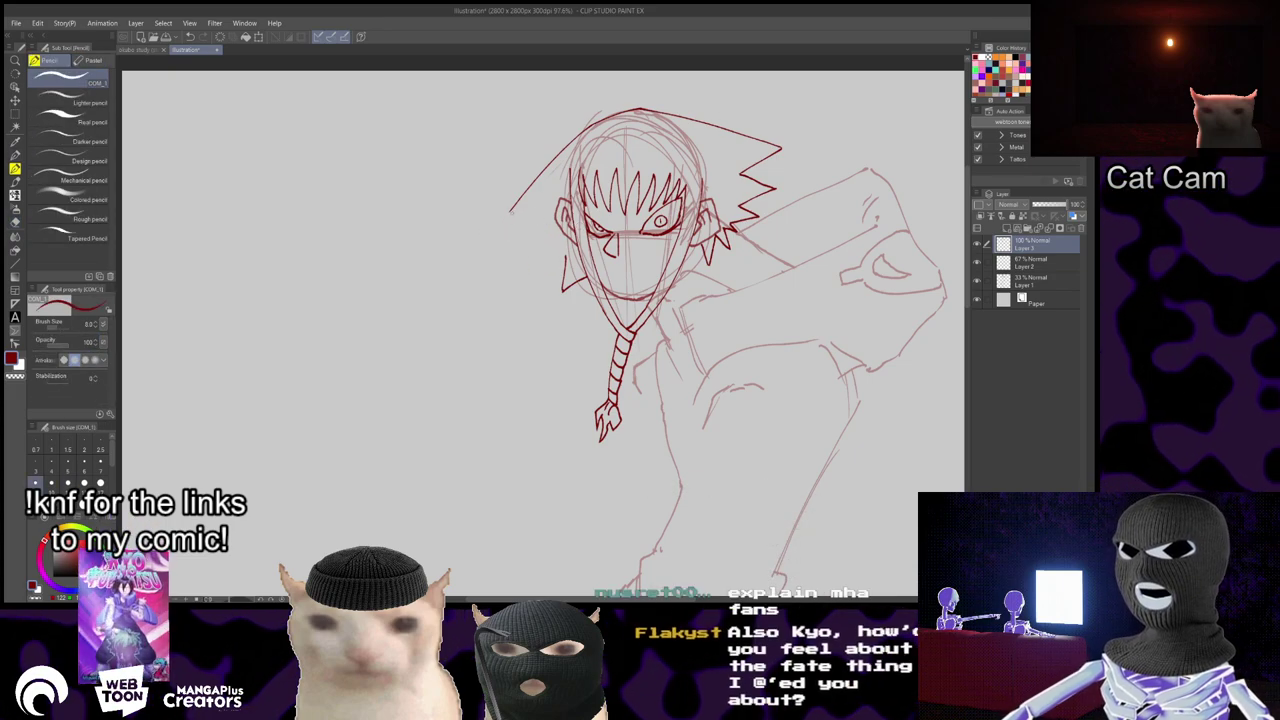
{"action": "mouse_move", "coordinate": [509, 212]}
{"action": "left_mouse_down"}
{"action": "mouse_move", "coordinate": [546, 225]}
{"action": "mouse_move", "coordinate": [527, 258]}
{"action": "mouse_move", "coordinate": [574, 262]}
{"action": "left_mouse_up"}
{"action": "key", "text": "ctrl+z"}
{"action": "key", "text": "ctrl+z"}
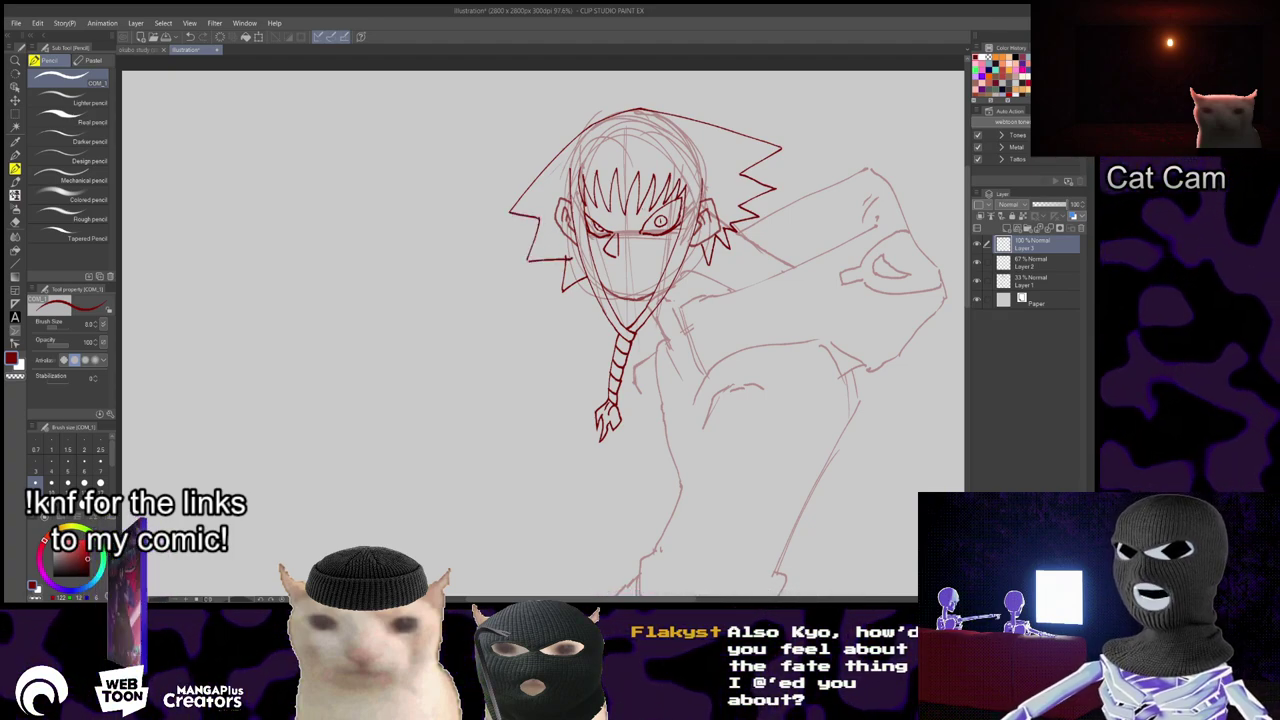
- Undo the redrawn spikes and try different short spike strokes beside the narrowed-eye side's ear
{"action": "key", "text": "ctrl+z"}
{"action": "key", "text": "ctrl+z"}
{"action": "key", "text": "ctrl+z"}
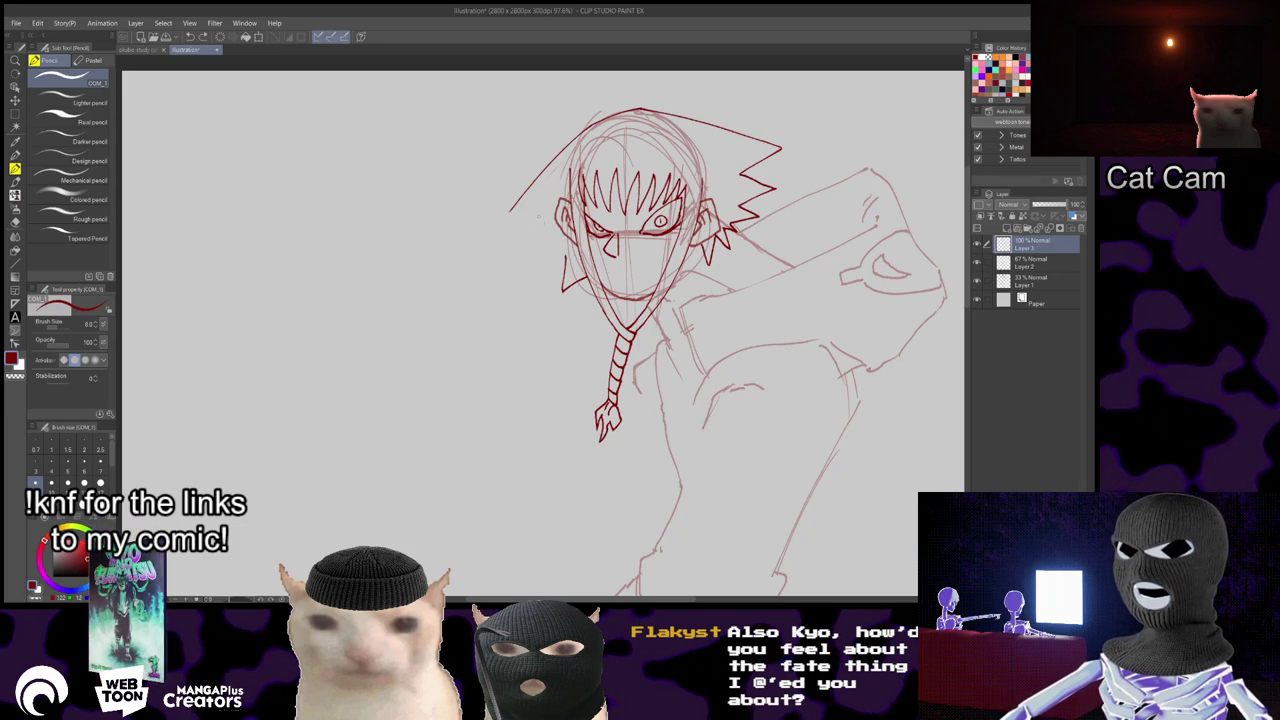
{"action": "mouse_move", "coordinate": [509, 212]}
{"action": "left_mouse_down"}
{"action": "mouse_move", "coordinate": [542, 208]}
{"action": "mouse_move", "coordinate": [529, 257]}
{"action": "left_mouse_up"}
{"action": "key", "text": "ctrl+z"}
{"action": "mouse_move", "coordinate": [542, 210]}
{"action": "left_mouse_down"}
{"action": "mouse_move", "coordinate": [520, 243]}
{"action": "mouse_move", "coordinate": [566, 254]}
{"action": "left_mouse_up"}
{"action": "key", "text": "ctrl+z"}
{"action": "key", "text": "ctrl+z"}
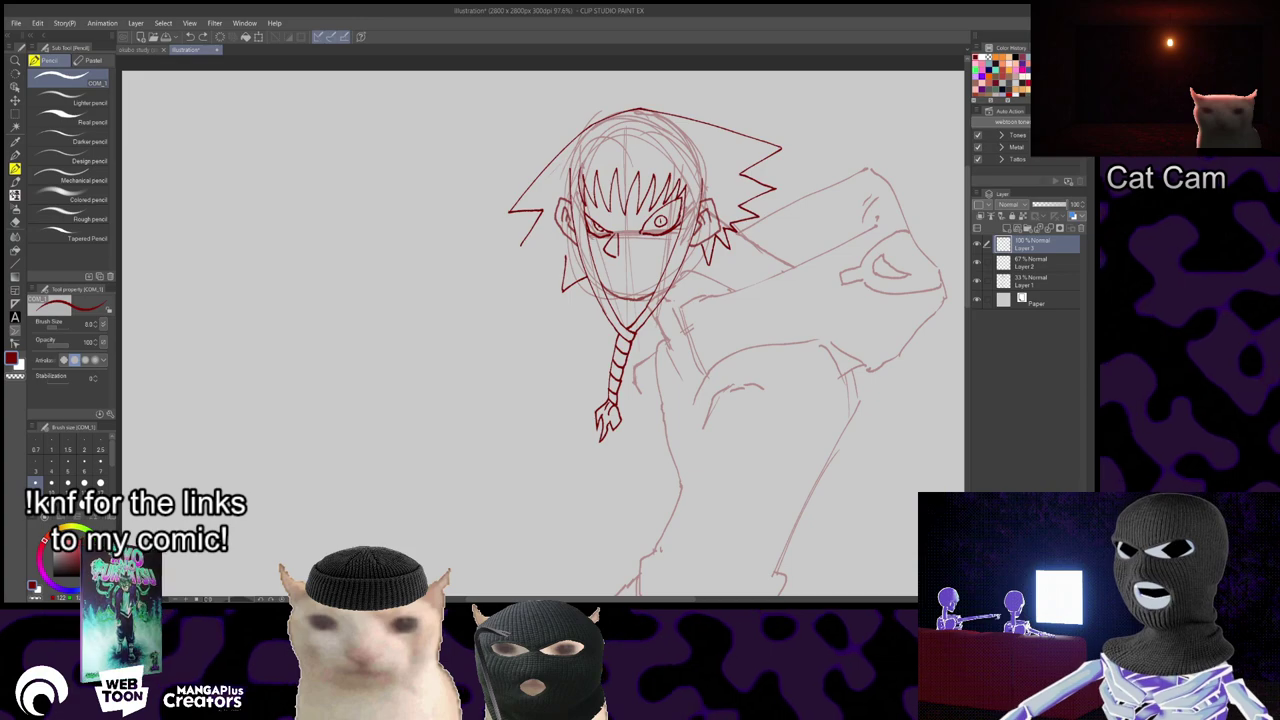
- Try another spike from the end of the narrowed-eye side's hair line, then undo back to the original spikes
{"action": "key", "text": "ctrl+z"}
{"action": "key", "text": "ctrl+z"}
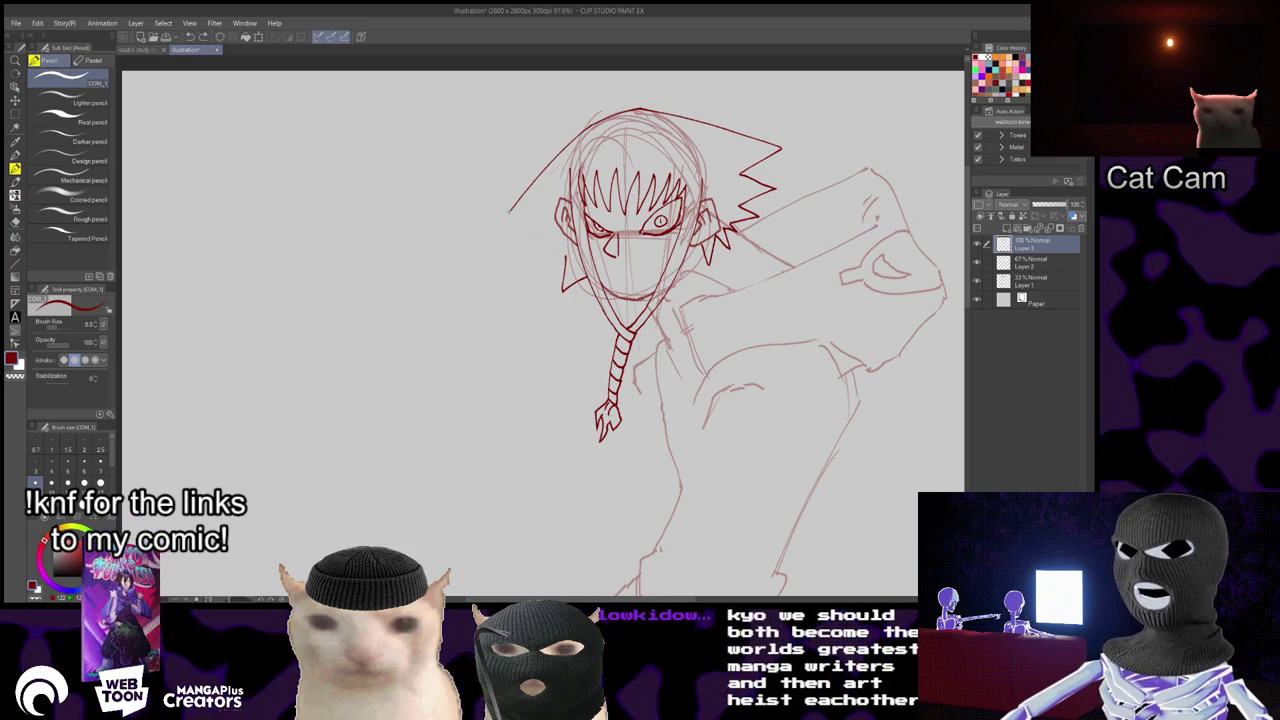
{"action": "left_click_drag", "start_coordinate": [509, 212], "coordinate": [545, 223]}
{"action": "key", "text": "ctrl+z"}
{"action": "key", "text": "ctrl+z"}
{"action": "mouse_move", "coordinate": [602, 496]}
{"action": "left_mouse_down"}
{"action": "mouse_move", "coordinate": [590, 472]}
{"action": "mouse_move", "coordinate": [586, 514]}
{"action": "left_mouse_up"}
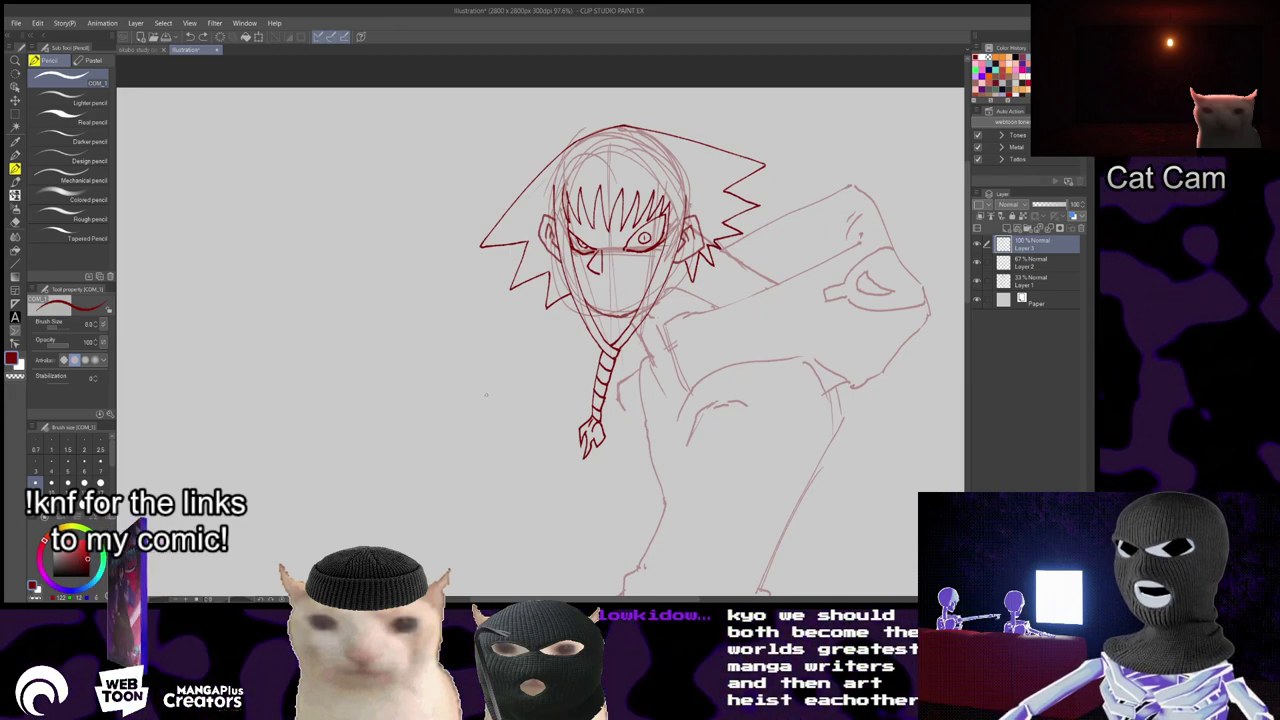
- On Layer 2, redraw the chin curve from beneath the nose up to the jaw on the wide-open eye's side
{"action": "scroll", "coordinate": [562, 364], "scroll_direction": "up", "scroll_amount": 1}
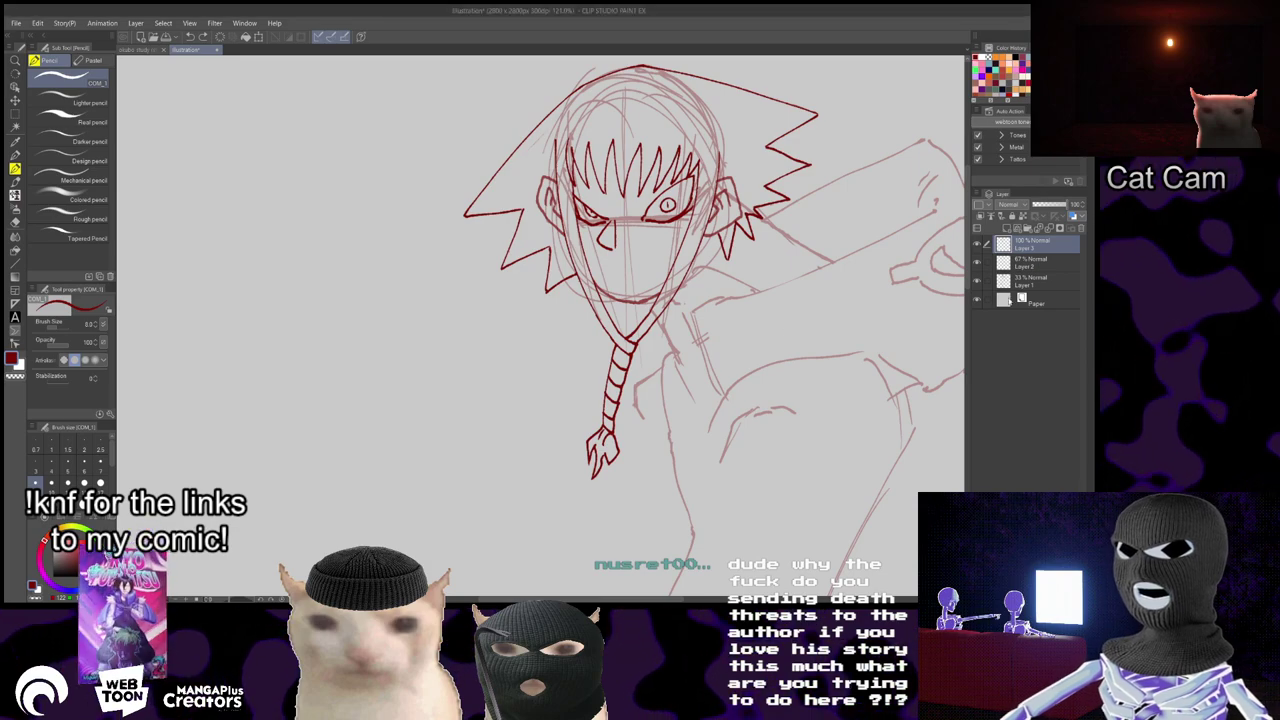
{"action": "left_click", "coordinate": [1031, 266]}
{"action": "key", "text": "e"}
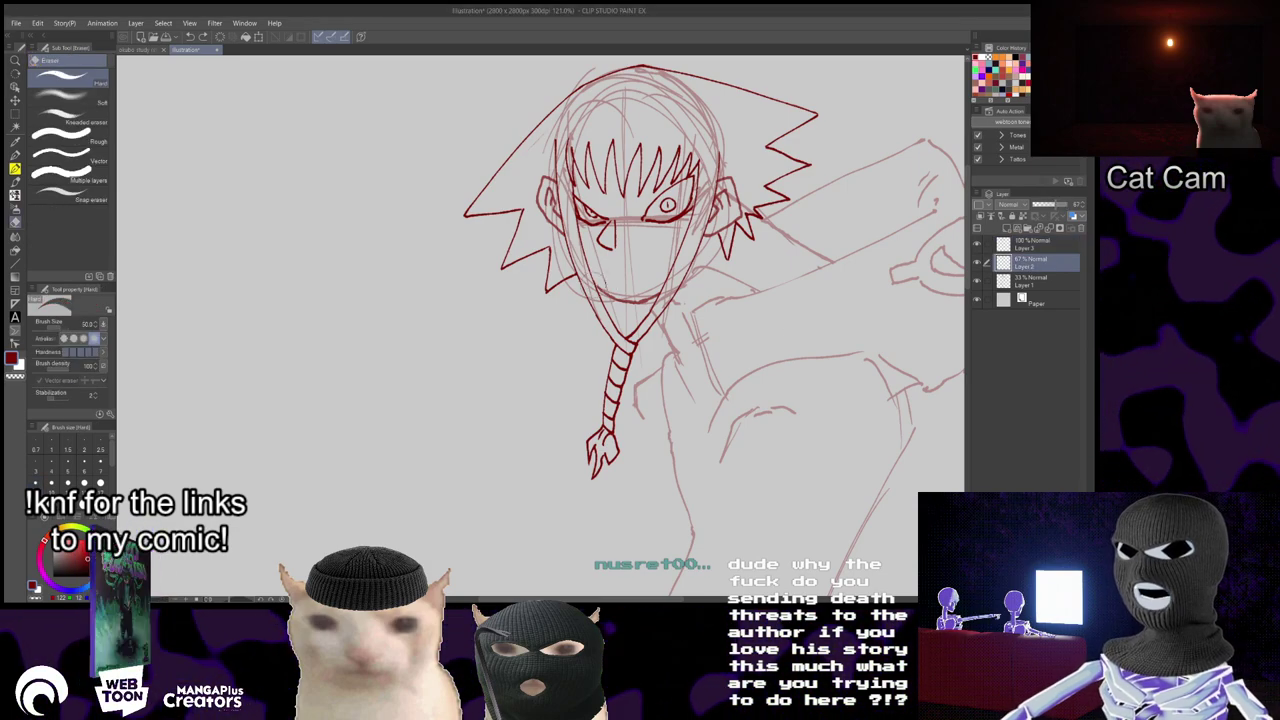
{"action": "key", "text": "p"}
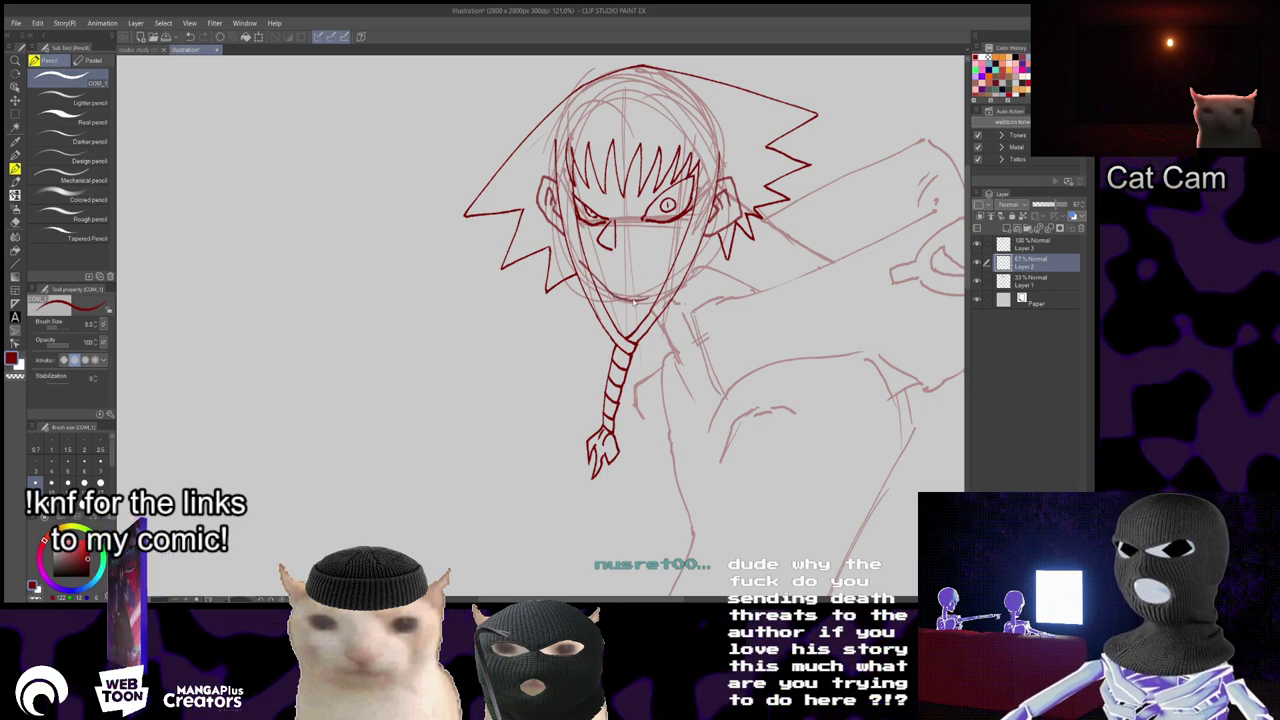
{"action": "key", "text": "ctrl+z"}
{"action": "mouse_move", "coordinate": [610, 294]}
{"action": "left_mouse_down"}
{"action": "mouse_move", "coordinate": [648, 300]}
{"action": "mouse_move", "coordinate": [682, 272]}
{"action": "left_mouse_up"}
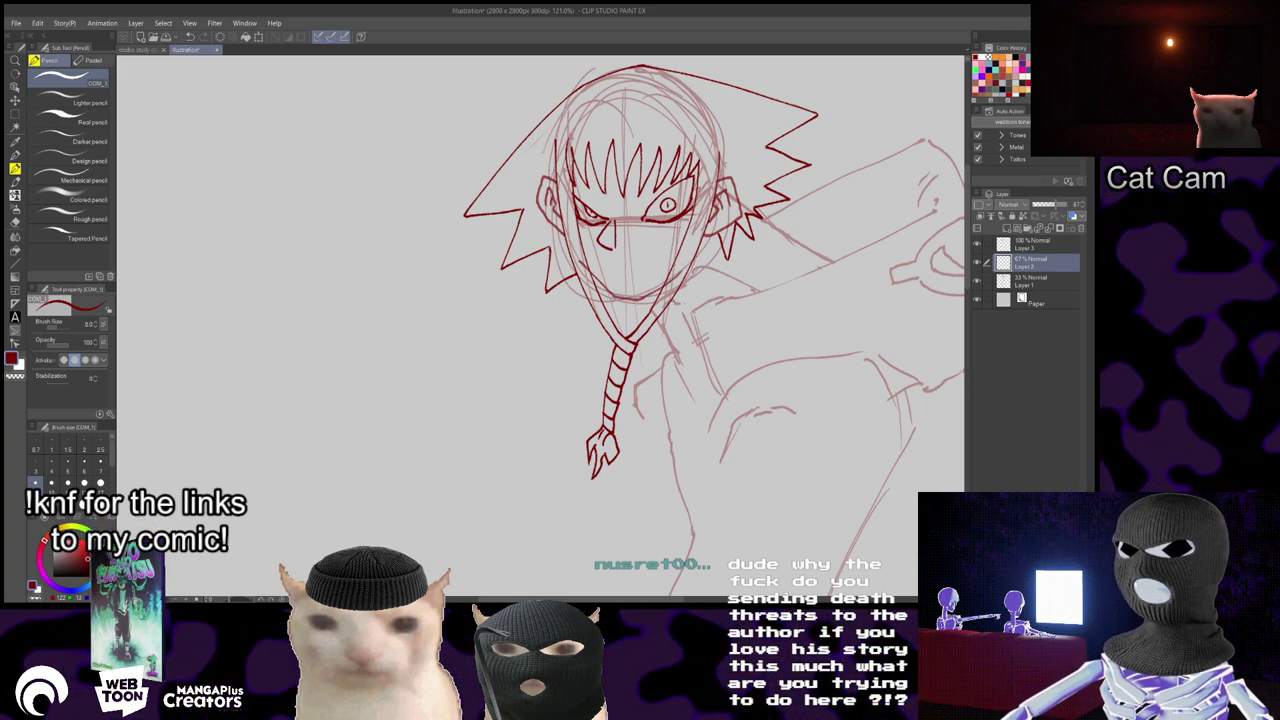
{"action": "key", "text": "e"}
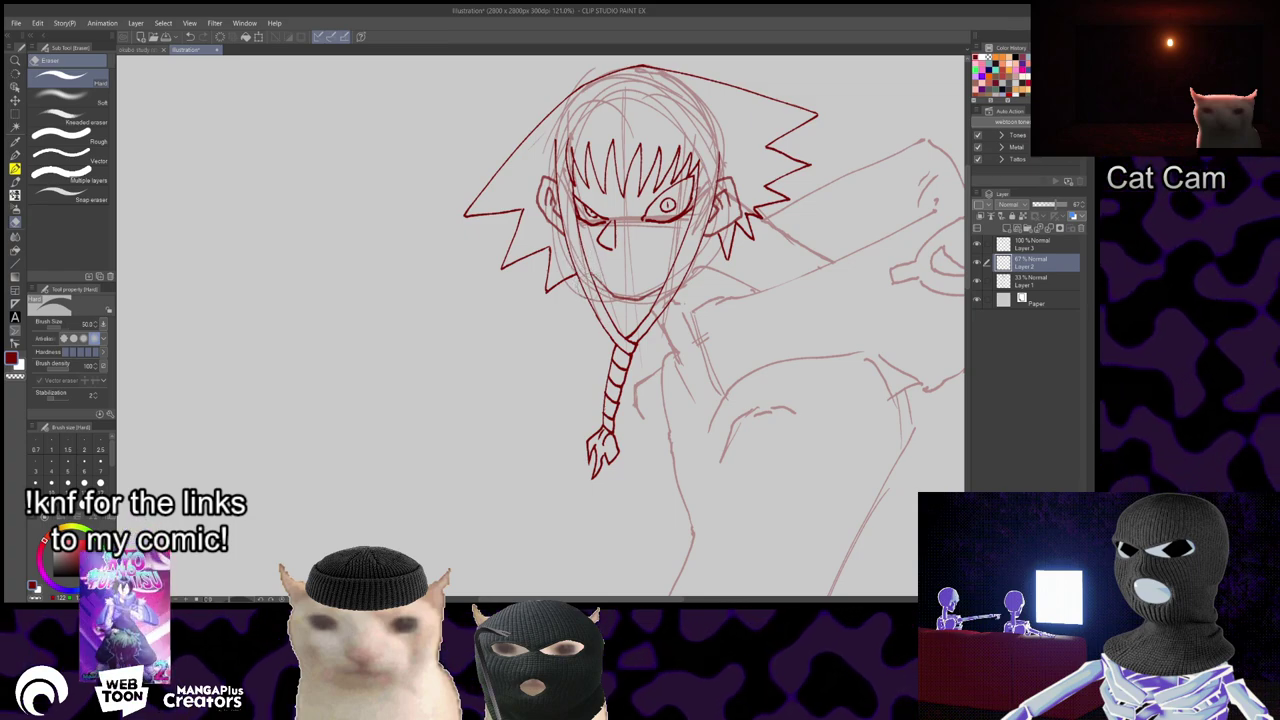
{"action": "key", "text": "p"}
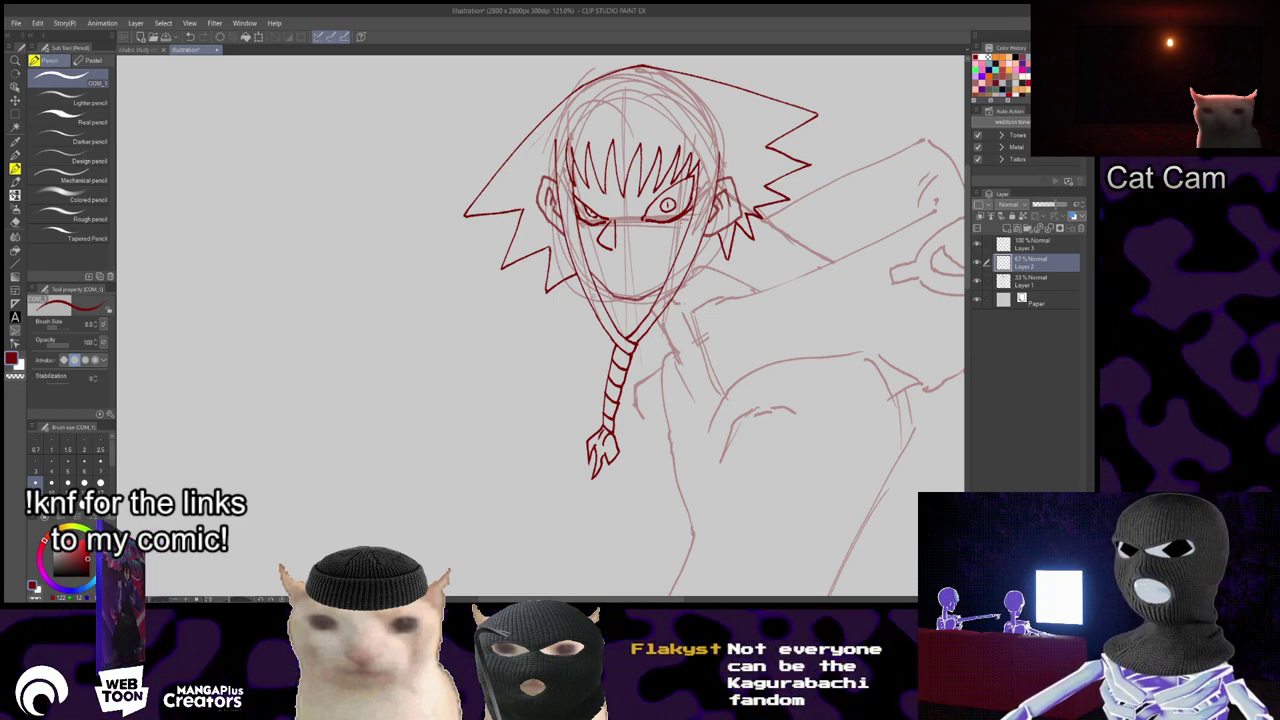
{"action": "key", "text": "c"}
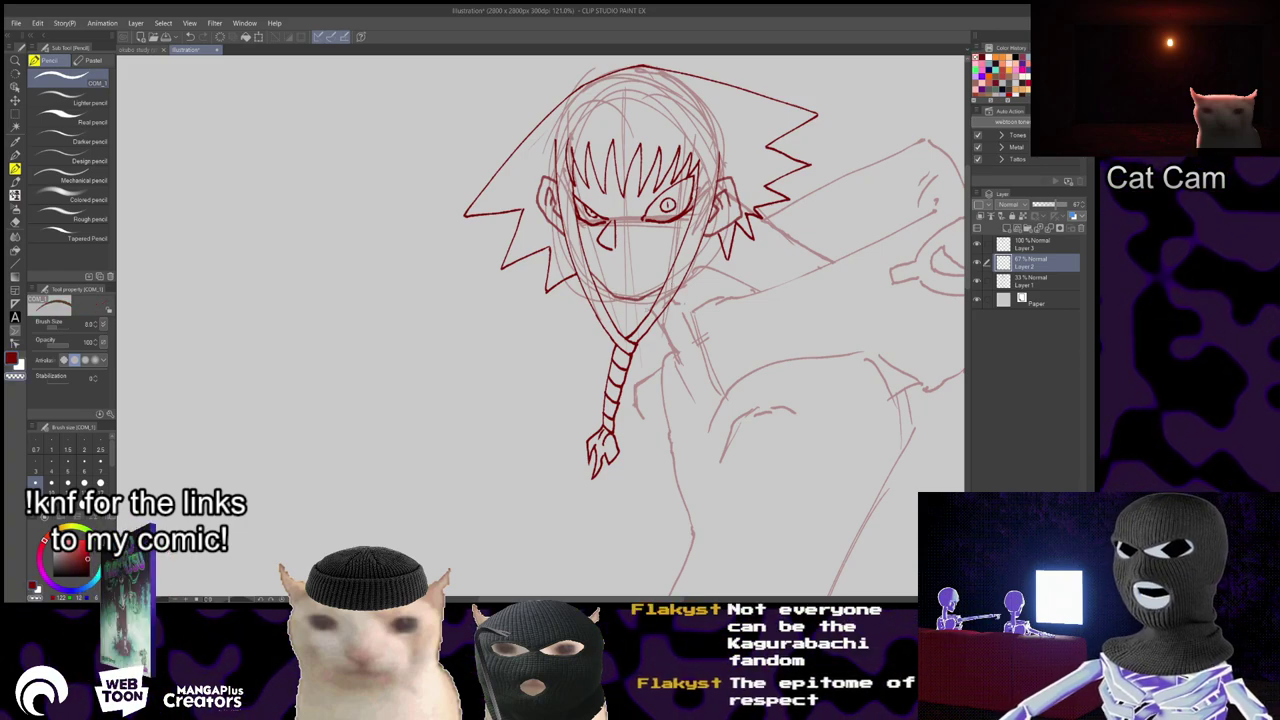
{"action": "key", "text": "c"}
{"action": "scroll", "coordinate": [693, 324], "scroll_direction": "up", "scroll_amount": 1}
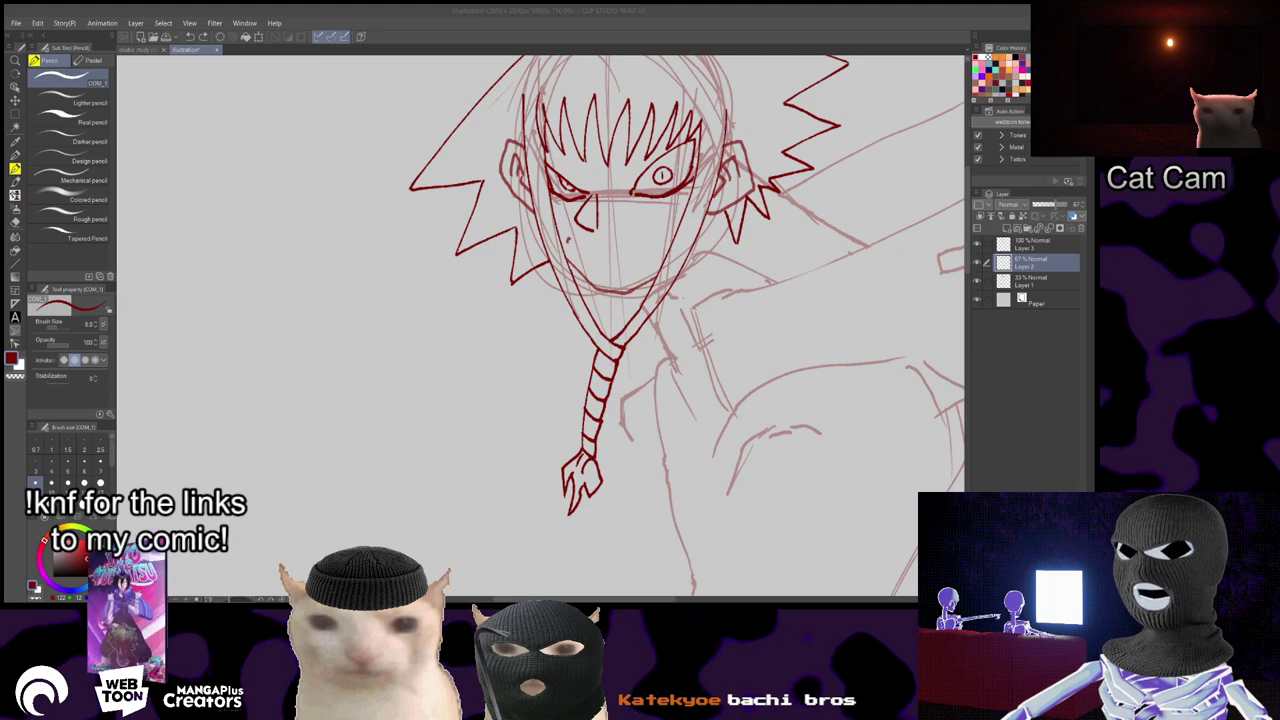
- Draw a wide smirking mouth with a short lower-lip stroke beneath the nose on Layer 2, undoing the rejected strokes
{"action": "left_click", "coordinate": [568, 241]}
{"action": "mouse_move", "coordinate": [566, 241]}
{"action": "left_mouse_down"}
{"action": "mouse_move", "coordinate": [632, 251]}
{"action": "mouse_move", "coordinate": [668, 229]}
{"action": "left_mouse_up"}
{"action": "key", "text": "ctrl+z"}
{"action": "key", "text": "ctrl+z"}
{"action": "left_click_drag", "start_coordinate": [585, 256], "coordinate": [637, 250]}
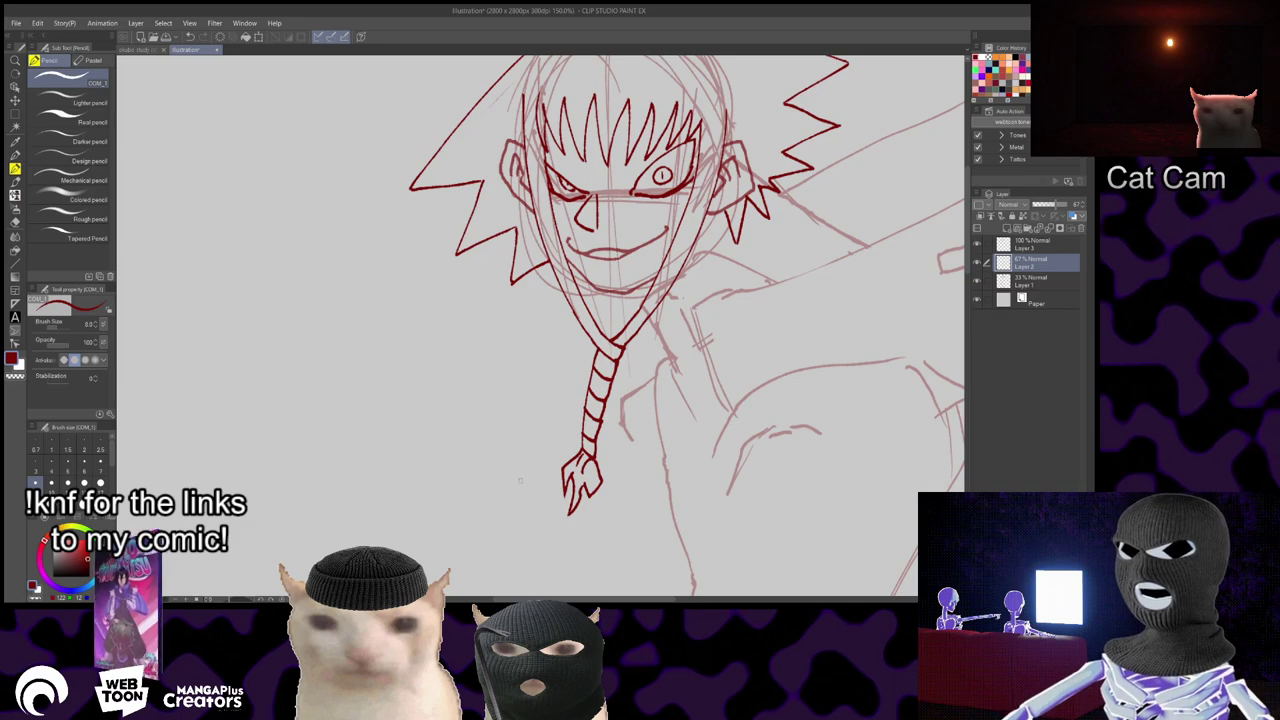
{"action": "key", "text": "ctrl+z"}
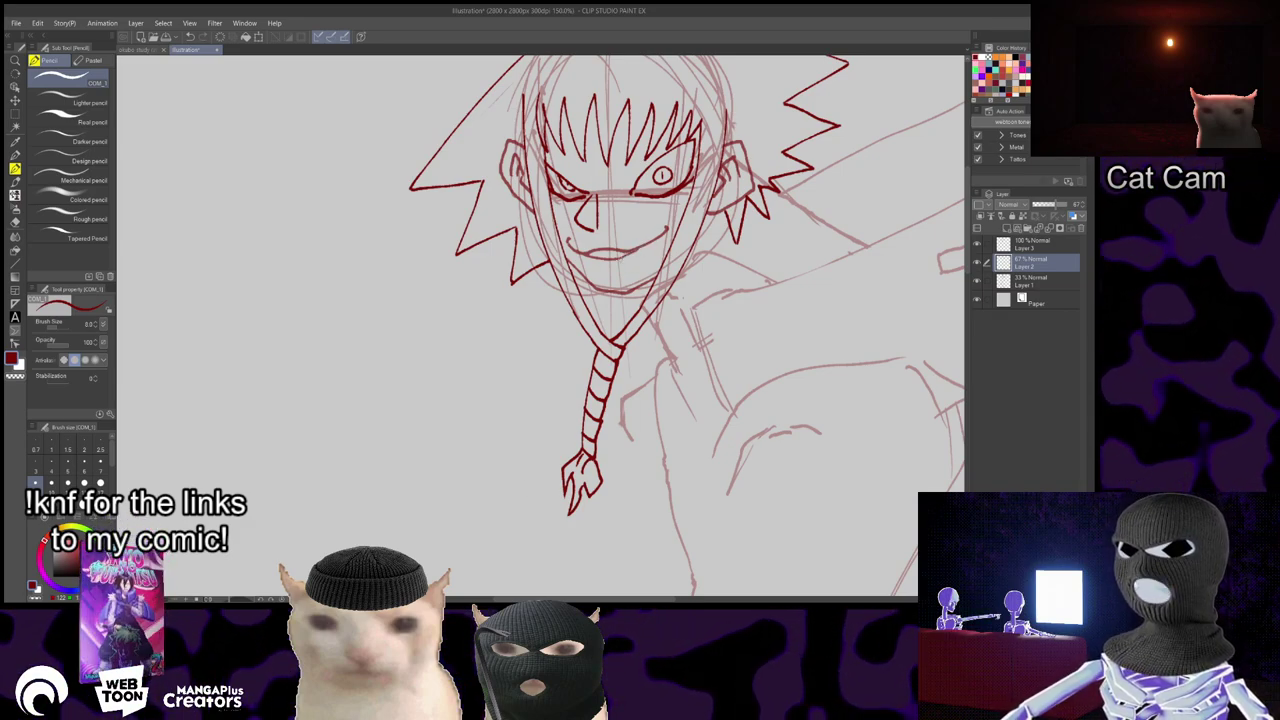
- Outline the mouth with a polyline selection, rotate it slightly with a transform, and deselect it
{"action": "key", "text": "m"}
{"action": "key", "text": "m"}
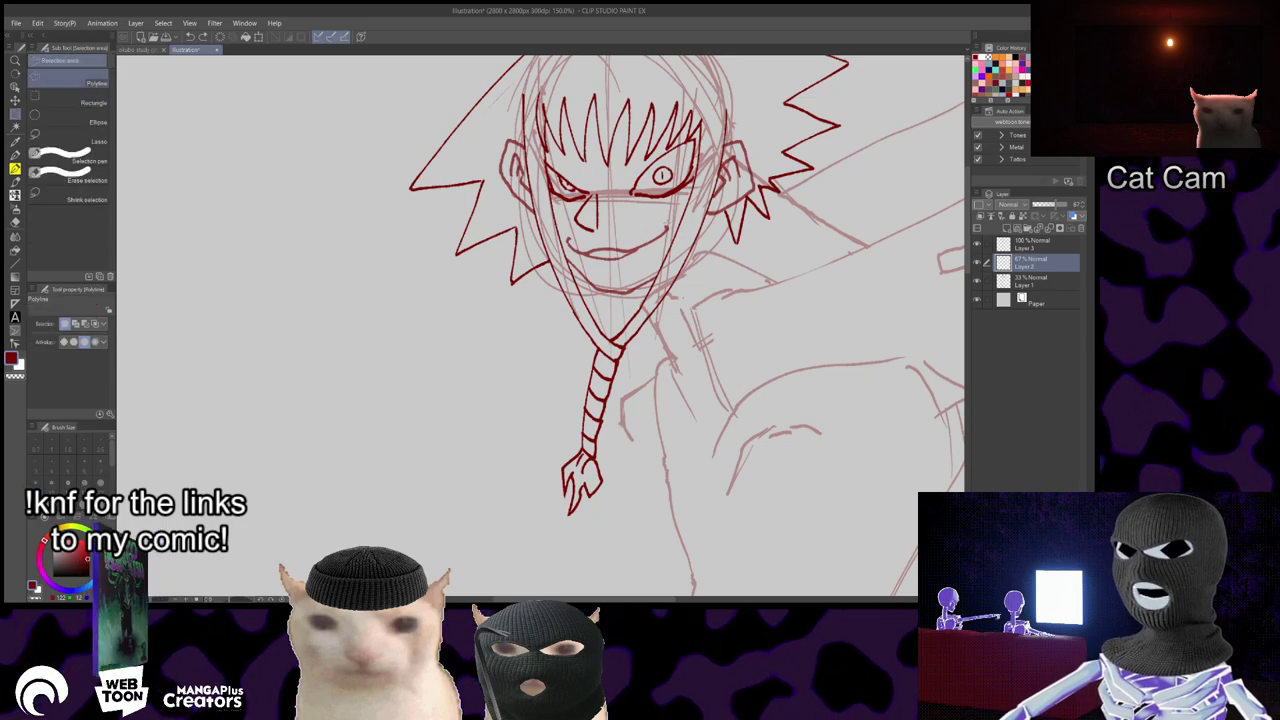
{"action": "left_click", "coordinate": [600, 228]}
{"action": "left_click", "coordinate": [565, 226]}
{"action": "left_click", "coordinate": [556, 240]}
{"action": "left_click", "coordinate": [569, 254]}
{"action": "left_click", "coordinate": [601, 266]}
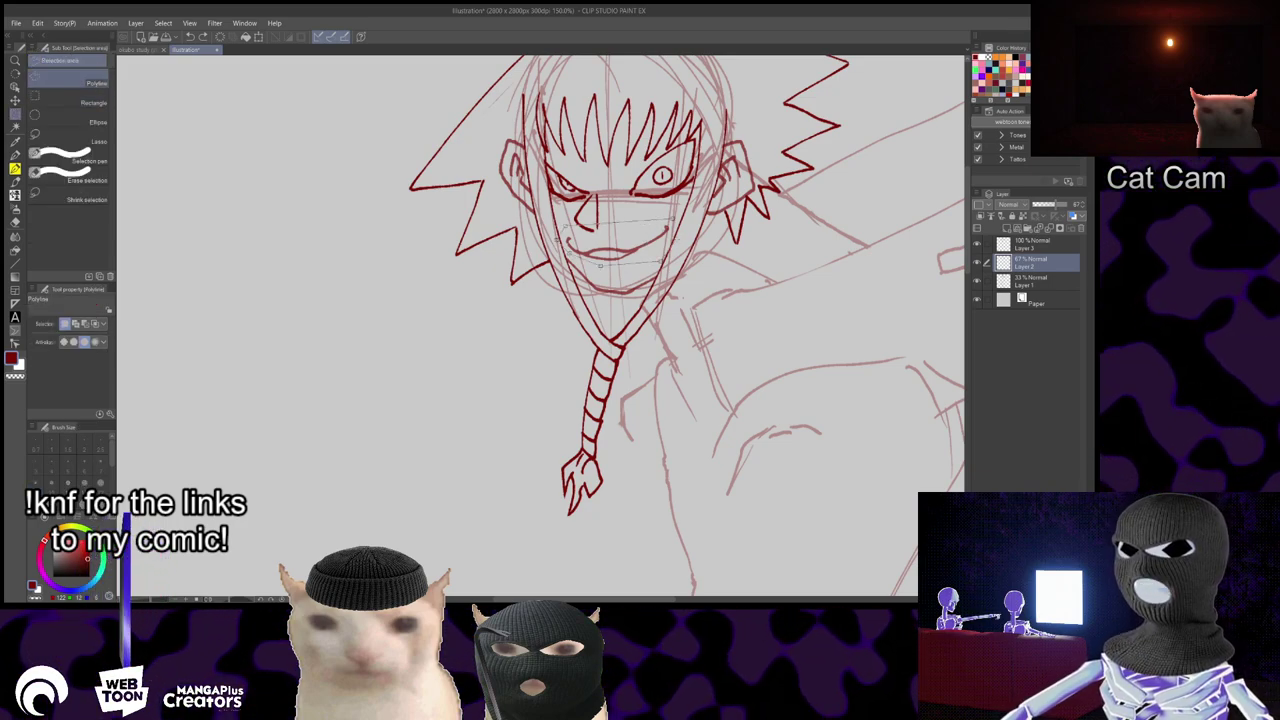
{"action": "left_click", "coordinate": [600, 224]}
{"action": "left_click", "coordinate": [664, 284]}
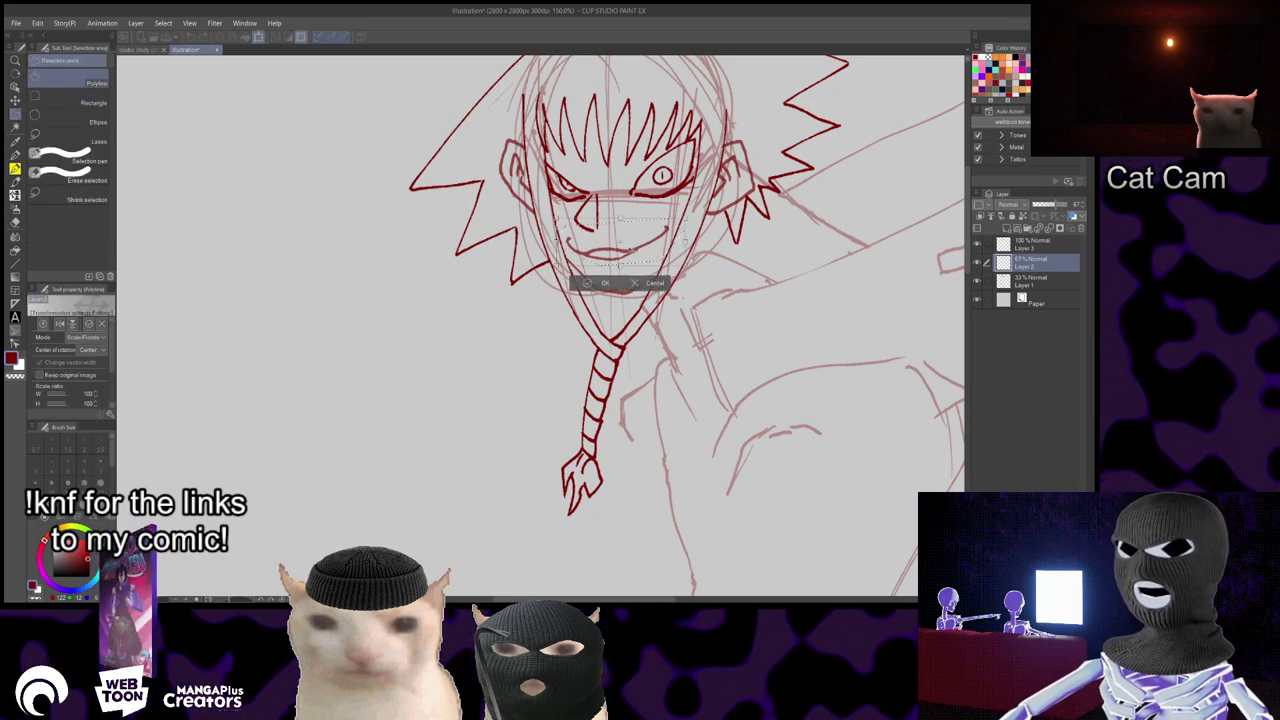
{"action": "left_click_drag", "start_coordinate": [690, 264], "coordinate": [686, 274]}
{"action": "left_click", "coordinate": [602, 292]}
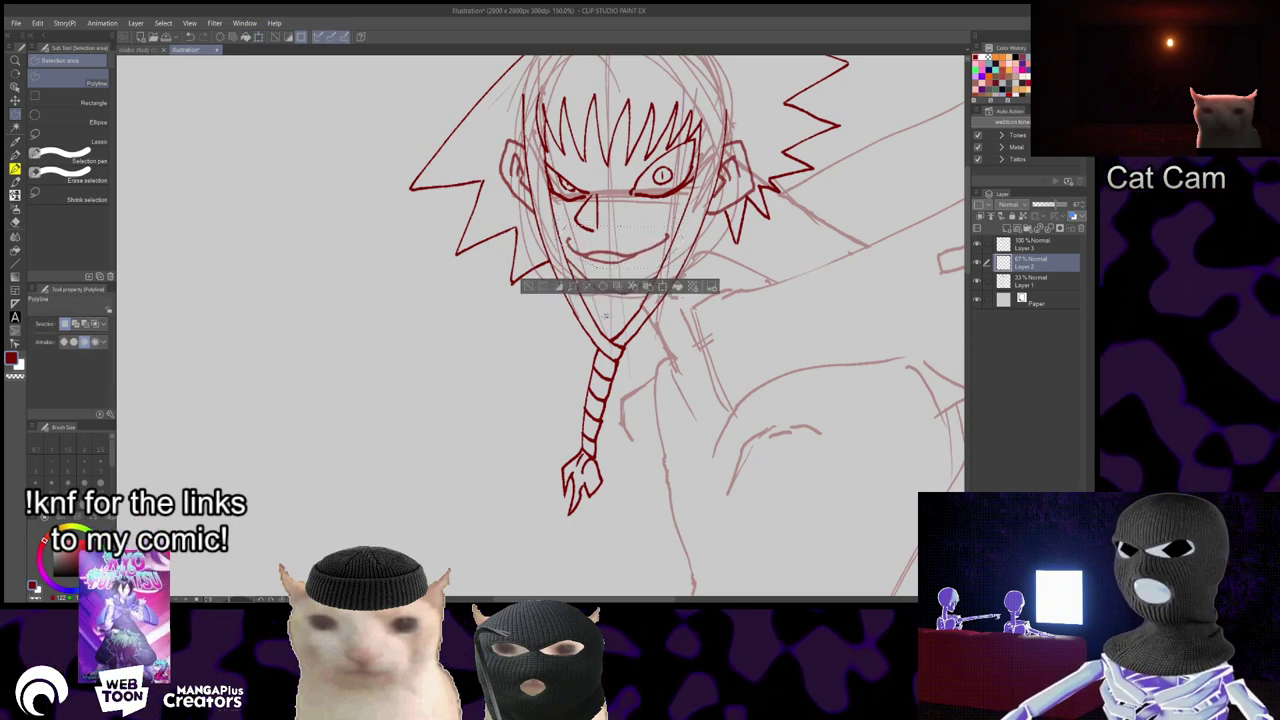
{"action": "key", "text": "ctrl+d"}
{"action": "key", "text": "p"}
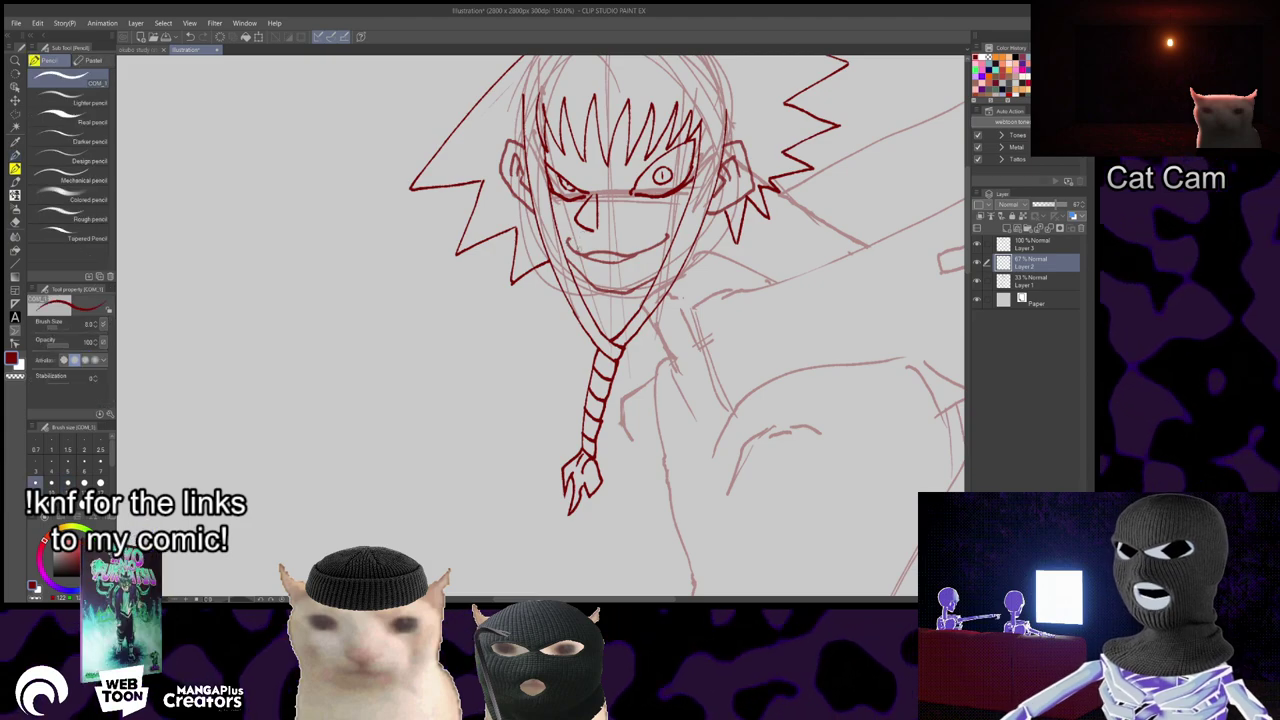
- Set Layer 2's opacity to 100% and merge Layer 3 down into it
{"action": "mouse_move", "coordinate": [602, 234]}
{"action": "left_mouse_down"}
{"action": "mouse_move", "coordinate": [592, 192]}
{"action": "mouse_move", "coordinate": [589, 228]}
{"action": "left_mouse_up"}
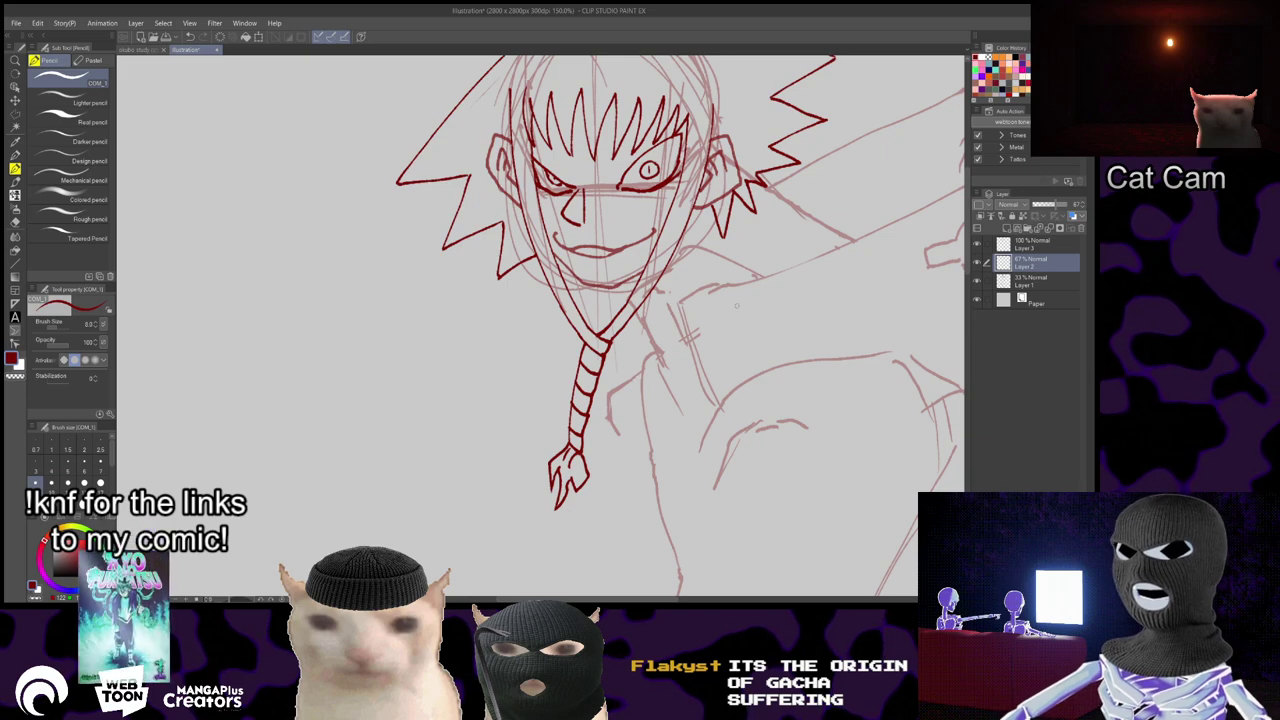
{"action": "left_click", "coordinate": [1065, 204]}
{"action": "scroll", "coordinate": [540, 328], "scroll_direction": "up", "scroll_amount": 3}
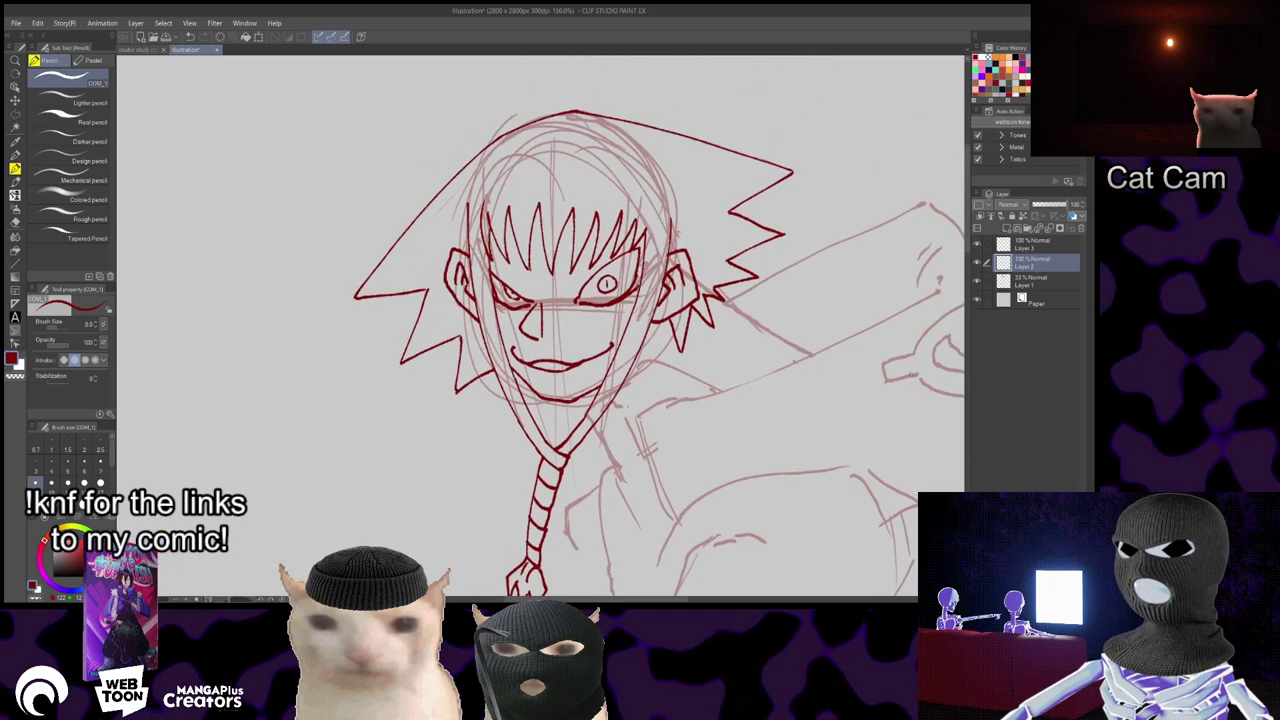
{"action": "left_click_drag", "start_coordinate": [1048, 261], "coordinate": [1048, 241]}
{"action": "left_click", "coordinate": [1049, 228]}
- Add a new raster layer above Layer 2 and return to the pencil with the dark red drawing colour
{"action": "key", "text": "e"}
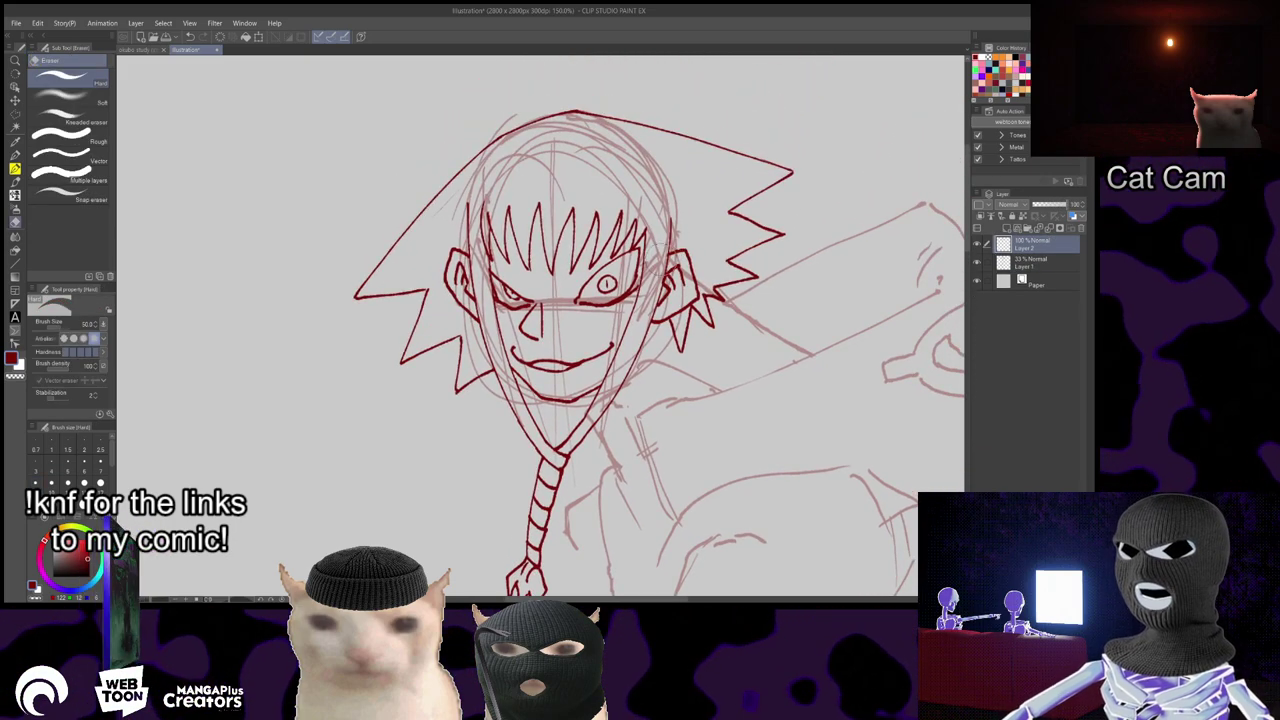
{"action": "key", "text": "p"}
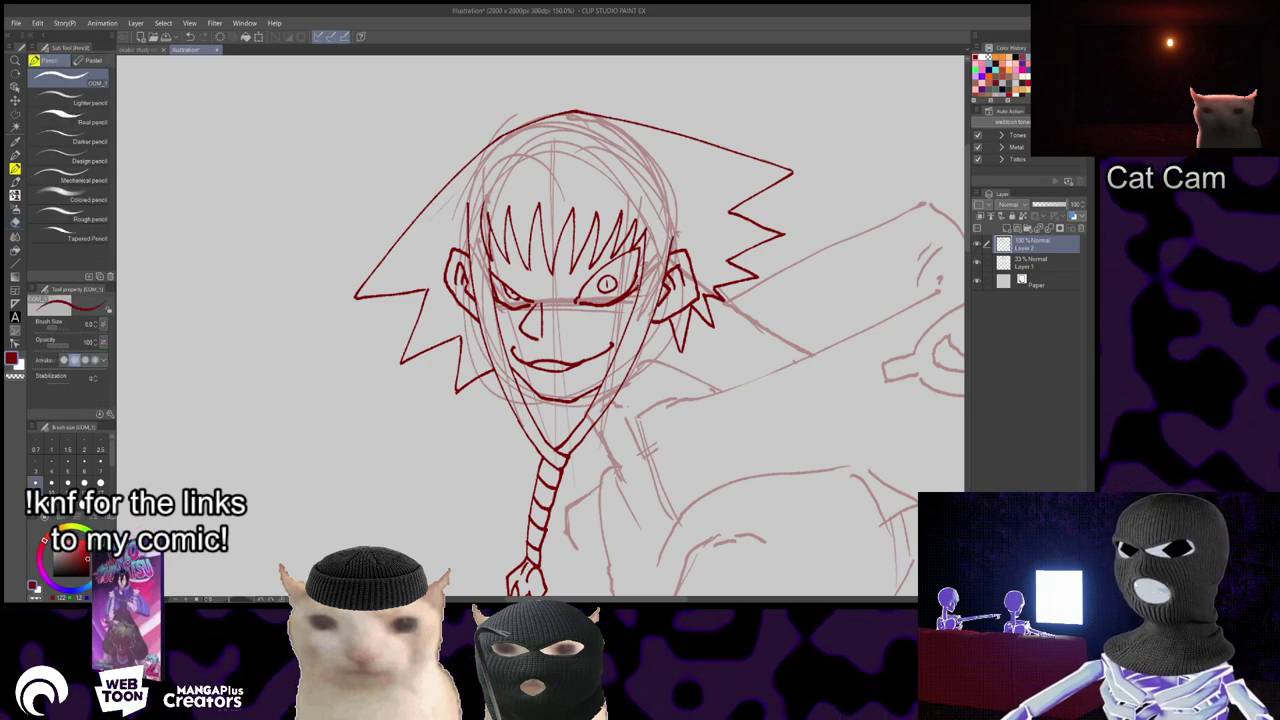
{"action": "left_click", "coordinate": [1006, 228]}
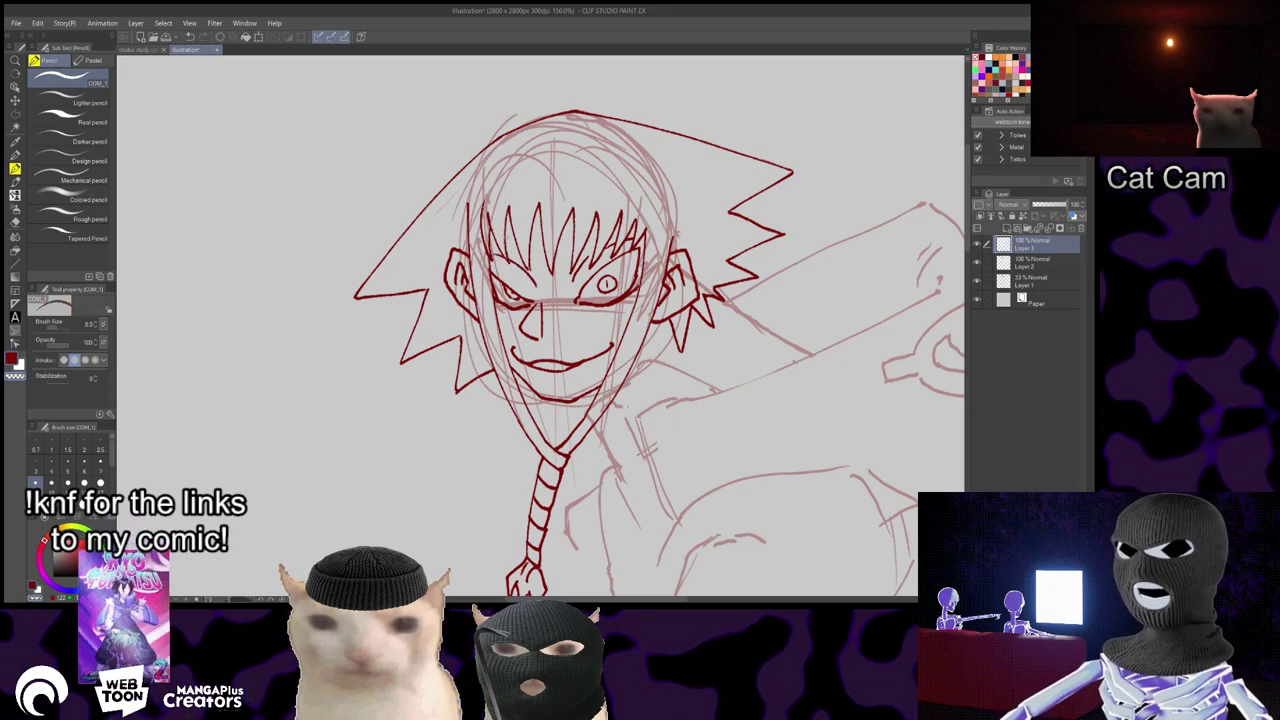
{"action": "key", "text": "c"}
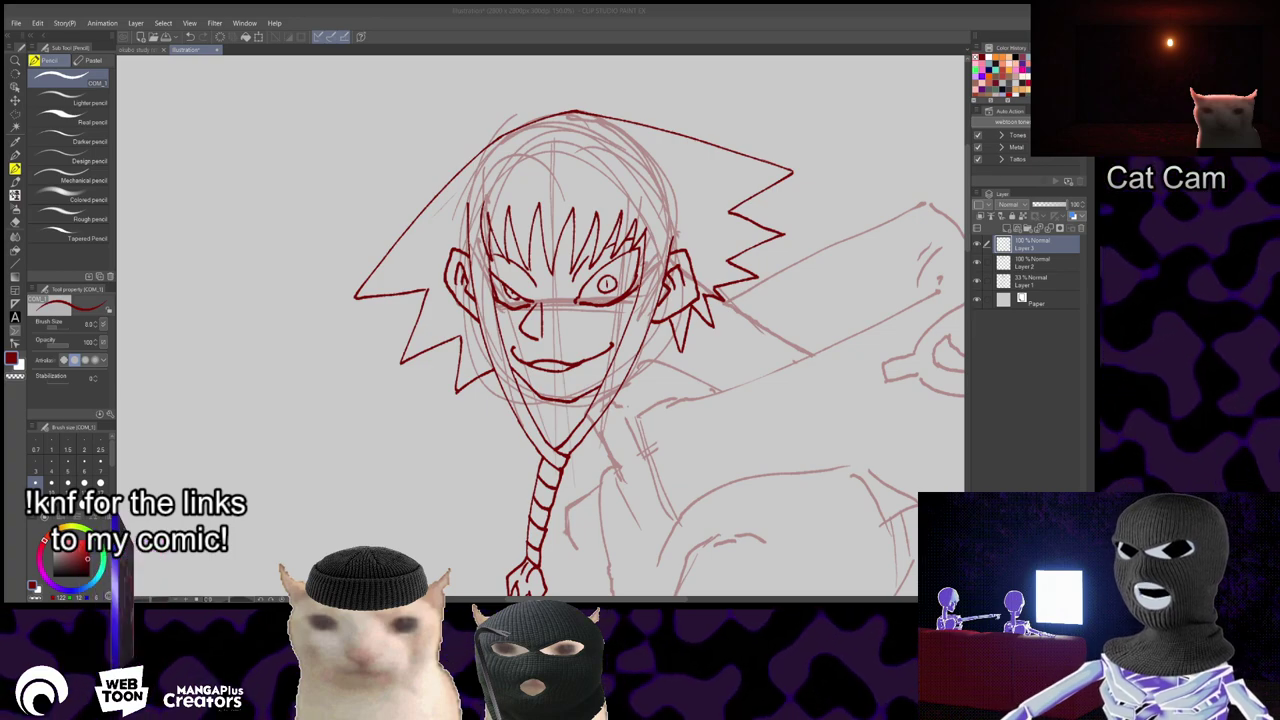
{"action": "scroll", "coordinate": [675, 298], "scroll_direction": "down", "scroll_amount": 2}
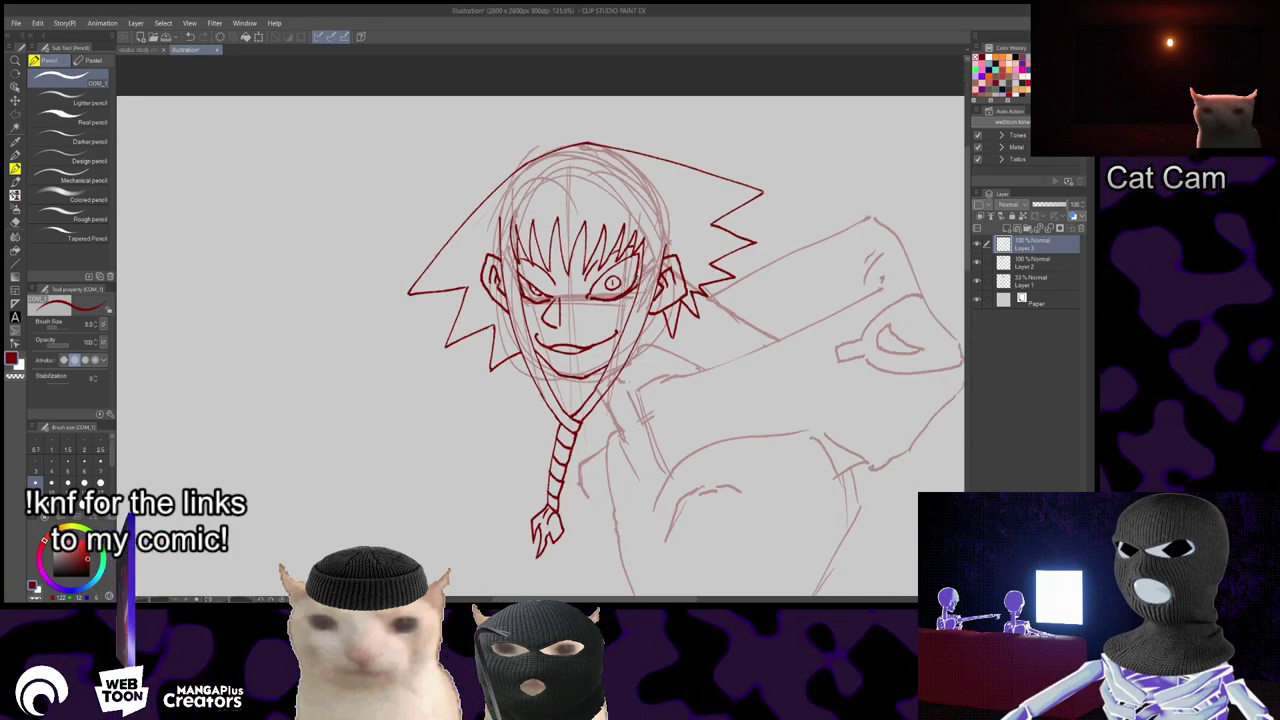
{"action": "scroll", "coordinate": [600, 305], "scroll_direction": "up", "scroll_amount": 3}
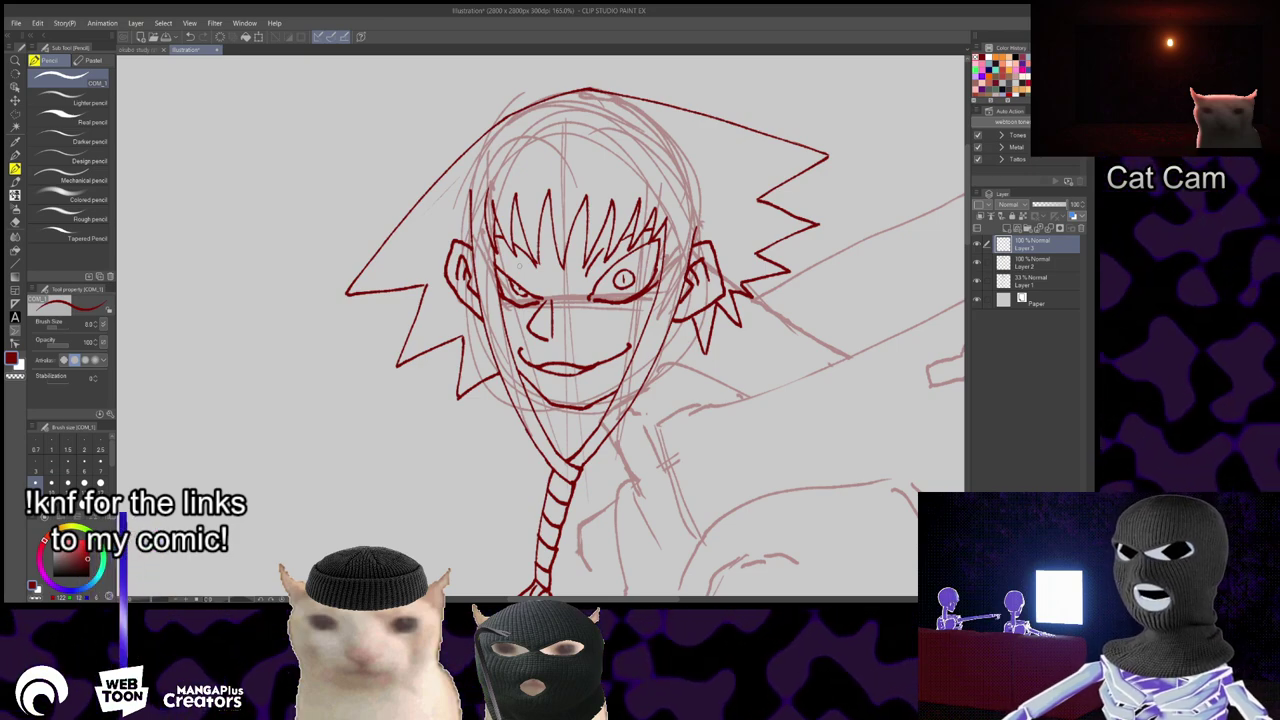
{"action": "scroll", "coordinate": [519, 266], "scroll_direction": "down", "scroll_amount": 6}
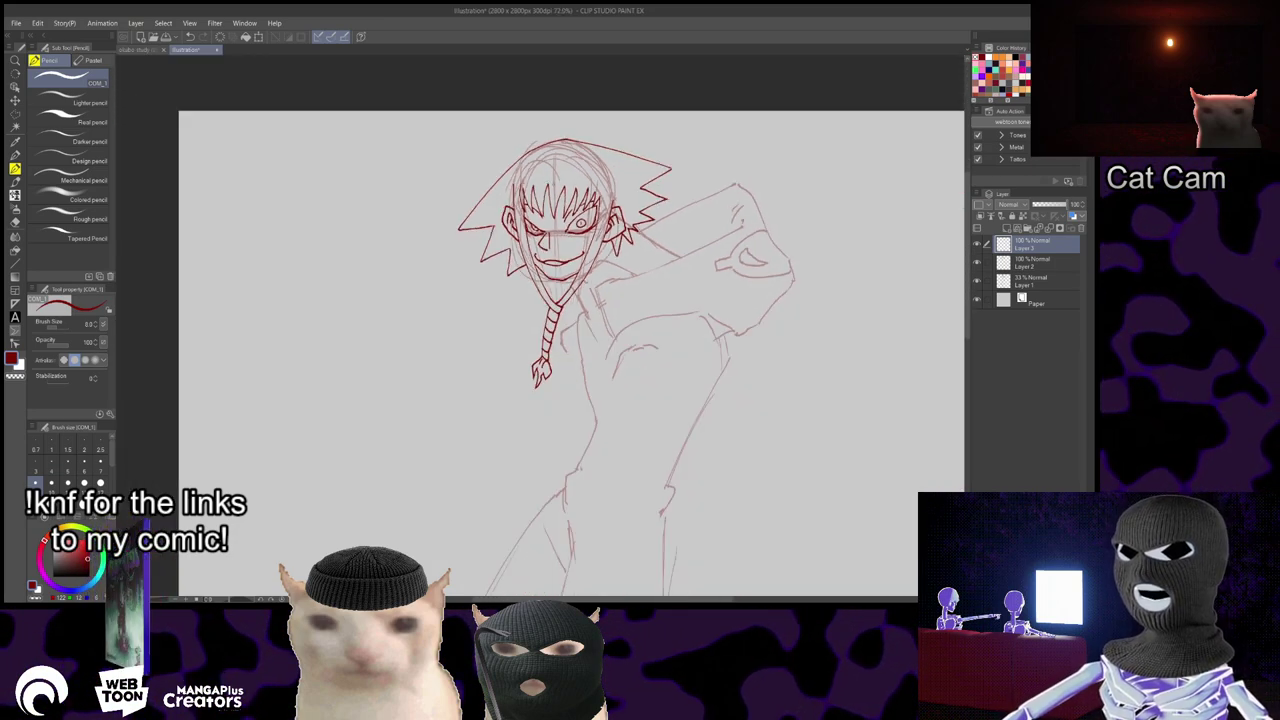
{"action": "scroll", "coordinate": [550, 180], "scroll_direction": "up", "scroll_amount": 3}
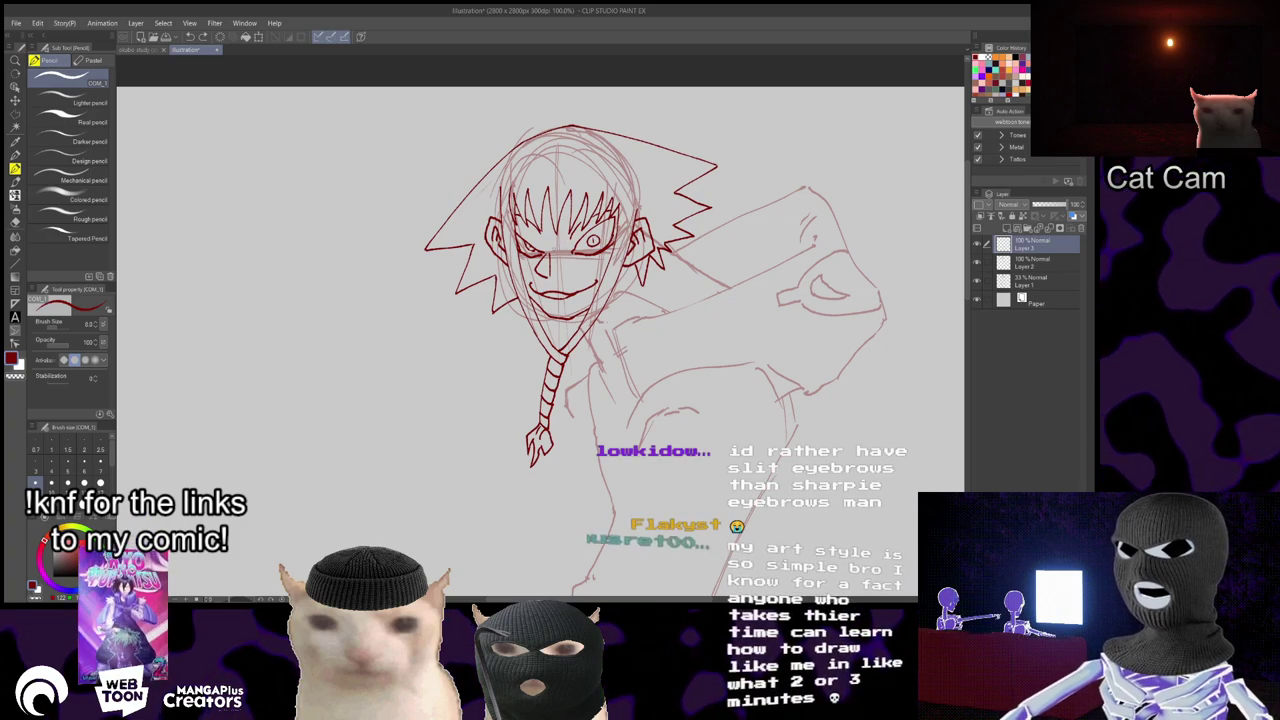
{"action": "scroll", "coordinate": [550, 248], "scroll_direction": "up", "scroll_amount": 3}
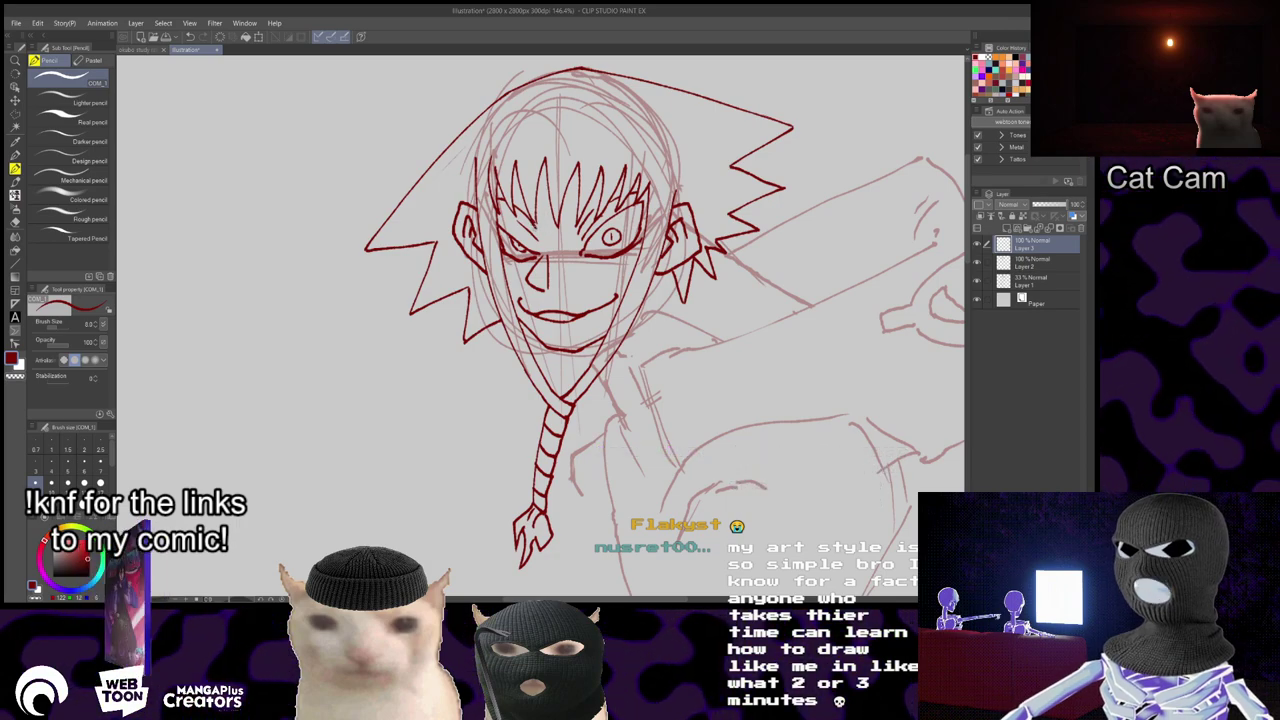
{"action": "scroll", "coordinate": [537, 226], "scroll_direction": "down", "scroll_amount": 3}
{"action": "scroll", "coordinate": [540, 233], "scroll_direction": "down", "scroll_amount": 2}
{"action": "left_click_drag", "start_coordinate": [847, 297], "coordinate": [912, 274]}
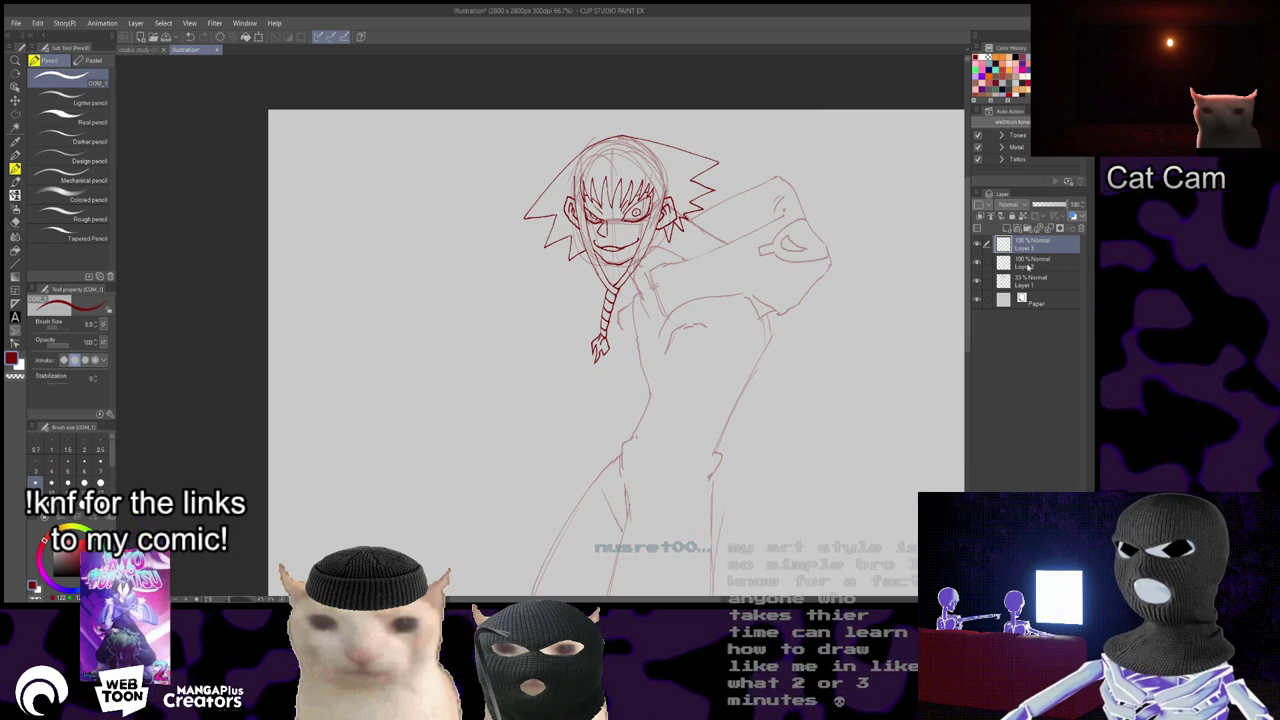
{"action": "key", "text": "w"}
{"action": "scroll", "coordinate": [626, 220], "scroll_direction": "up", "scroll_amount": 1}
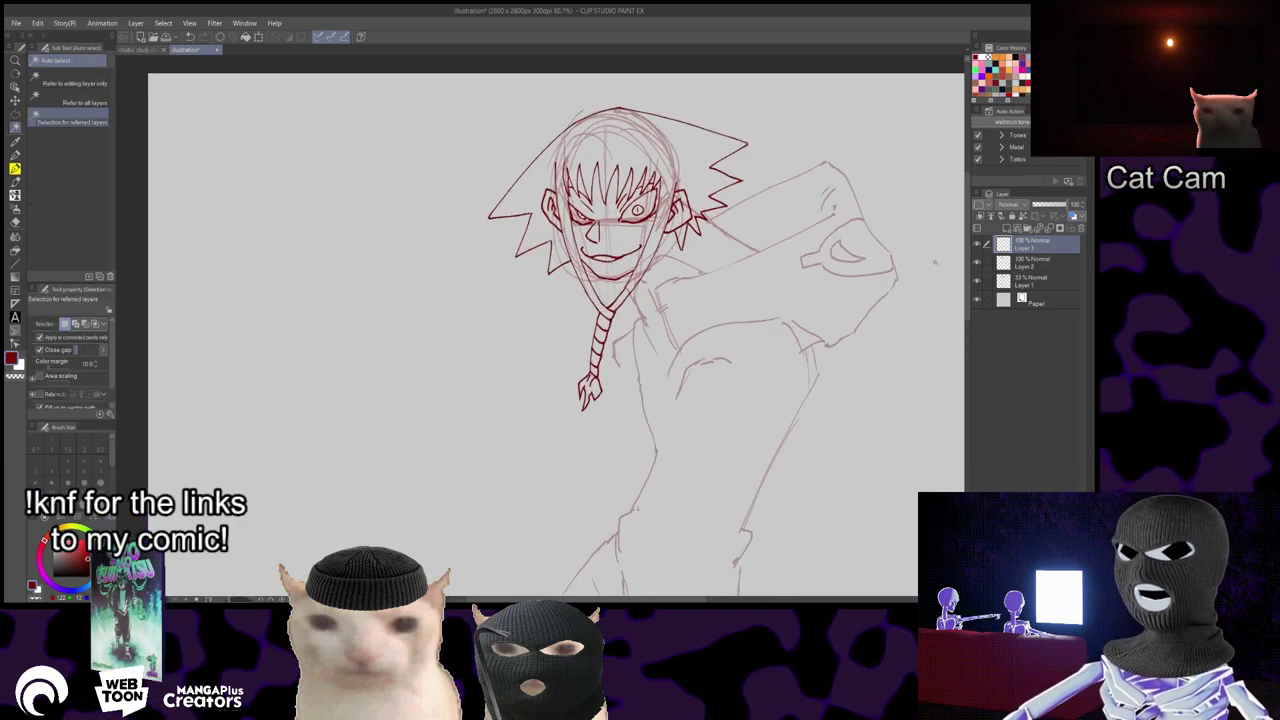
- On Layer 1, erase the rough construction lines around the head and across the face
{"action": "left_click", "coordinate": [1010, 264]}
{"action": "left_click", "coordinate": [978, 282]}
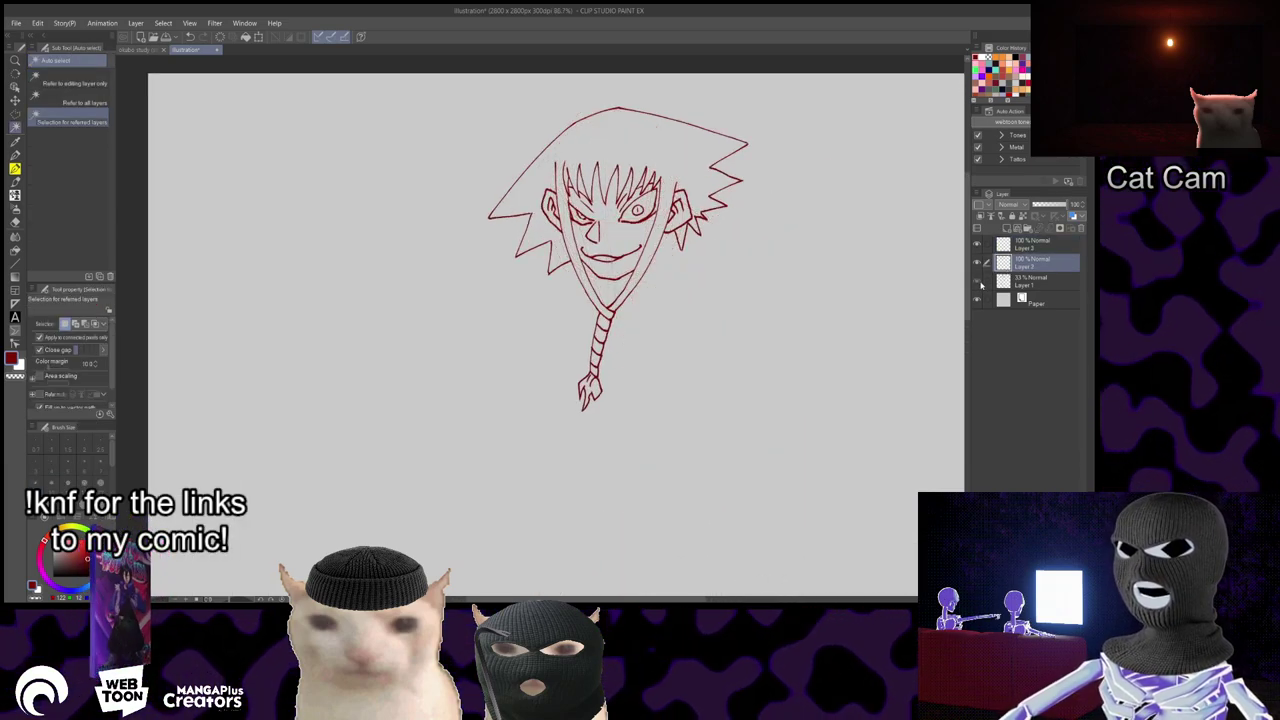
{"action": "left_click", "coordinate": [978, 282]}
{"action": "left_click", "coordinate": [1030, 282]}
{"action": "key", "text": "e"}
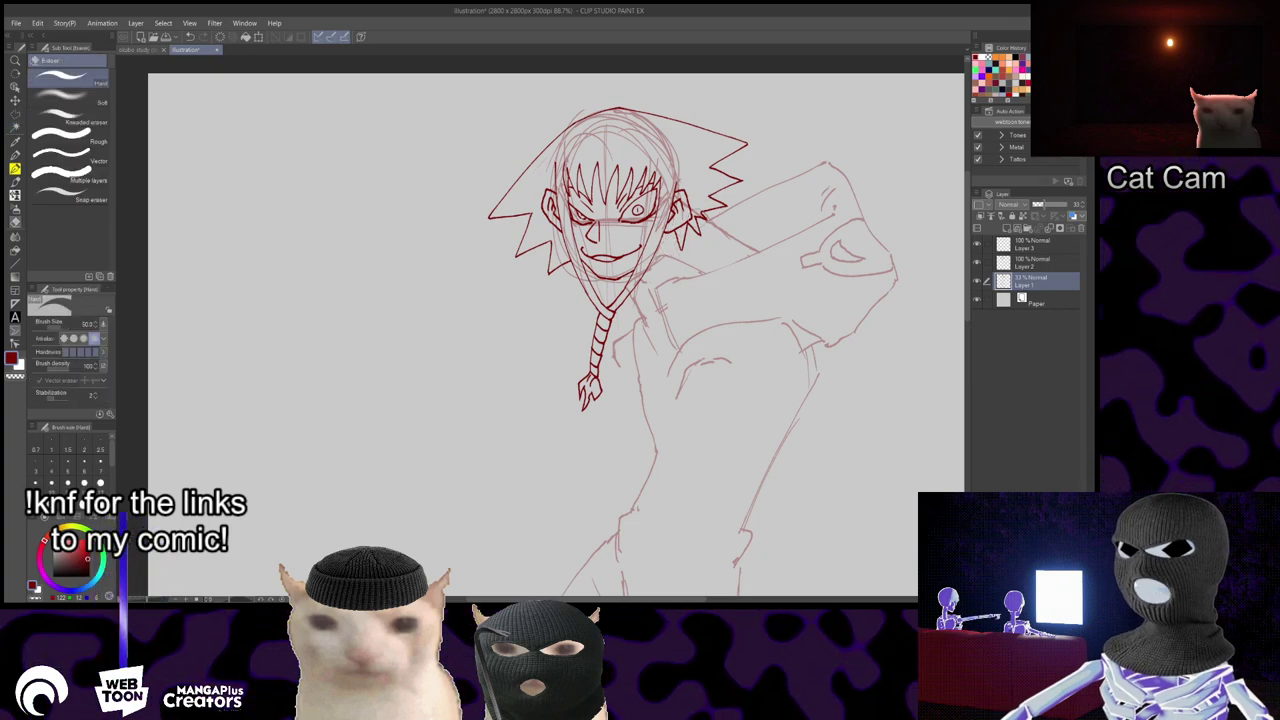
{"action": "mouse_move", "coordinate": [694, 216]}
{"action": "left_mouse_down"}
{"action": "mouse_move", "coordinate": [600, 130]}
{"action": "mouse_move", "coordinate": [566, 138]}
{"action": "mouse_move", "coordinate": [655, 135]}
{"action": "mouse_move", "coordinate": [680, 112]}
{"action": "left_mouse_up"}
{"action": "left_click_drag", "start_coordinate": [652, 256], "coordinate": [620, 270]}
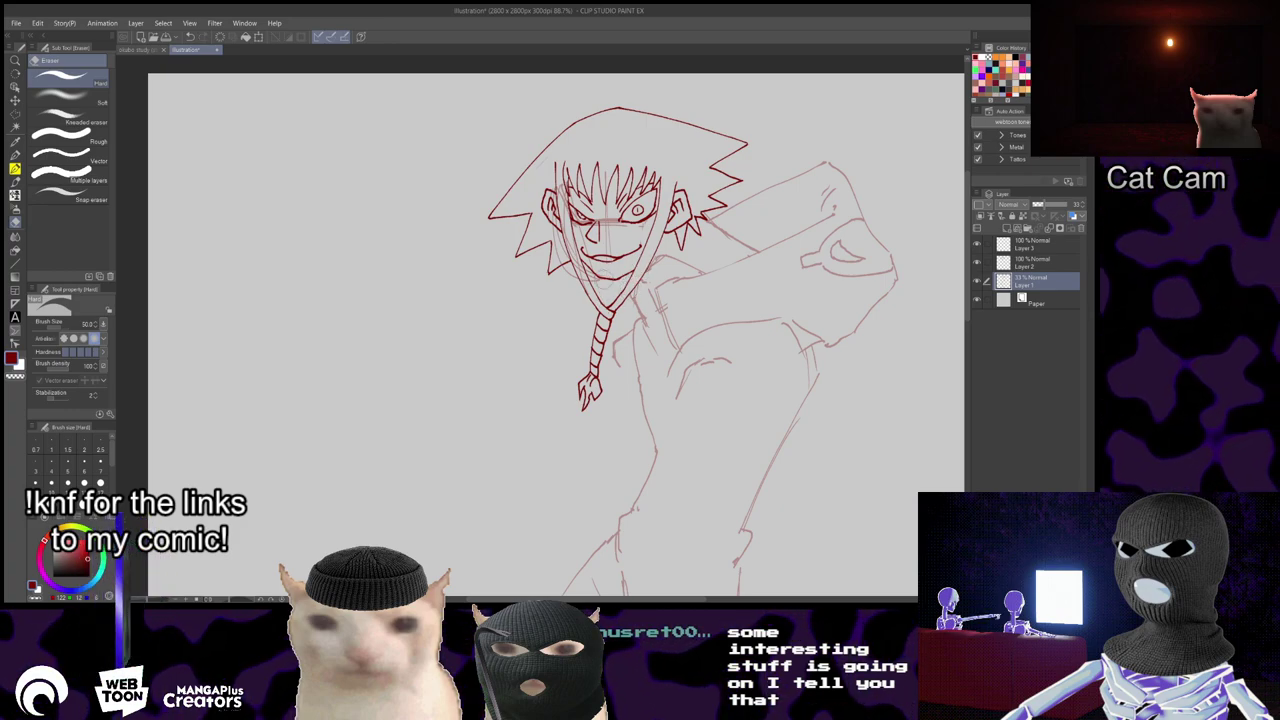
{"action": "mouse_move", "coordinate": [604, 279]}
{"action": "left_mouse_down"}
{"action": "mouse_move", "coordinate": [580, 302]}
{"action": "mouse_move", "coordinate": [569, 240]}
{"action": "mouse_move", "coordinate": [626, 156]}
{"action": "left_mouse_up"}
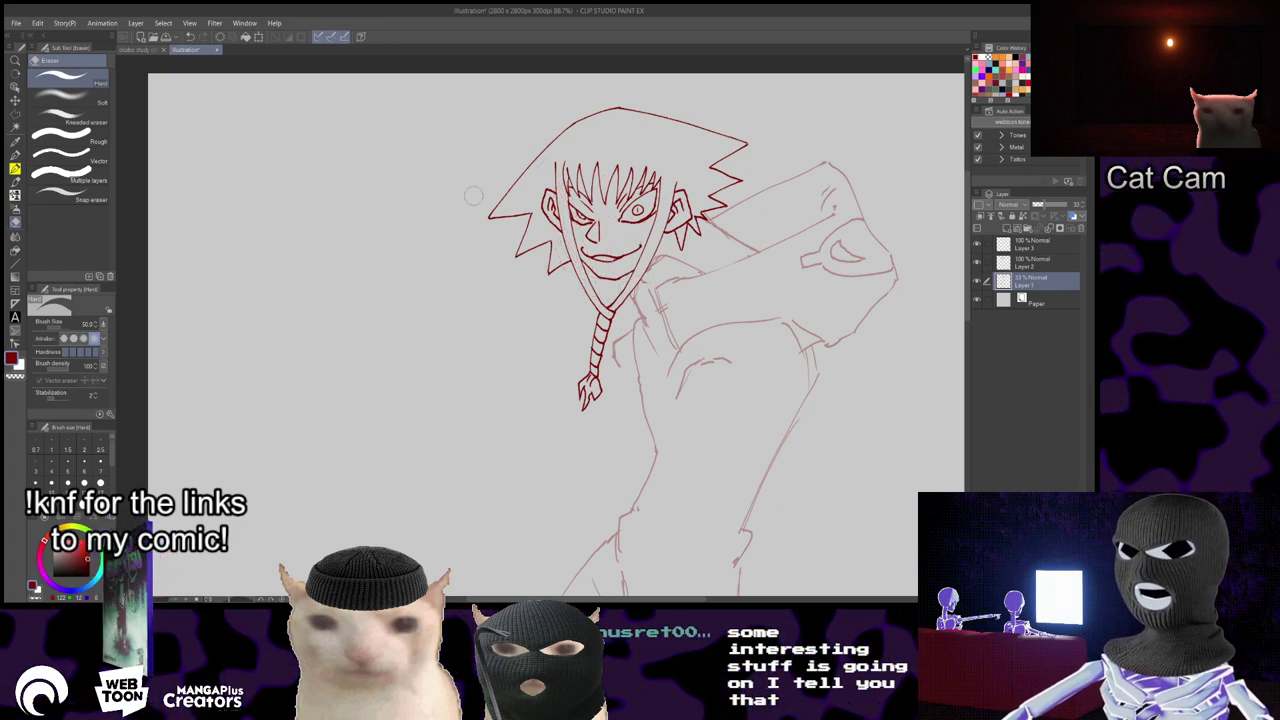
- Merge Layer 3 down into Layer 2 and return to the pencil
{"action": "left_click", "coordinate": [1023, 249]}
{"action": "left_click", "coordinate": [1049, 229]}
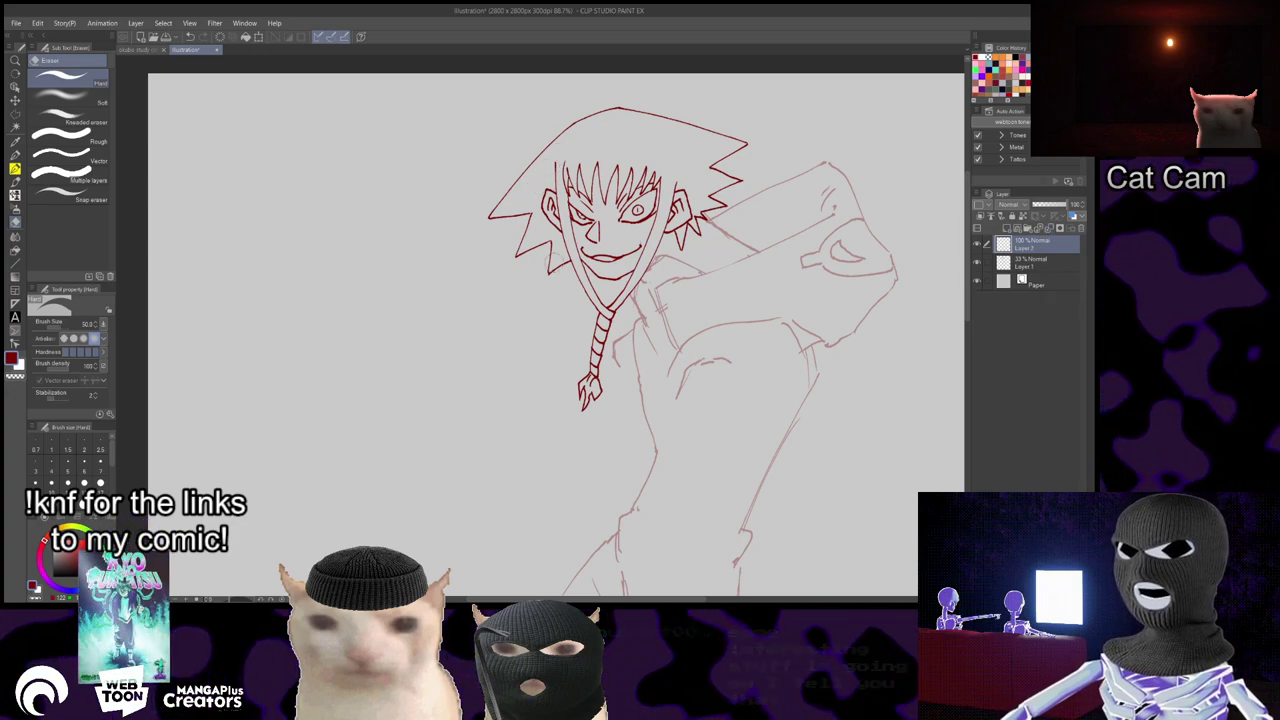
{"action": "key", "text": "p"}
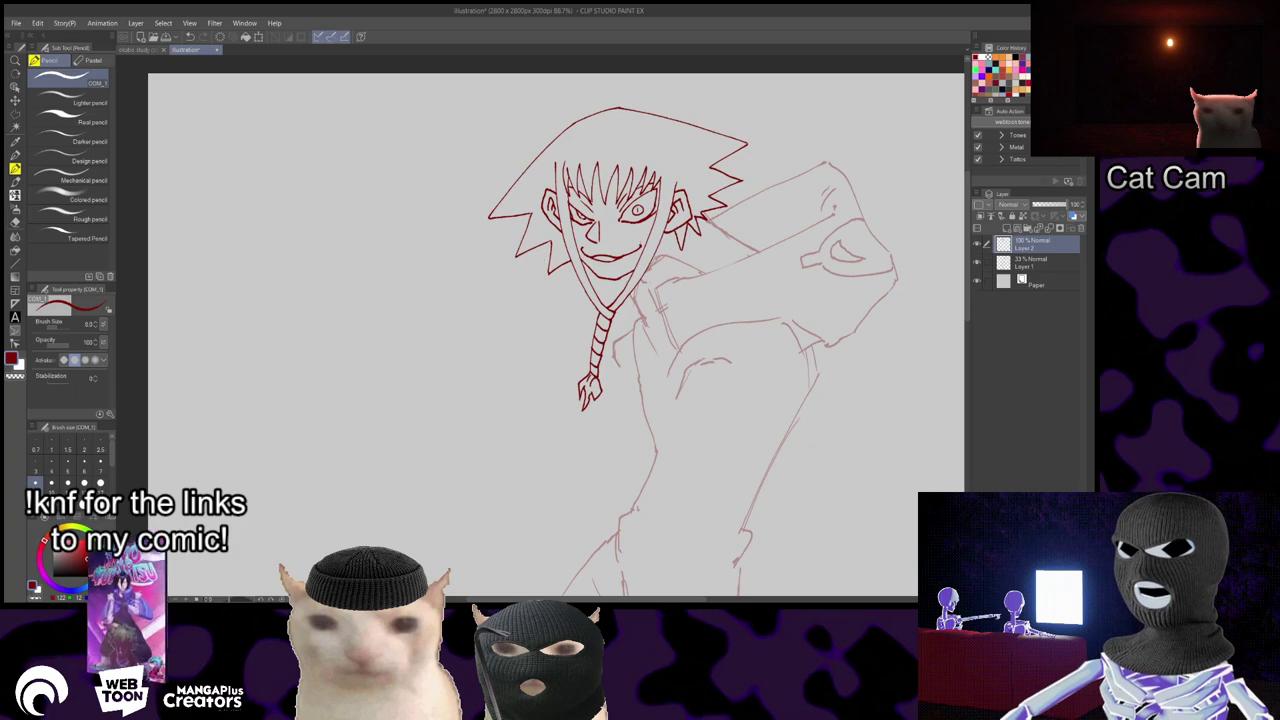
- Set Layer 1's opacity to 100% and merge Layer 2 down into it
{"action": "scroll", "coordinate": [478, 155], "scroll_direction": "down", "scroll_amount": 2}
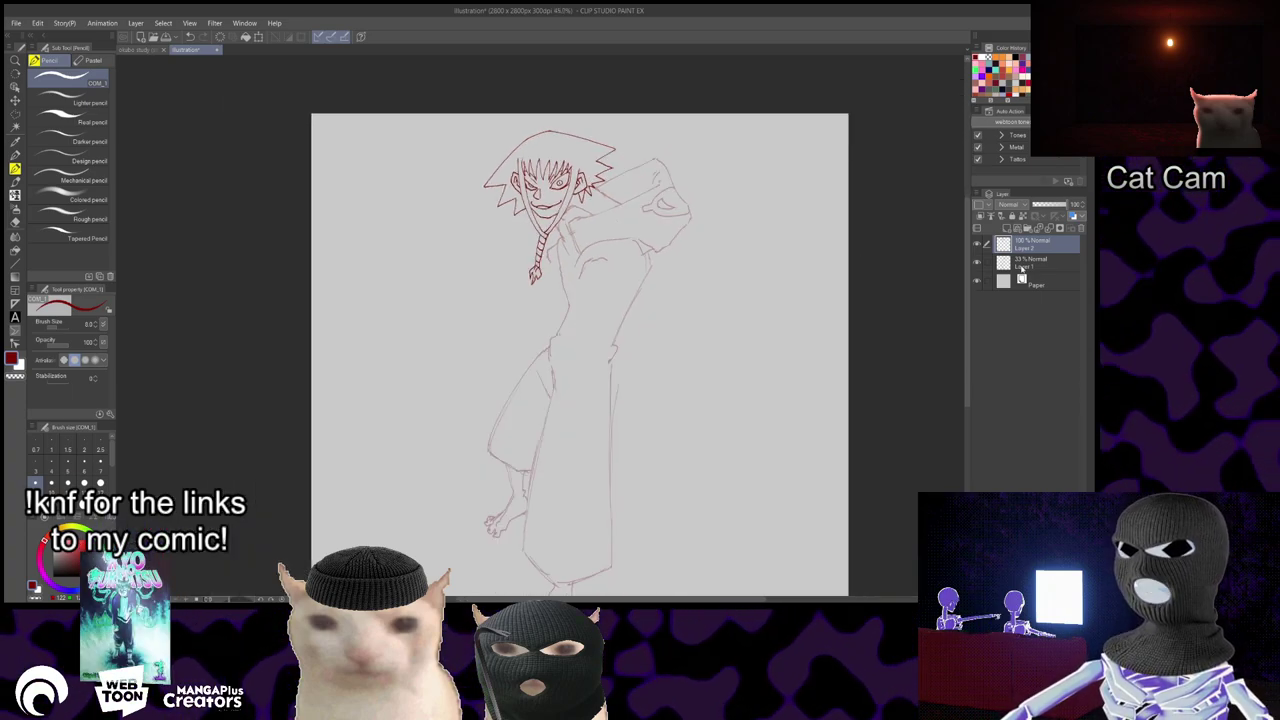
{"action": "left_click", "coordinate": [1040, 262]}
{"action": "left_click_drag", "start_coordinate": [1052, 205], "coordinate": [1076, 244]}
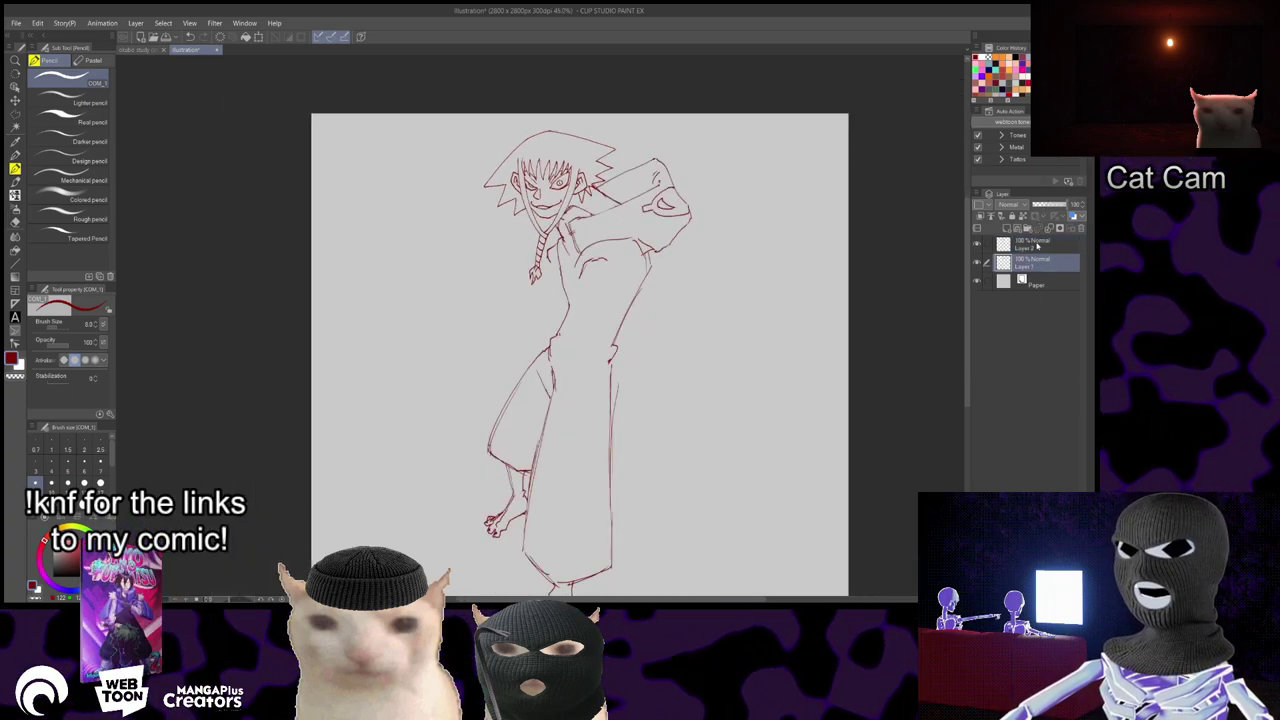
{"action": "left_click", "coordinate": [1036, 246]}
{"action": "left_click", "coordinate": [1049, 229]}
{"action": "scroll", "coordinate": [567, 188], "scroll_direction": "up", "scroll_amount": 2}
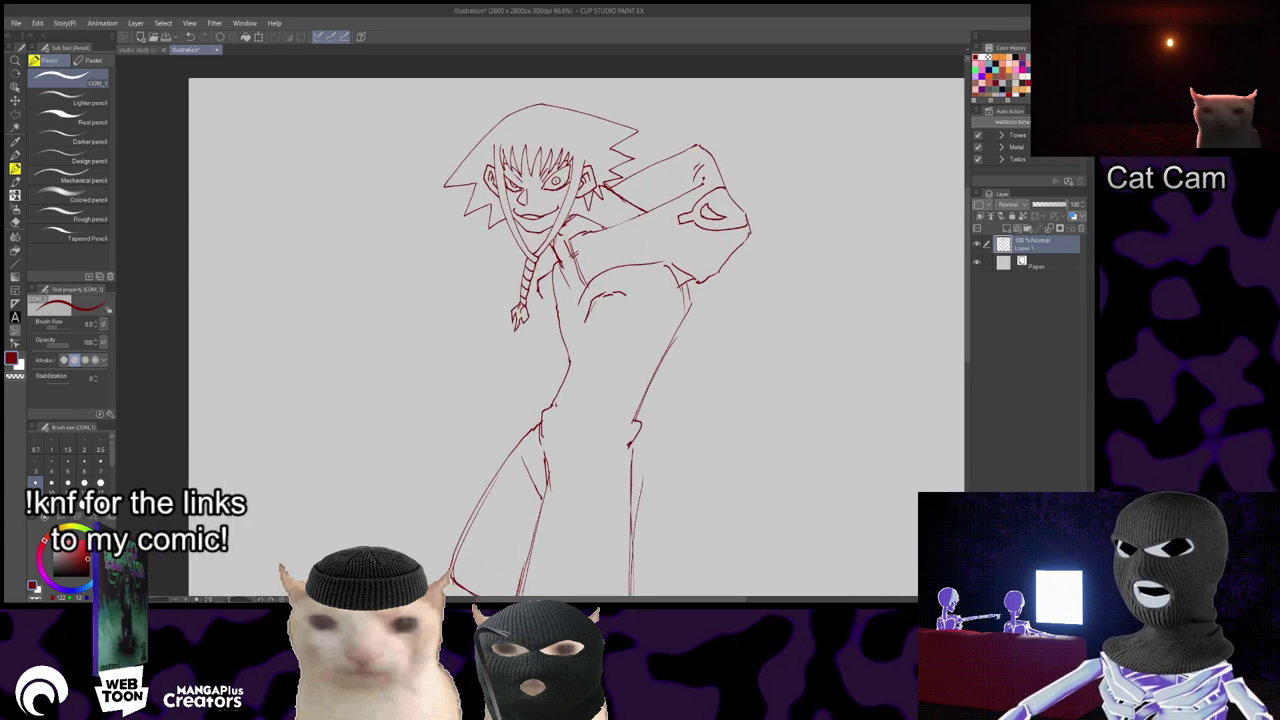
{"action": "scroll", "coordinate": [596, 218], "scroll_direction": "up", "scroll_amount": 2}
{"action": "mouse_move", "coordinate": [653, 490]}
{"action": "left_mouse_down"}
{"action": "mouse_move", "coordinate": [726, 277]}
{"action": "mouse_move", "coordinate": [663, 414]}
{"action": "left_mouse_up"}
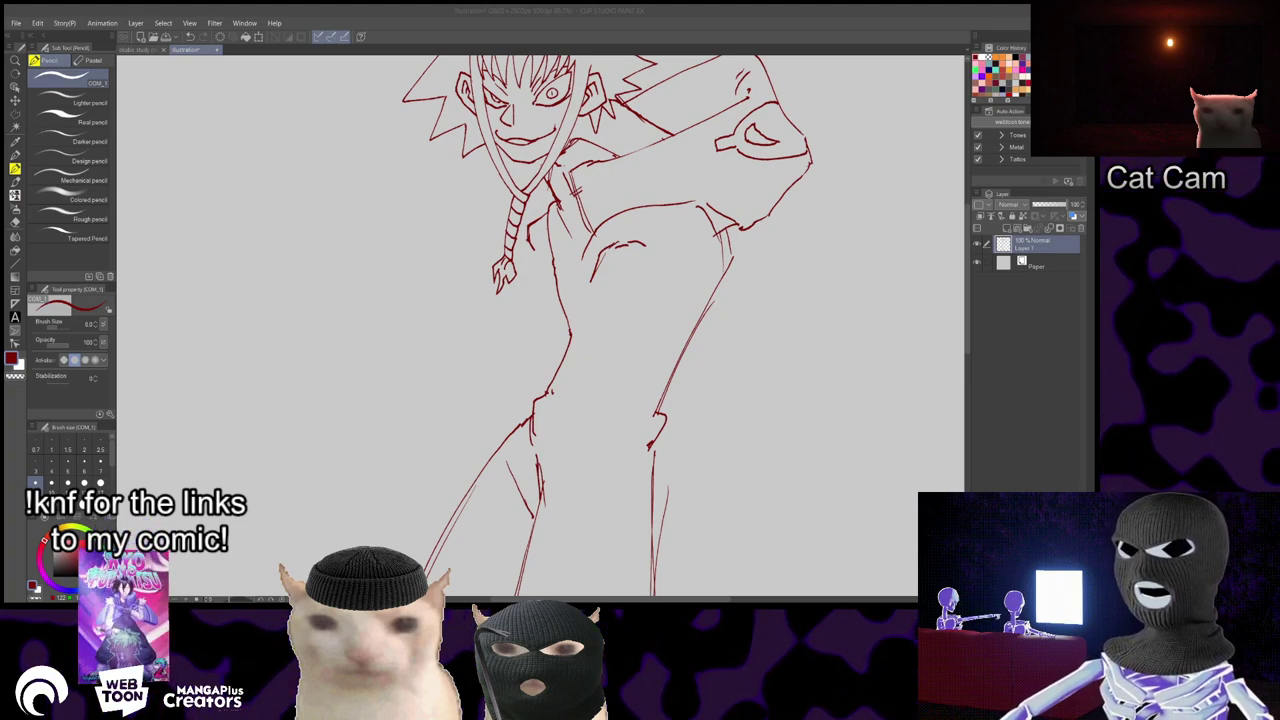
{"action": "scroll", "coordinate": [669, 186], "scroll_direction": "down", "scroll_amount": 3}
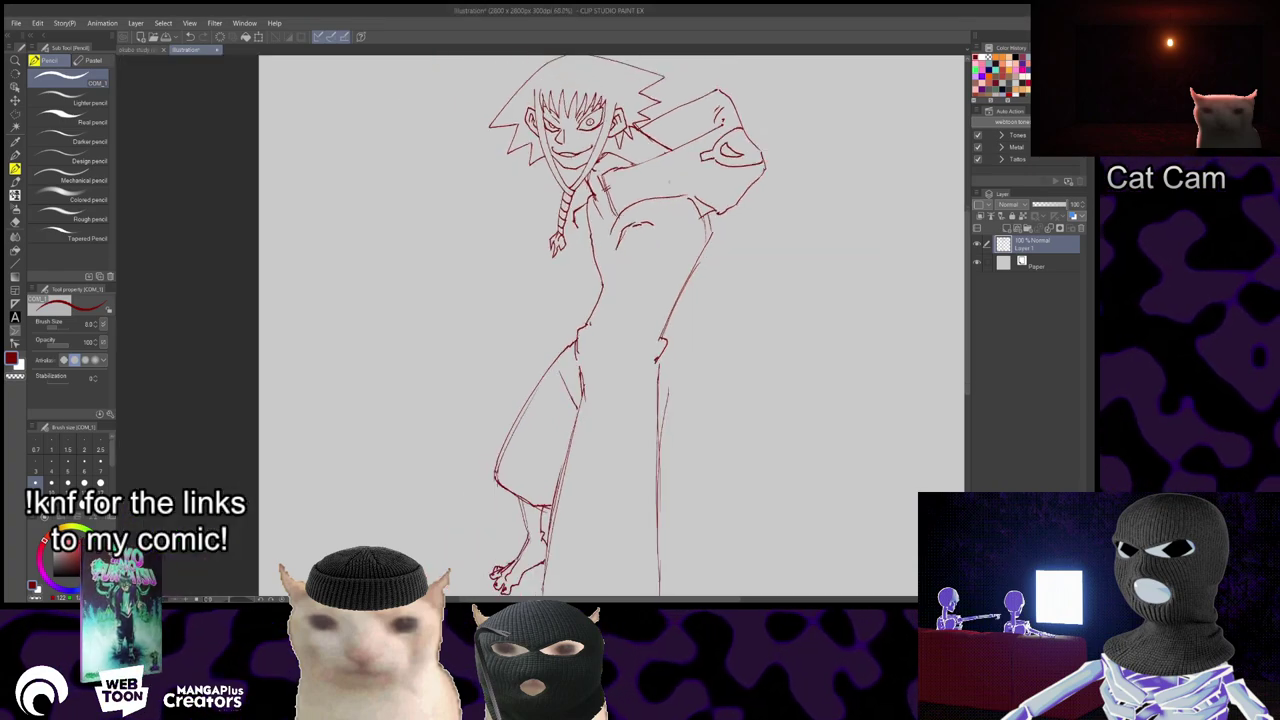
{"action": "scroll", "coordinate": [669, 186], "scroll_direction": "up", "scroll_amount": 1}
{"action": "key", "text": "ctrl+plus"}
{"action": "key", "text": "ctrl+plus"}
{"action": "key", "text": "ctrl+plus"}
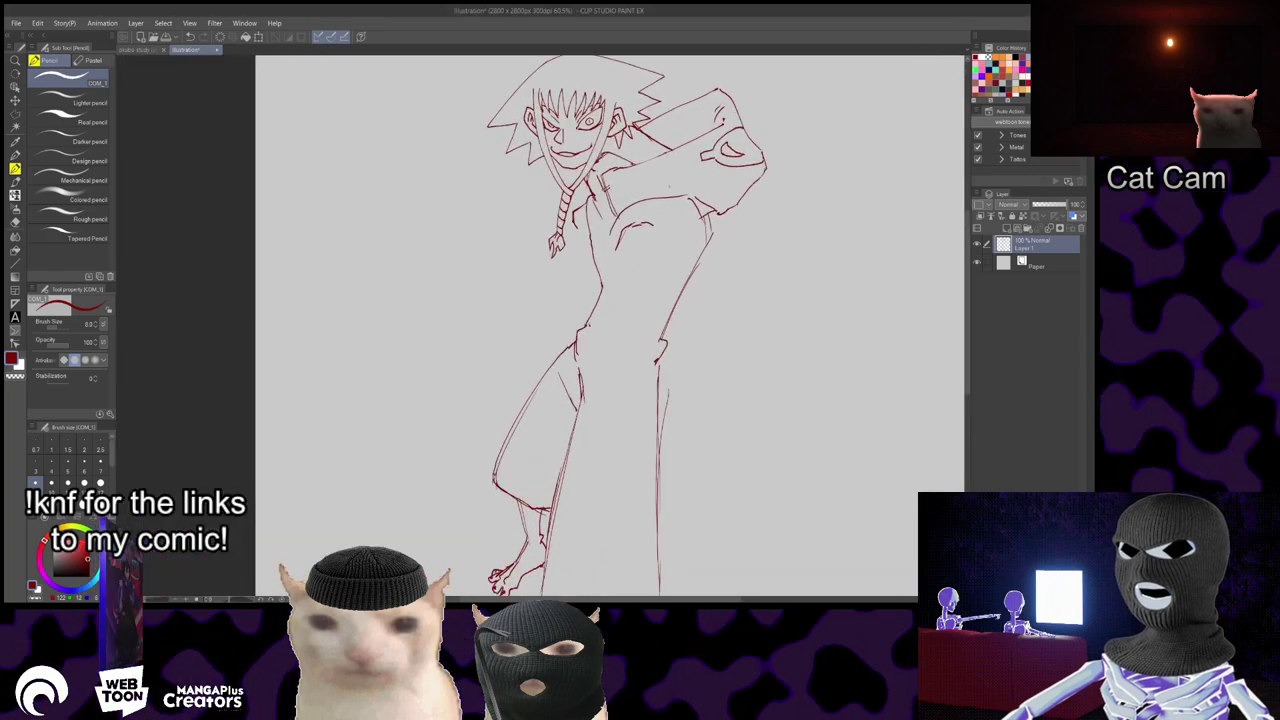
- Erase the doubled shoulder line behind the hair on Layer 1 and redraw it as one clean pencil line
{"action": "left_click_drag", "start_coordinate": [645, 252], "coordinate": [649, 312]}
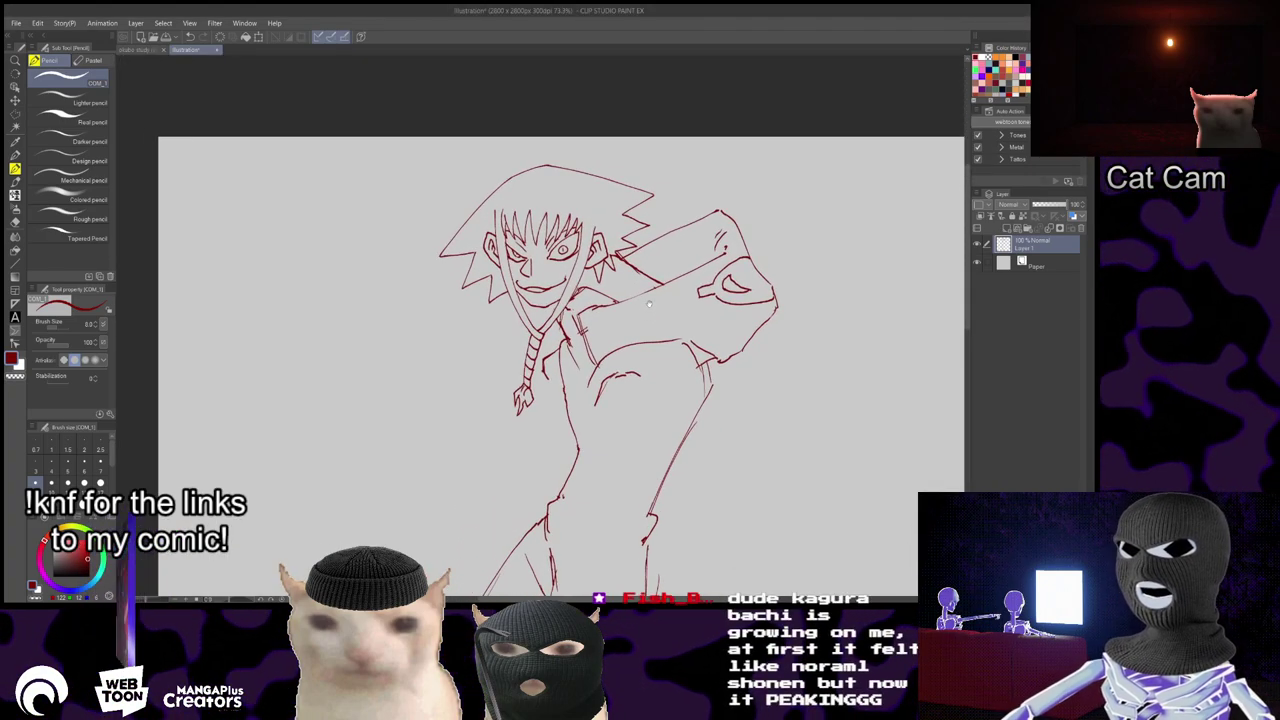
{"action": "key", "text": "e"}
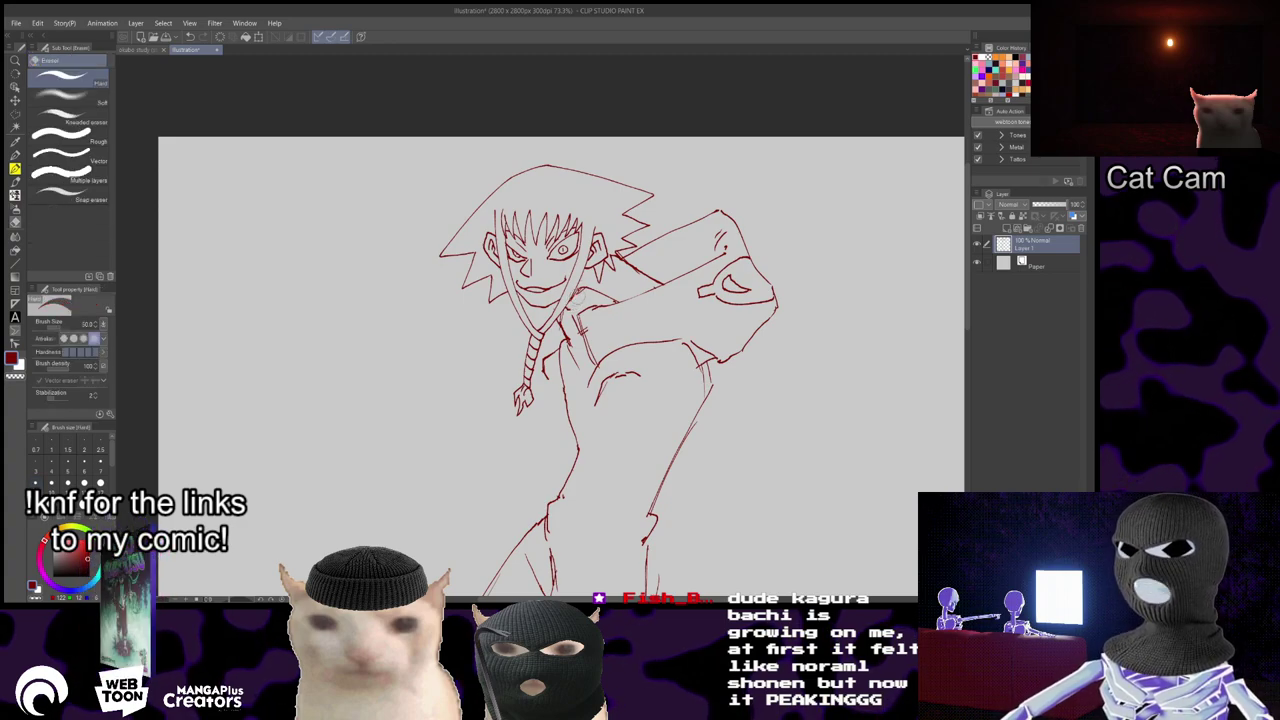
{"action": "key", "text": "p"}
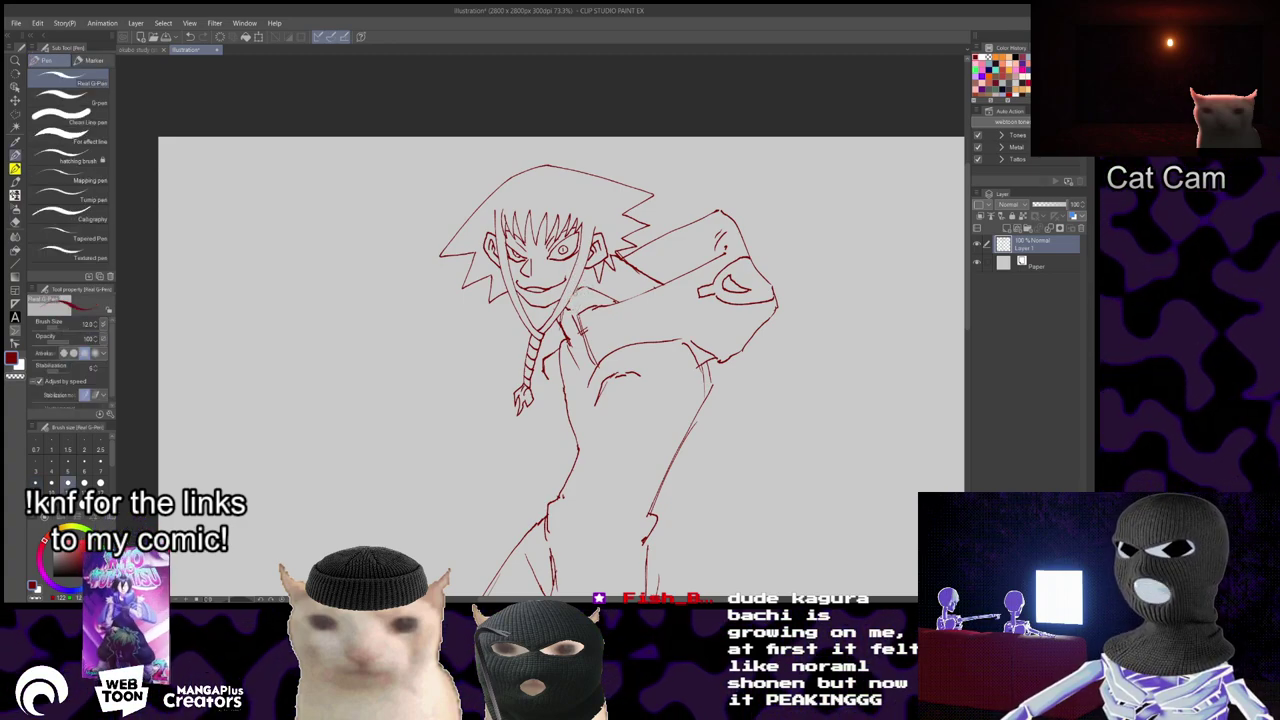
{"action": "key", "text": "p"}
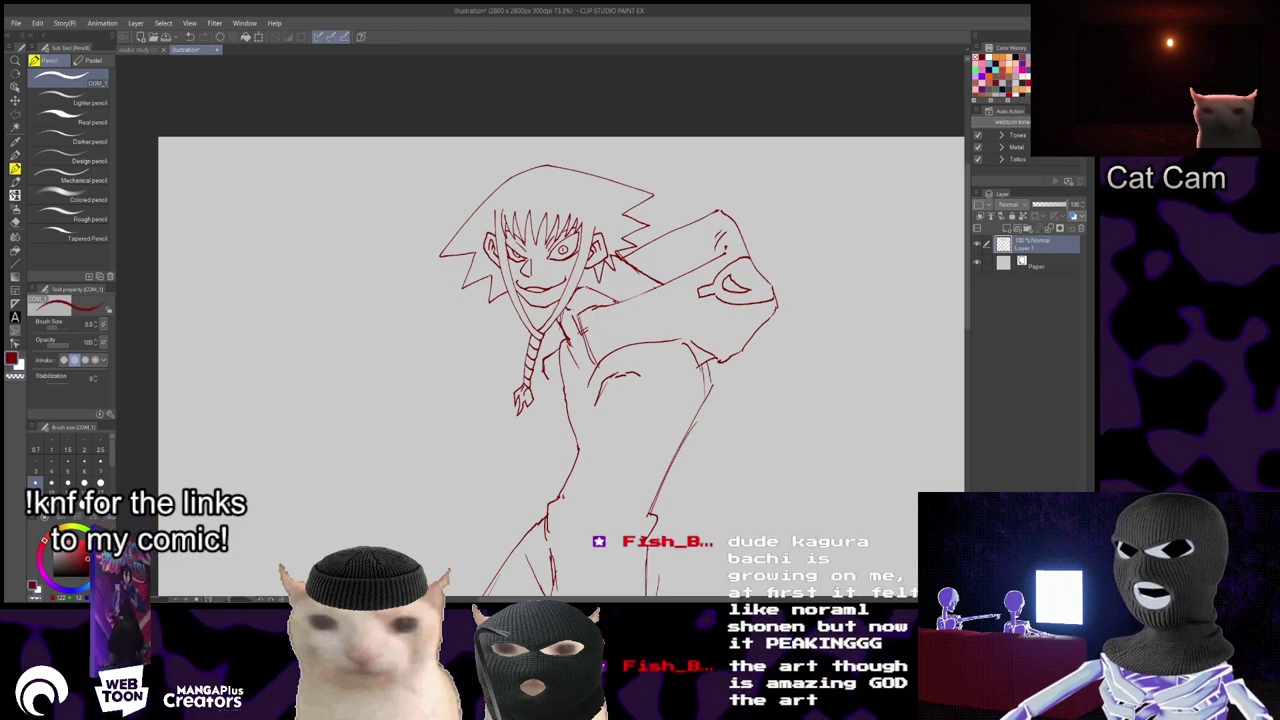
{"action": "left_click_drag", "start_coordinate": [664, 423], "coordinate": [679, 445]}
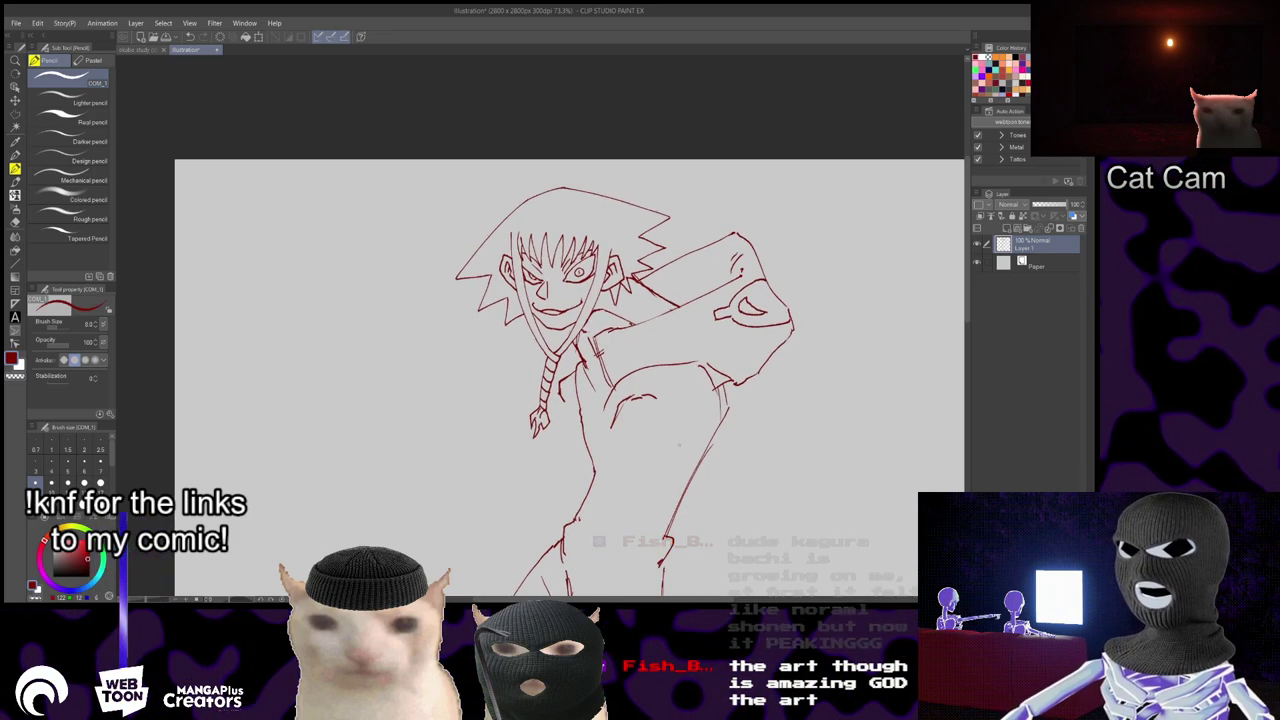
{"action": "scroll", "coordinate": [658, 260], "scroll_direction": "up", "scroll_amount": 2}
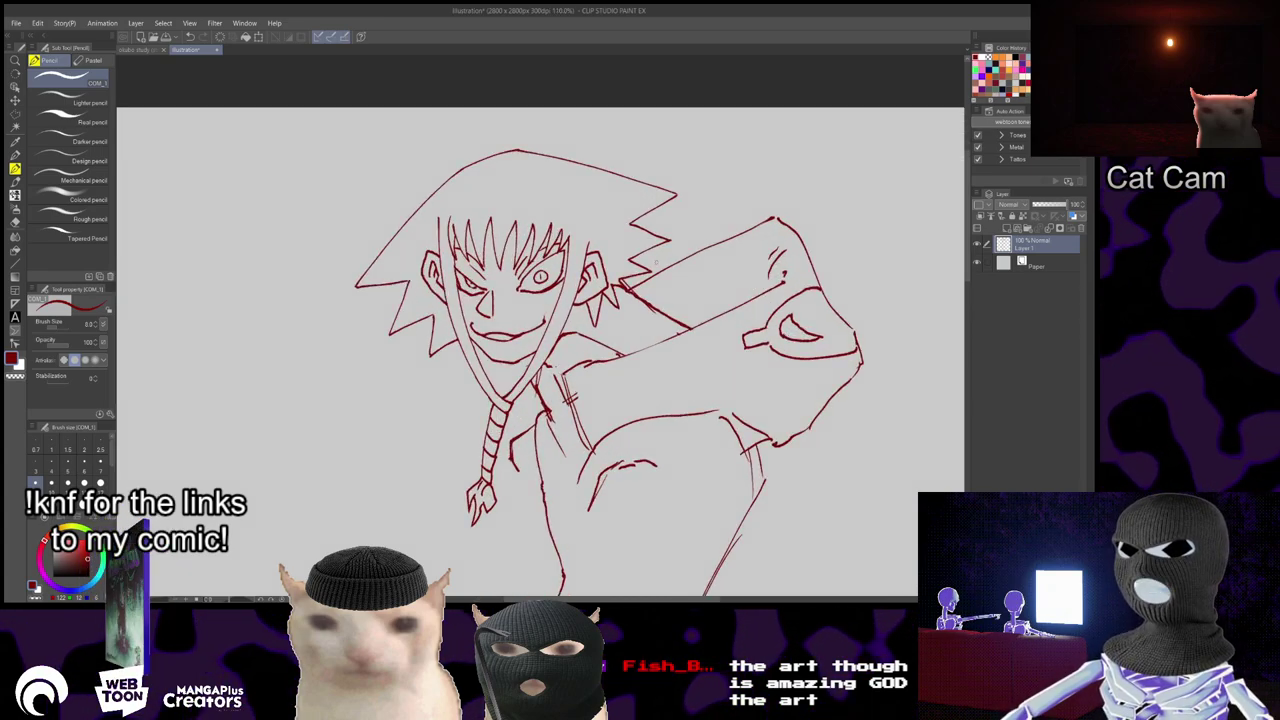
{"action": "key", "text": "e"}
{"action": "mouse_move", "coordinate": [636, 298]}
{"action": "left_mouse_down"}
{"action": "mouse_move", "coordinate": [667, 313]}
{"action": "mouse_move", "coordinate": [630, 295]}
{"action": "left_mouse_up"}
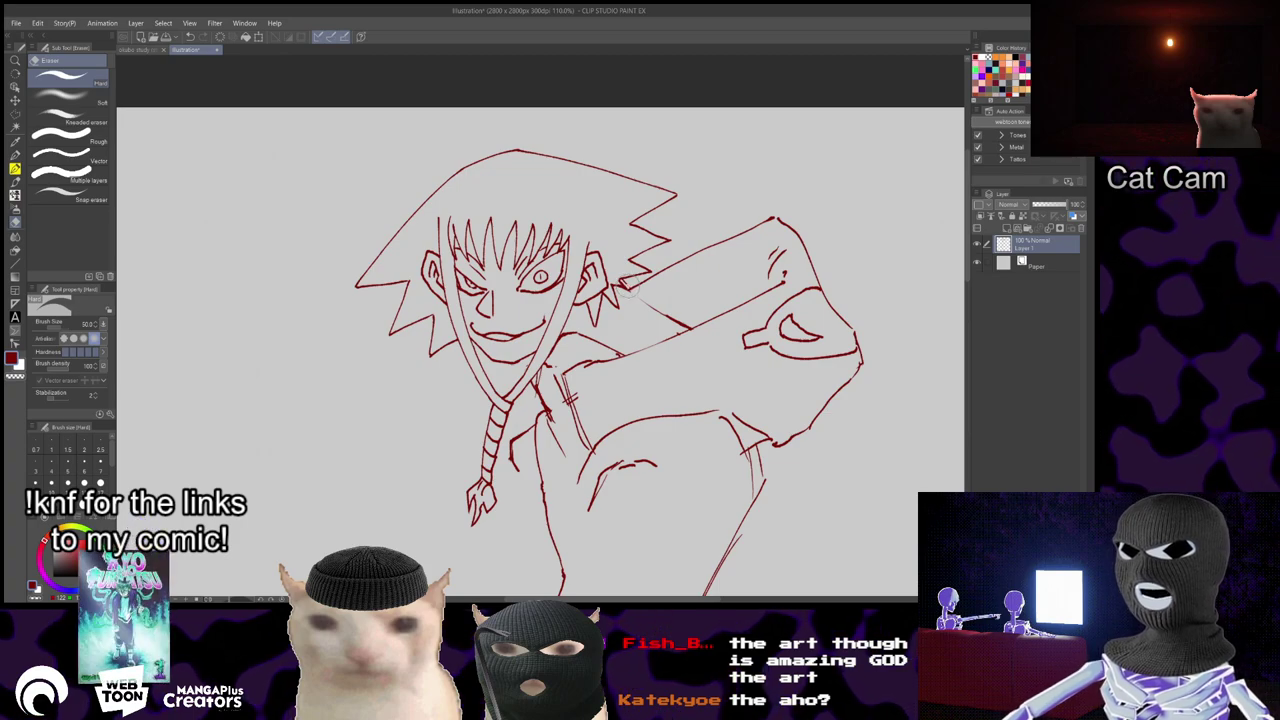
{"action": "key", "text": "p"}
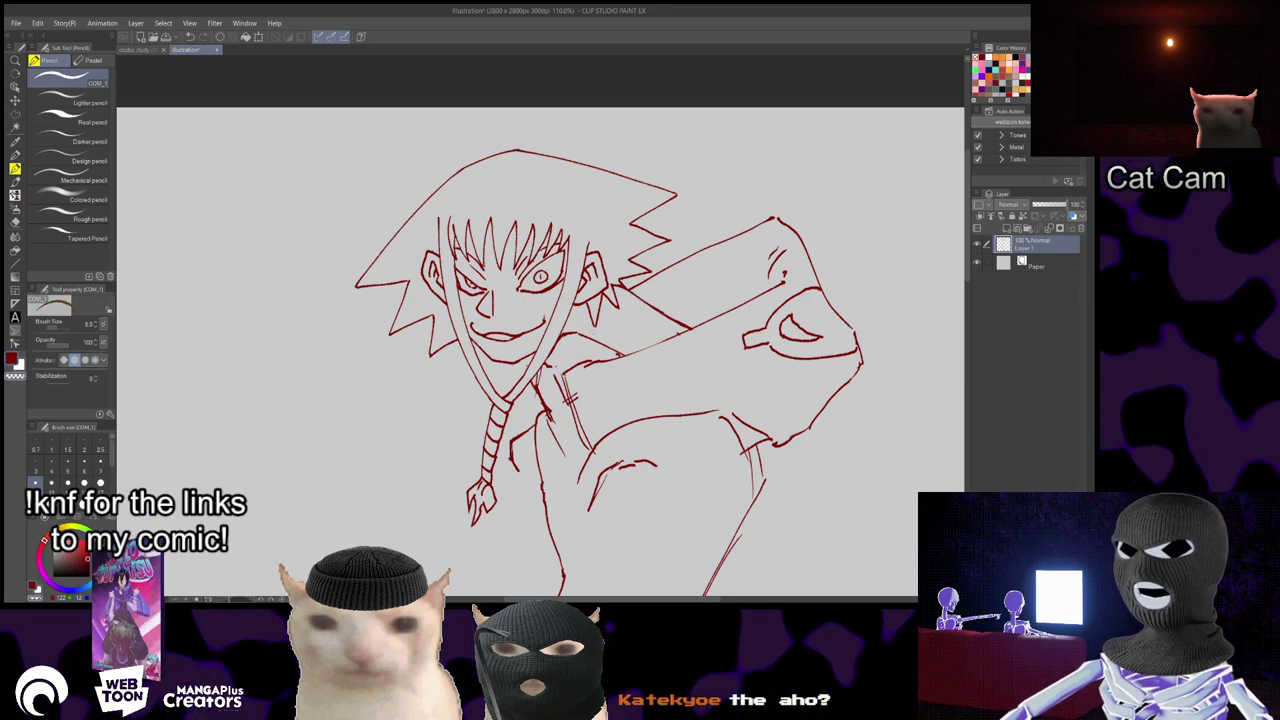
- Examine the whole figure from the head and raised arm down to the trousers and feet
{"action": "left_click_drag", "start_coordinate": [560, 357], "coordinate": [657, 379]}
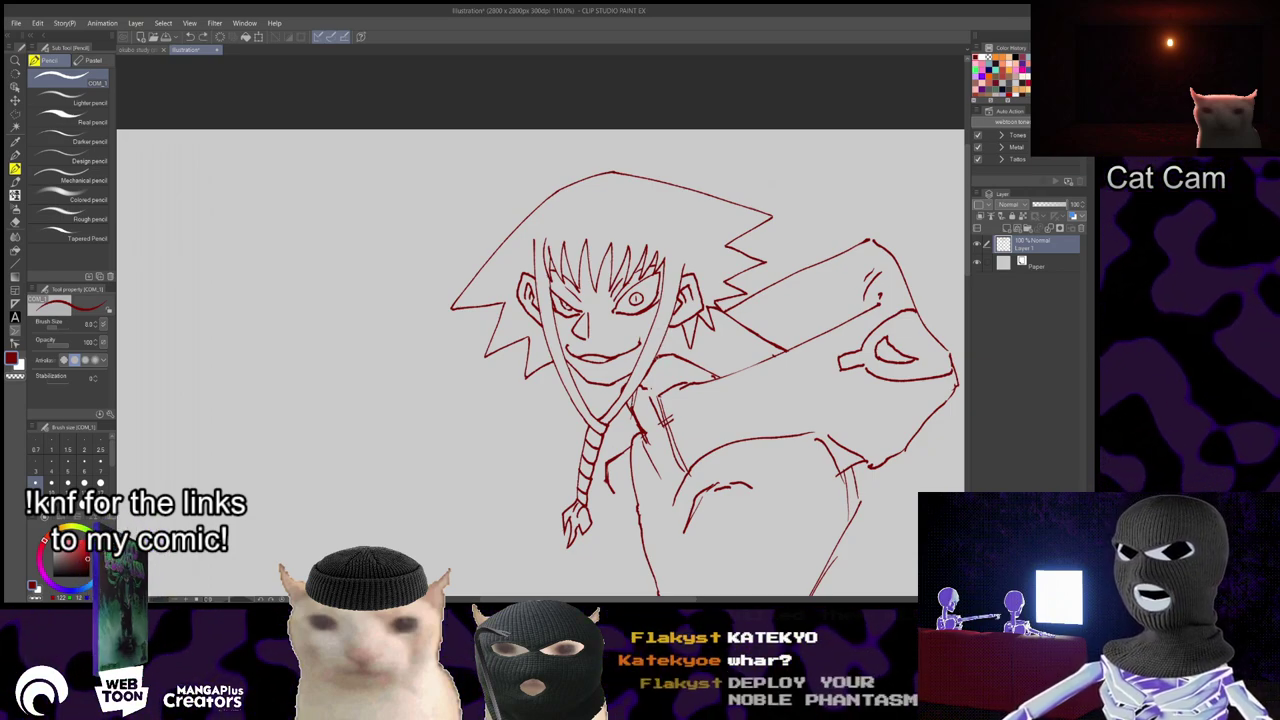
{"action": "left_click_drag", "start_coordinate": [728, 541], "coordinate": [767, 465]}
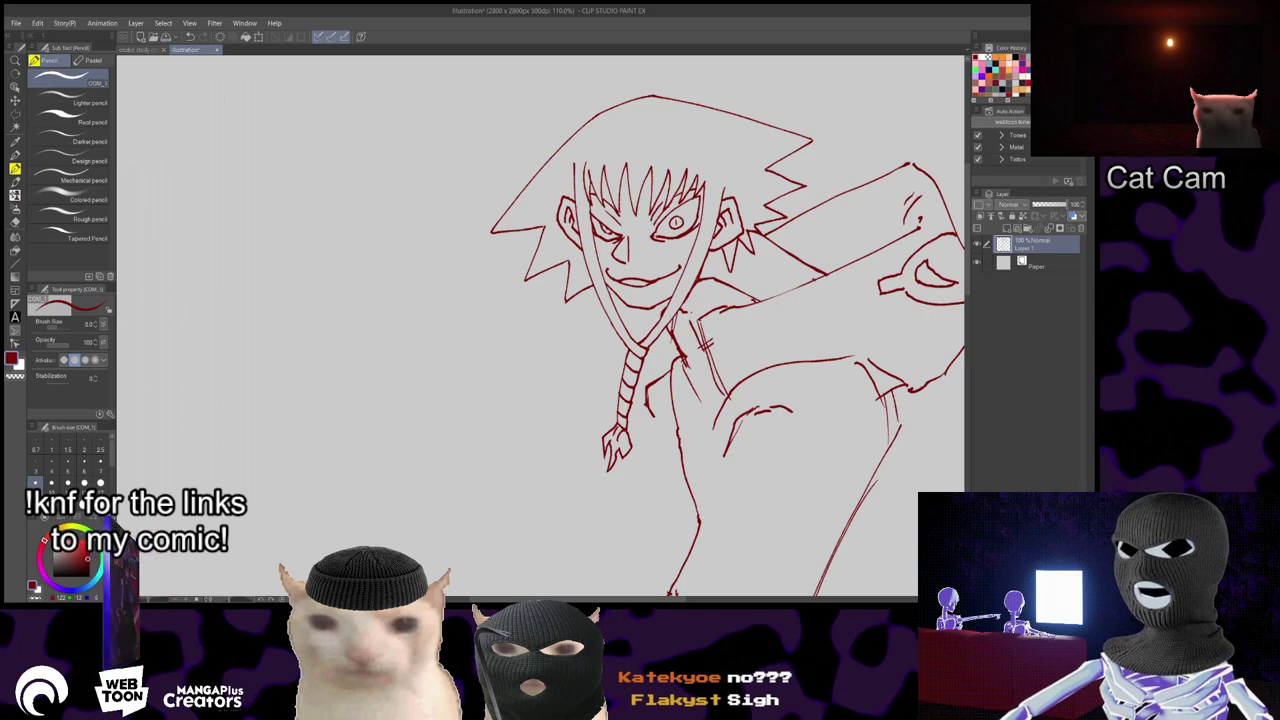
{"action": "scroll", "coordinate": [609, 314], "scroll_direction": "down", "scroll_amount": 4}
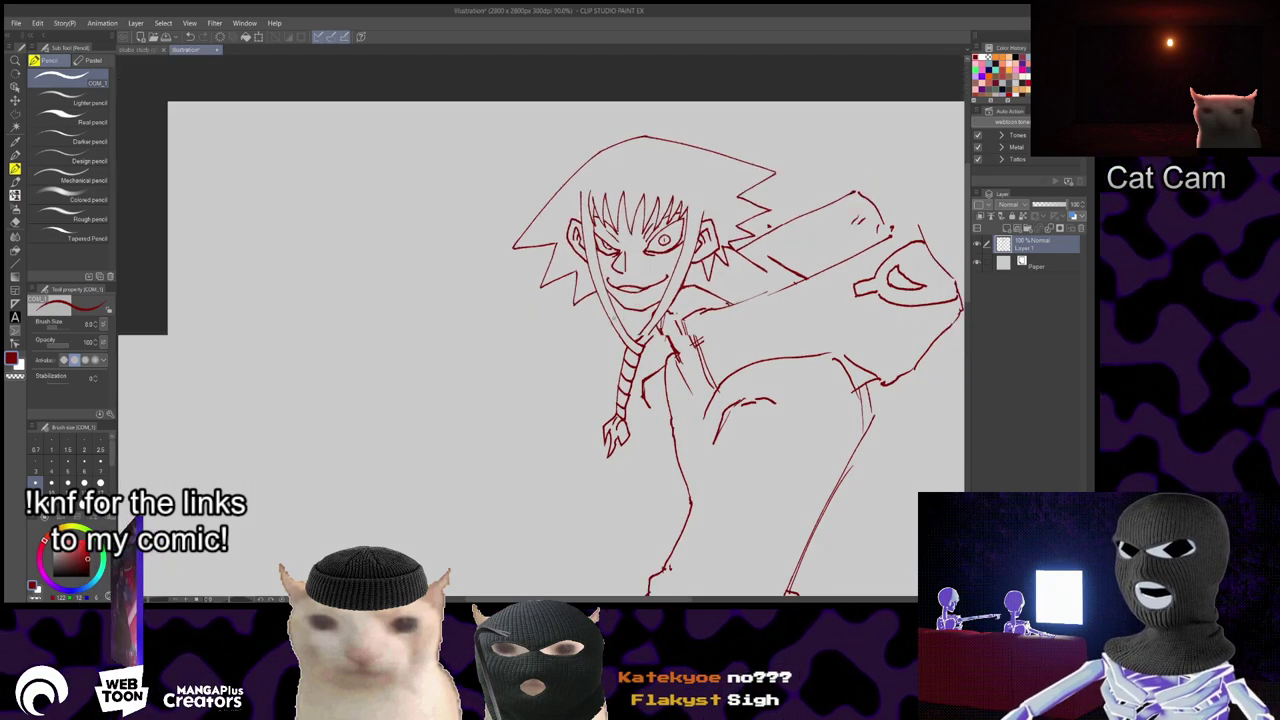
{"action": "left_click_drag", "start_coordinate": [731, 452], "coordinate": [749, 274]}
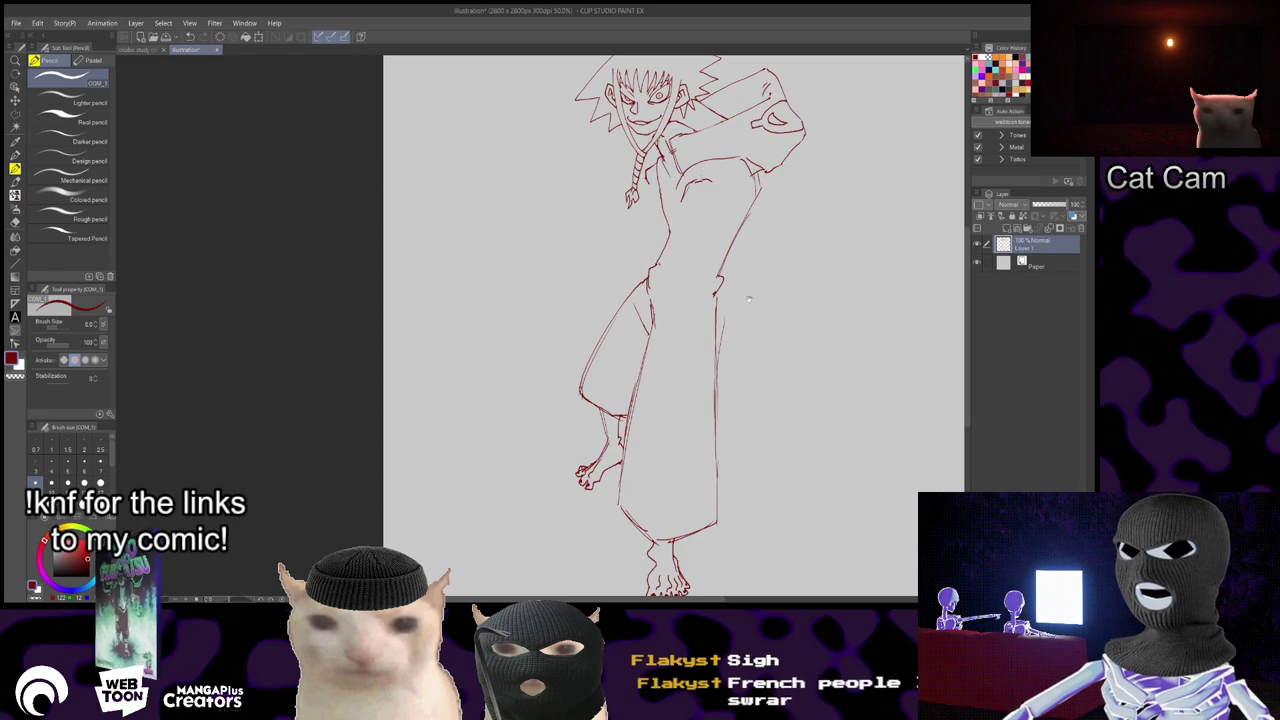
{"action": "left_click_drag", "start_coordinate": [753, 210], "coordinate": [750, 279]}
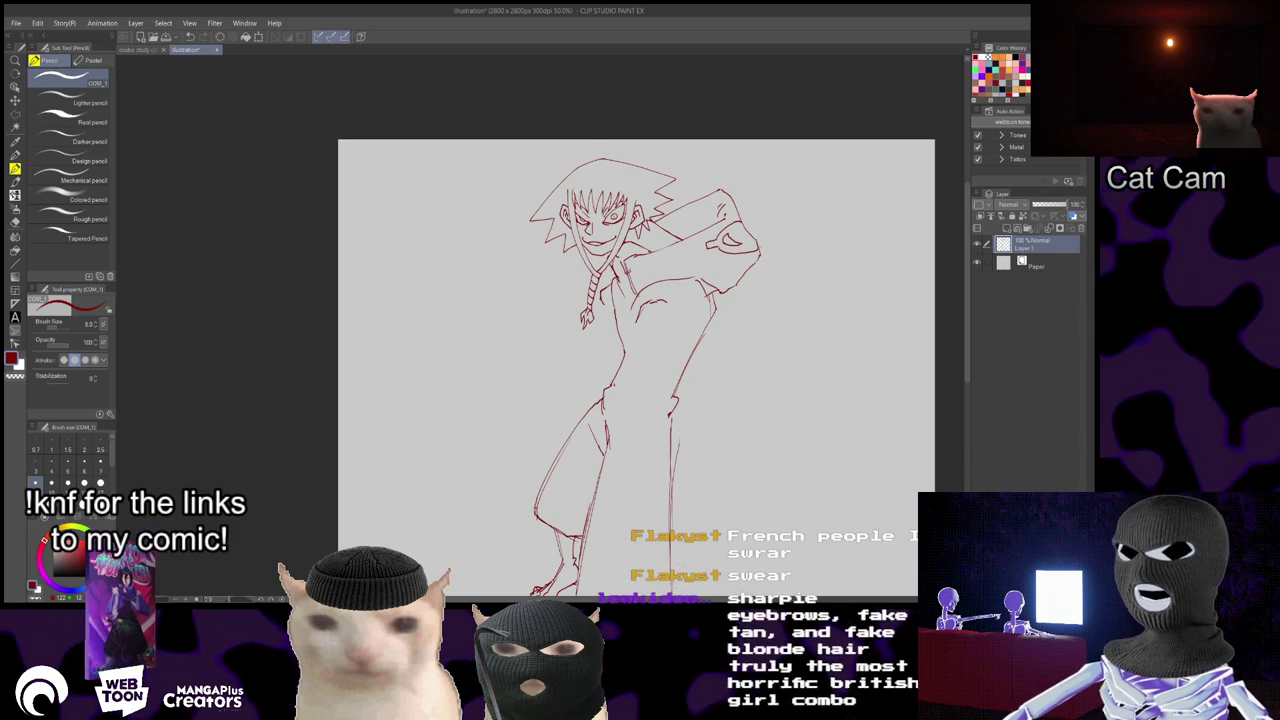
{"action": "scroll", "coordinate": [663, 420], "scroll_direction": "down", "scroll_amount": 1}
{"action": "scroll", "coordinate": [750, 399], "scroll_direction": "down", "scroll_amount": 3}
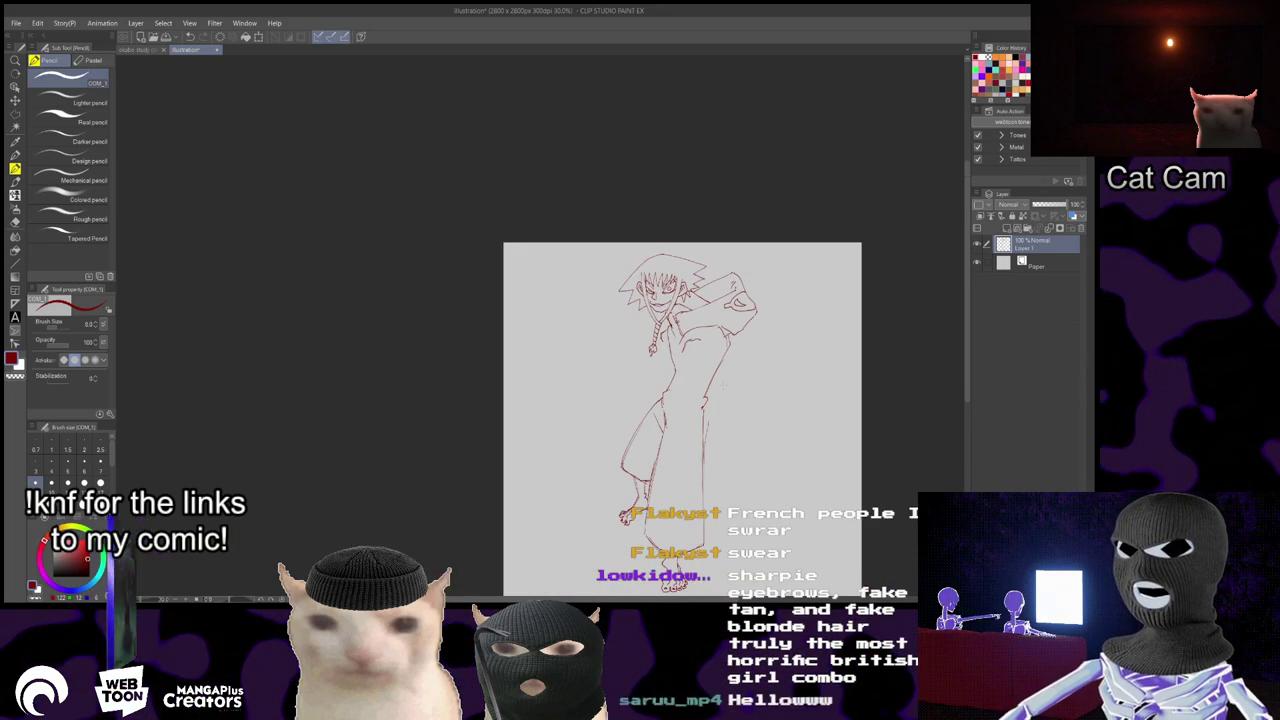
{"action": "scroll", "coordinate": [717, 359], "scroll_direction": "up", "scroll_amount": 2}
{"action": "scroll", "coordinate": [665, 390], "scroll_direction": "up", "scroll_amount": 1}
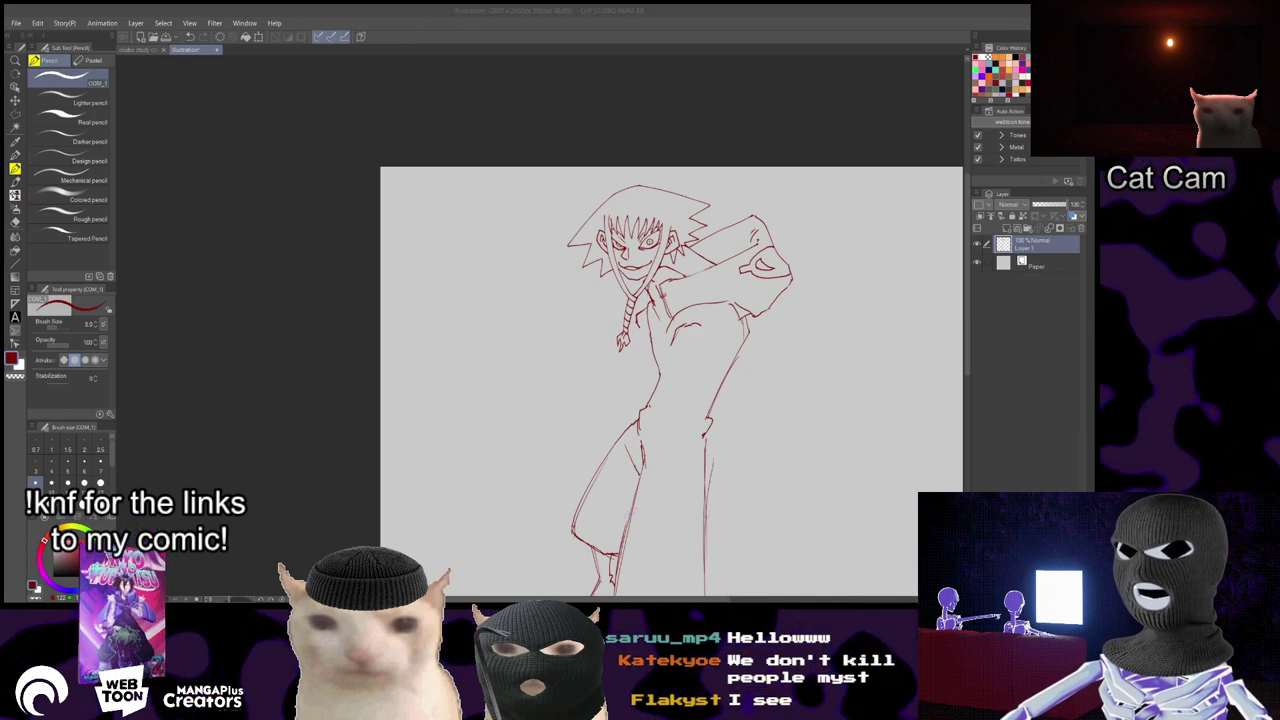
- Add a new raster layer above Layer 1, lower Layer 1's opacity to 43%, and make the new layer active
{"action": "left_click_drag", "start_coordinate": [849, 345], "coordinate": [738, 234]}
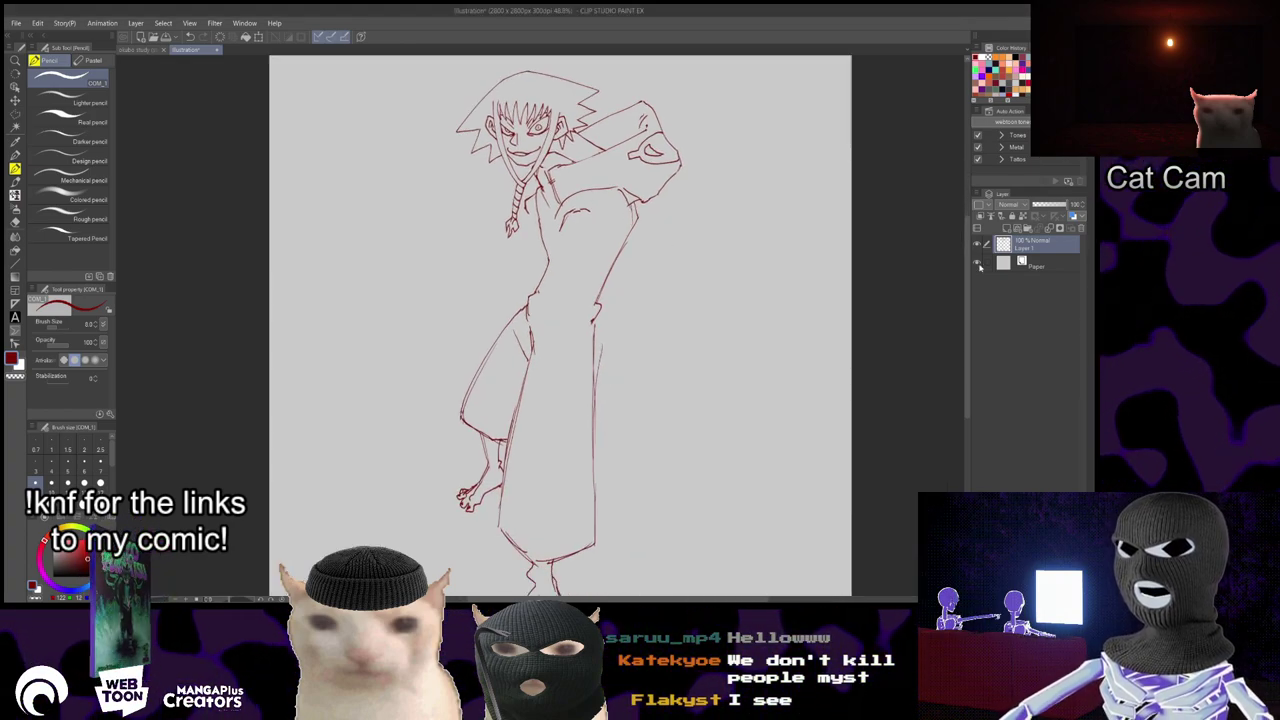
{"action": "left_click", "coordinate": [1006, 228]}
{"action": "left_click", "coordinate": [1033, 265]}
{"action": "left_click", "coordinate": [1047, 205]}
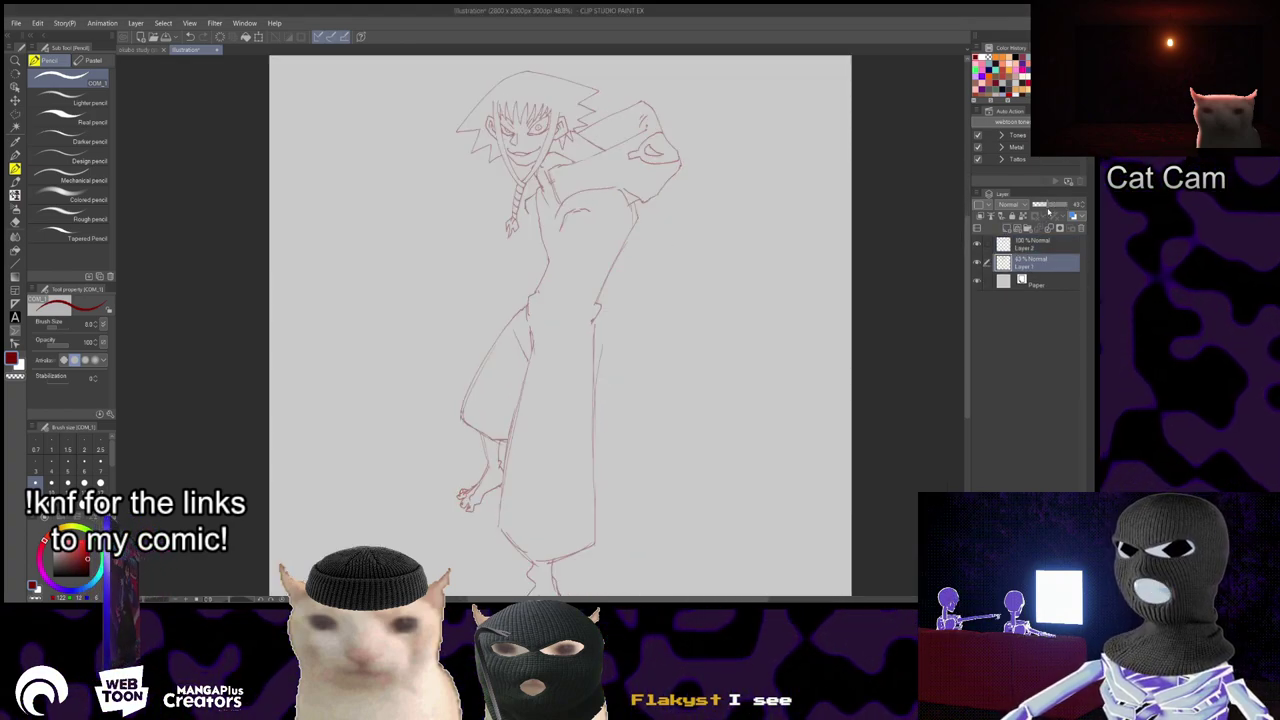
{"action": "left_click", "coordinate": [1030, 245]}
- On Layer 1, extend the curved chest fold below the raised arm with a short downward pencil stroke
{"action": "left_click_drag", "start_coordinate": [614, 303], "coordinate": [658, 315]}
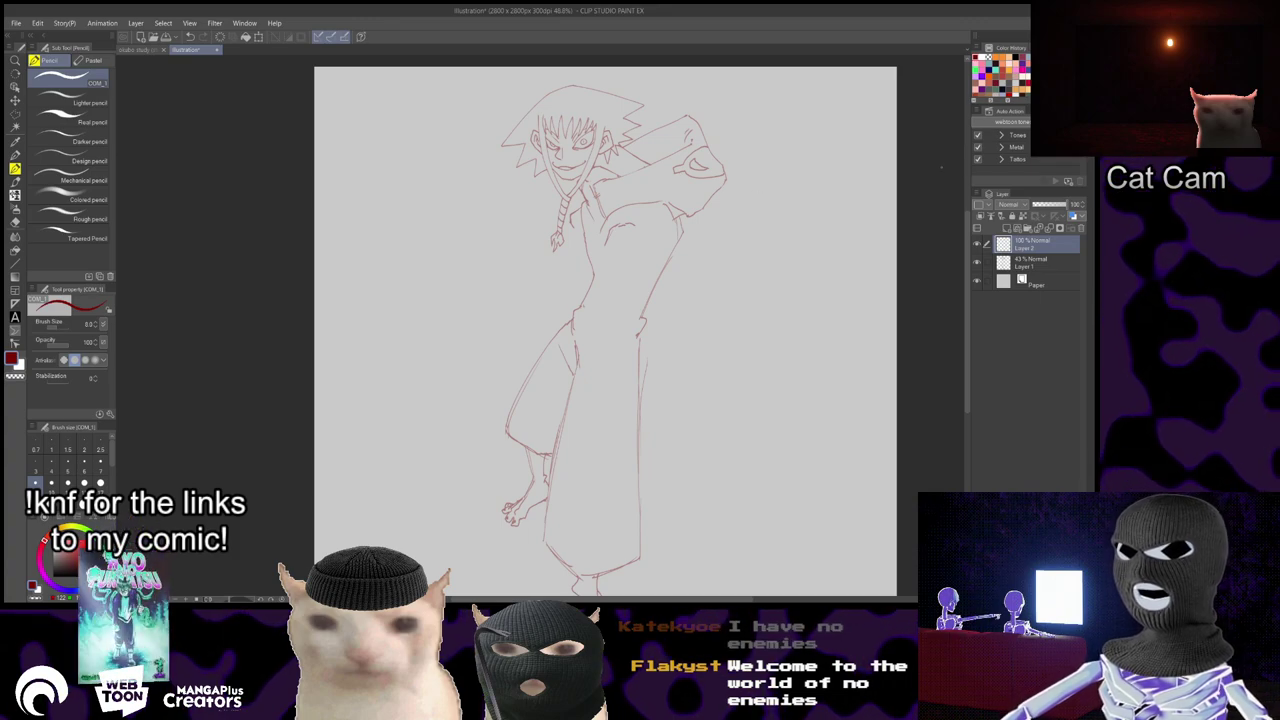
{"action": "scroll", "coordinate": [481, 192], "scroll_direction": "up", "scroll_amount": 1}
{"action": "scroll", "coordinate": [636, 272], "scroll_direction": "up", "scroll_amount": 2}
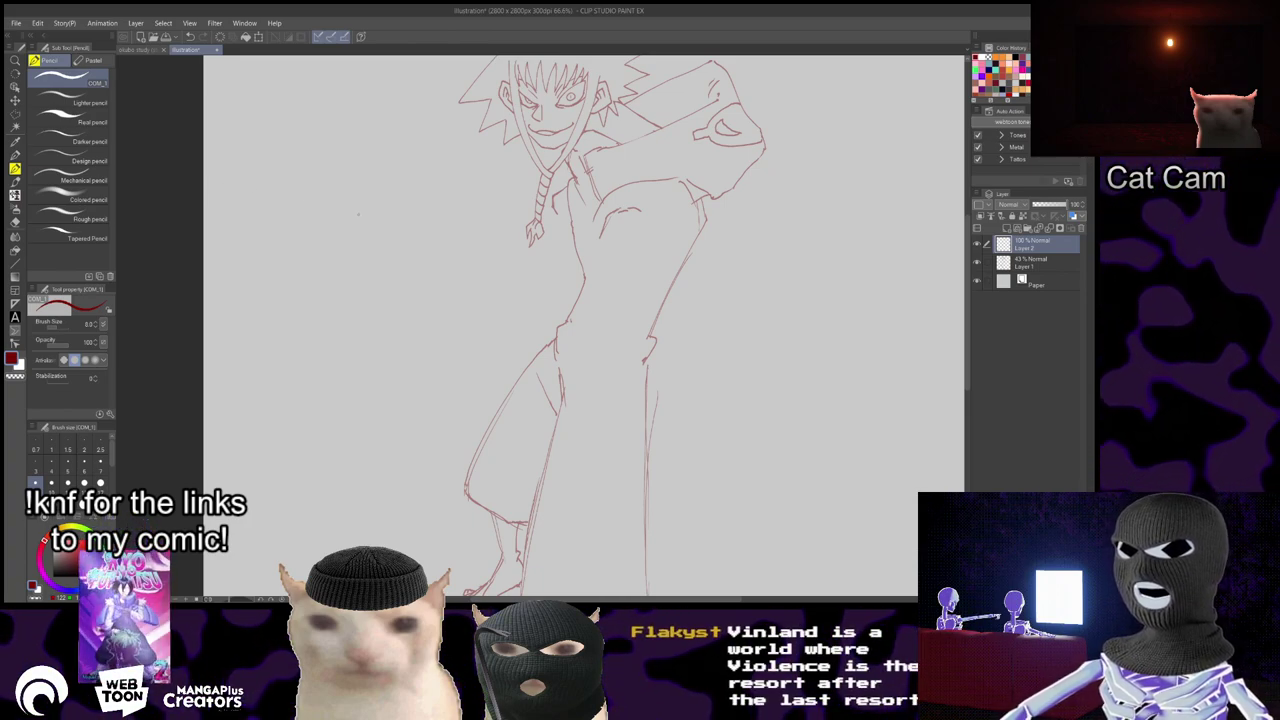
{"action": "left_click_drag", "start_coordinate": [867, 334], "coordinate": [837, 400]}
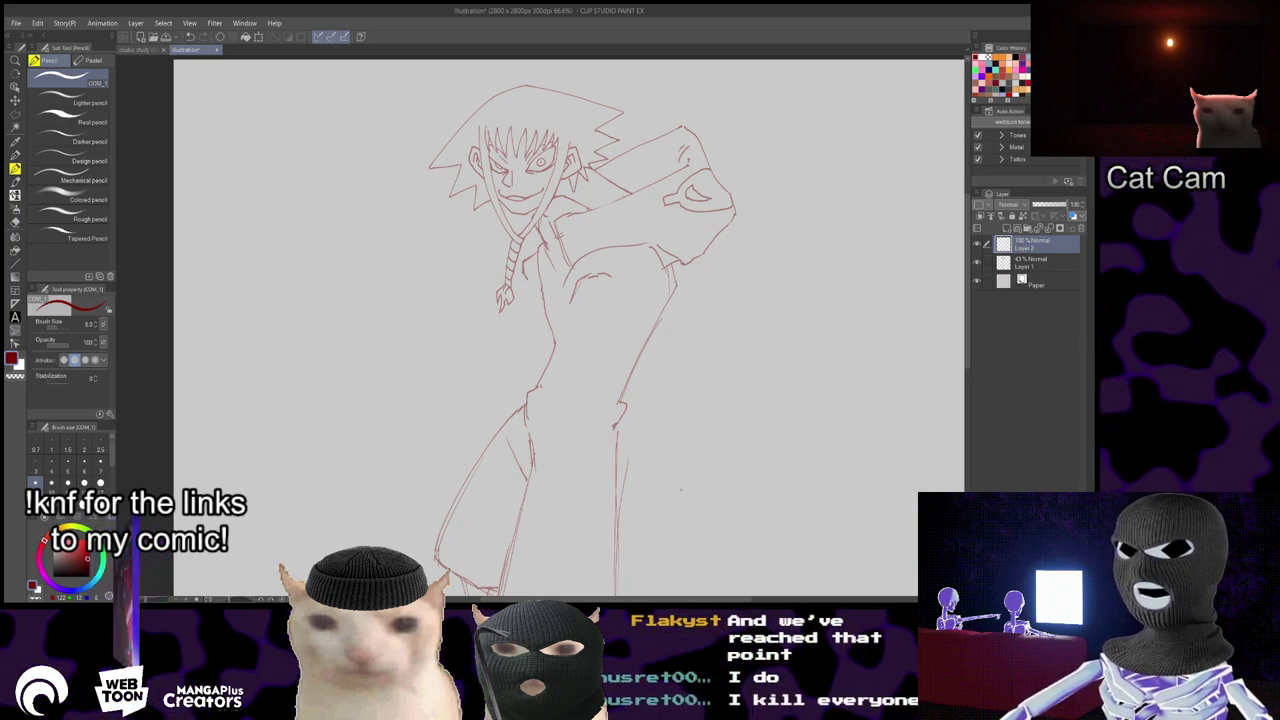
{"action": "mouse_move", "coordinate": [698, 508]}
{"action": "left_mouse_down"}
{"action": "mouse_move", "coordinate": [762, 451]}
{"action": "mouse_move", "coordinate": [738, 440]}
{"action": "left_mouse_up"}
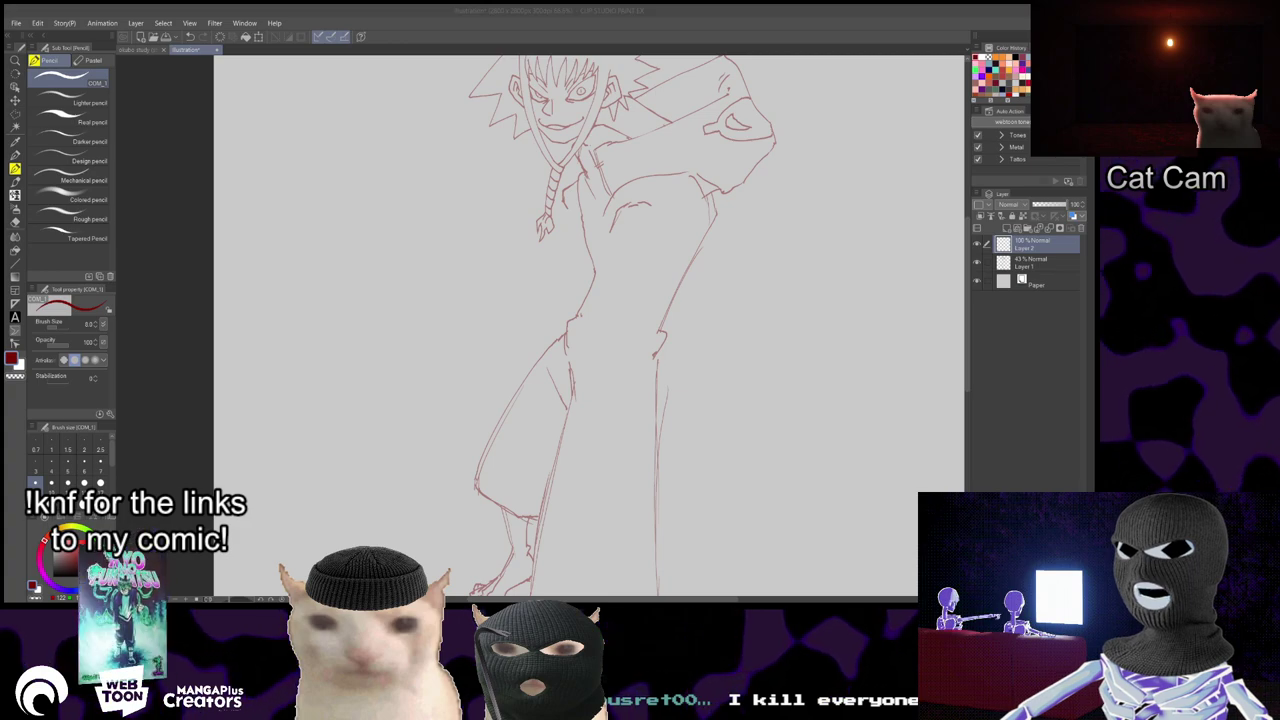
{"action": "left_click", "coordinate": [1035, 262]}
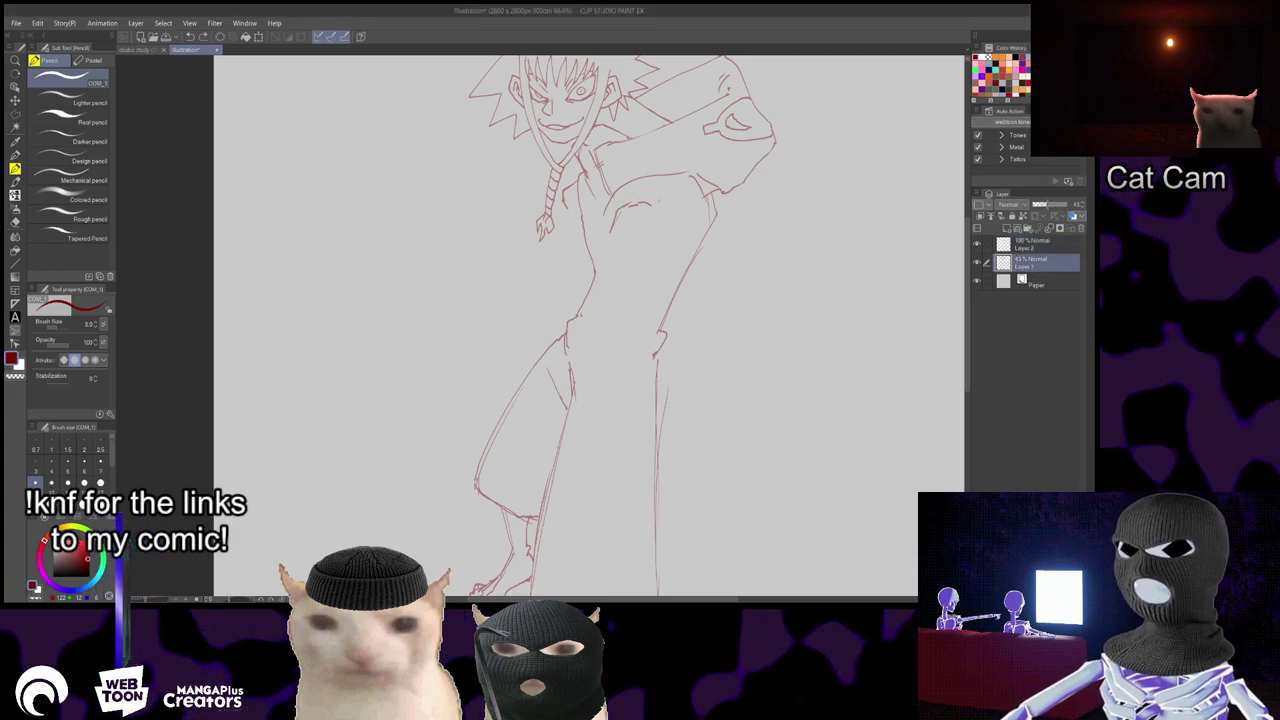
{"action": "scroll", "coordinate": [645, 200], "scroll_direction": "up", "scroll_amount": 1}
{"action": "left_click_drag", "start_coordinate": [612, 206], "coordinate": [674, 228]}
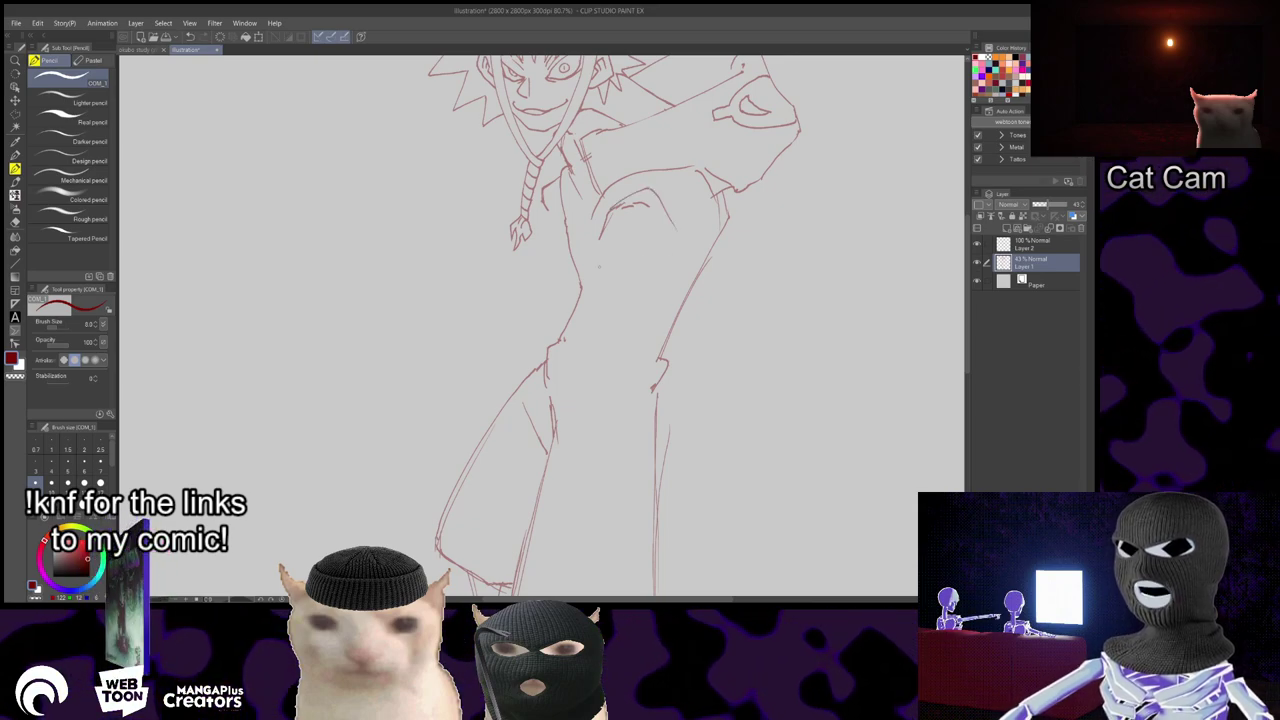
{"action": "left_click", "coordinate": [1032, 244]}
{"action": "left_click_drag", "start_coordinate": [699, 481], "coordinate": [691, 535]}
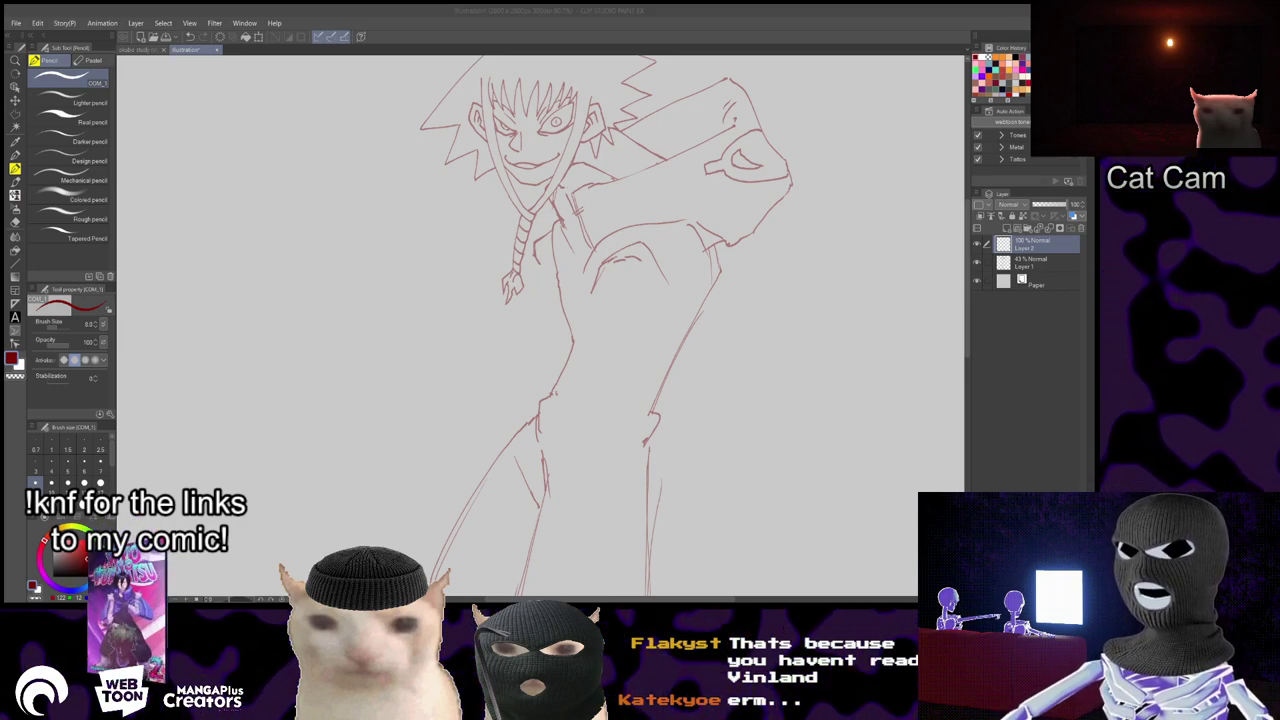
{"action": "left_click", "coordinate": [638, 298]}
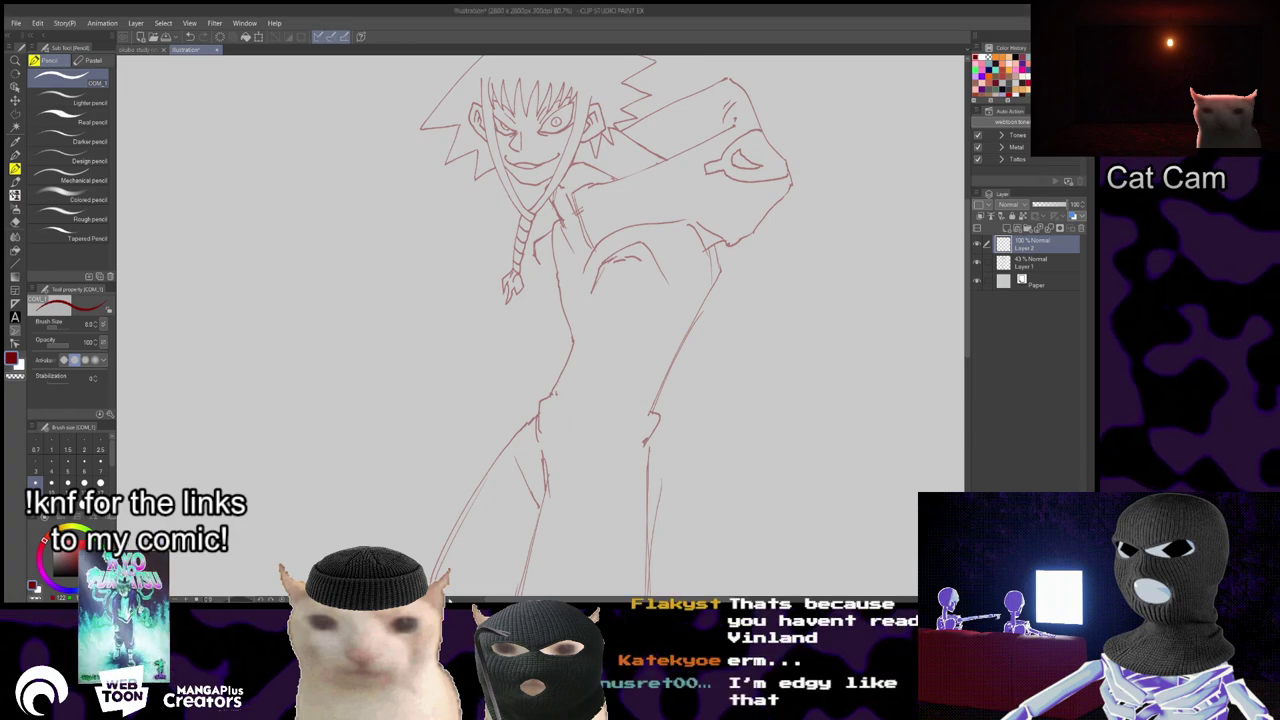
- On Layer 1, erase the front torso line and redraw it as a rounded bust contour tapering into the waist
{"action": "left_click", "coordinate": [1035, 262]}
{"action": "key", "text": "e"}
{"action": "mouse_move", "coordinate": [558, 268]}
{"action": "left_mouse_down"}
{"action": "mouse_move", "coordinate": [570, 335]}
{"action": "mouse_move", "coordinate": [568, 307]}
{"action": "left_mouse_up"}
{"action": "key", "text": "p"}
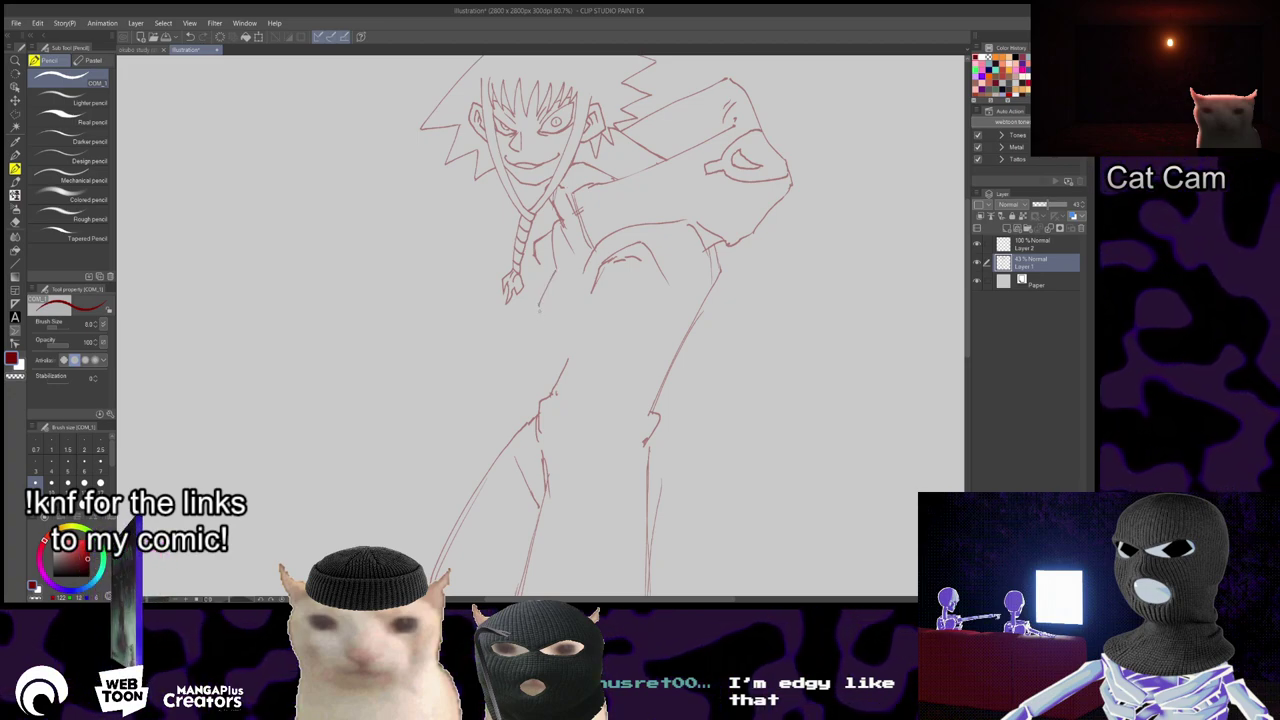
{"action": "key", "text": "ctrl+z"}
{"action": "mouse_move", "coordinate": [552, 275]}
{"action": "left_mouse_down"}
{"action": "mouse_move", "coordinate": [538, 306]}
{"action": "mouse_move", "coordinate": [568, 335]}
{"action": "mouse_move", "coordinate": [568, 360]}
{"action": "mouse_move", "coordinate": [604, 354]}
{"action": "mouse_move", "coordinate": [593, 349]}
{"action": "left_mouse_up"}
{"action": "key", "text": "ctrl+z"}
{"action": "mouse_move", "coordinate": [721, 457]}
{"action": "left_mouse_down"}
{"action": "mouse_move", "coordinate": [743, 480]}
{"action": "mouse_move", "coordinate": [814, 395]}
{"action": "mouse_move", "coordinate": [780, 491]}
{"action": "mouse_move", "coordinate": [782, 540]}
{"action": "left_mouse_up"}
{"action": "left_click", "coordinate": [1032, 248]}
{"action": "left_click_drag", "start_coordinate": [760, 498], "coordinate": [772, 456]}
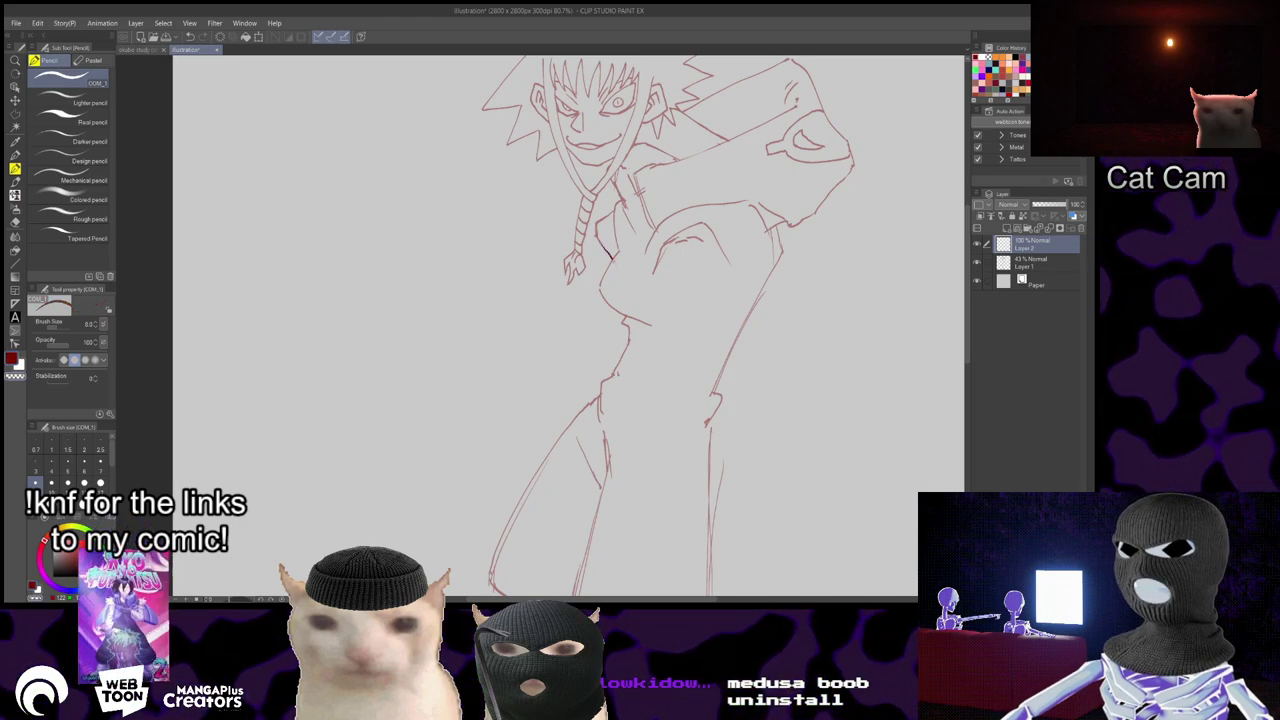
- On Layer 1, erase the rough collar lines, redraw the collar edges cleanly, and add small oval details below the neck
{"action": "mouse_move", "coordinate": [730, 498]}
{"action": "left_mouse_down"}
{"action": "mouse_move", "coordinate": [709, 536]}
{"action": "mouse_move", "coordinate": [734, 400]}
{"action": "mouse_move", "coordinate": [723, 554]}
{"action": "mouse_move", "coordinate": [635, 517]}
{"action": "mouse_move", "coordinate": [634, 470]}
{"action": "left_mouse_up"}
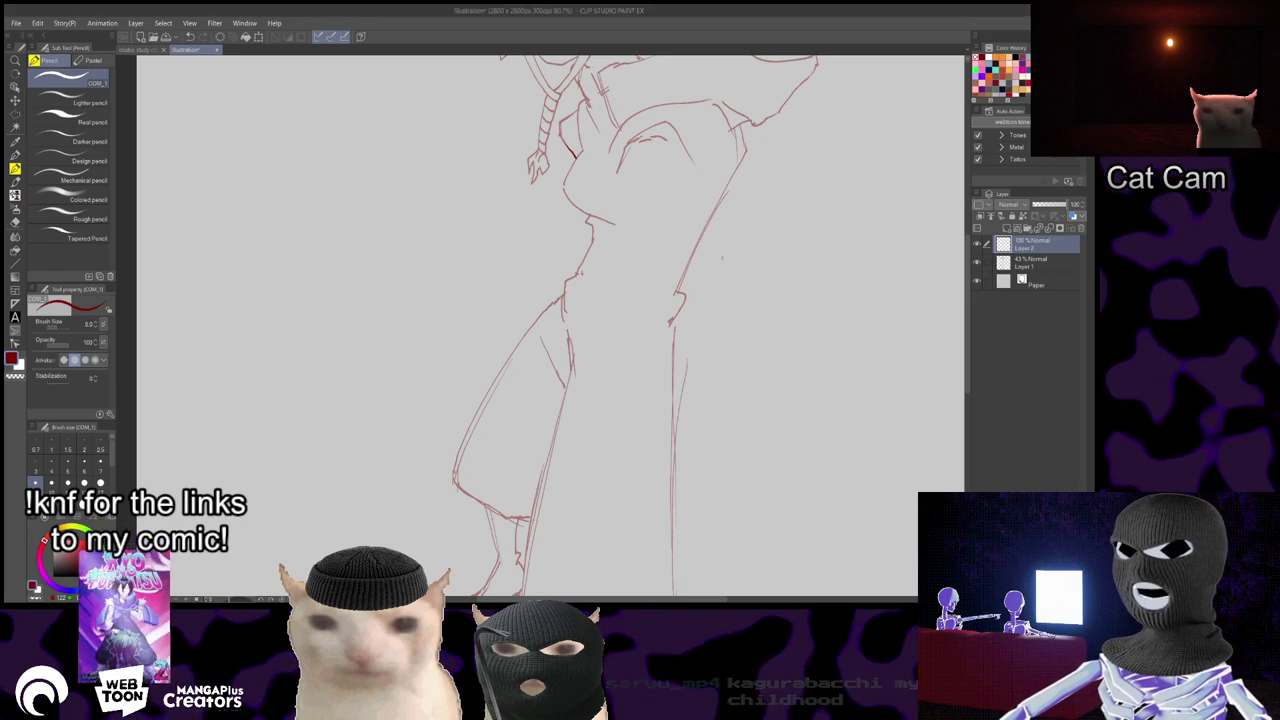
{"action": "scroll", "coordinate": [734, 265], "scroll_direction": "down", "scroll_amount": 1}
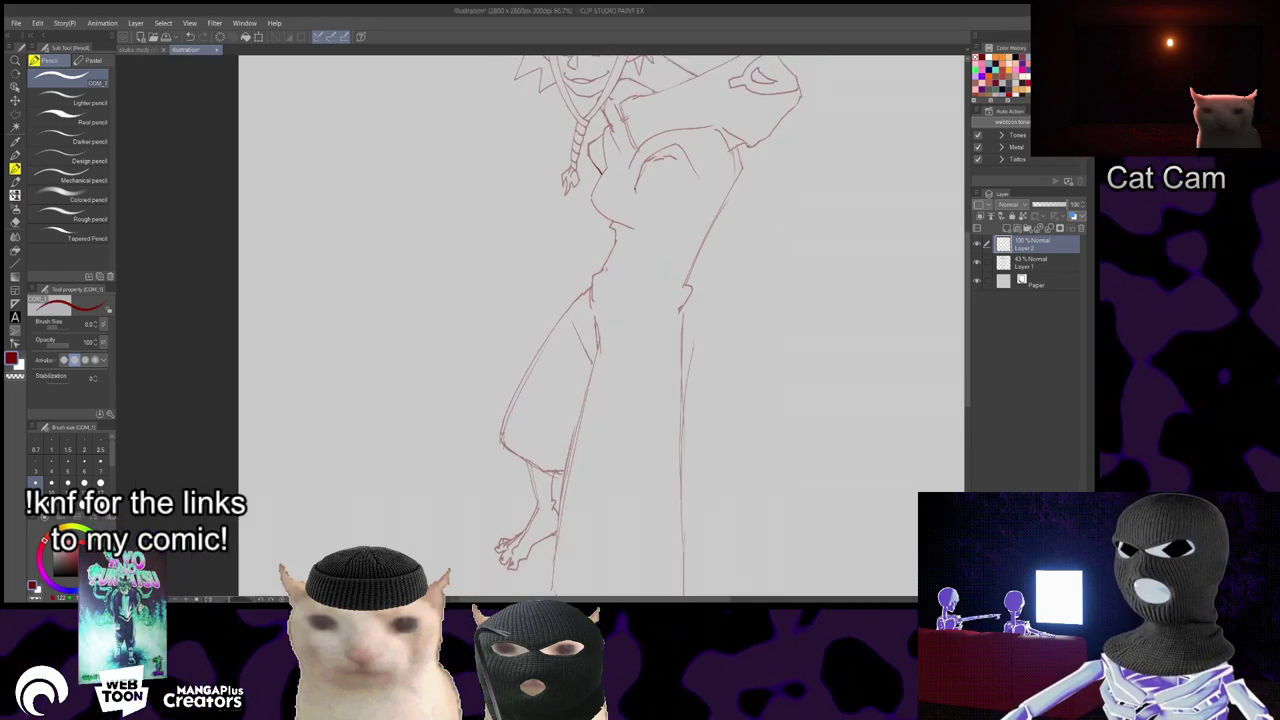
{"action": "left_click_drag", "start_coordinate": [686, 384], "coordinate": [660, 440]}
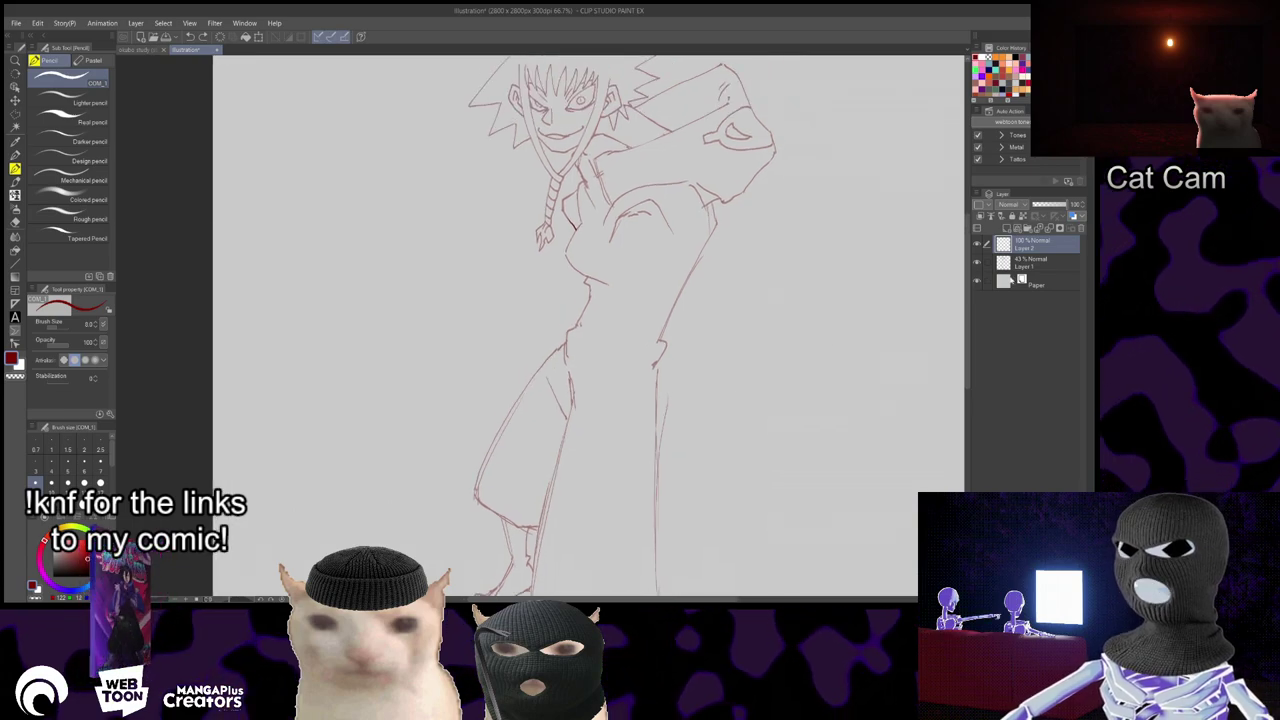
{"action": "key", "text": "alt+["}
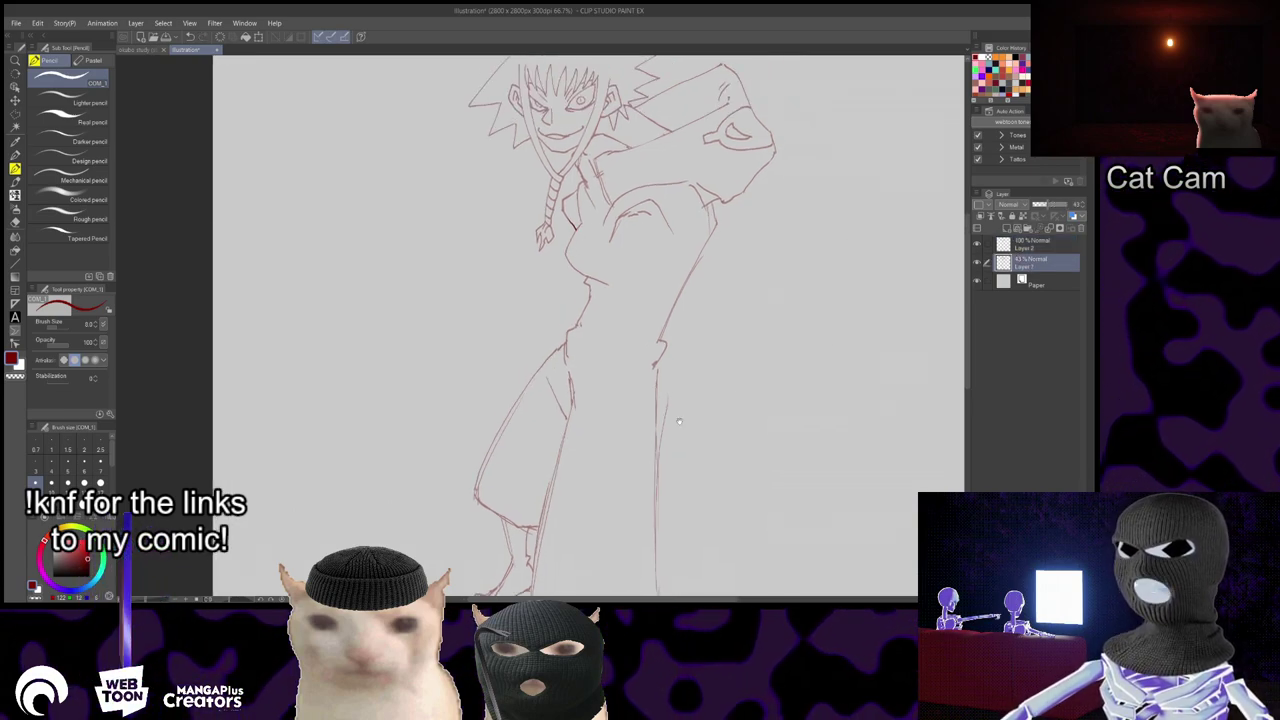
{"action": "left_click_drag", "start_coordinate": [668, 456], "coordinate": [680, 466]}
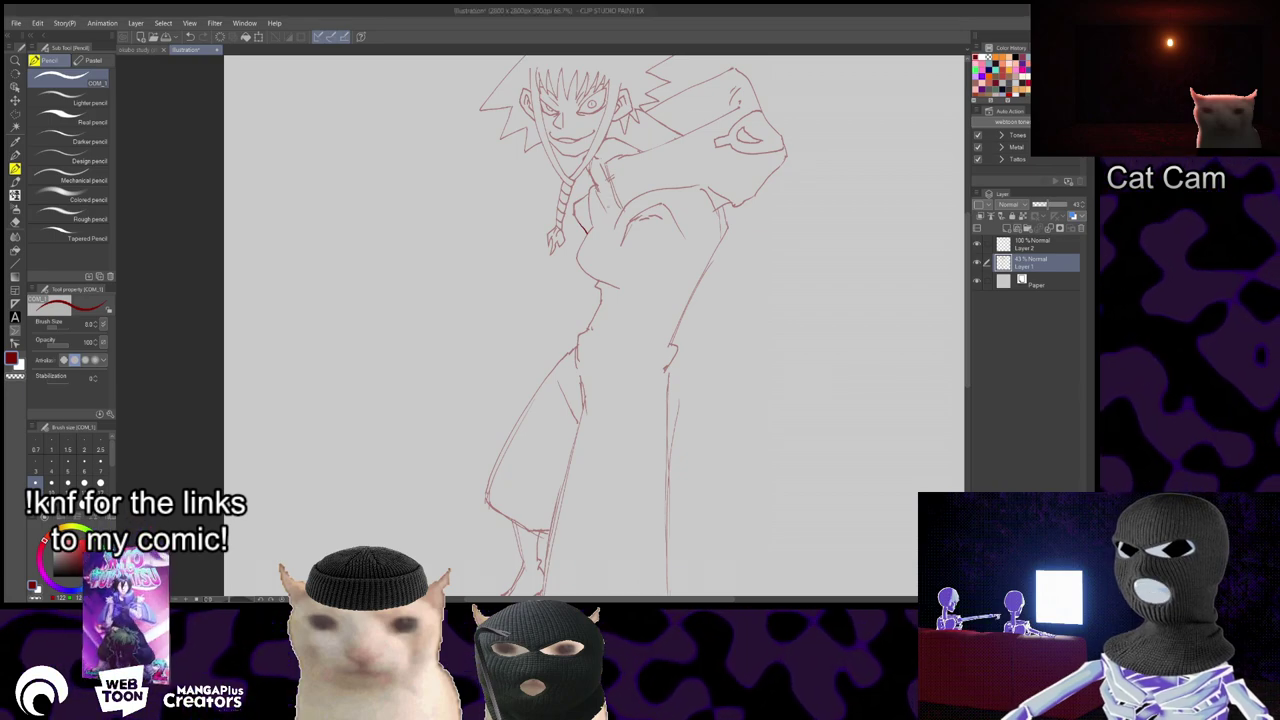
{"action": "left_click_drag", "start_coordinate": [636, 186], "coordinate": [658, 230]}
{"action": "key", "text": "e"}
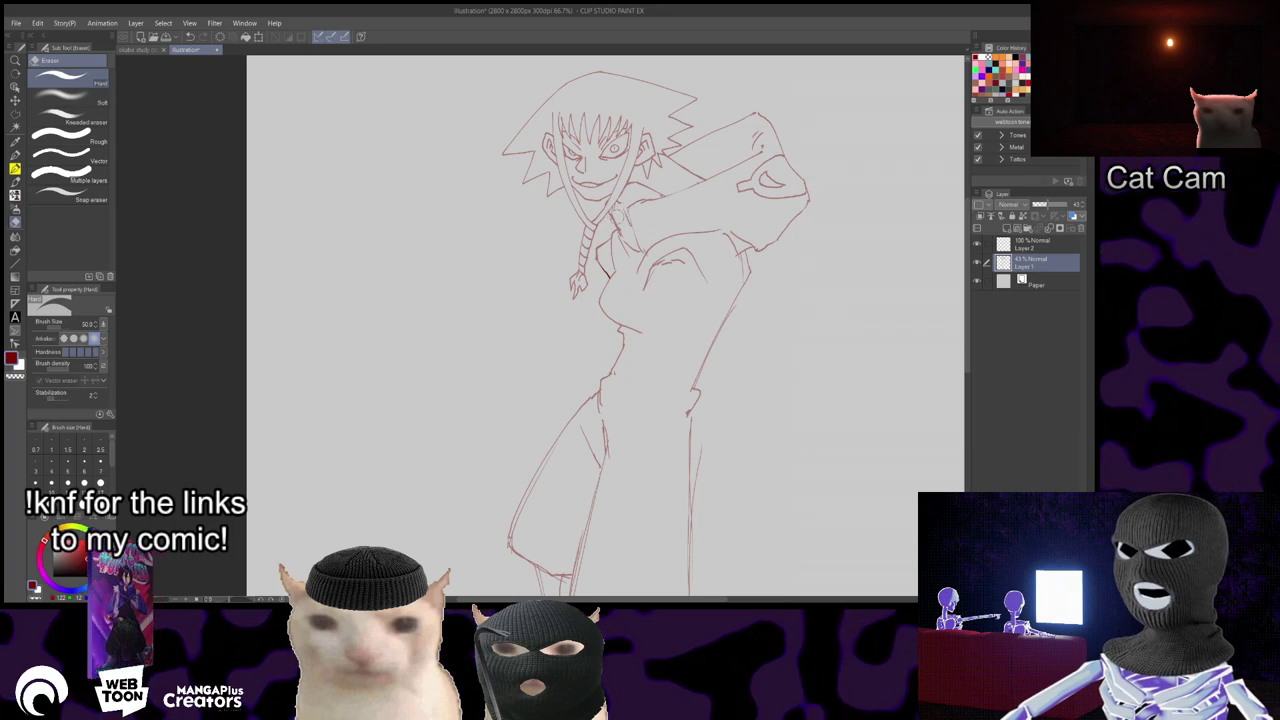
{"action": "key", "text": "p"}
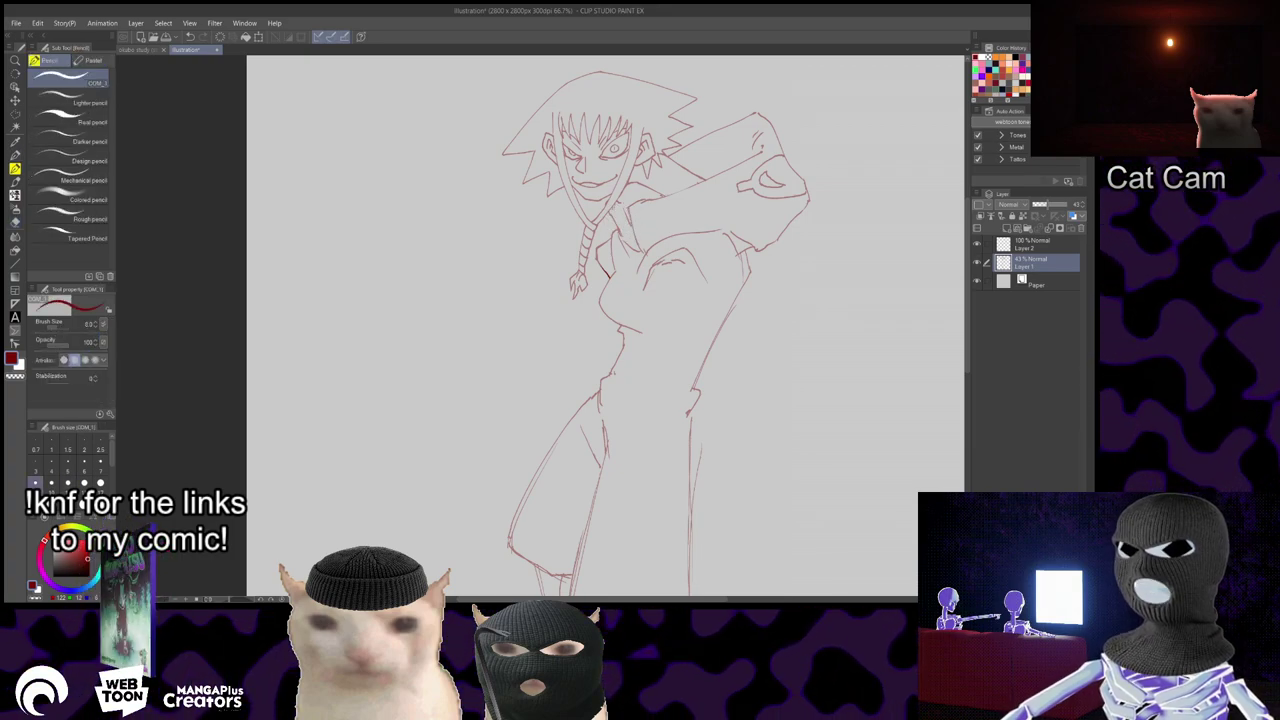
{"action": "left_click_drag", "start_coordinate": [632, 210], "coordinate": [638, 226]}
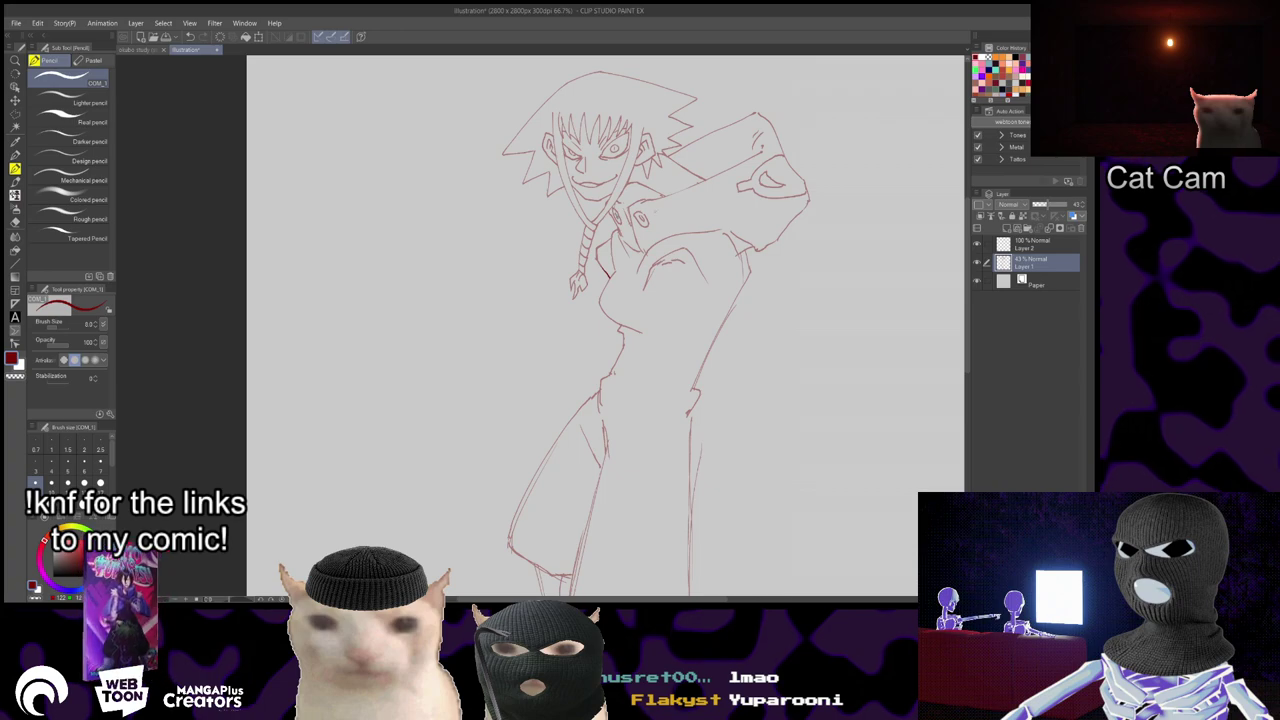
{"action": "left_click_drag", "start_coordinate": [721, 462], "coordinate": [714, 494]}
{"action": "left_click_drag", "start_coordinate": [722, 578], "coordinate": [711, 514]}
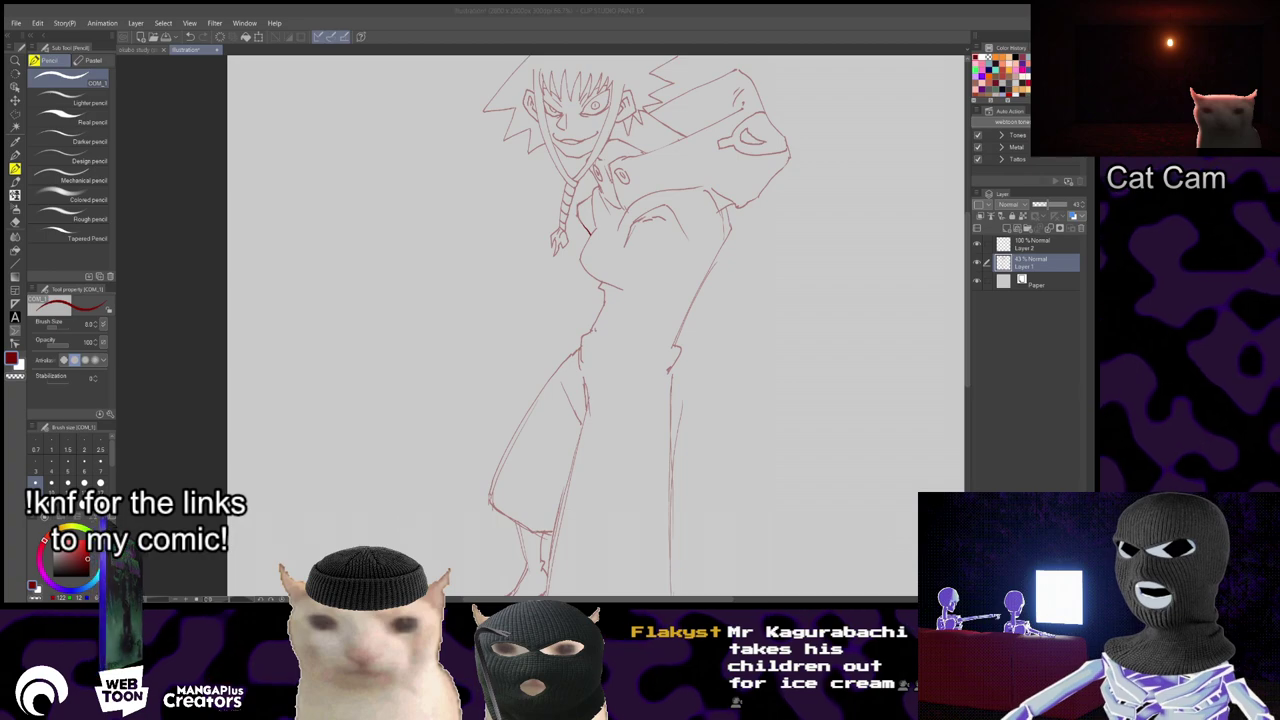
{"action": "key", "text": "alt+Tab"}
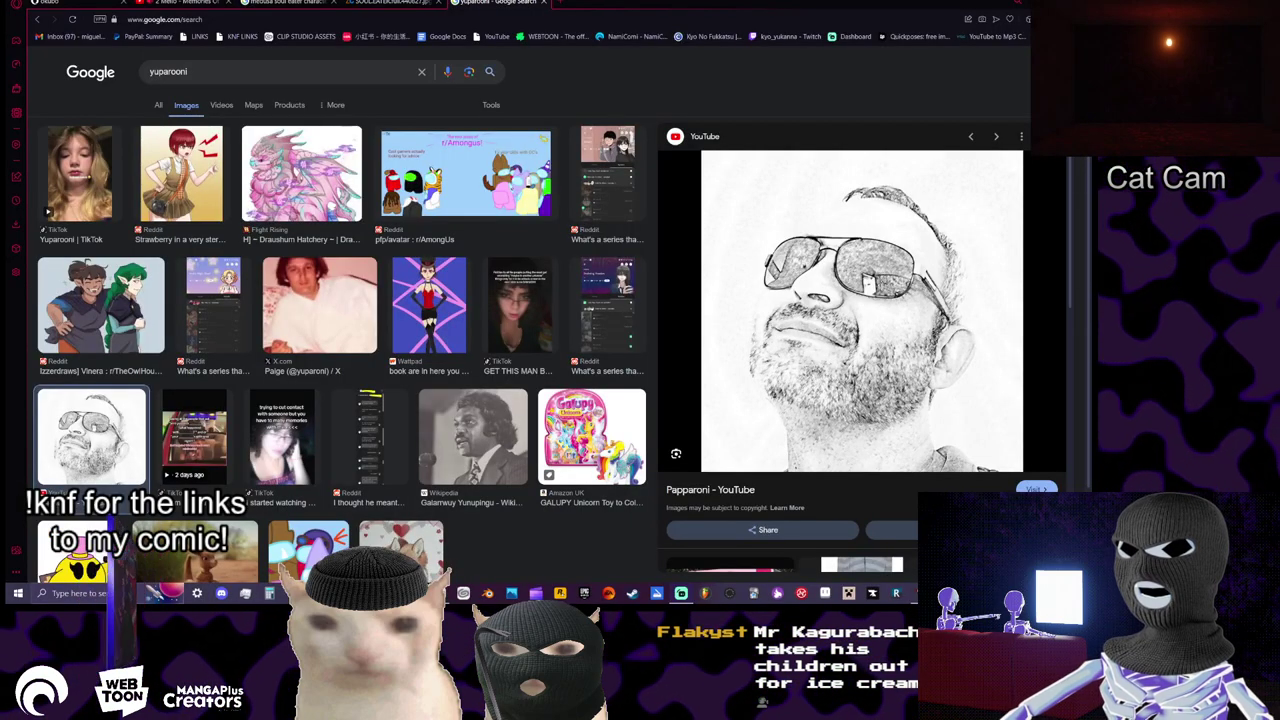
{"action": "key", "text": "alt+Tab"}
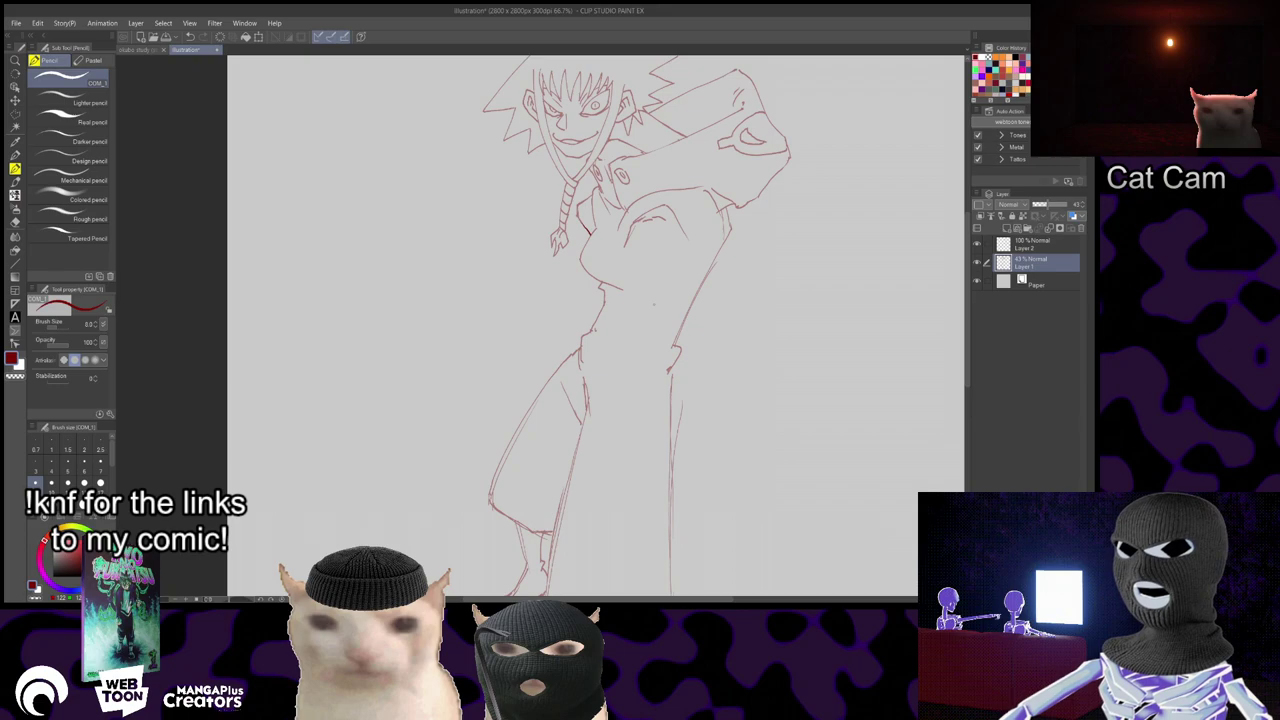
{"action": "left_click_drag", "start_coordinate": [635, 493], "coordinate": [617, 555]}
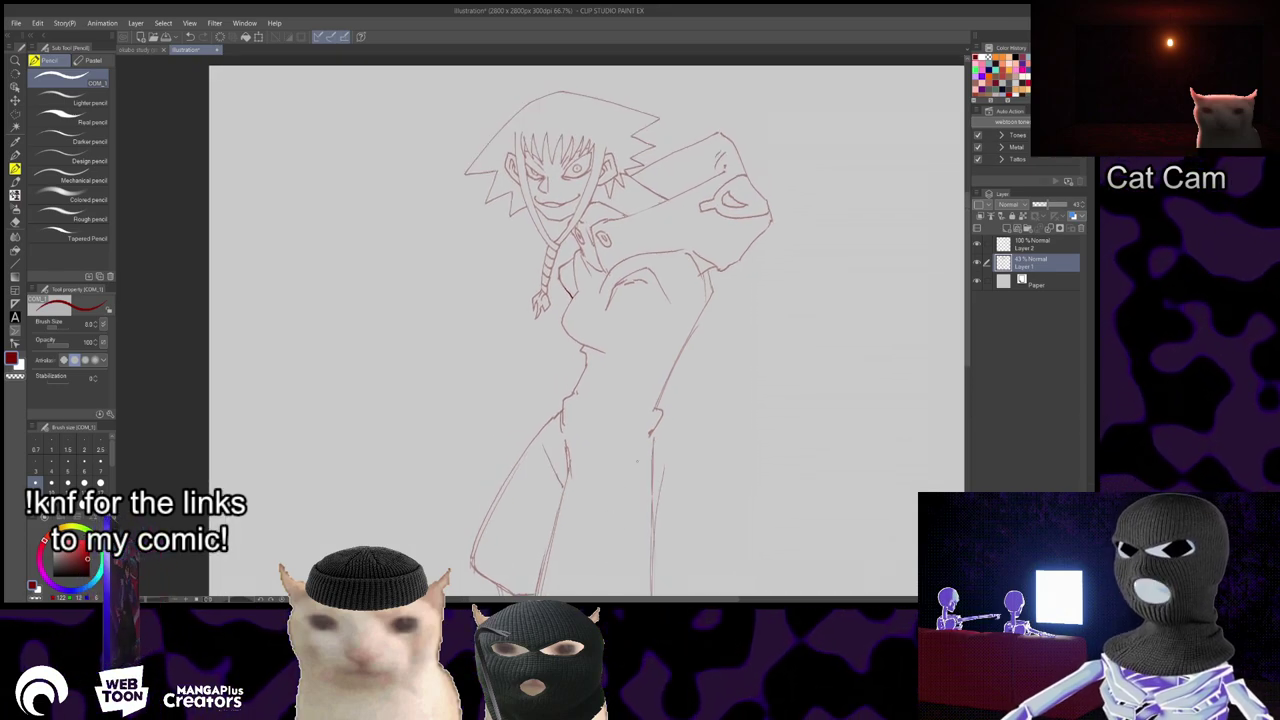
{"action": "left_click", "coordinate": [1025, 243]}
{"action": "left_click_drag", "start_coordinate": [714, 456], "coordinate": [739, 483]}
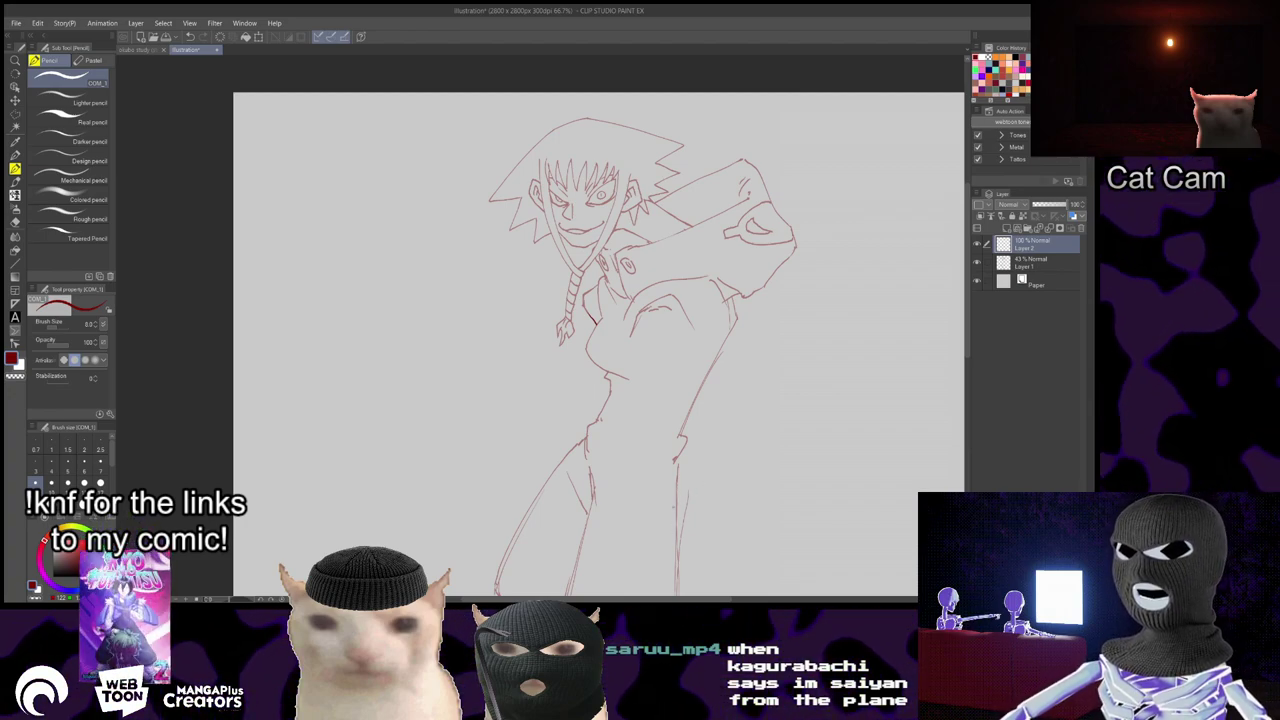
{"action": "key", "text": "alt+bracketleft"}
{"action": "key", "text": "e"}
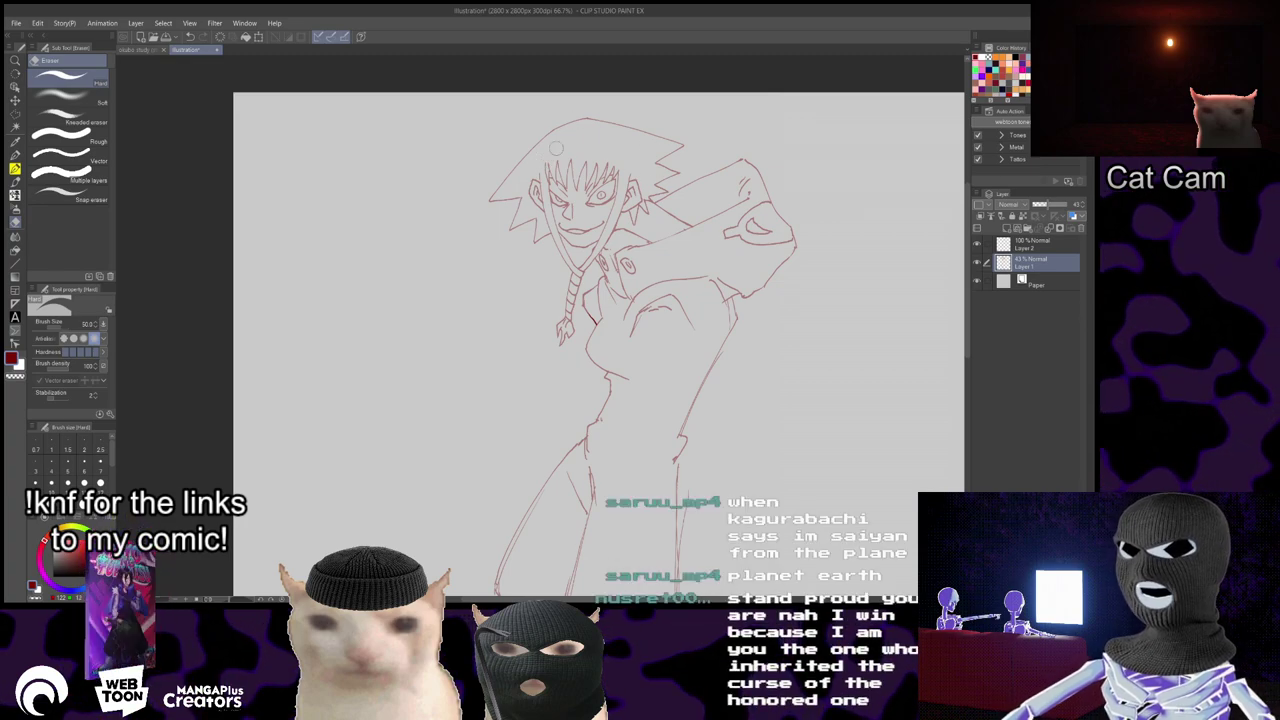
{"action": "key", "text": "p"}
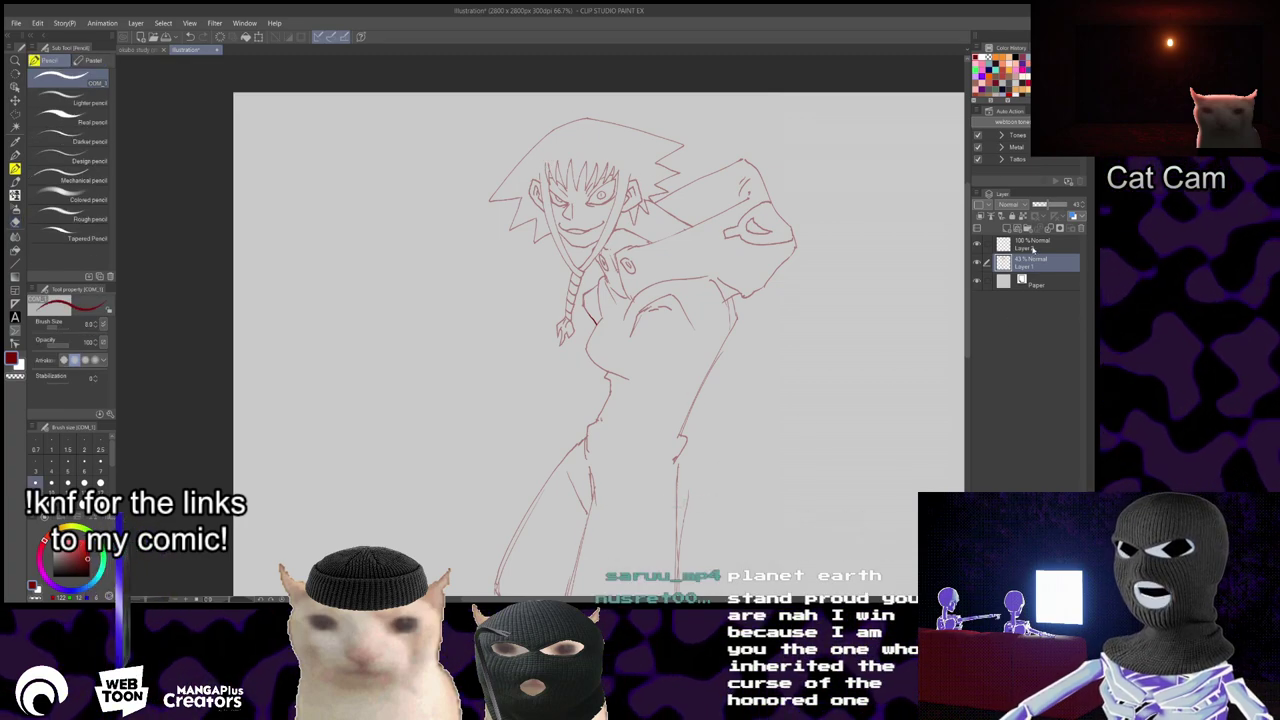
{"action": "key", "text": "alt+bracketright"}
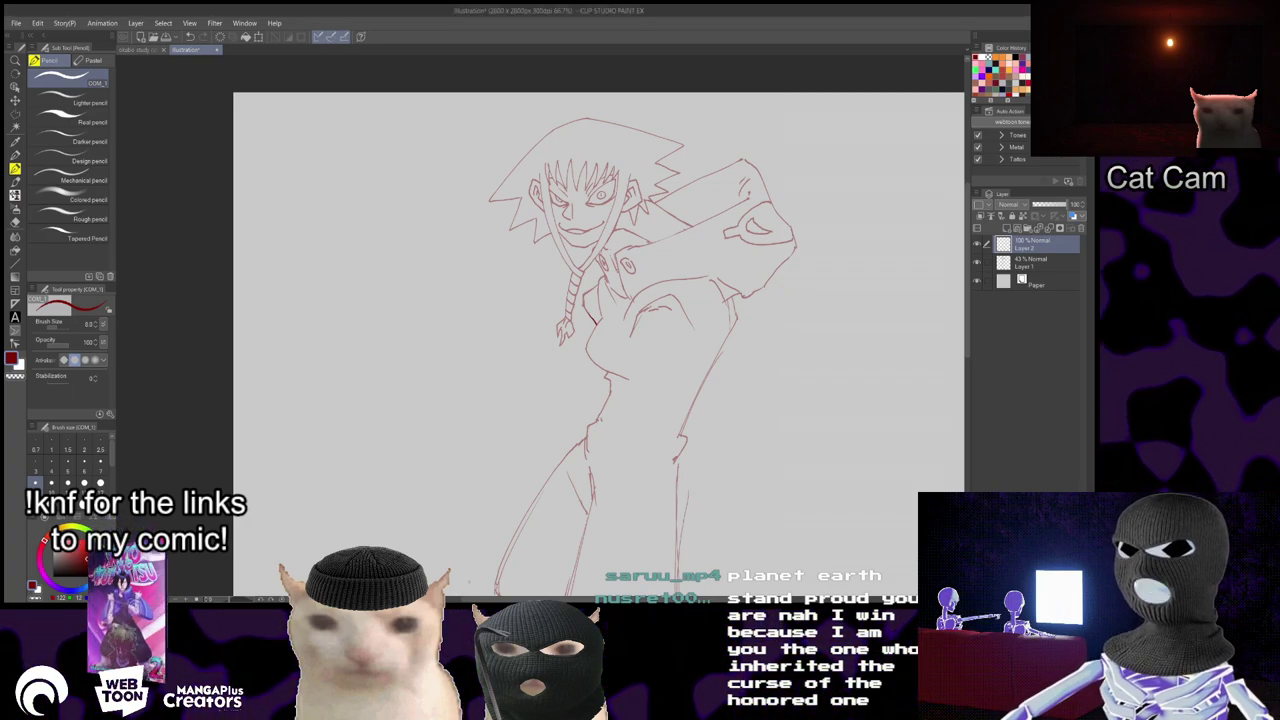
{"action": "left_click", "coordinate": [1036, 262]}
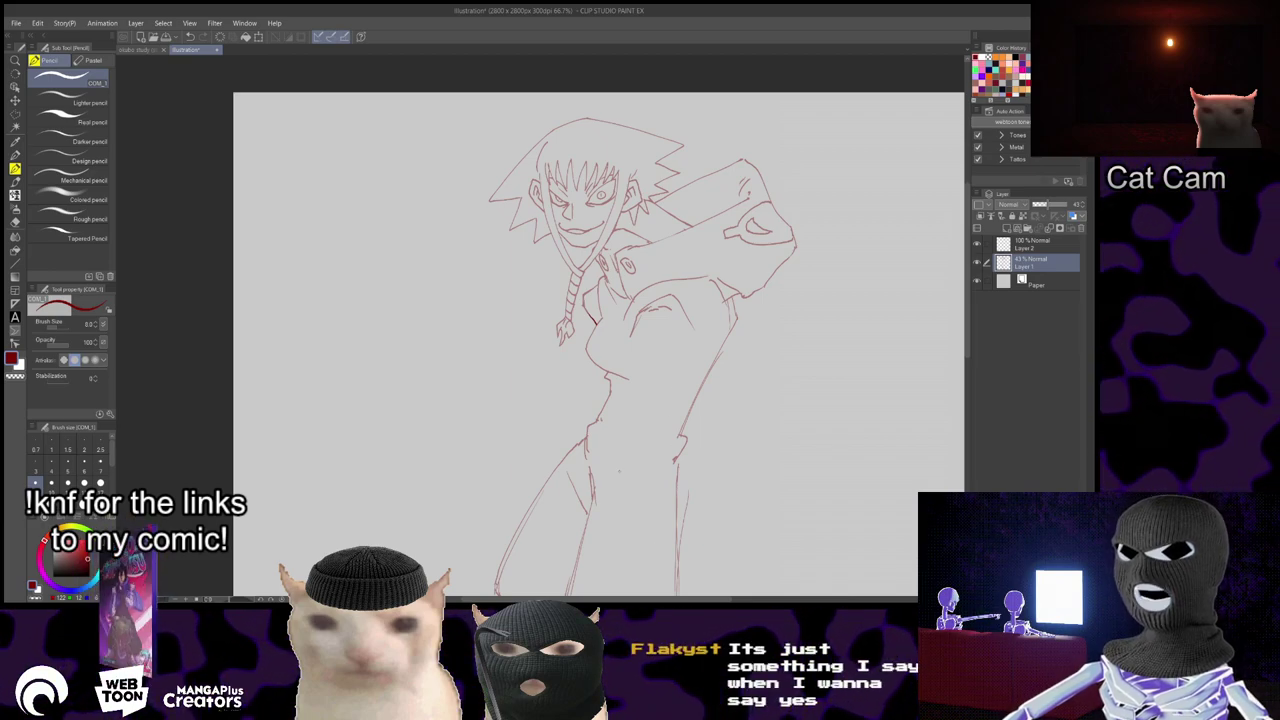
{"action": "left_click", "coordinate": [1020, 243]}
{"action": "scroll", "coordinate": [582, 296], "scroll_direction": "down", "scroll_amount": 3}
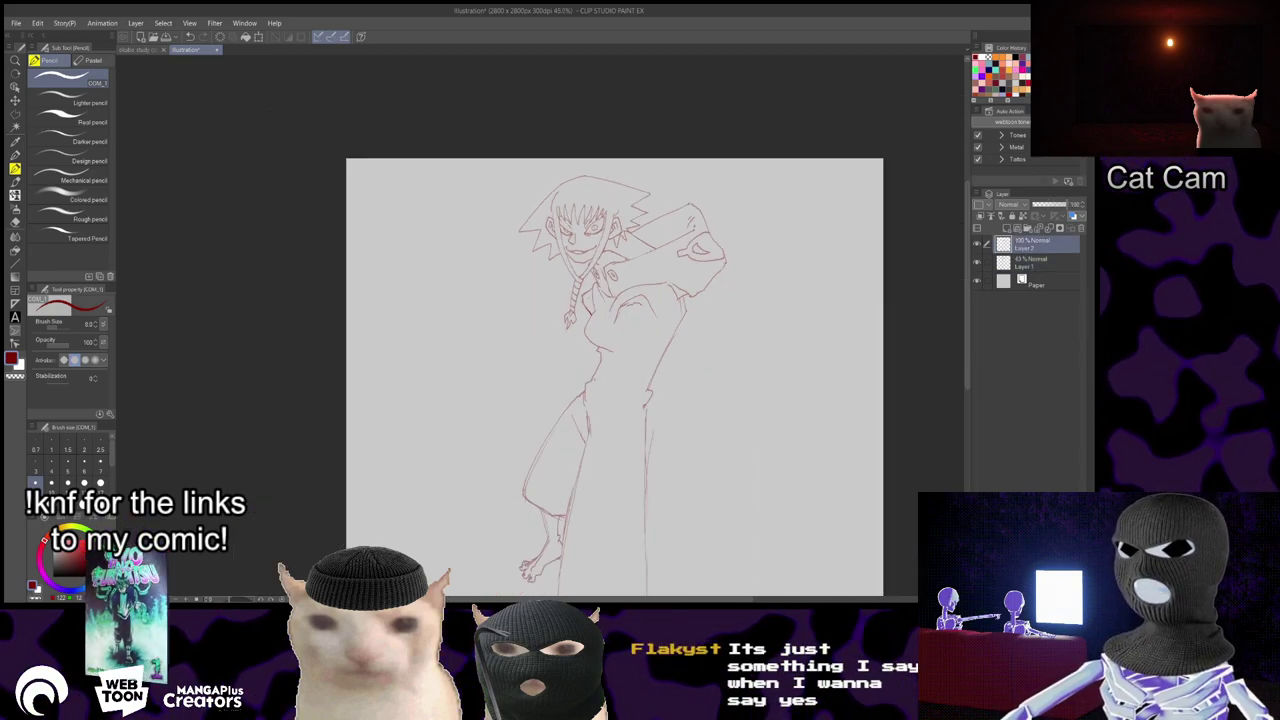
- Replace the empty layer above Layer 1 with a new raster layer, keeping Layer 1 partly faded and active
{"action": "left_click", "coordinate": [1042, 262]}
{"action": "left_click_drag", "start_coordinate": [1048, 204], "coordinate": [1068, 204]}
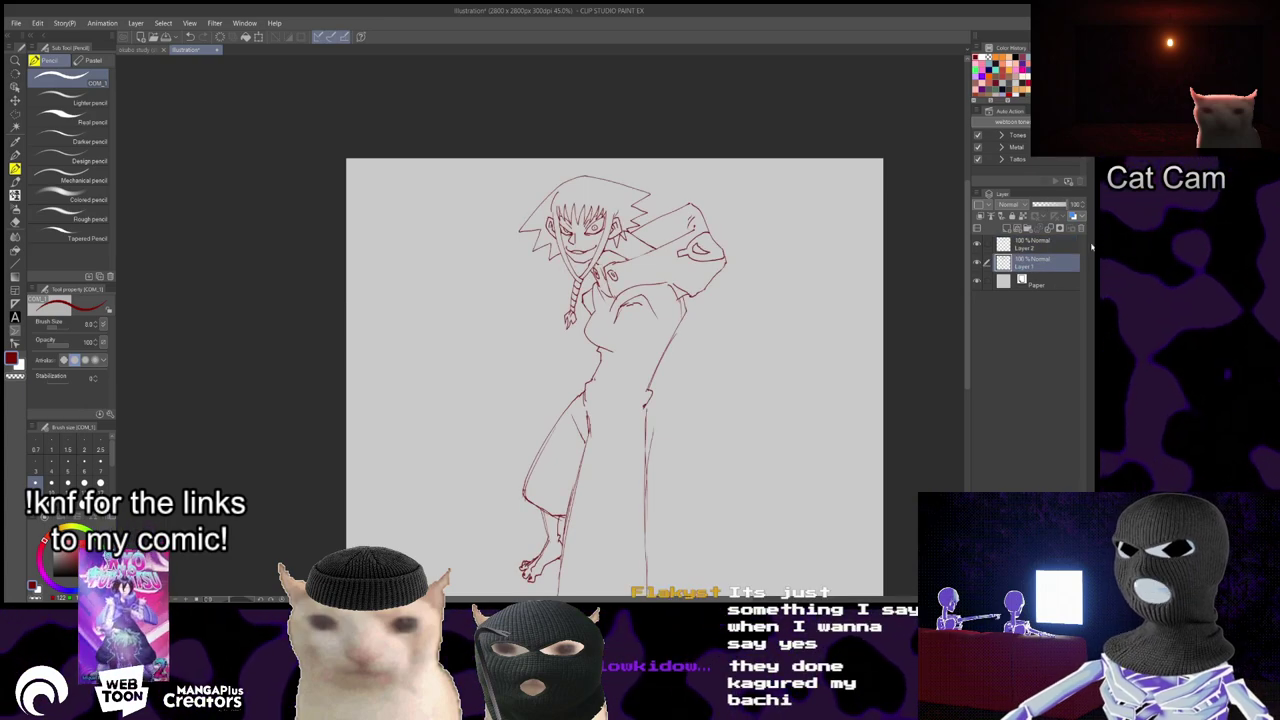
{"action": "left_click", "coordinate": [1049, 247]}
{"action": "left_click", "coordinate": [1048, 229]}
{"action": "left_click", "coordinate": [1053, 206]}
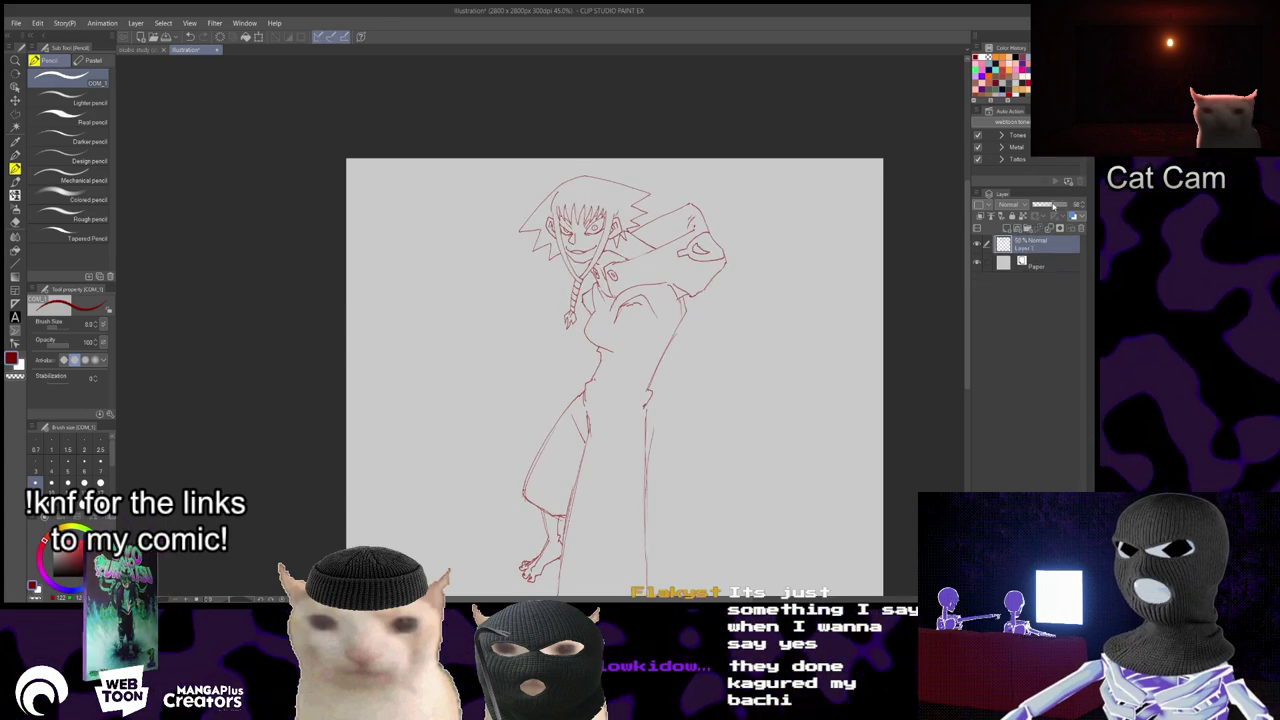
{"action": "left_click", "coordinate": [1006, 229]}
{"action": "left_click", "coordinate": [1025, 261]}
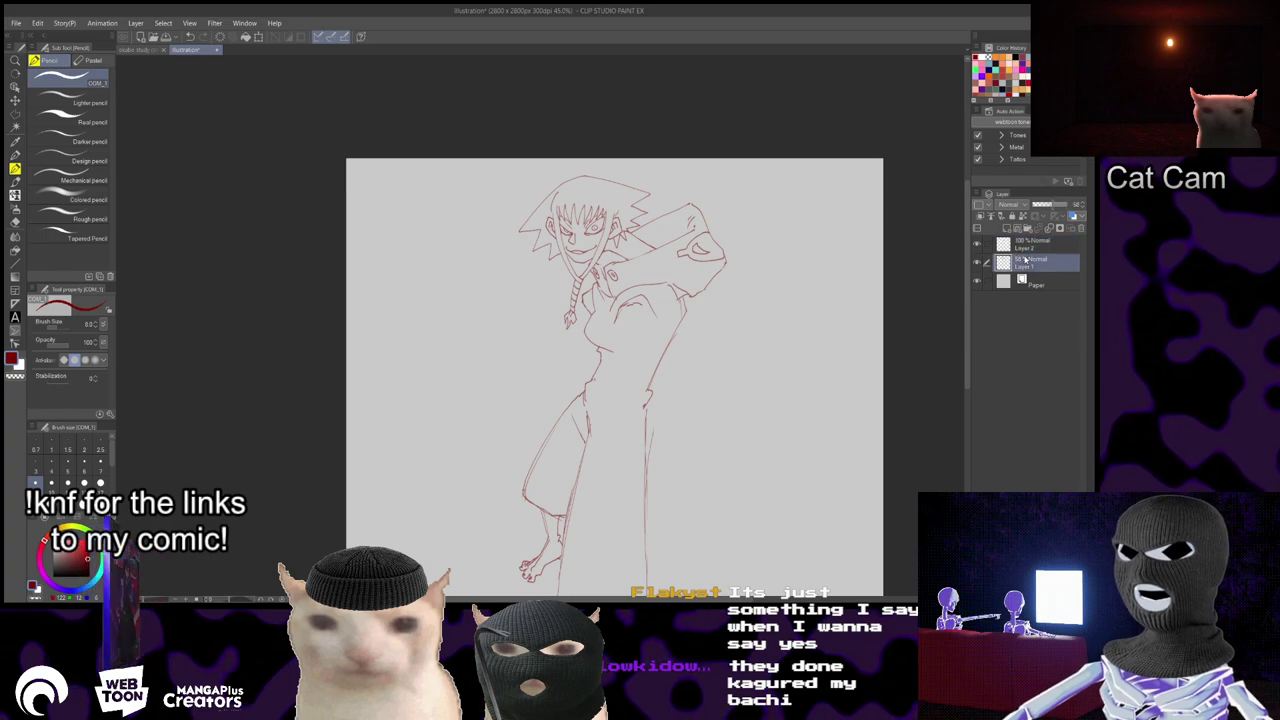
{"action": "key", "text": "e"}
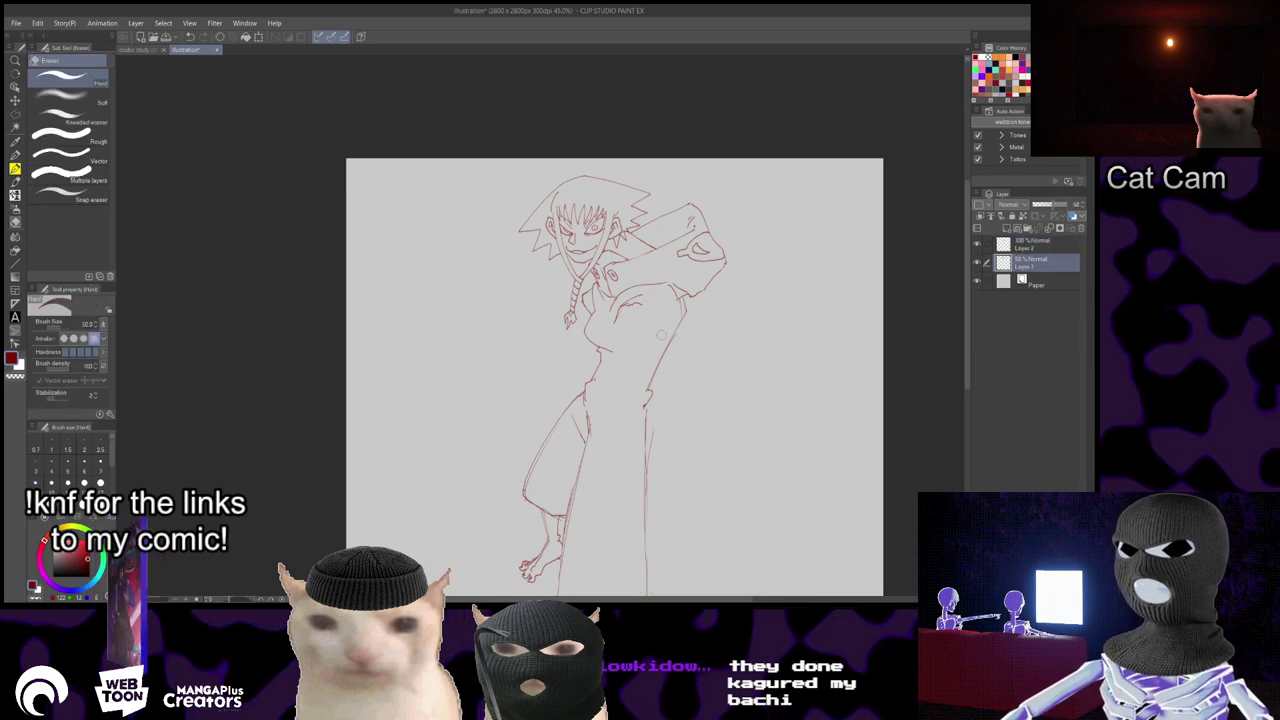
{"action": "left_click_drag", "start_coordinate": [648, 426], "coordinate": [632, 280]}
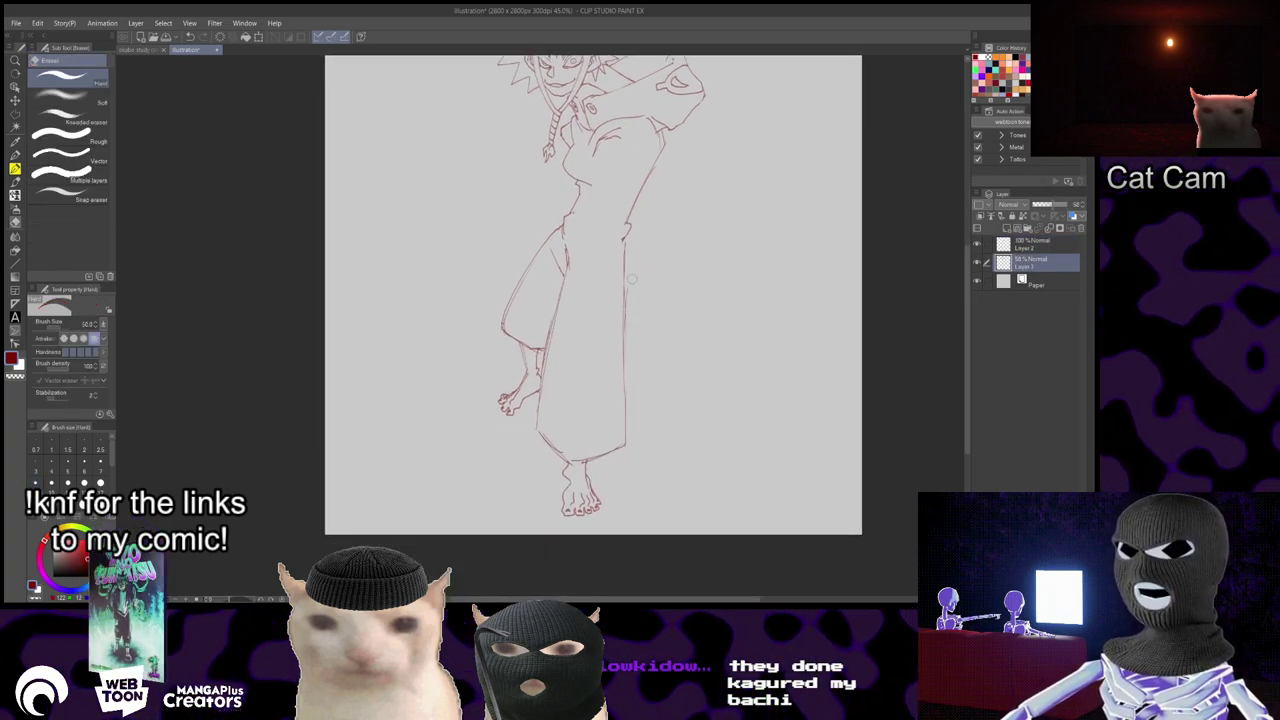
{"action": "left_click_drag", "start_coordinate": [634, 532], "coordinate": [642, 550]}
{"action": "key", "text": "p"}
{"action": "key", "text": "p"}
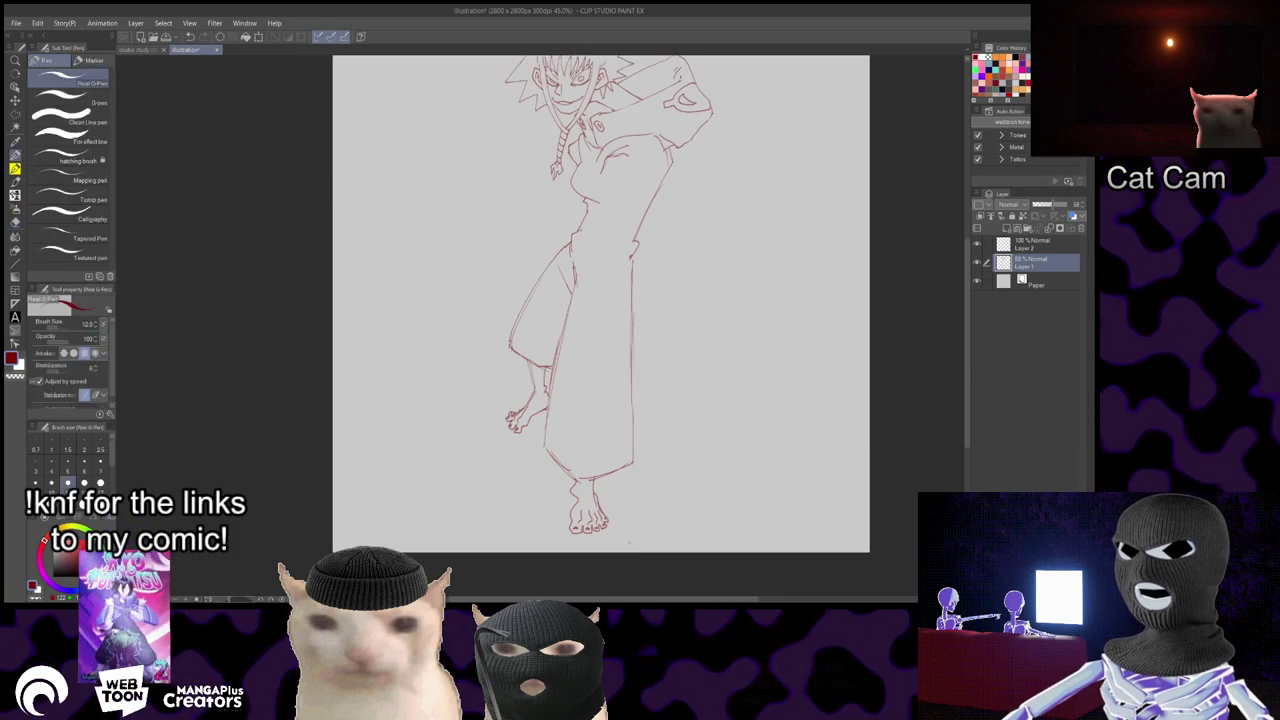
{"action": "left_click_drag", "start_coordinate": [669, 484], "coordinate": [675, 532]}
{"action": "left_click", "coordinate": [1025, 244]}
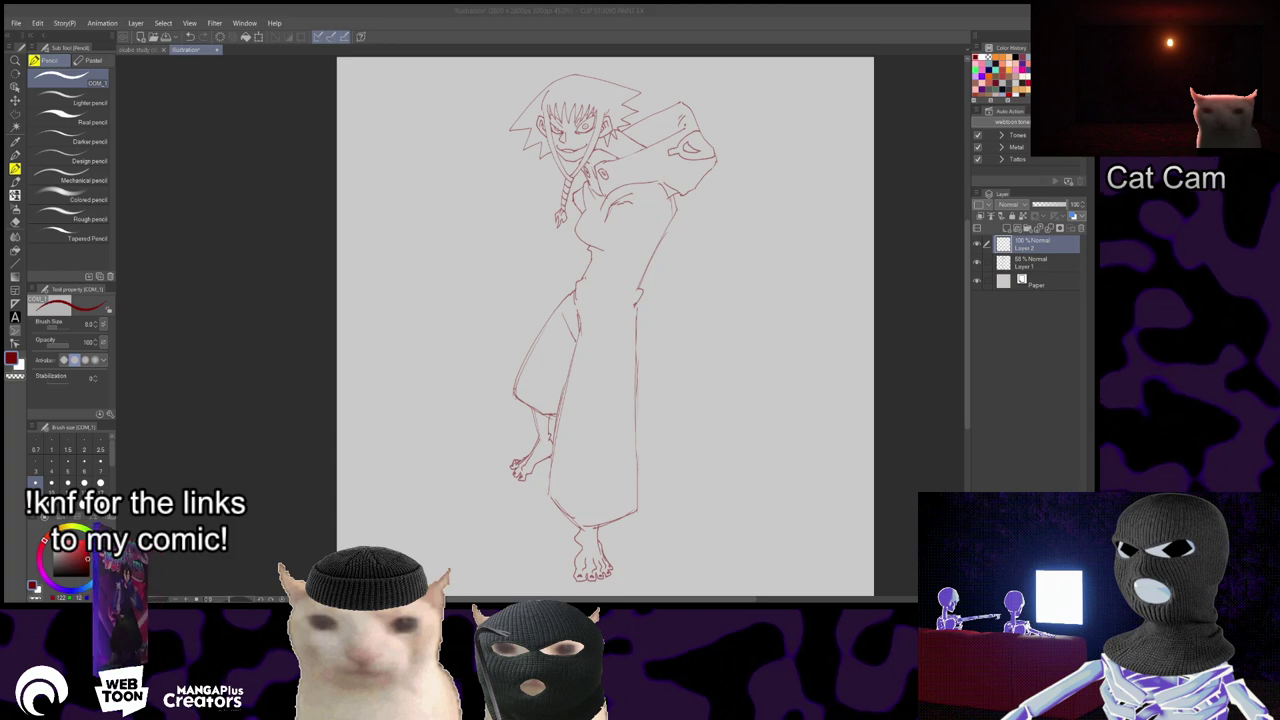
{"action": "left_click_drag", "start_coordinate": [641, 261], "coordinate": [558, 282]}
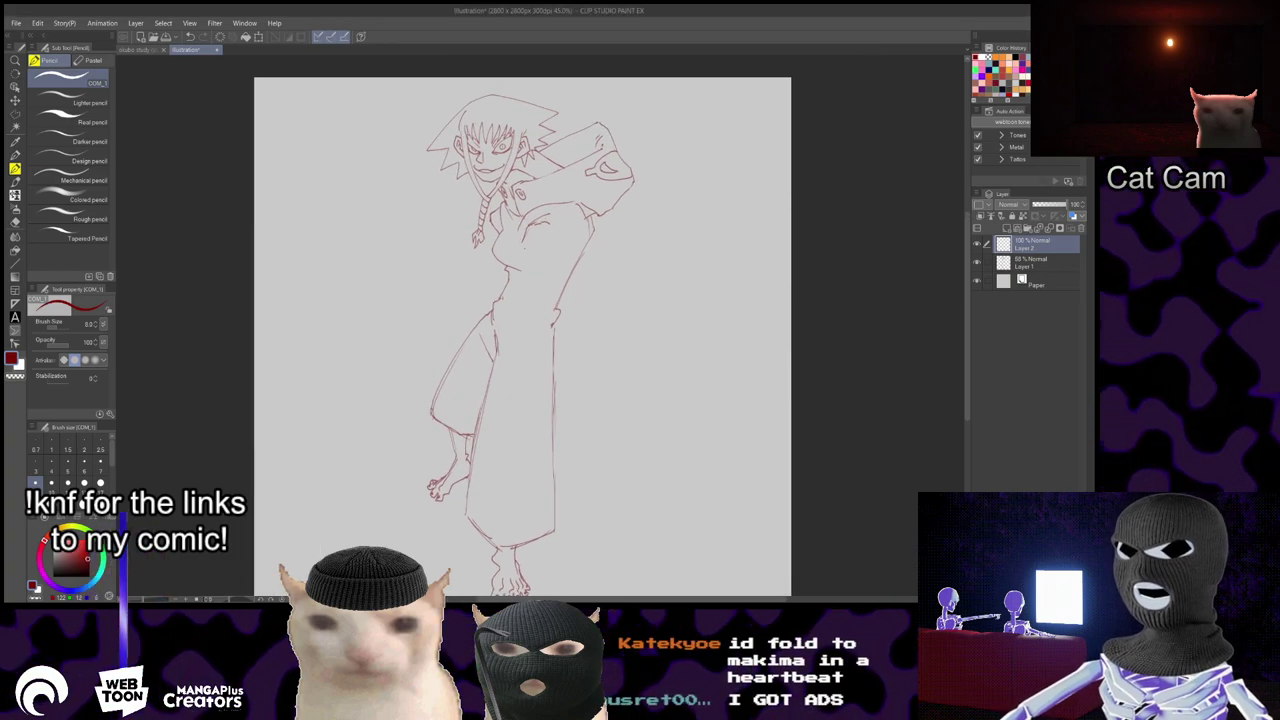
{"action": "left_click_drag", "start_coordinate": [523, 230], "coordinate": [558, 282]}
{"action": "key", "text": "ctrl+z"}
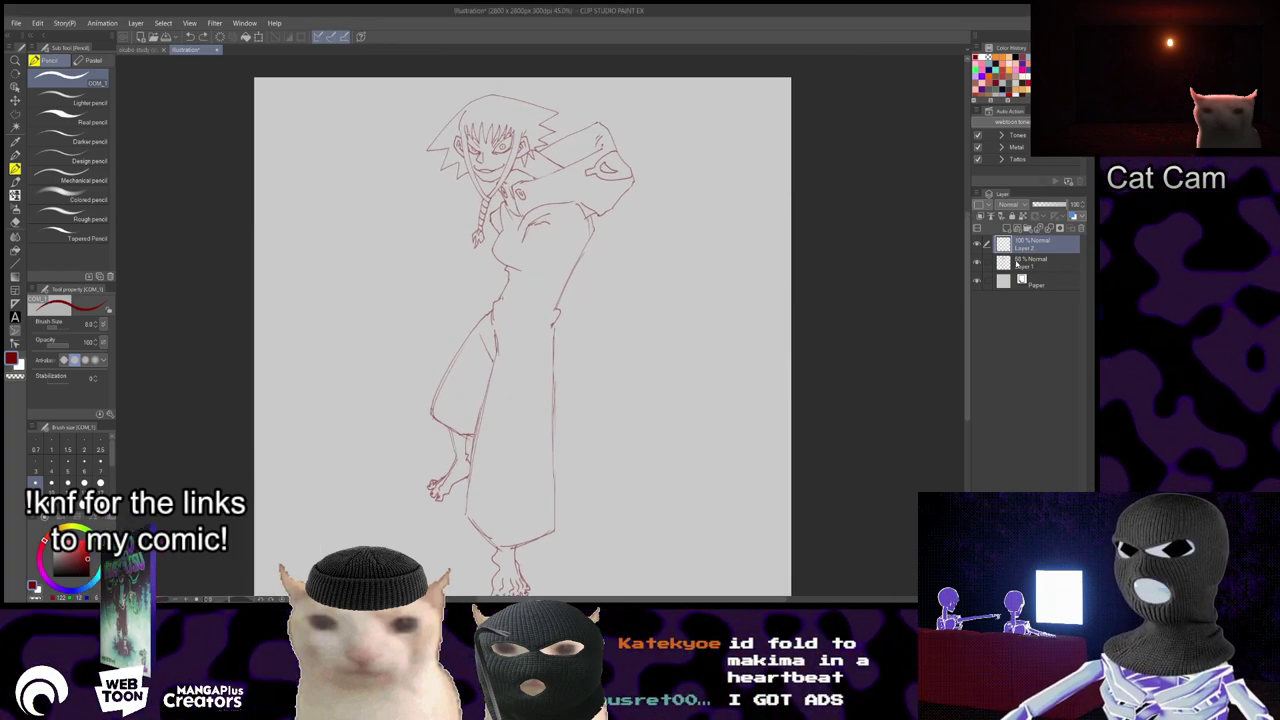
- On Layer 1, erase the lower end of the chest fold, and make Layer 2 active for pencil drawing
{"action": "left_click", "coordinate": [1025, 262]}
{"action": "key", "text": "e"}
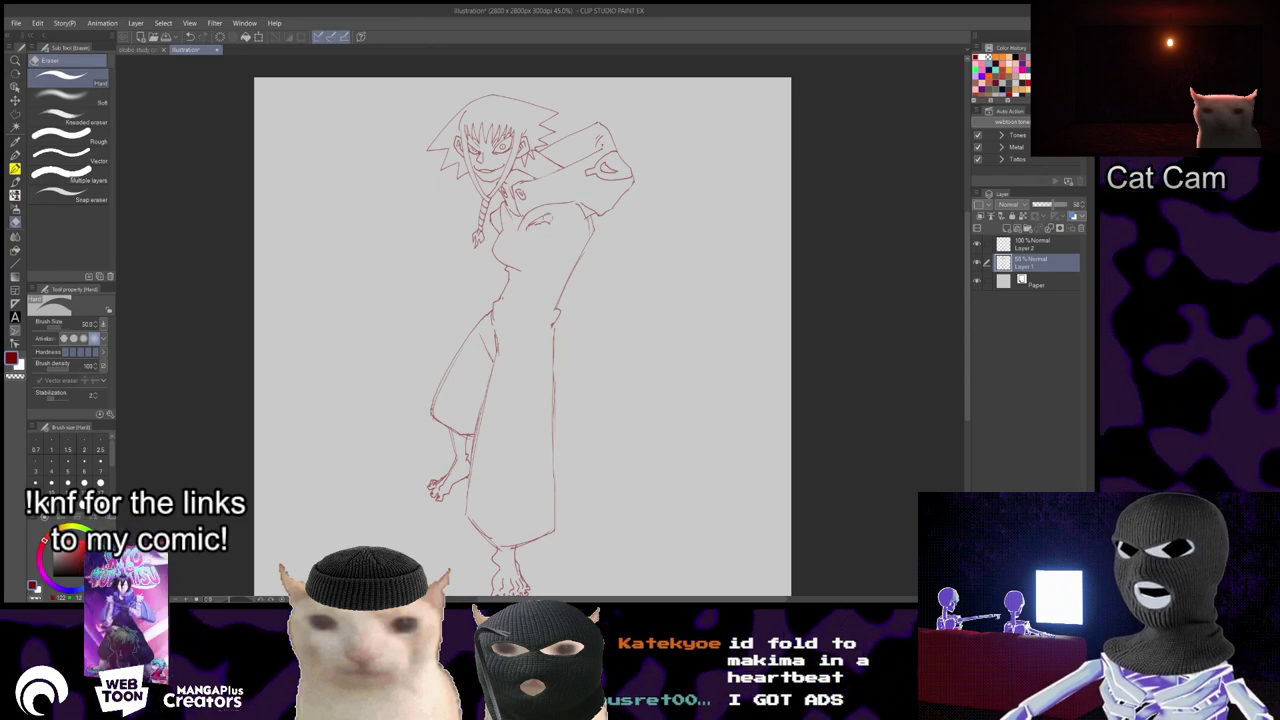
{"action": "key", "text": "p"}
{"action": "key", "text": "p"}
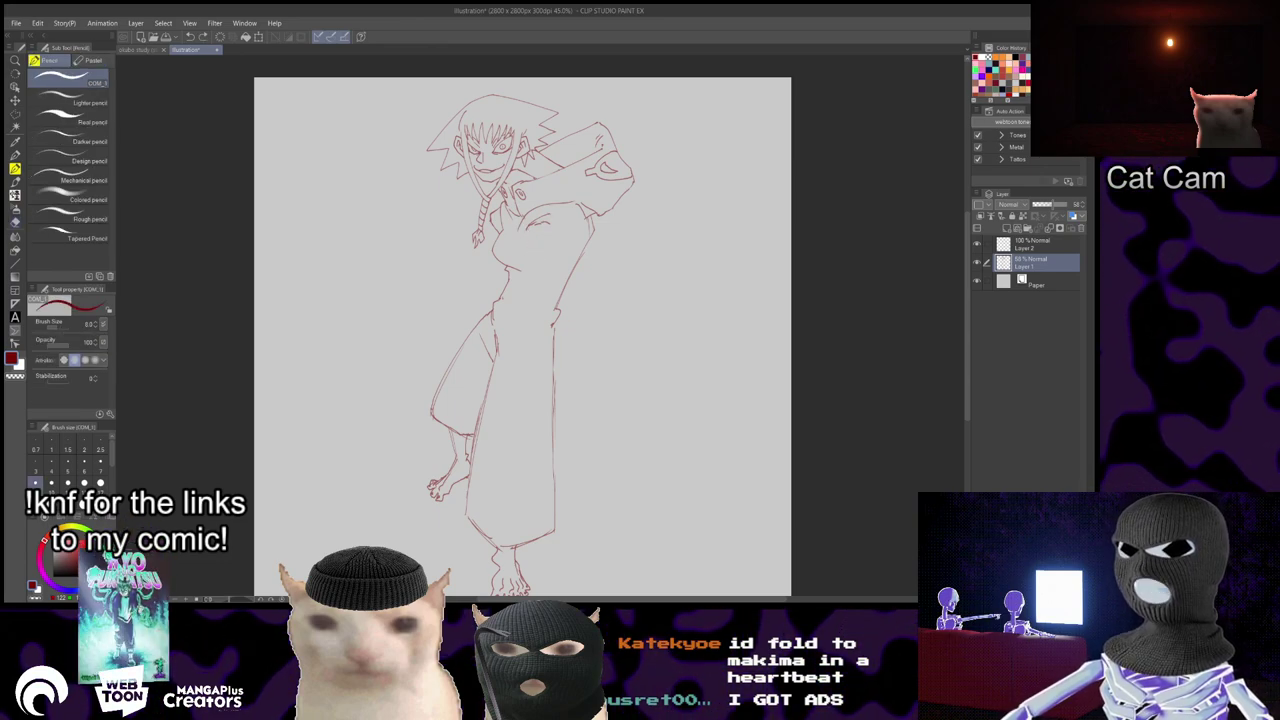
{"action": "left_click", "coordinate": [1038, 246]}
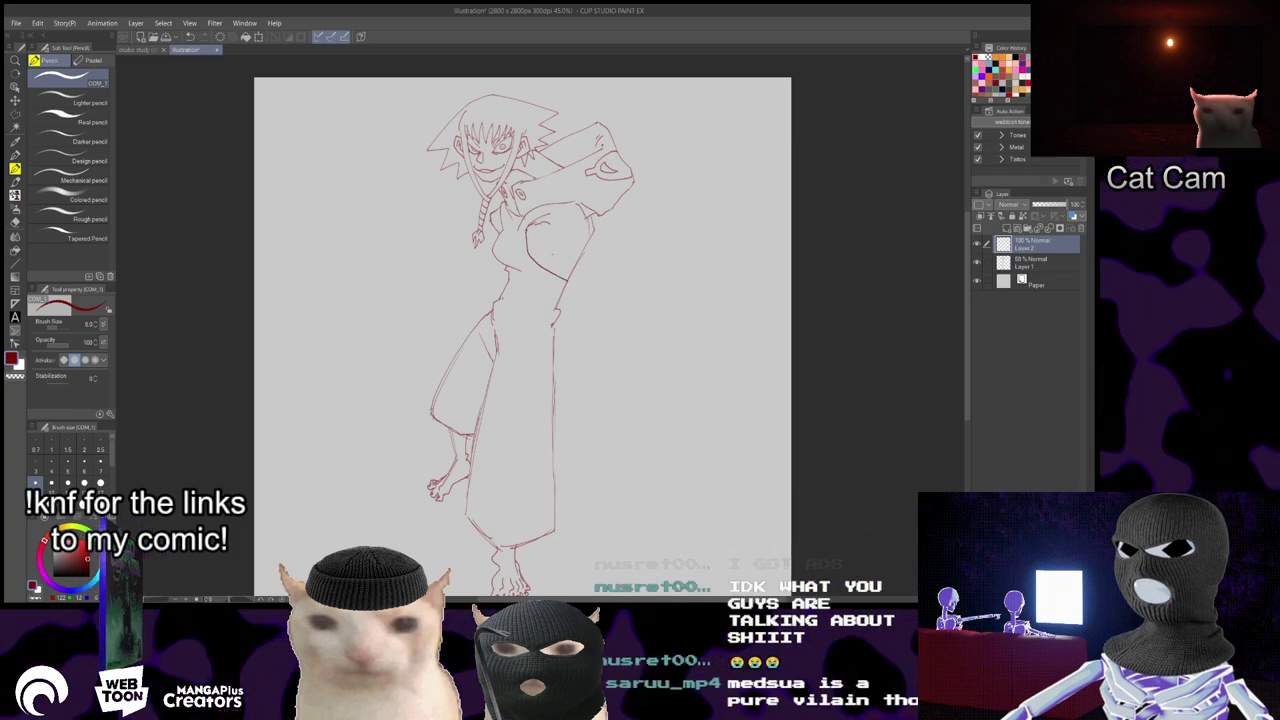
- On Layer 2, try several curved pencil contours from the chest fold down across the torso, undoing each attempt
{"action": "key", "text": "ctrl+z"}
{"action": "mouse_move", "coordinate": [529, 254]}
{"action": "left_mouse_down"}
{"action": "mouse_move", "coordinate": [547, 262]}
{"action": "mouse_move", "coordinate": [560, 249]}
{"action": "mouse_move", "coordinate": [575, 300]}
{"action": "left_mouse_up"}
{"action": "key", "text": "ctrl+z"}
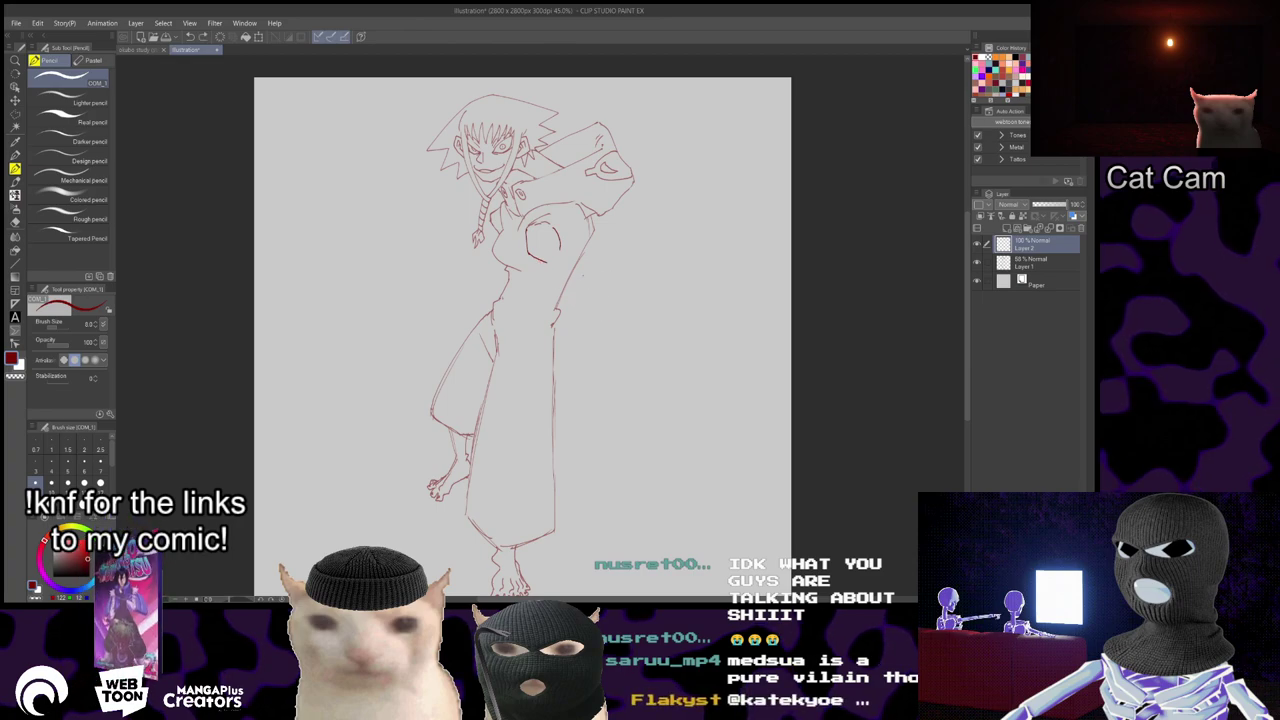
{"action": "left_click_drag", "start_coordinate": [540, 258], "coordinate": [590, 308]}
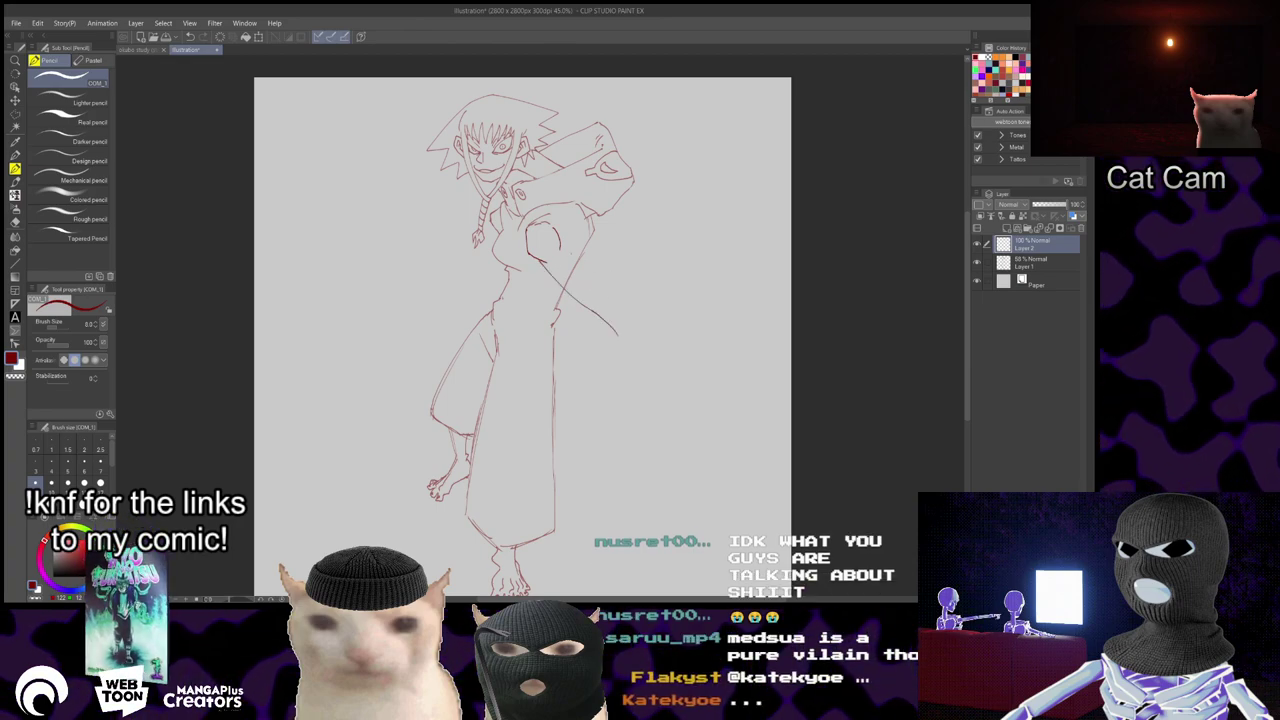
{"action": "key", "text": "ctrl+z"}
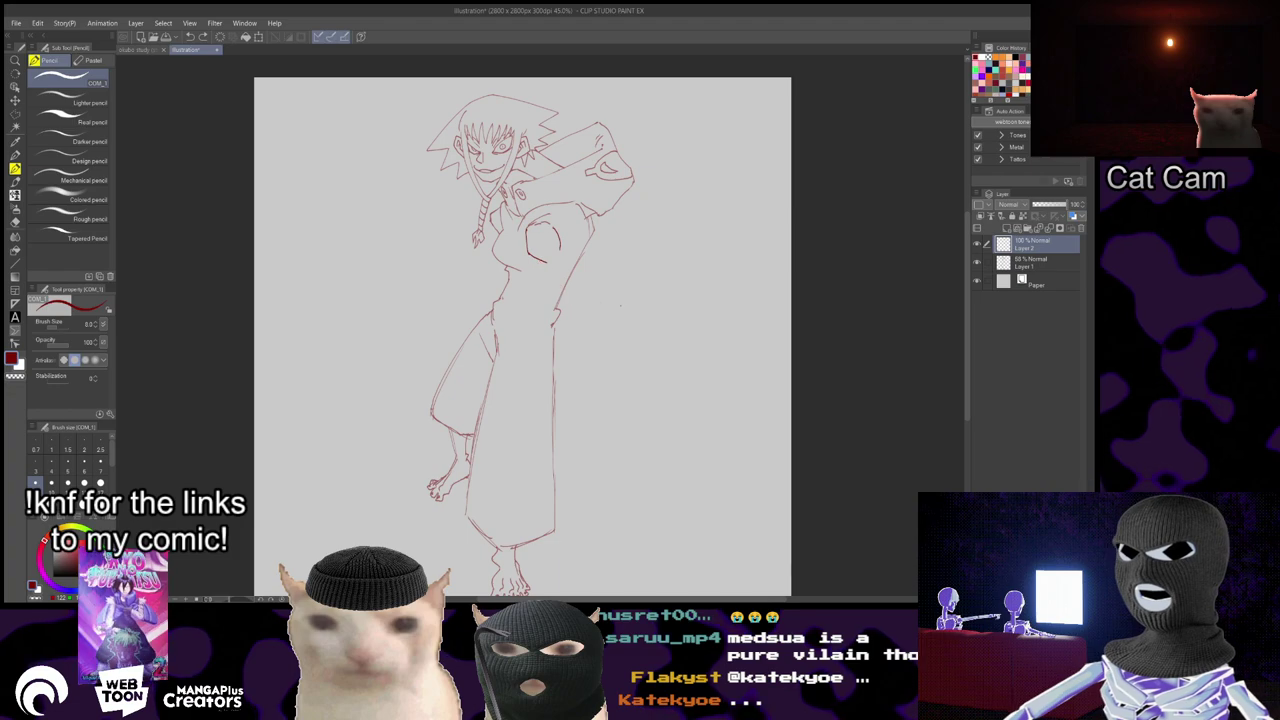
{"action": "key", "text": "ctrl+z"}
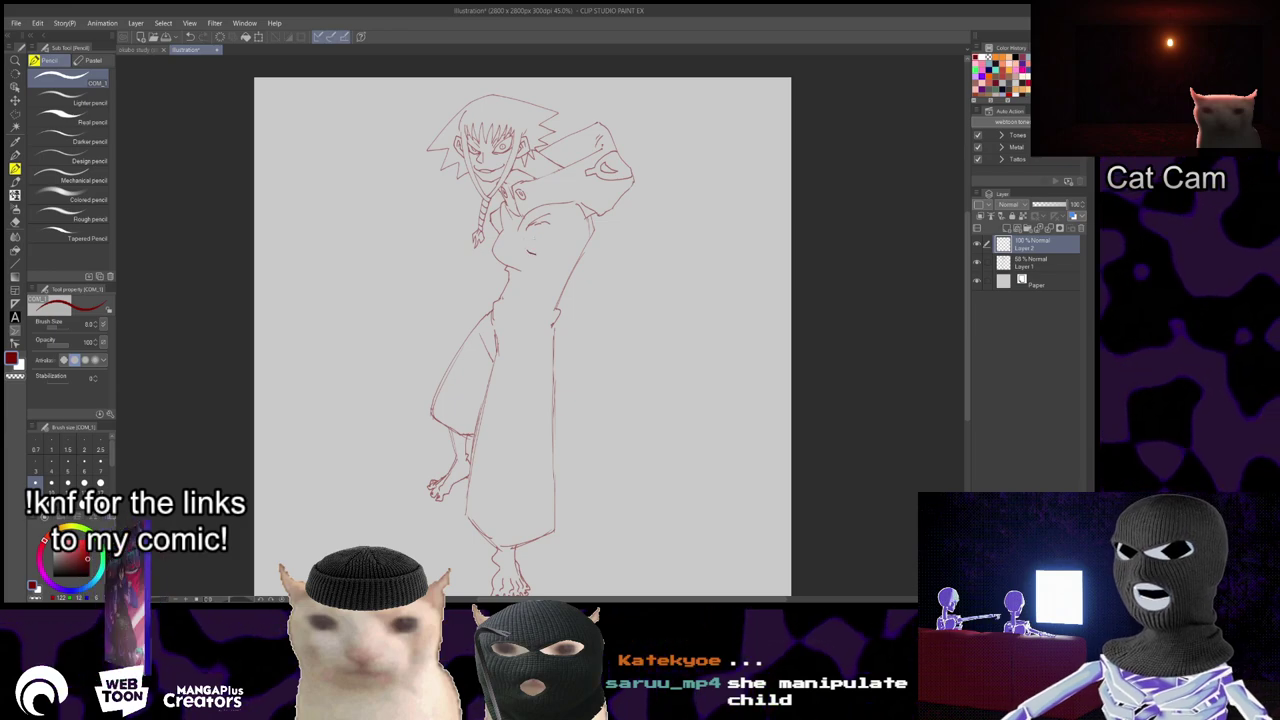
{"action": "left_click_drag", "start_coordinate": [524, 226], "coordinate": [528, 260]}
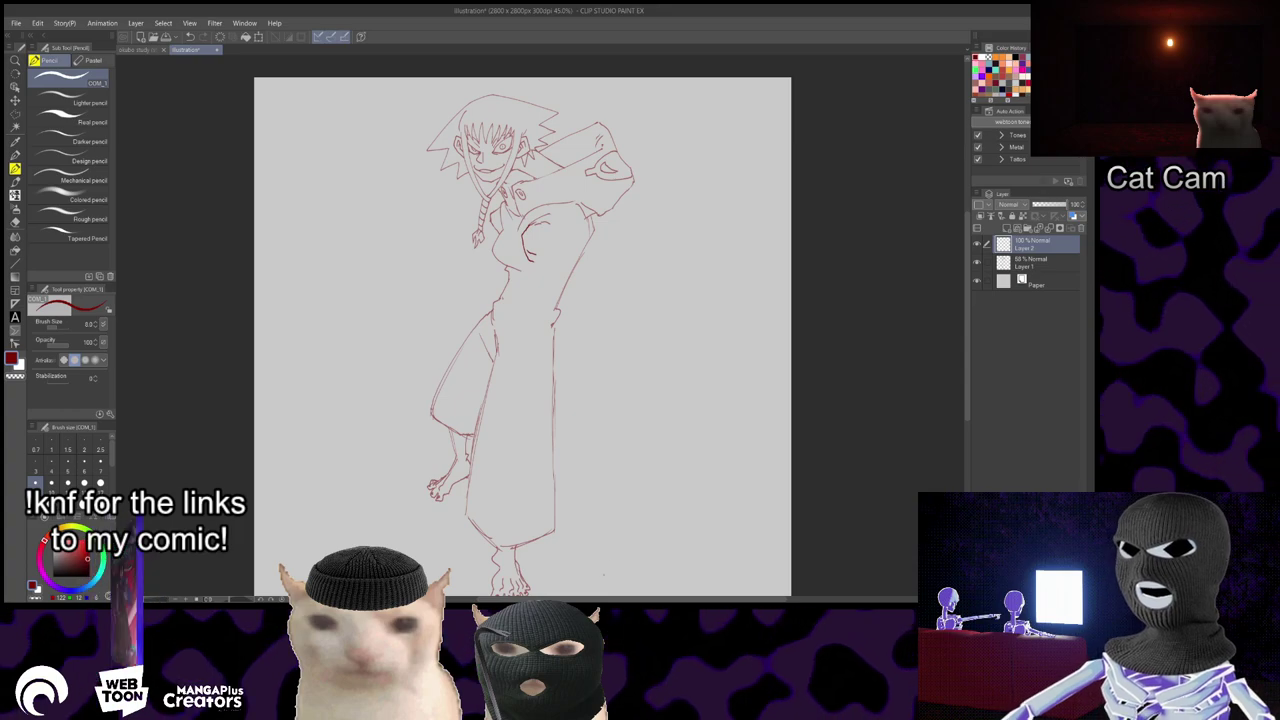
{"action": "scroll", "coordinate": [656, 551], "scroll_direction": "up", "scroll_amount": 3}
{"action": "left_click_drag", "start_coordinate": [656, 551], "coordinate": [671, 703]}
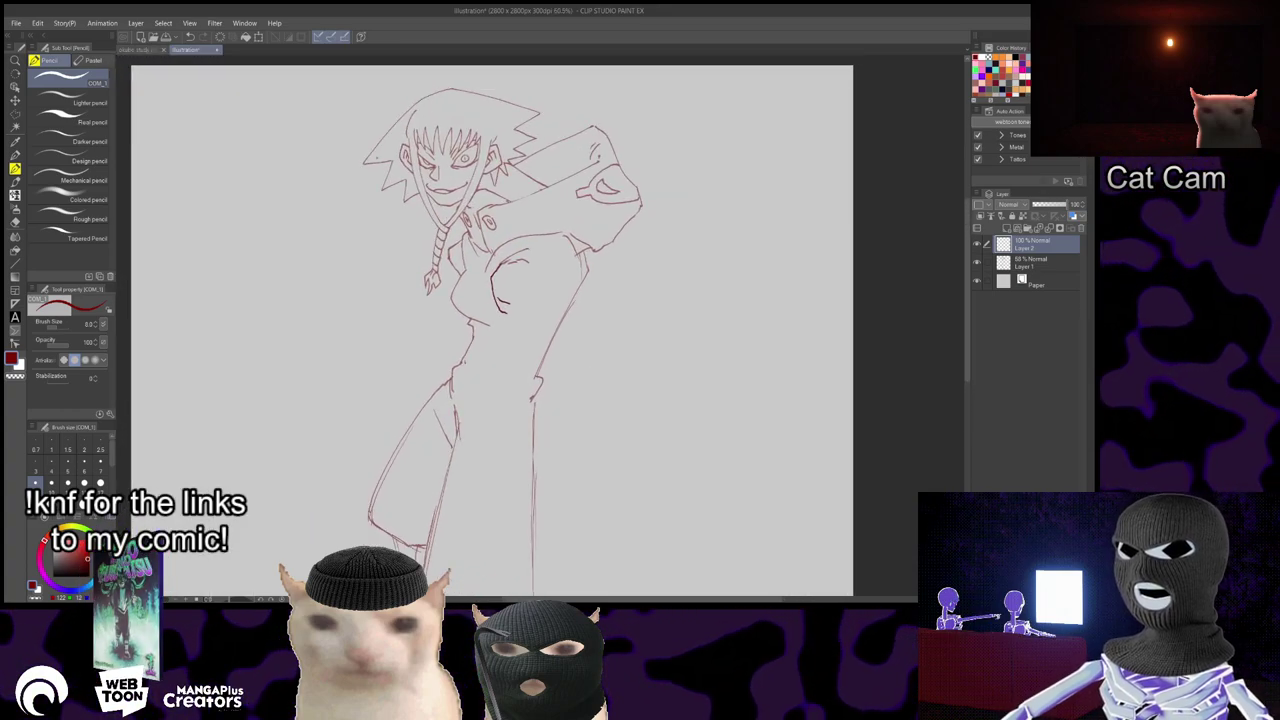
{"action": "key", "text": "ctrl+z"}
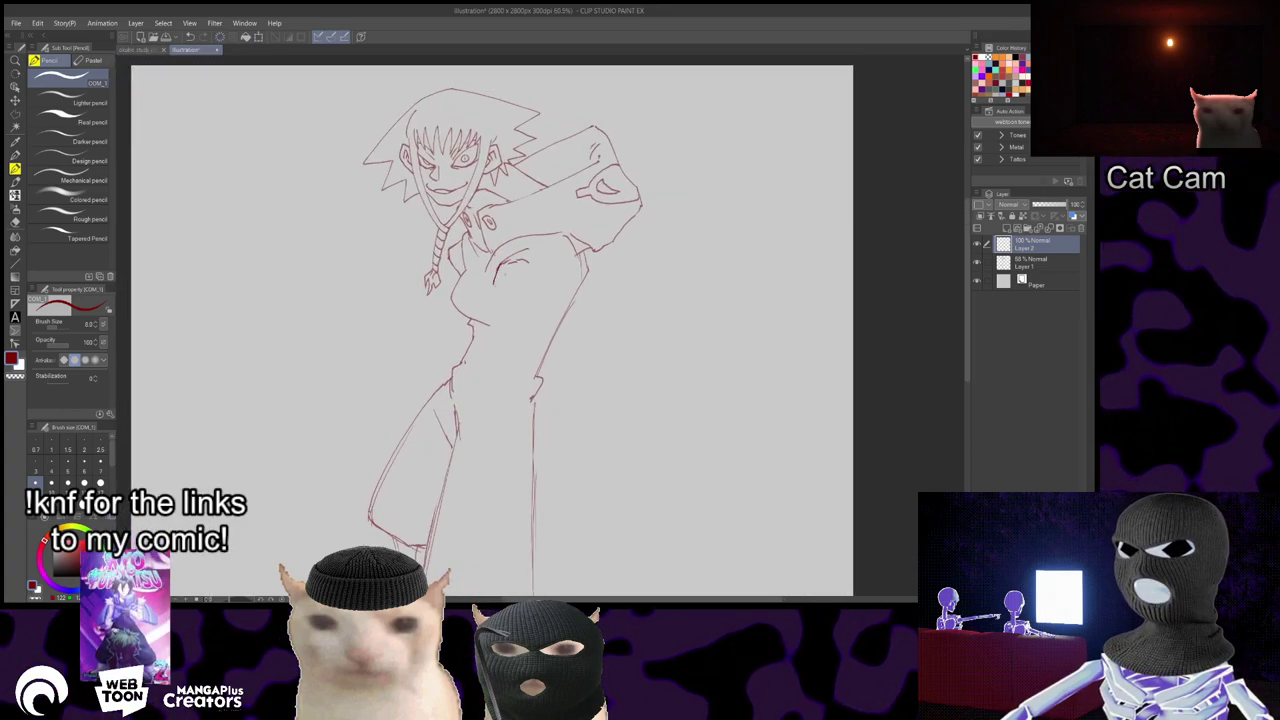
- On Layer 2, draw a smooth curved bust contour from the chest fold down toward the middle of the torso
{"action": "mouse_move", "coordinate": [498, 267]}
{"action": "left_mouse_down"}
{"action": "mouse_move", "coordinate": [489, 314]}
{"action": "mouse_move", "coordinate": [517, 318]}
{"action": "left_mouse_up"}
{"action": "key", "text": "ctrl+z"}
{"action": "key", "text": "ctrl+z"}
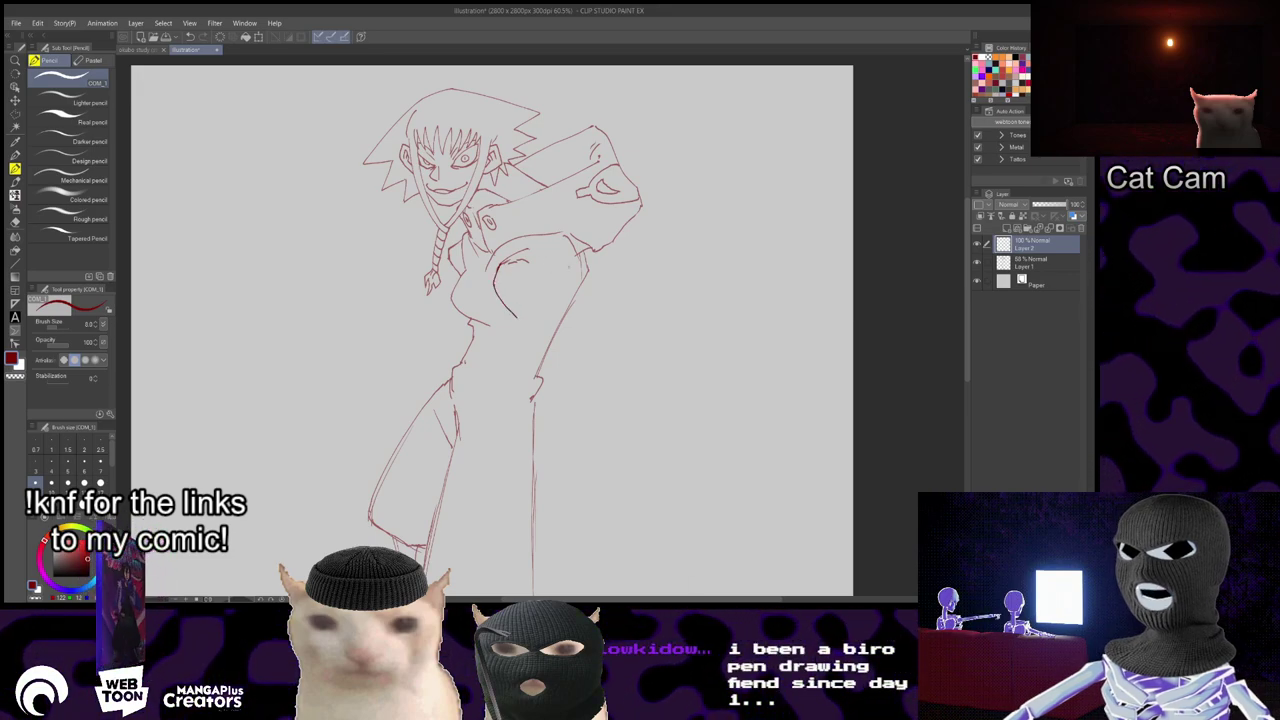
{"action": "key", "text": "e"}
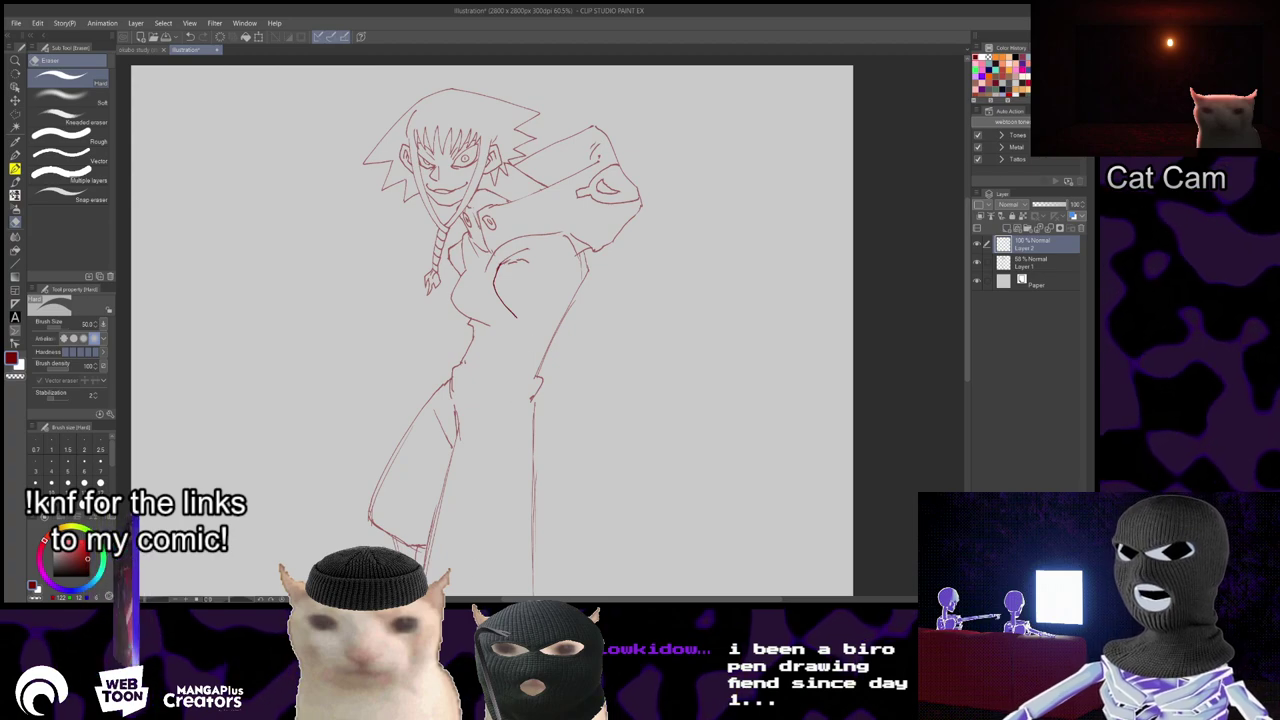
{"action": "key", "text": "p"}
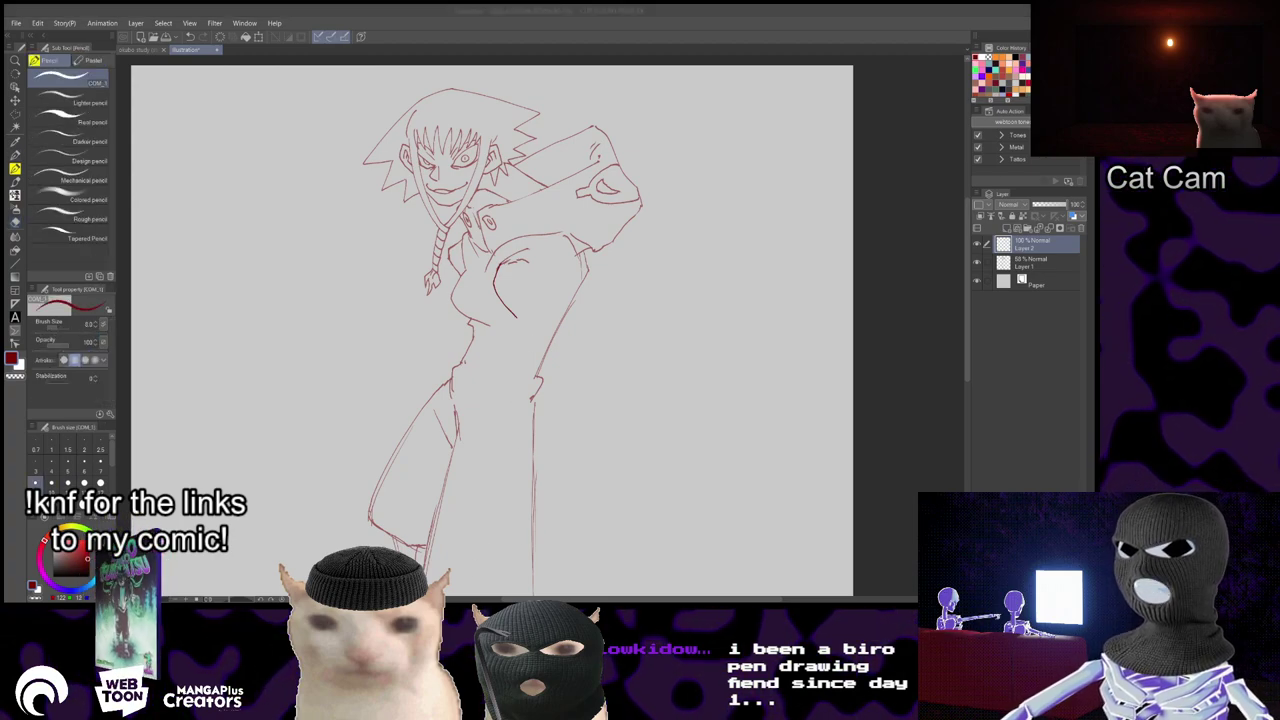
- On Layer 2, place a short pencil mark between the bust contour and the back line, and undo the longer trial stroke
{"action": "left_click_drag", "start_coordinate": [623, 452], "coordinate": [568, 379]}
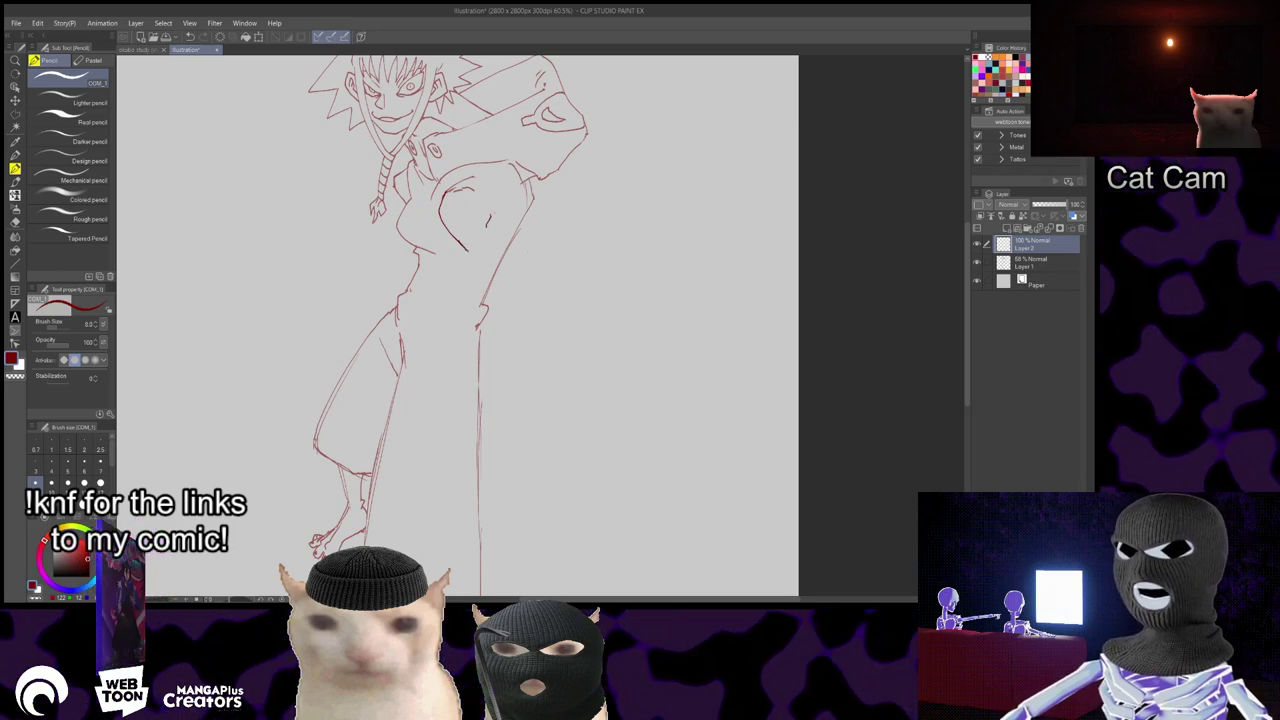
{"action": "left_click_drag", "start_coordinate": [440, 228], "coordinate": [546, 316]}
{"action": "key", "text": "ctrl+z"}
{"action": "key", "text": "e"}
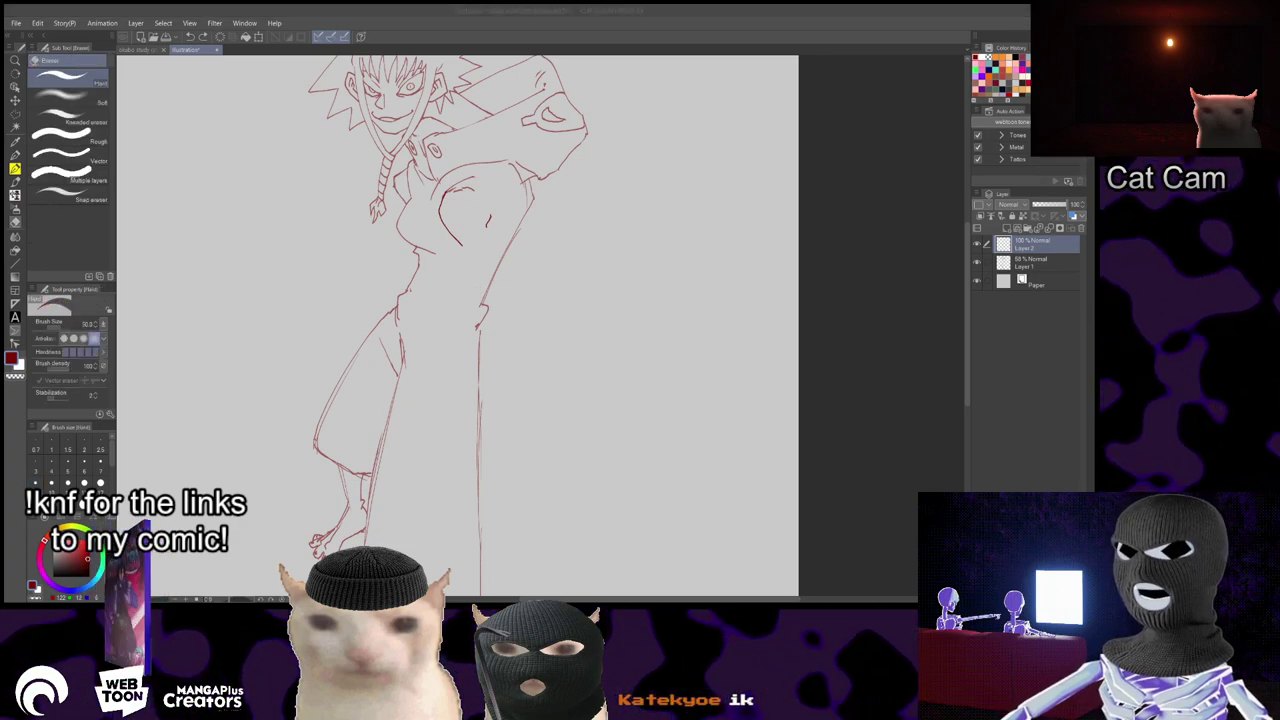
{"action": "key", "text": "alt+Tab"}
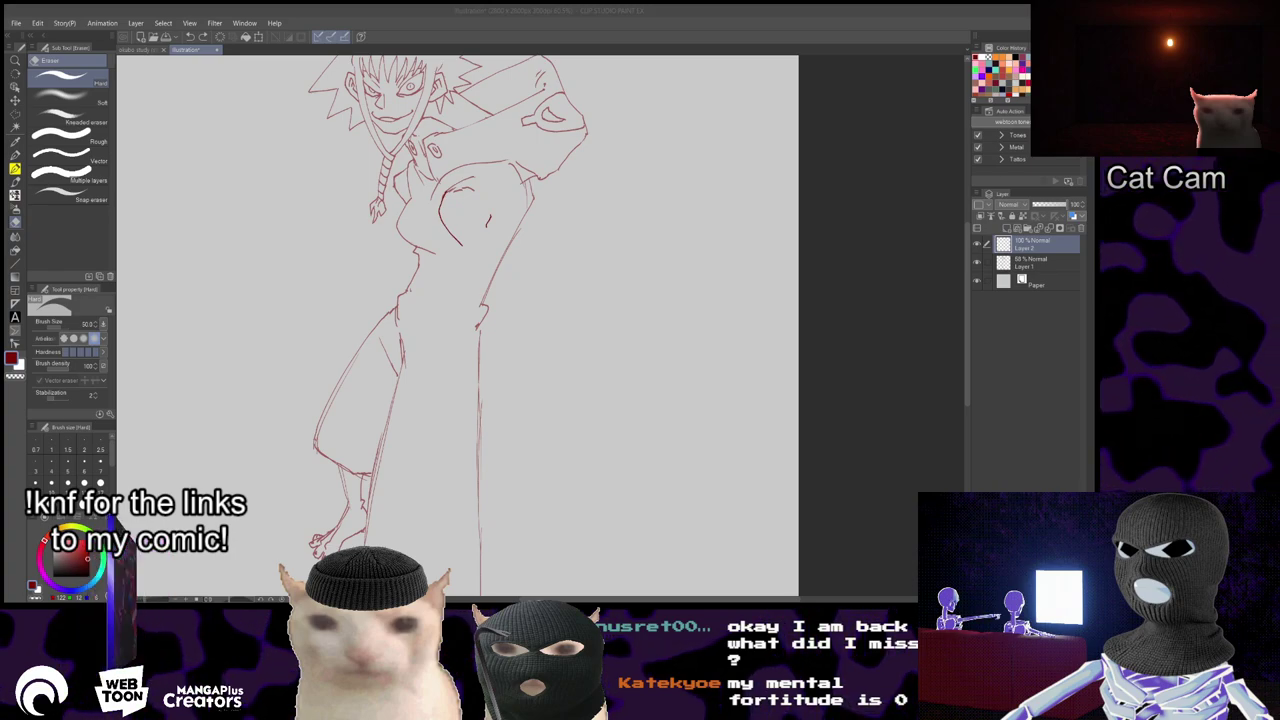
- Switch to the image viewer, enlarge the kobeni kobeni.jpg picture, and close both the viewer and the memes folder window
{"action": "key", "text": "alt+Tab"}
{"action": "scroll", "coordinate": [787, 372], "scroll_direction": "up", "scroll_amount": 3}
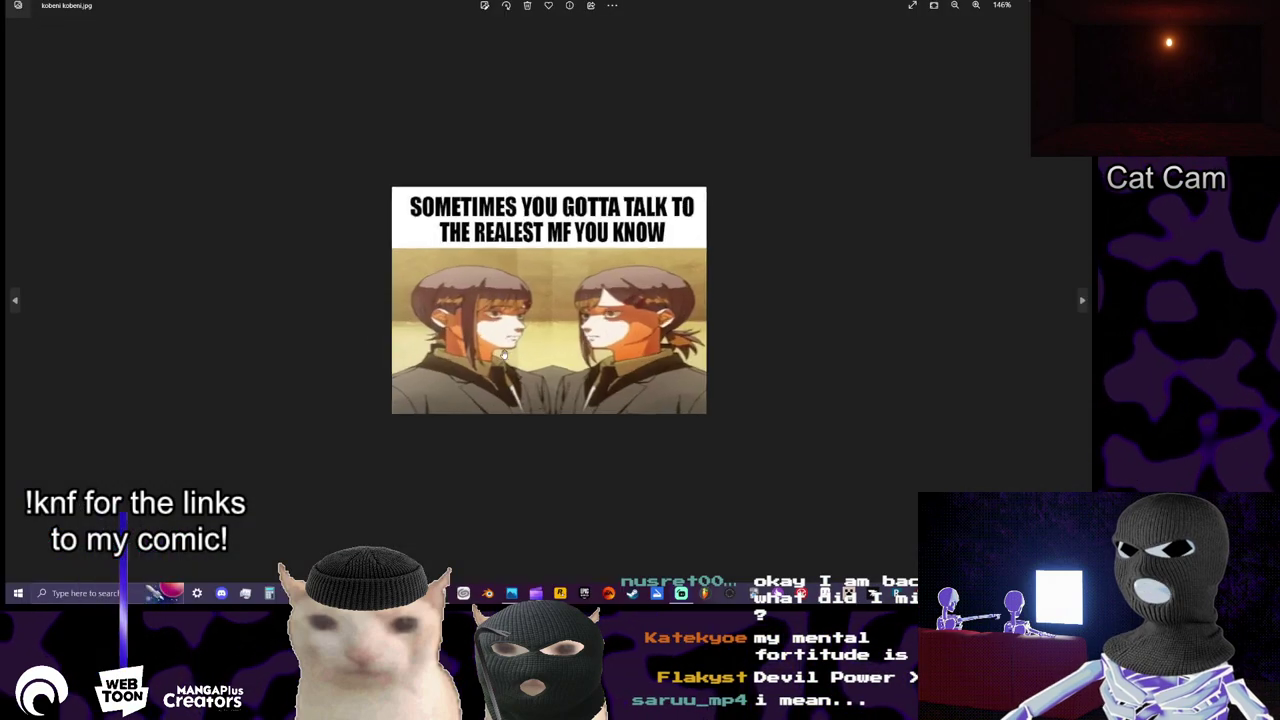
{"action": "scroll", "coordinate": [787, 372], "scroll_direction": "up", "scroll_amount": 1}
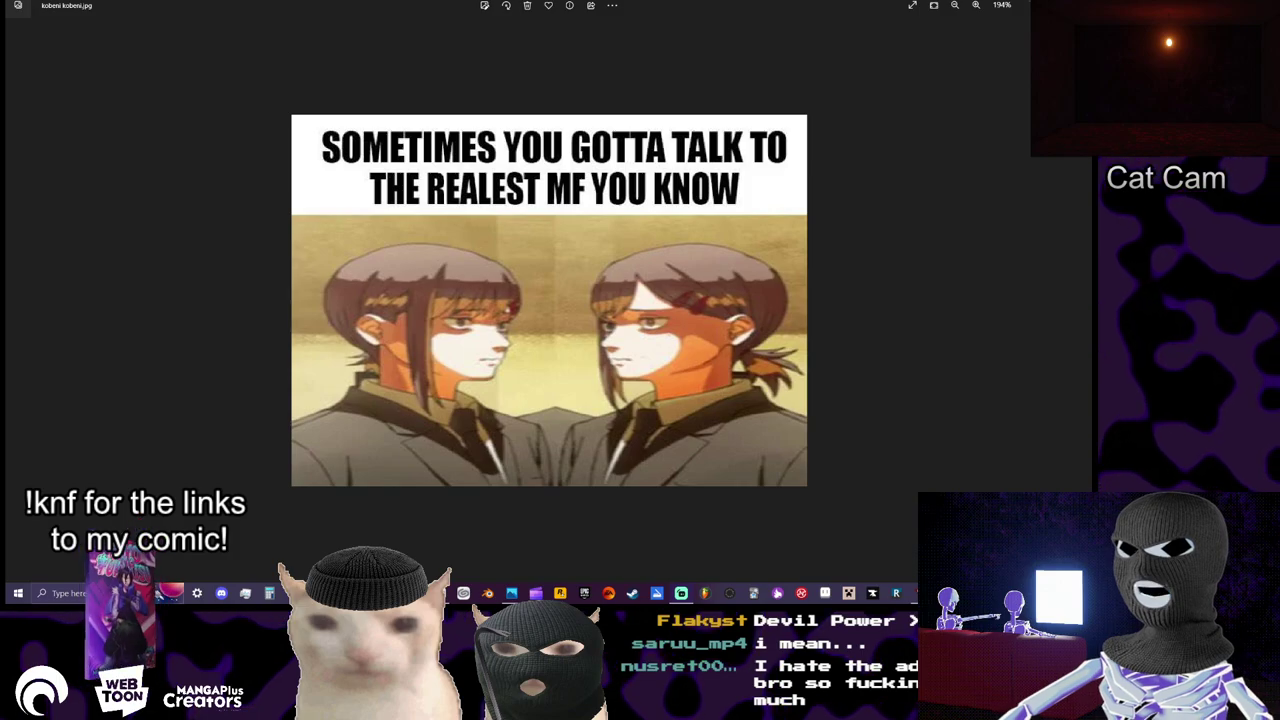
{"action": "key", "text": "alt+F4"}
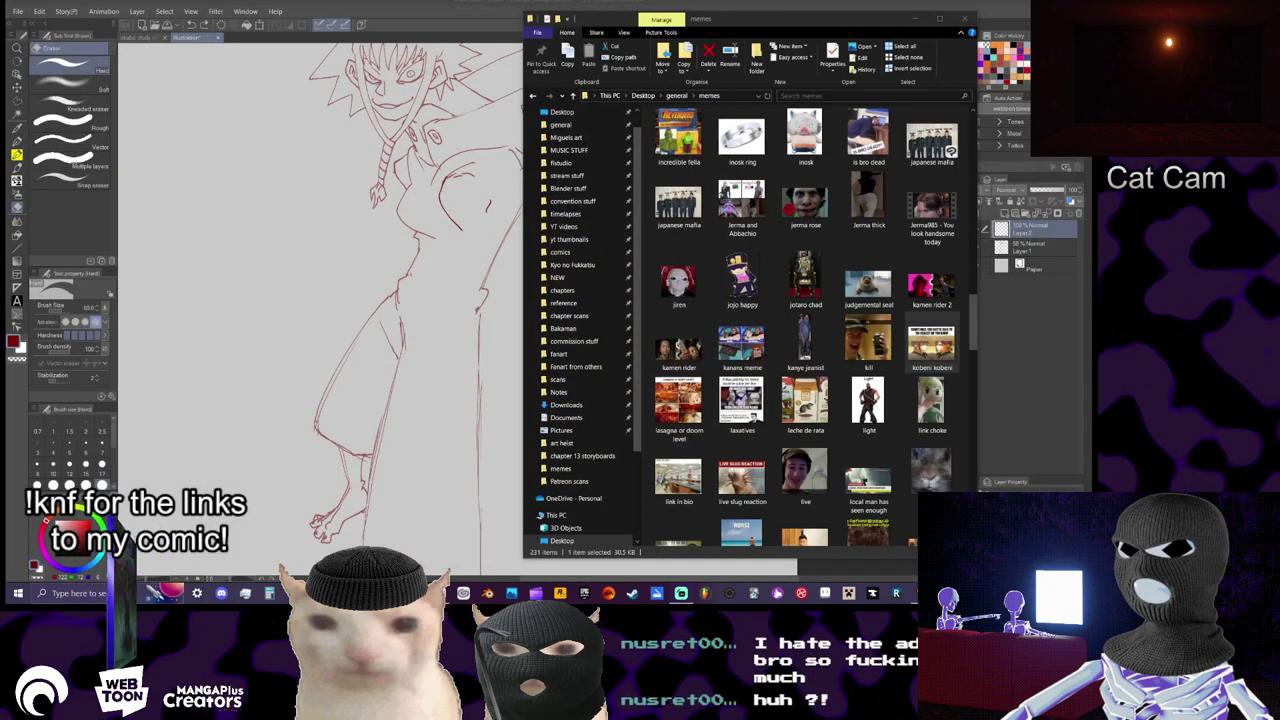
{"action": "key", "text": "alt+F4"}
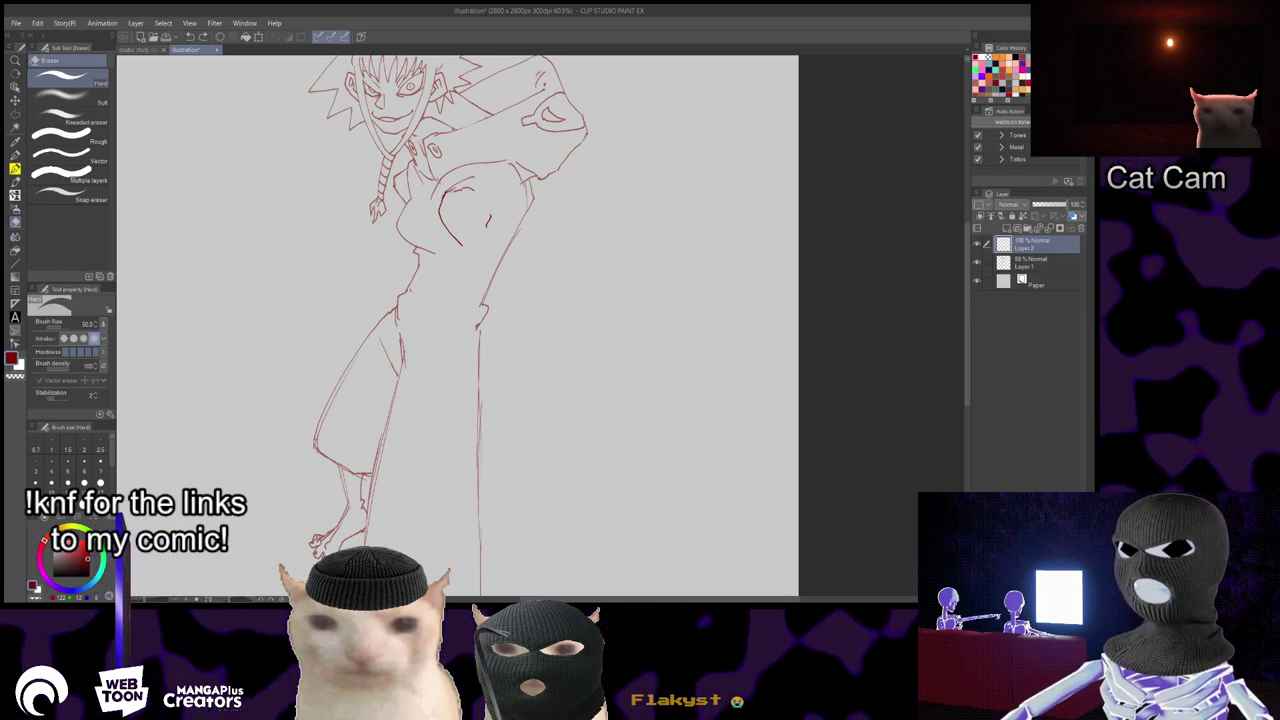
- On Layer 1, pencil a curved line closing the back side of the shoulder, between the existing arc and the back line
{"action": "left_click_drag", "start_coordinate": [719, 458], "coordinate": [807, 506]}
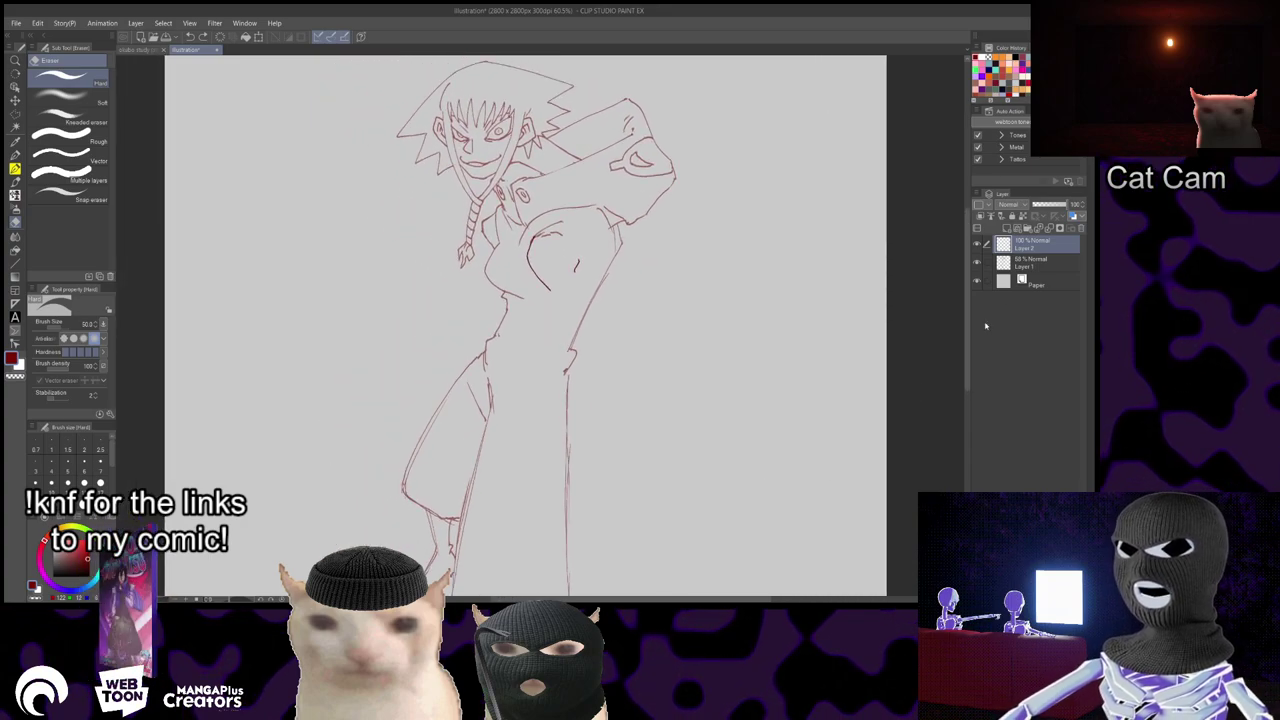
{"action": "left_click", "coordinate": [1008, 262]}
{"action": "key", "text": "p"}
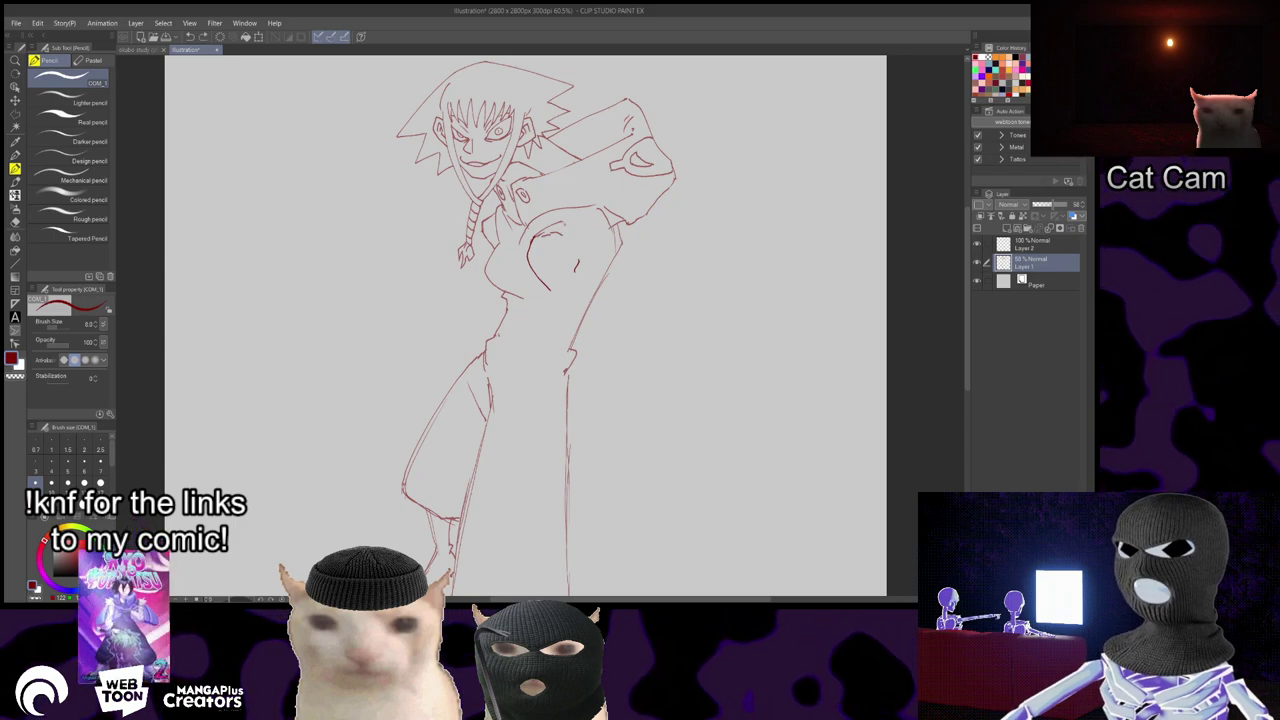
{"action": "left_click_drag", "start_coordinate": [625, 273], "coordinate": [665, 218]}
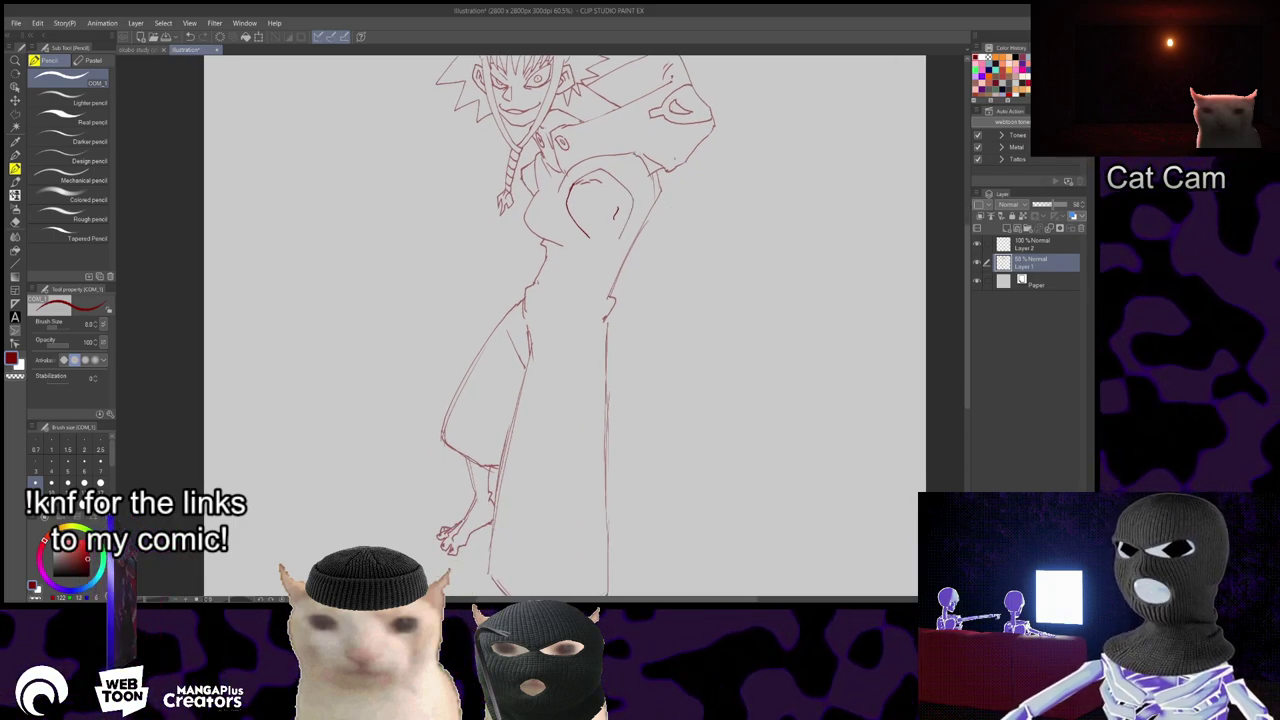
{"action": "left_click_drag", "start_coordinate": [683, 265], "coordinate": [697, 371]}
{"action": "mouse_move", "coordinate": [699, 481]}
{"action": "left_mouse_down"}
{"action": "mouse_move", "coordinate": [711, 449]}
{"action": "mouse_move", "coordinate": [734, 437]}
{"action": "mouse_move", "coordinate": [736, 455]}
{"action": "left_mouse_up"}
- Make Layer 2 active, try a long stroke from the shoulder curve, and remove it together with the curve's lower part
{"action": "left_click", "coordinate": [1025, 246]}
{"action": "left_click_drag", "start_coordinate": [825, 437], "coordinate": [754, 393]}
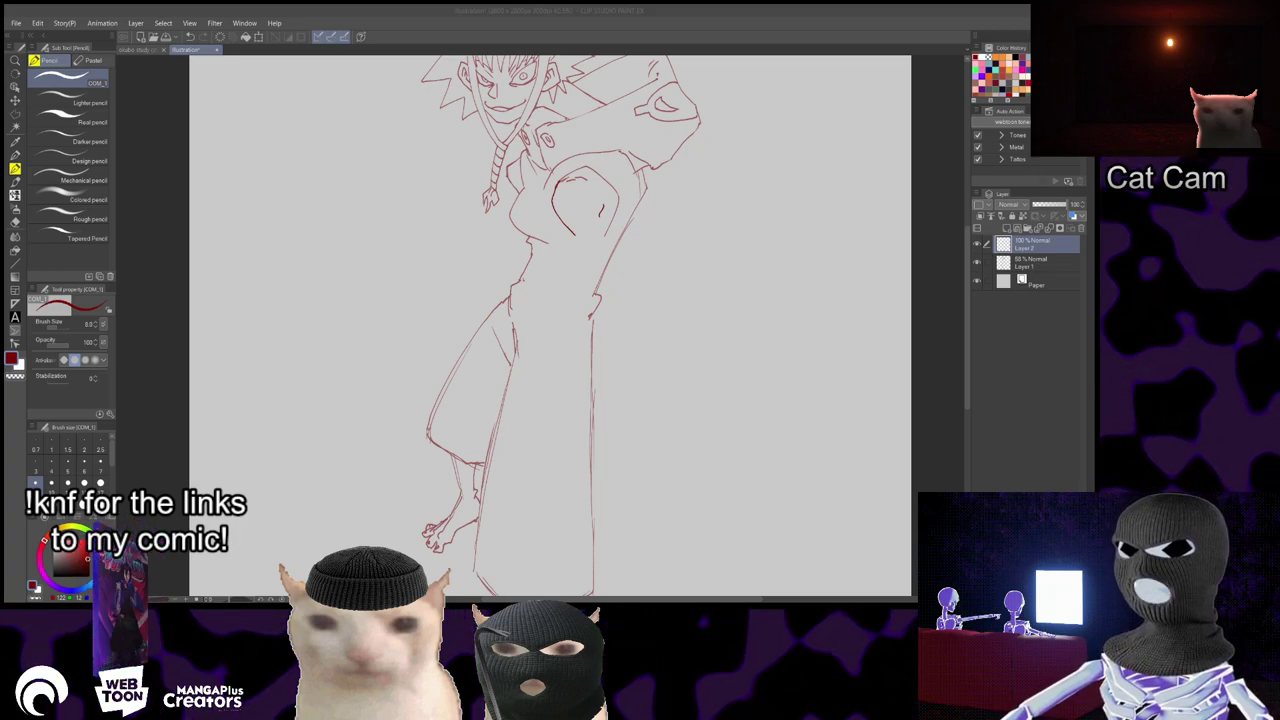
{"action": "left_click", "coordinate": [588, 233]}
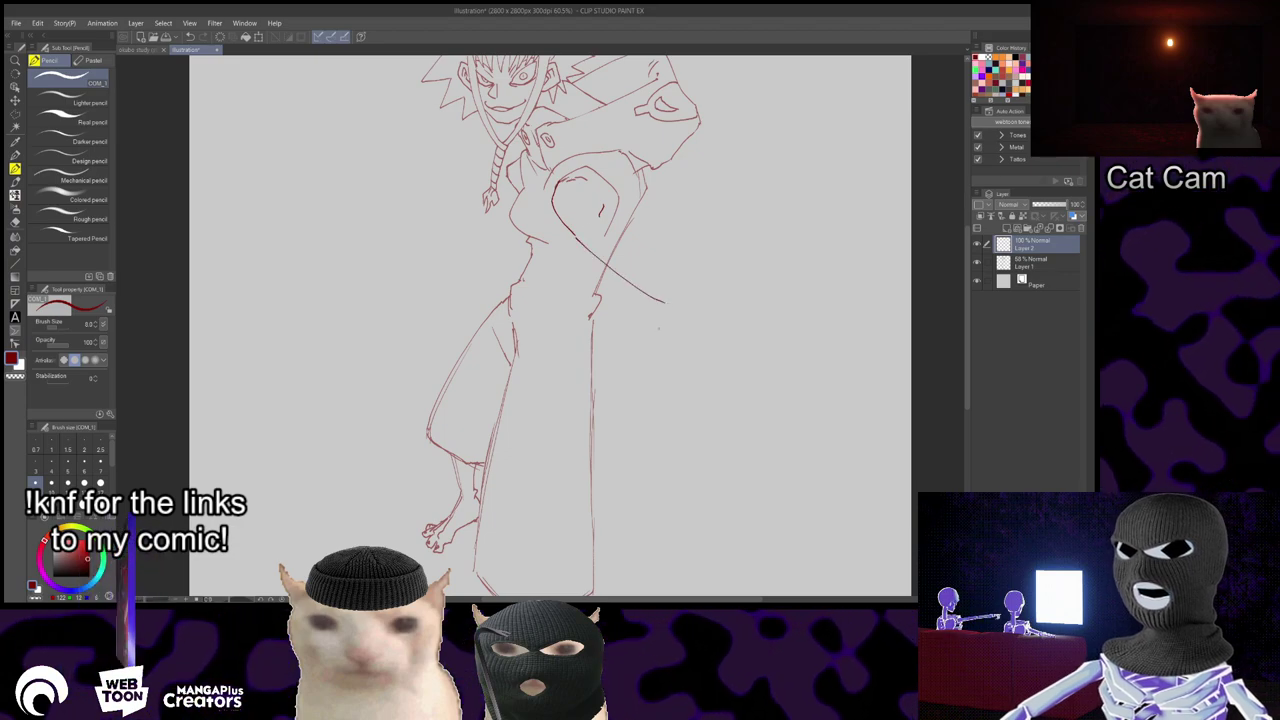
{"action": "key", "text": "e"}
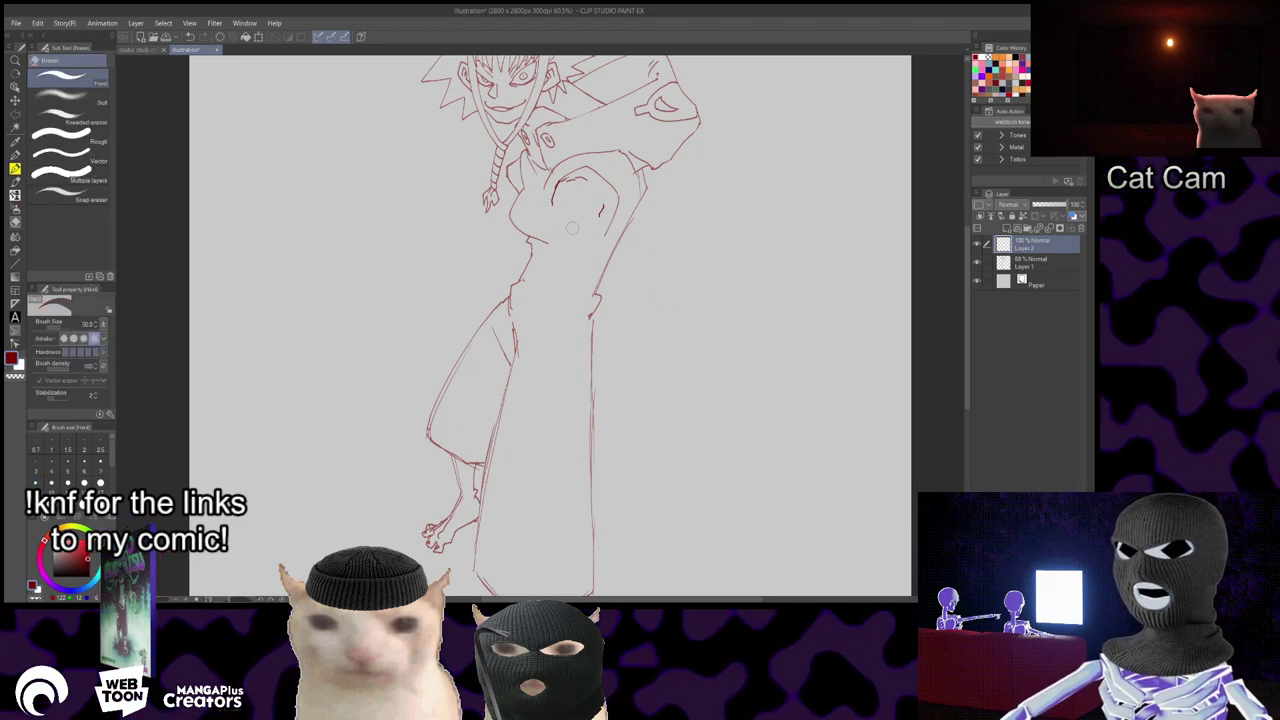
{"action": "key", "text": "p"}
- On Layer 2, try several arm strokes from the shoulder curve down past the back line, undoing each attempt
{"action": "left_click_drag", "start_coordinate": [552, 200], "coordinate": [584, 240]}
{"action": "mouse_move", "coordinate": [650, 290]}
{"action": "left_mouse_down"}
{"action": "mouse_move", "coordinate": [560, 263]}
{"action": "mouse_move", "coordinate": [536, 237]}
{"action": "left_mouse_up"}
{"action": "left_click_drag", "start_coordinate": [470, 188], "coordinate": [529, 234]}
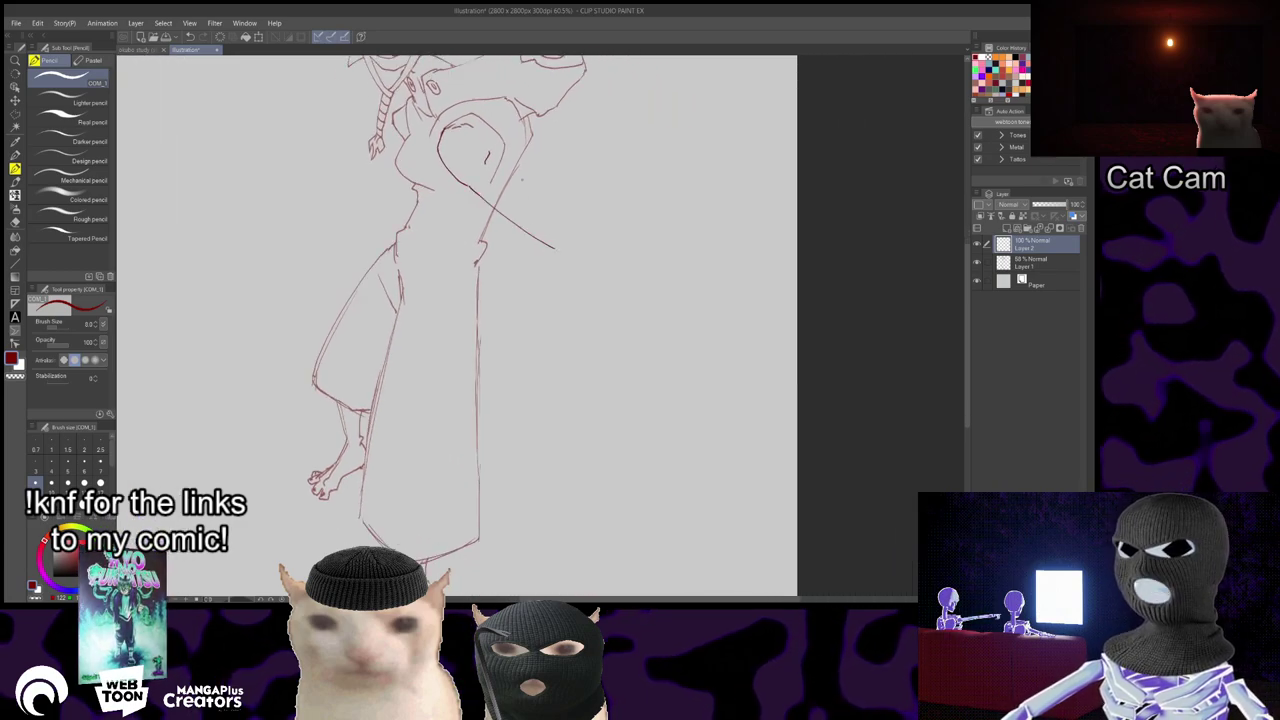
{"action": "key", "text": "ctrl+z"}
{"action": "left_click_drag", "start_coordinate": [470, 189], "coordinate": [518, 247]}
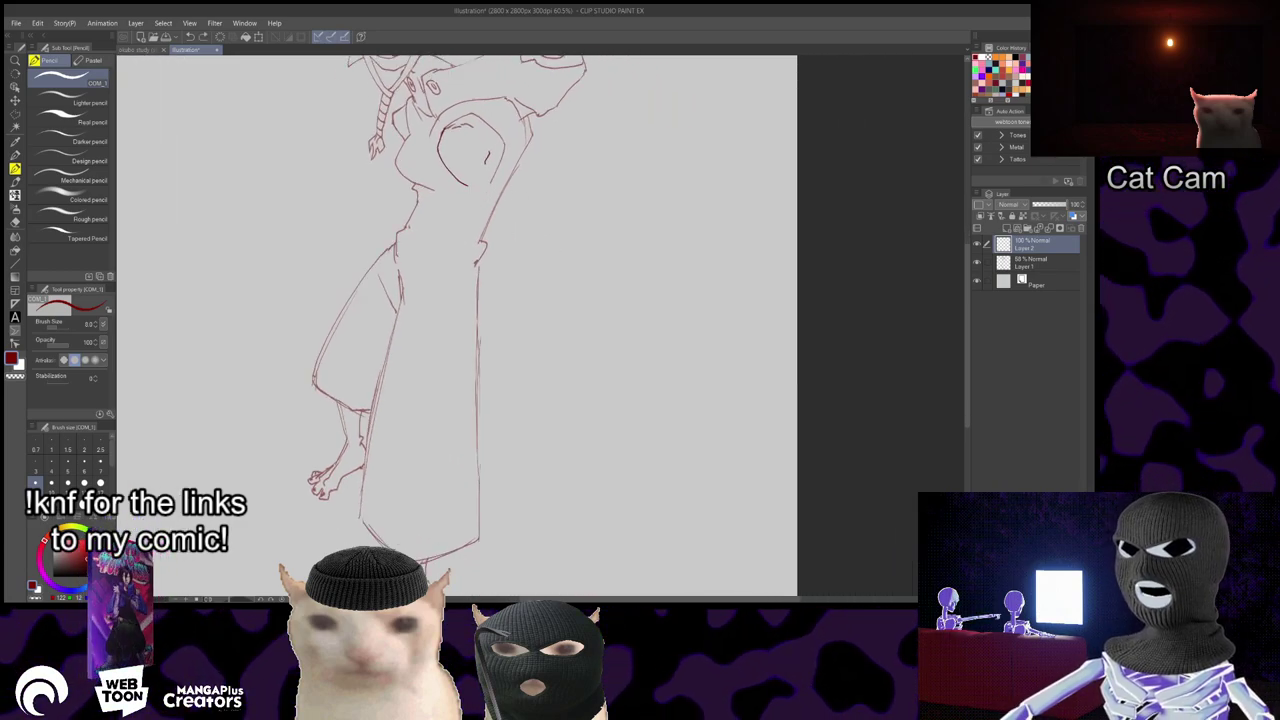
{"action": "key", "text": "ctrl+z"}
{"action": "left_click_drag", "start_coordinate": [470, 187], "coordinate": [544, 260]}
{"action": "mouse_move", "coordinate": [635, 375]}
{"action": "left_mouse_down"}
{"action": "mouse_move", "coordinate": [663, 366]}
{"action": "mouse_move", "coordinate": [757, 476]}
{"action": "left_mouse_up"}
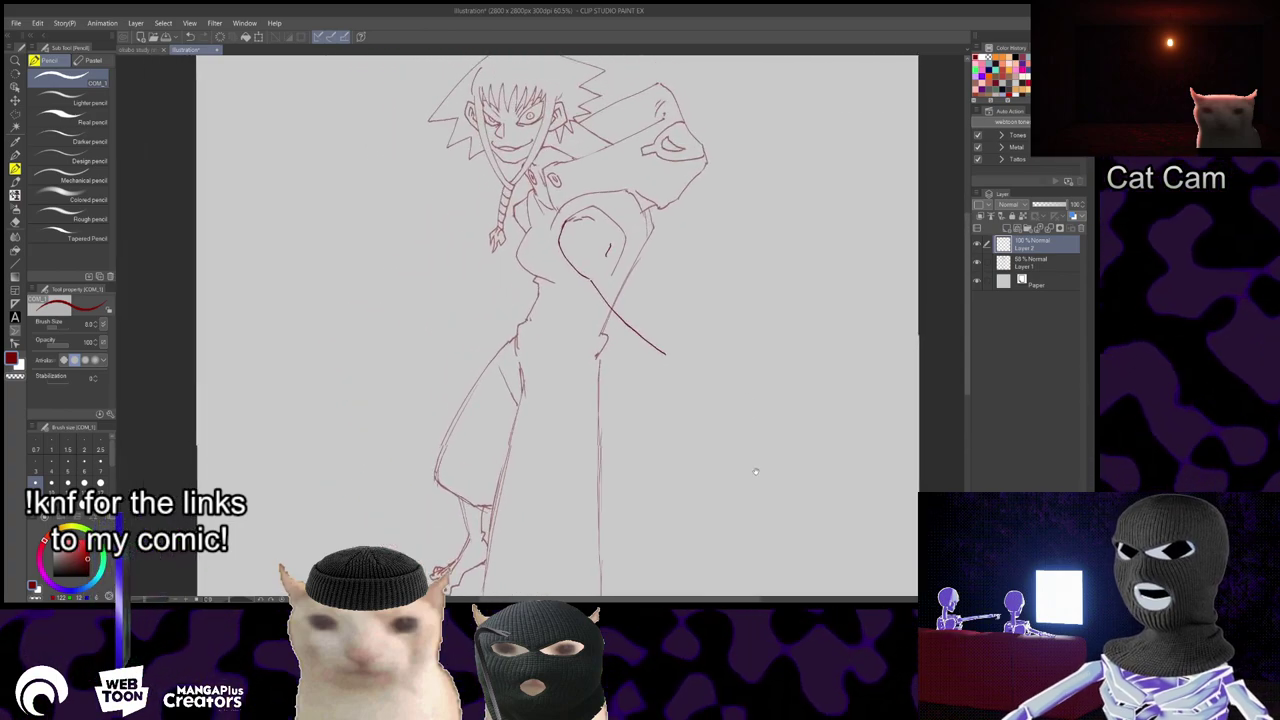
{"action": "key", "text": "ctrl+z"}
{"action": "key", "text": "ctrl+z"}
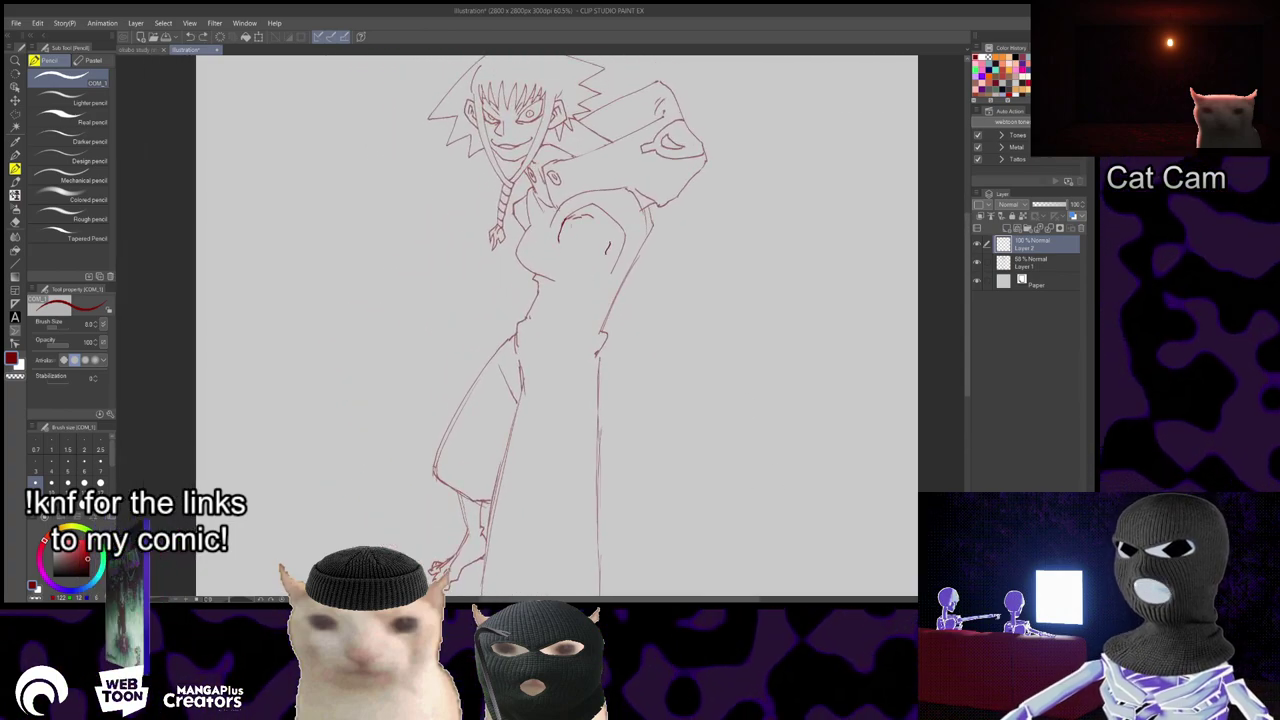
{"action": "left_click_drag", "start_coordinate": [558, 241], "coordinate": [595, 274]}
{"action": "key", "text": "ctrl+z"}
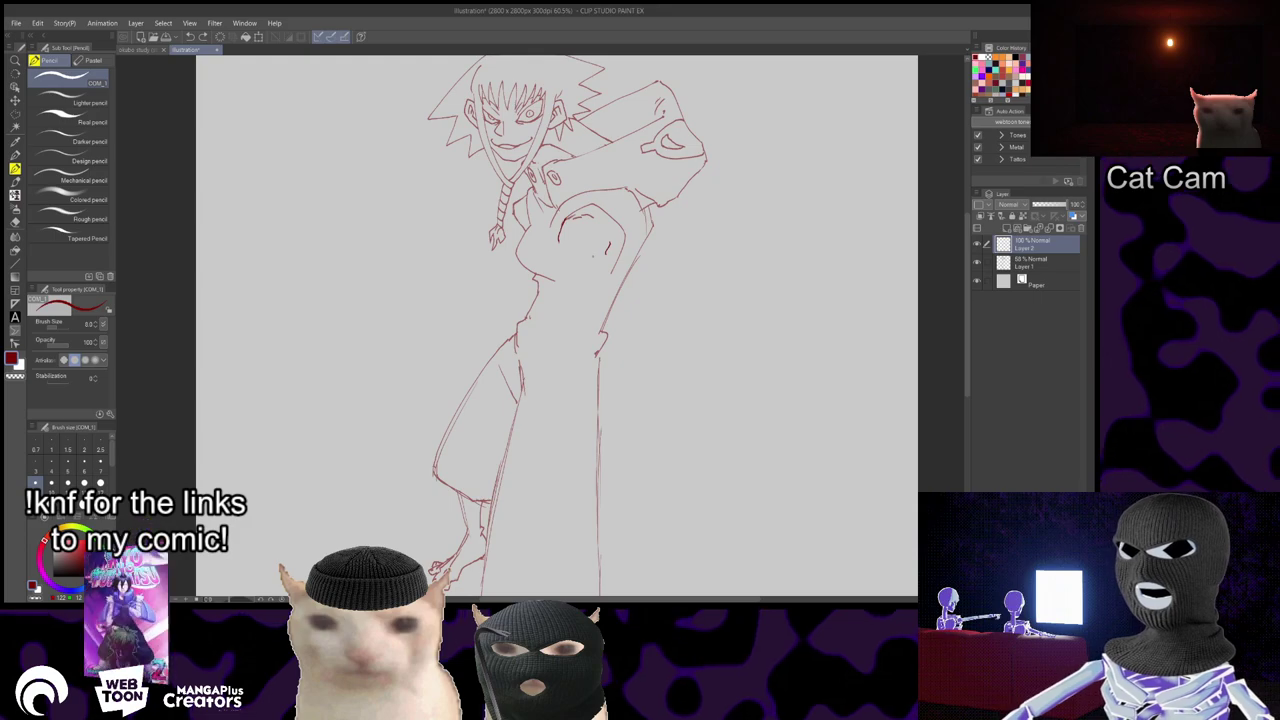
- Redraw the front side of the shoulder curve as one smooth stroke with the canvas rotated, and return the canvas to upright
{"action": "scroll", "coordinate": [593, 256], "scroll_direction": "up", "scroll_amount": 2}
{"action": "key", "text": "^"}
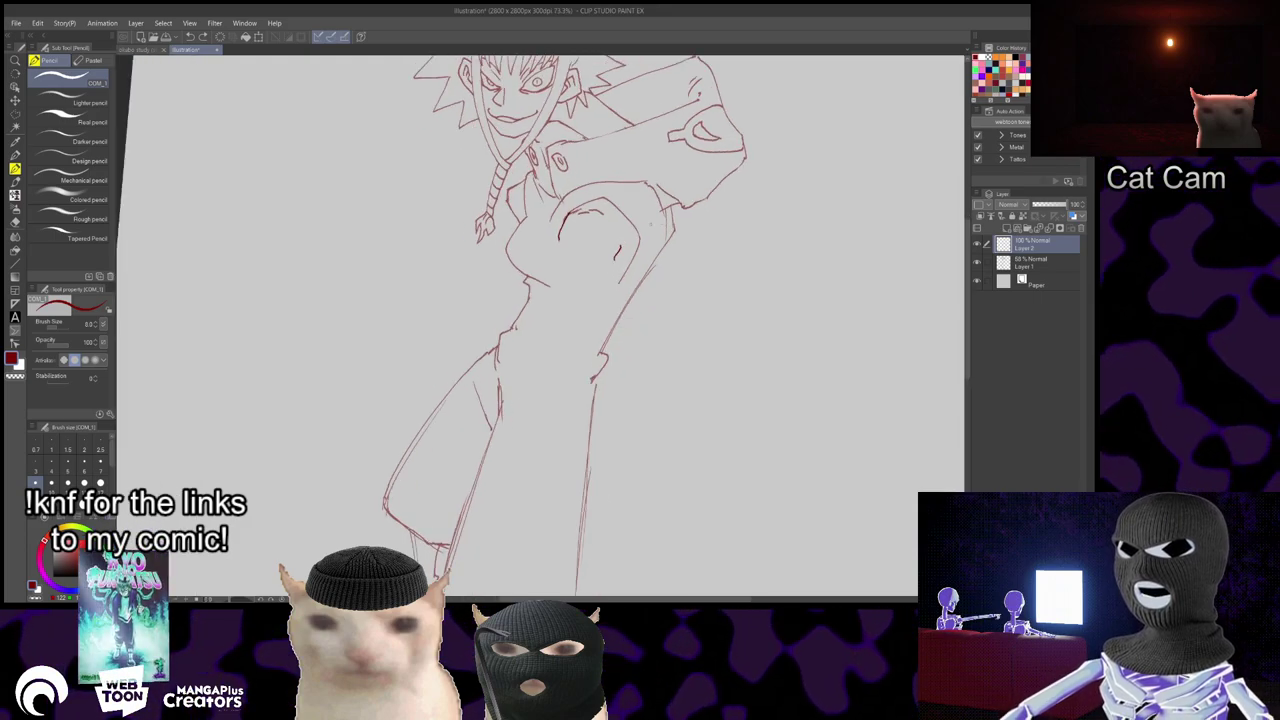
{"action": "key", "text": "^"}
{"action": "key", "text": "^"}
{"action": "key", "text": "^"}
{"action": "key", "text": "^"}
{"action": "key", "text": "^"}
{"action": "key", "text": "^"}
{"action": "key", "text": "^"}
{"action": "key", "text": "^"}
{"action": "key", "text": "^"}
{"action": "key", "text": "^"}
{"action": "left_click_drag", "start_coordinate": [608, 338], "coordinate": [625, 281]}
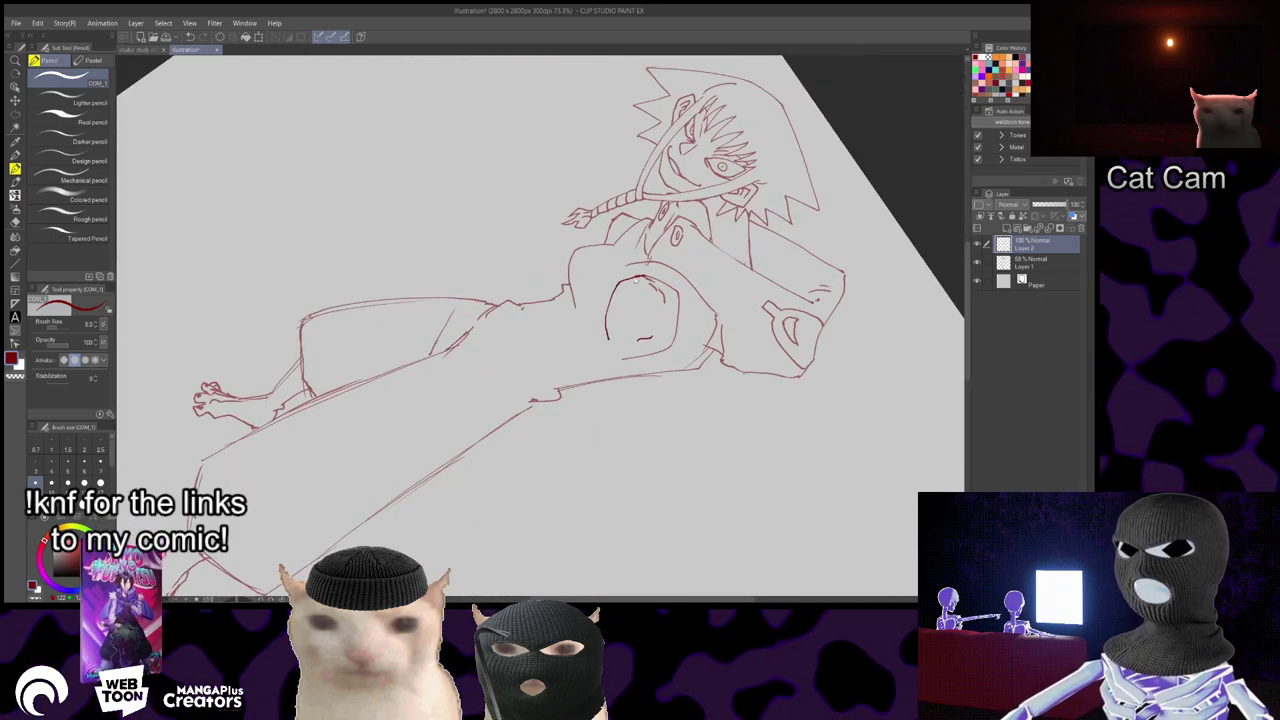
{"action": "key", "text": "ctrl+z"}
{"action": "left_click_drag", "start_coordinate": [600, 338], "coordinate": [621, 282]}
{"action": "key", "text": "ctrl+z"}
{"action": "left_click_drag", "start_coordinate": [600, 336], "coordinate": [620, 282]}
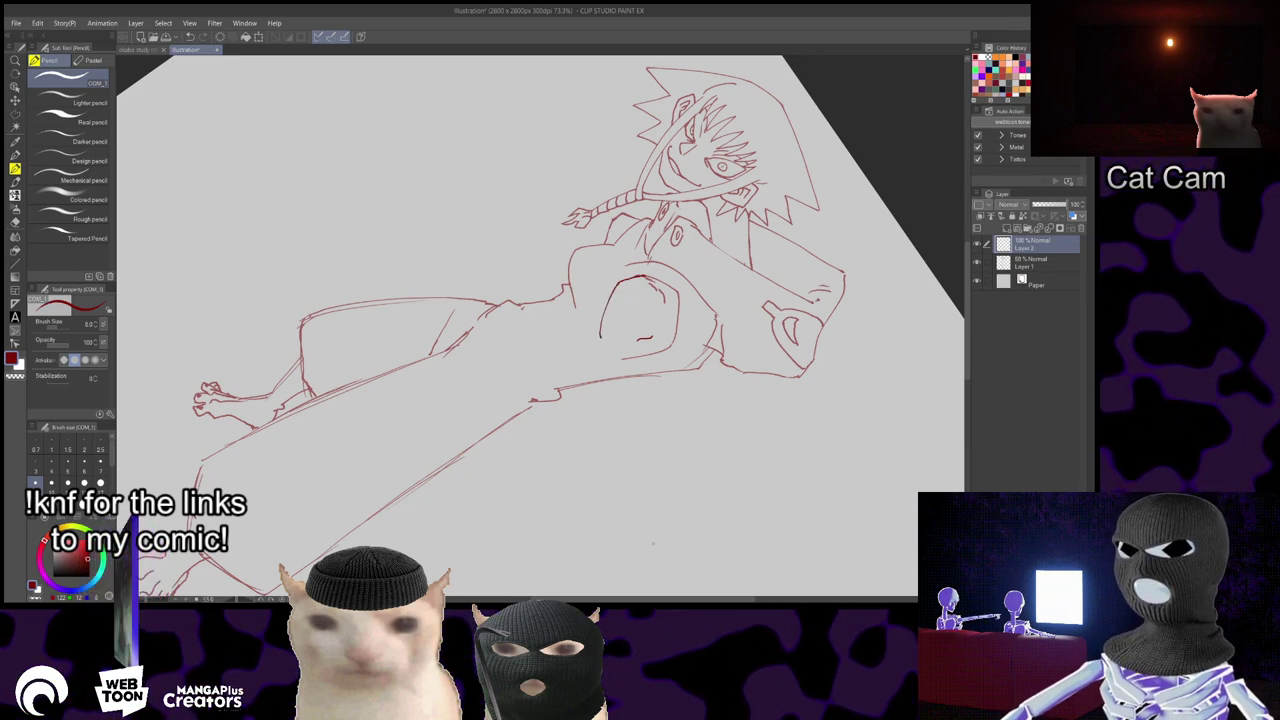
{"action": "key", "text": "-"}
{"action": "key", "text": "-"}
{"action": "key", "text": "-"}
{"action": "key", "text": "-"}
{"action": "key", "text": "-"}
{"action": "key", "text": "-"}
{"action": "key", "text": "-"}
{"action": "key", "text": "-"}
{"action": "key", "text": "-"}
{"action": "key", "text": "-"}
{"action": "key", "text": "-"}
{"action": "key", "text": "-"}
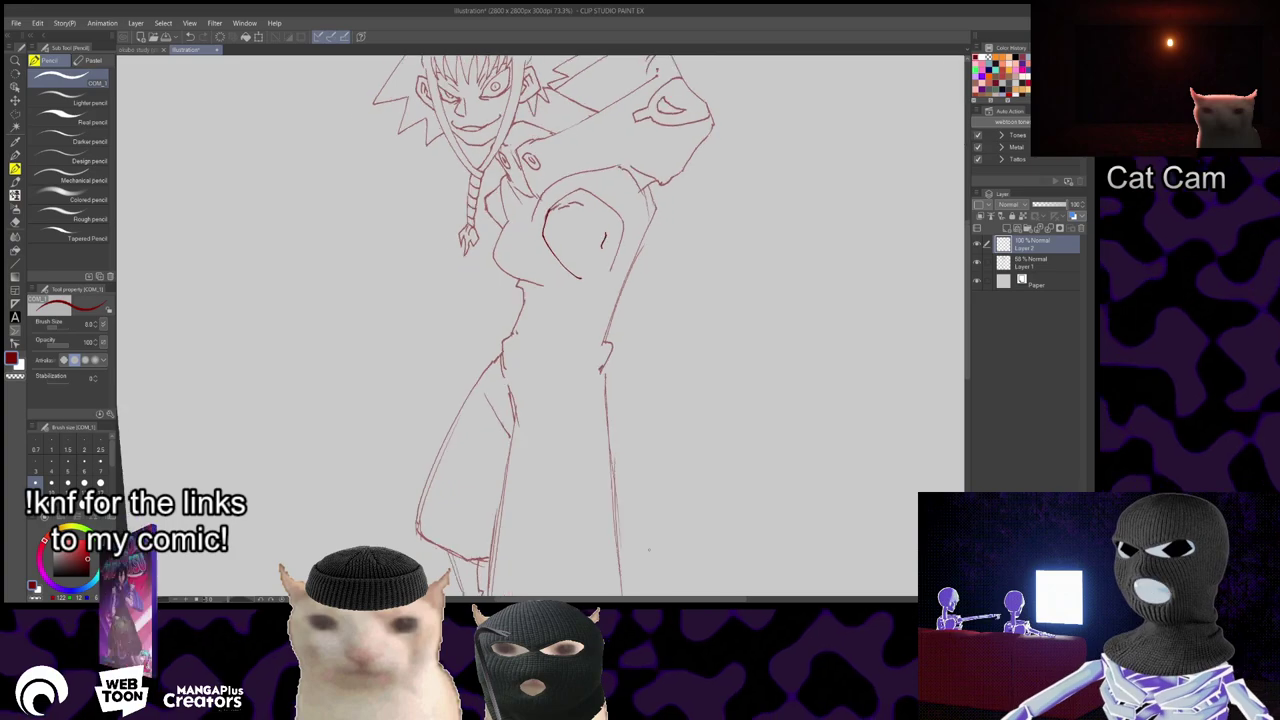
{"action": "key", "text": "^"}
- Look over the figure, check the character reference sheet in the browser, and return to the drawing
{"action": "scroll", "coordinate": [618, 508], "scroll_direction": "down", "scroll_amount": 2}
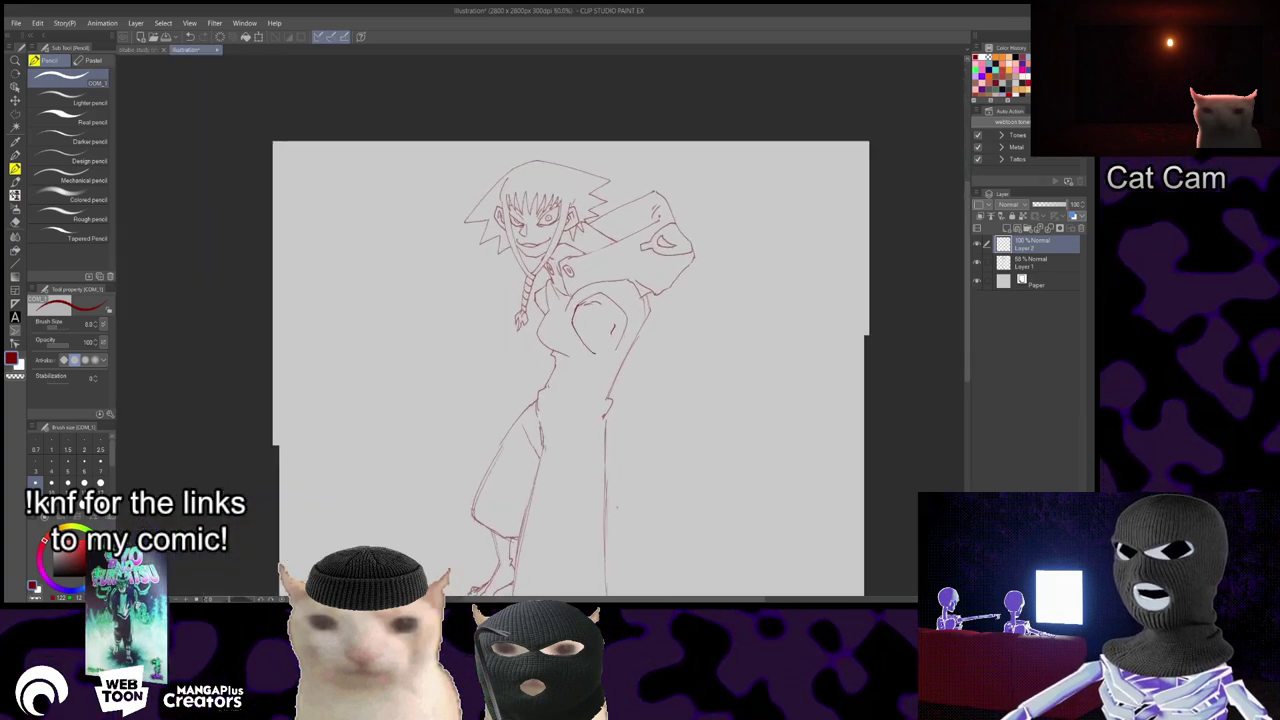
{"action": "scroll", "coordinate": [617, 507], "scroll_direction": "up", "scroll_amount": 5}
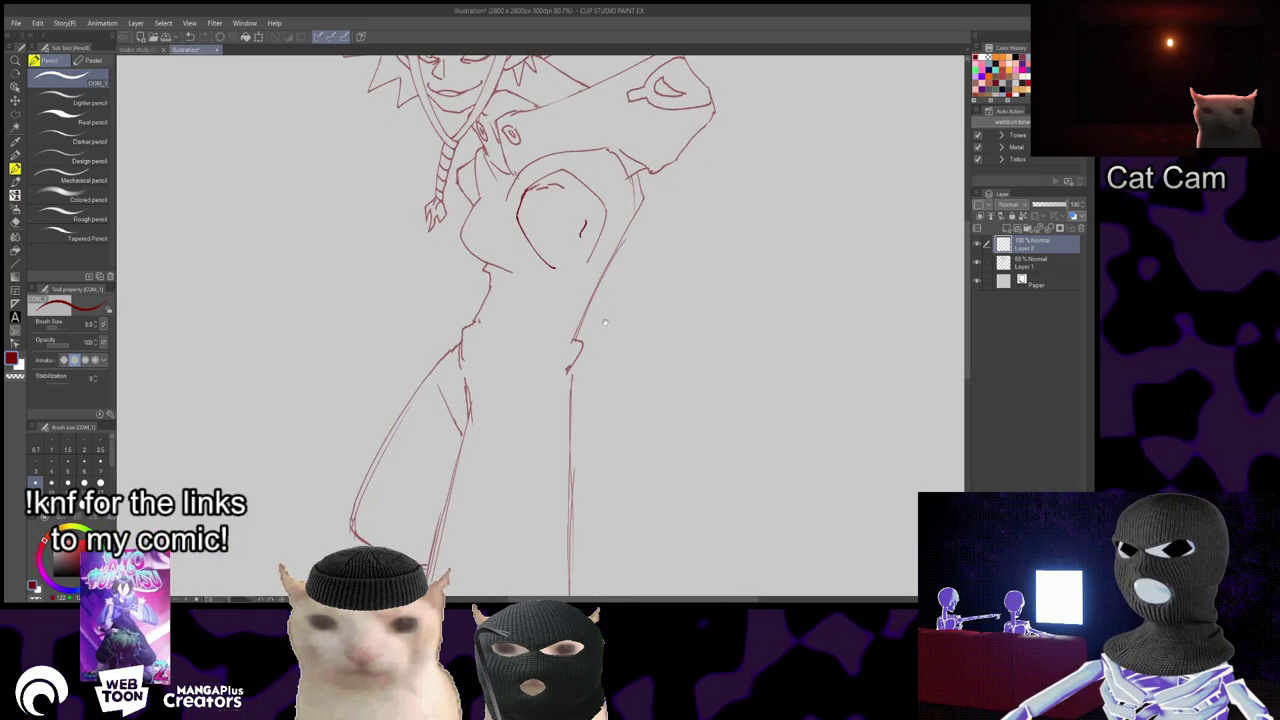
{"action": "left_click_drag", "start_coordinate": [604, 322], "coordinate": [604, 389]}
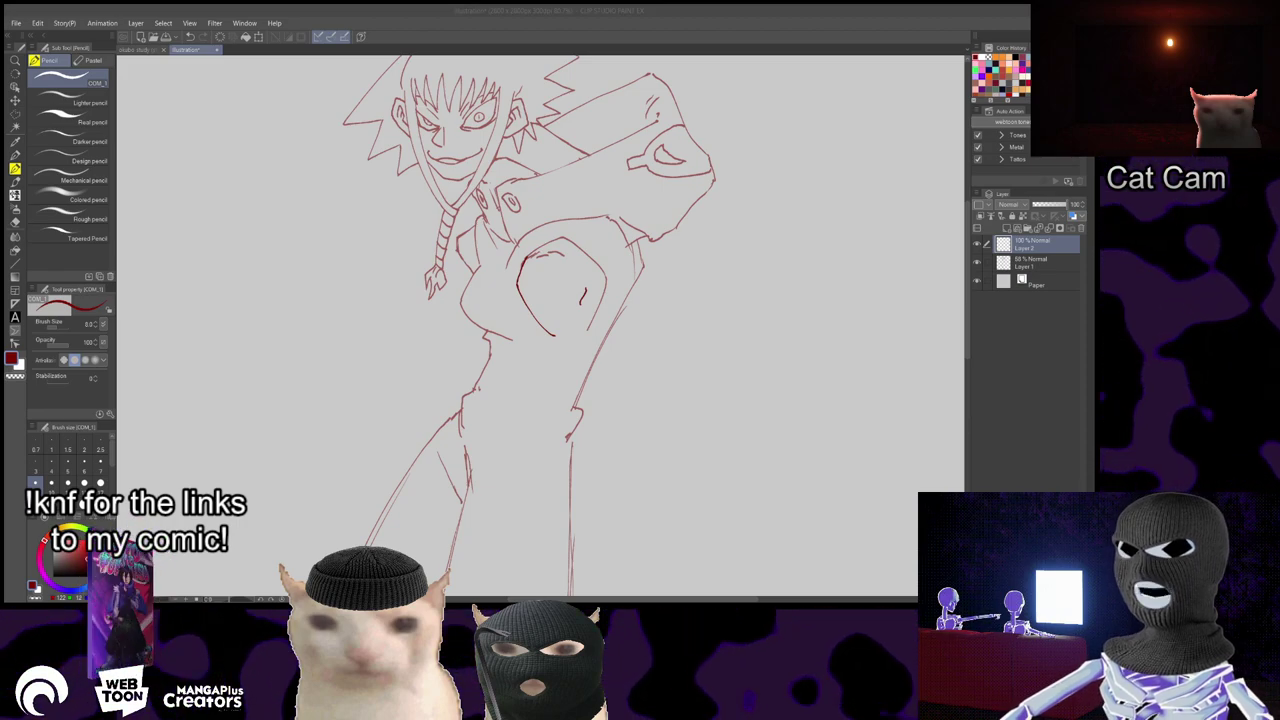
{"action": "key", "text": "alt+Tab"}
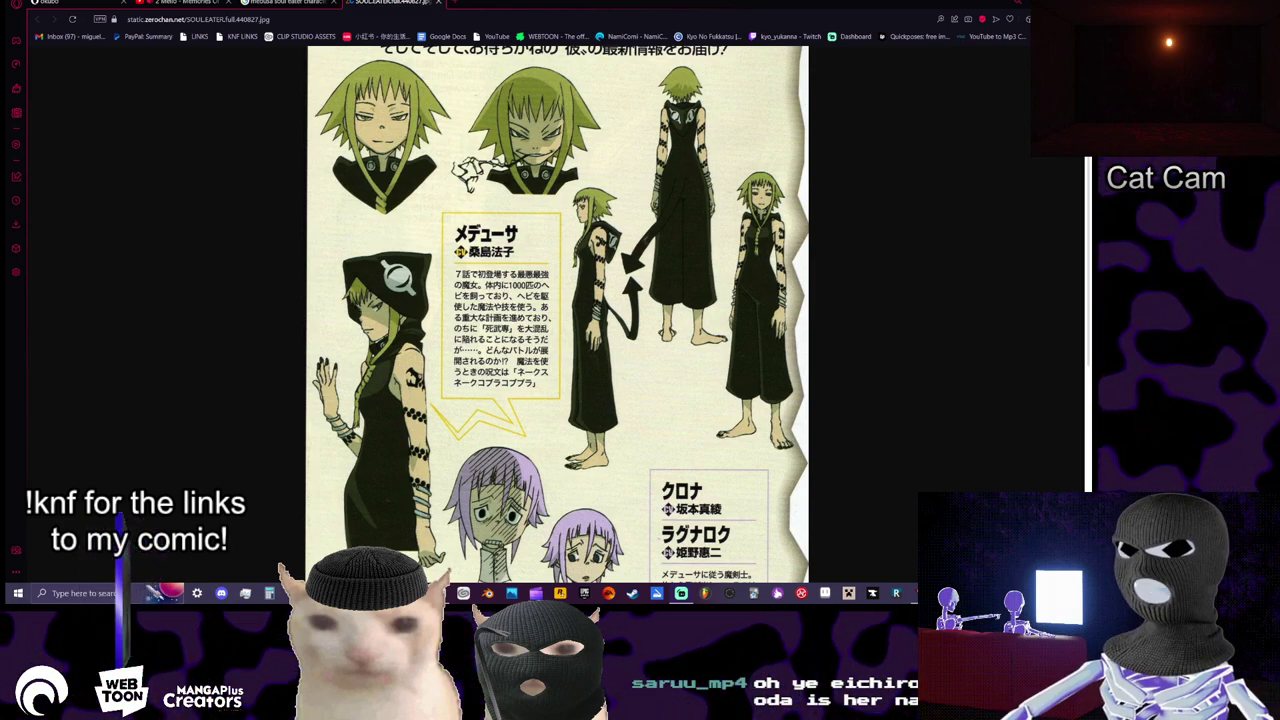
{"action": "key", "text": "alt+Tab"}
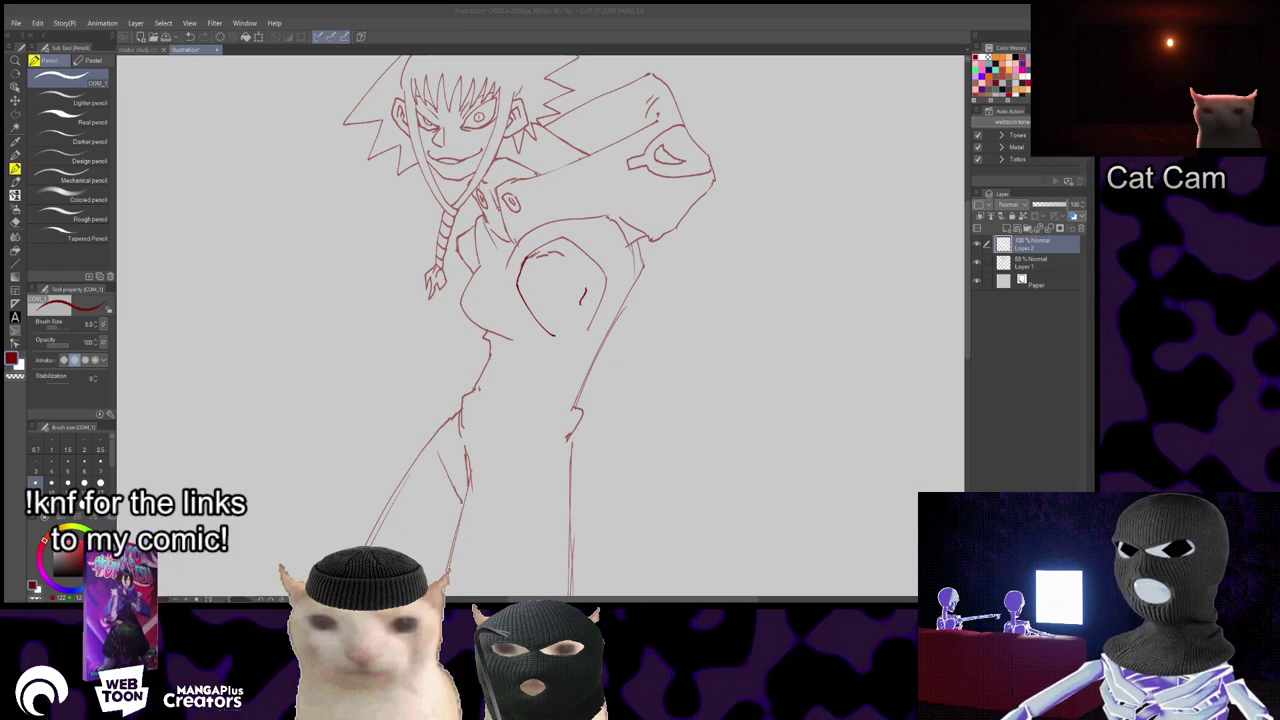
- Sketch a small U-shaped hand placeholder on the empty canvas behind the trousers, and undo the trial marks around it
{"action": "left_click", "coordinate": [658, 426]}
{"action": "scroll", "coordinate": [657, 427], "scroll_direction": "down", "scroll_amount": 4}
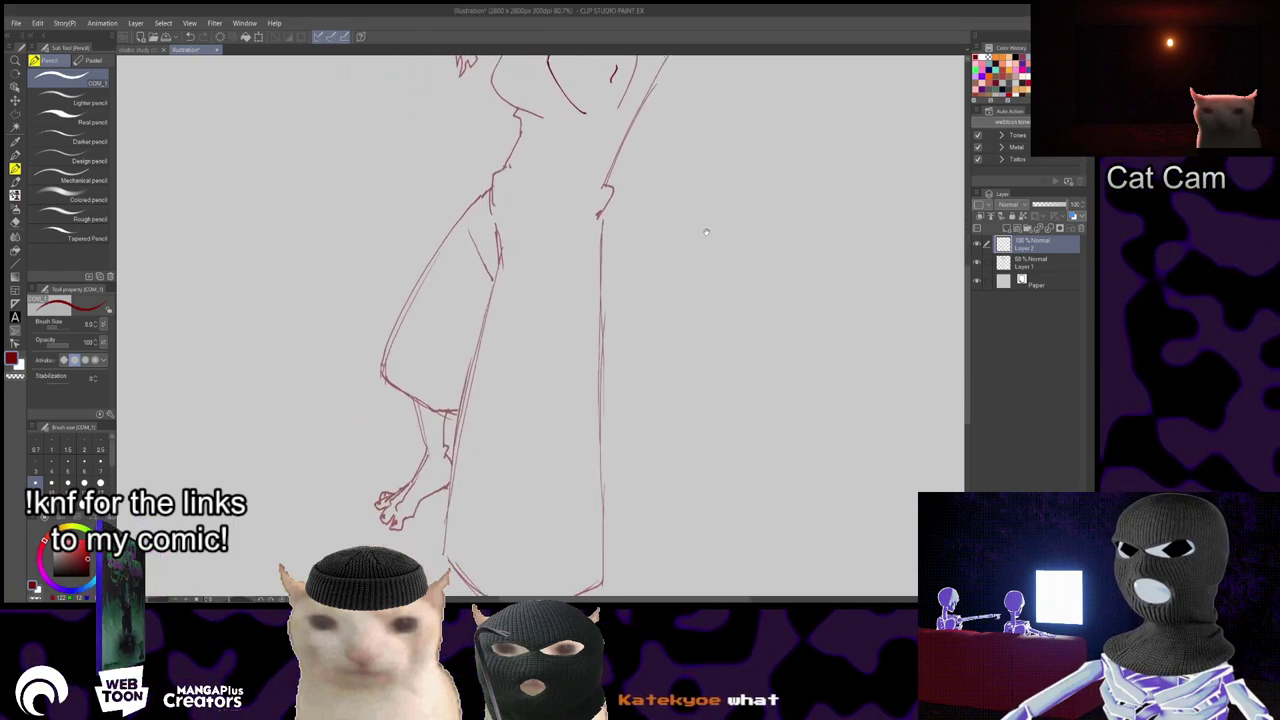
{"action": "mouse_move", "coordinate": [692, 334]}
{"action": "left_mouse_down"}
{"action": "mouse_move", "coordinate": [725, 371]}
{"action": "mouse_move", "coordinate": [752, 332]}
{"action": "left_mouse_up"}
{"action": "mouse_move", "coordinate": [760, 424]}
{"action": "left_mouse_down"}
{"action": "mouse_move", "coordinate": [783, 535]}
{"action": "mouse_move", "coordinate": [774, 445]}
{"action": "mouse_move", "coordinate": [737, 433]}
{"action": "left_mouse_up"}
{"action": "scroll", "coordinate": [611, 272], "scroll_direction": "down", "scroll_amount": 4}
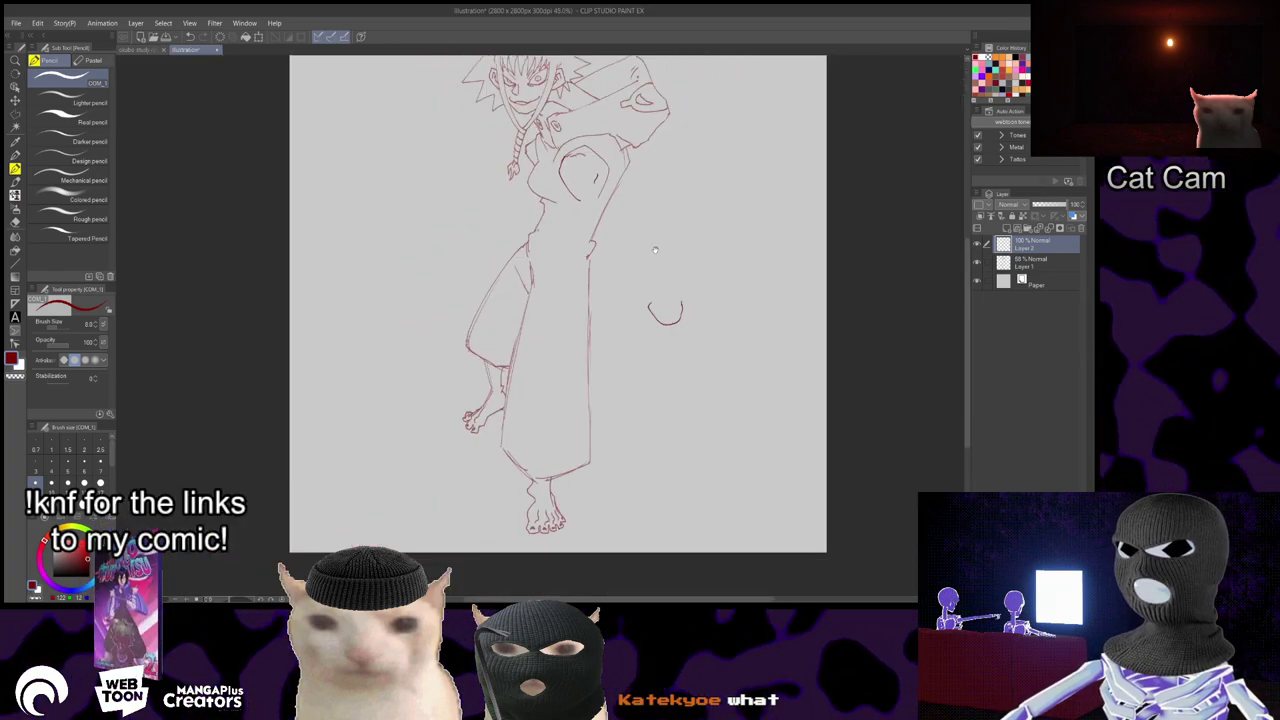
{"action": "scroll", "coordinate": [657, 254], "scroll_direction": "up", "scroll_amount": 1}
{"action": "mouse_move", "coordinate": [669, 260]}
{"action": "left_mouse_down"}
{"action": "mouse_move", "coordinate": [714, 374]}
{"action": "mouse_move", "coordinate": [706, 332]}
{"action": "mouse_move", "coordinate": [648, 282]}
{"action": "left_mouse_up"}
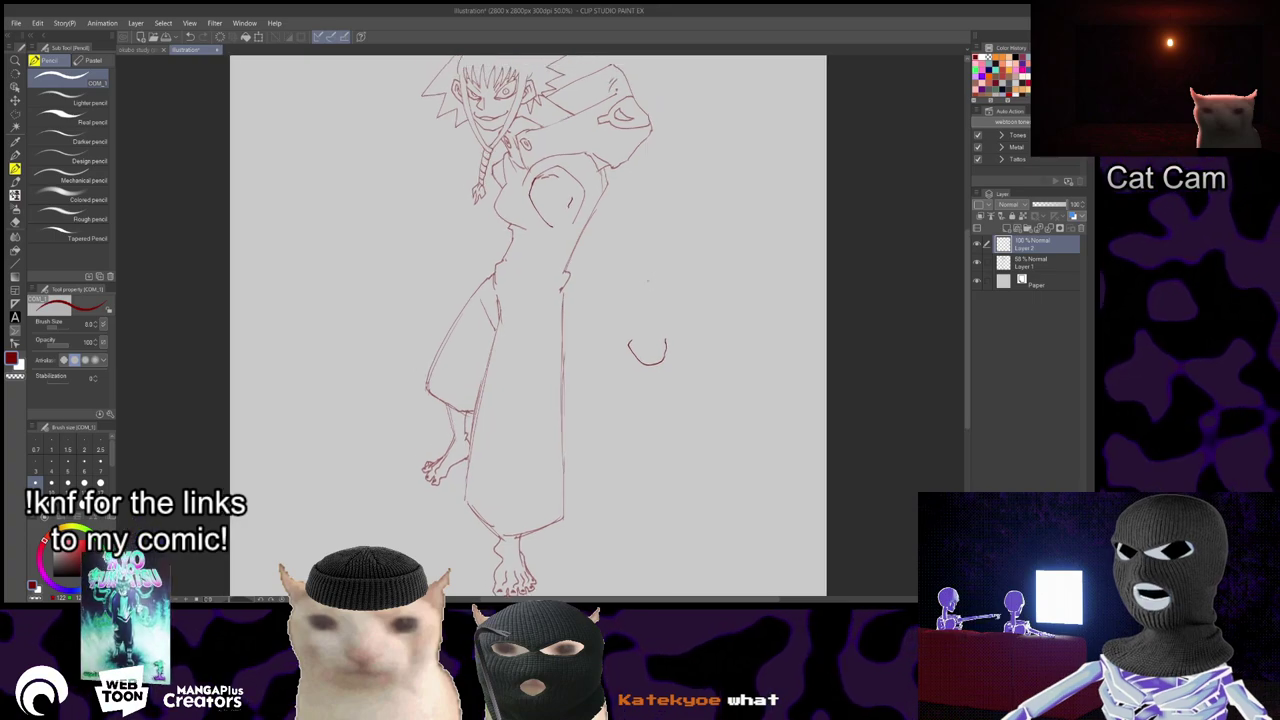
{"action": "left_click_drag", "start_coordinate": [619, 341], "coordinate": [641, 387]}
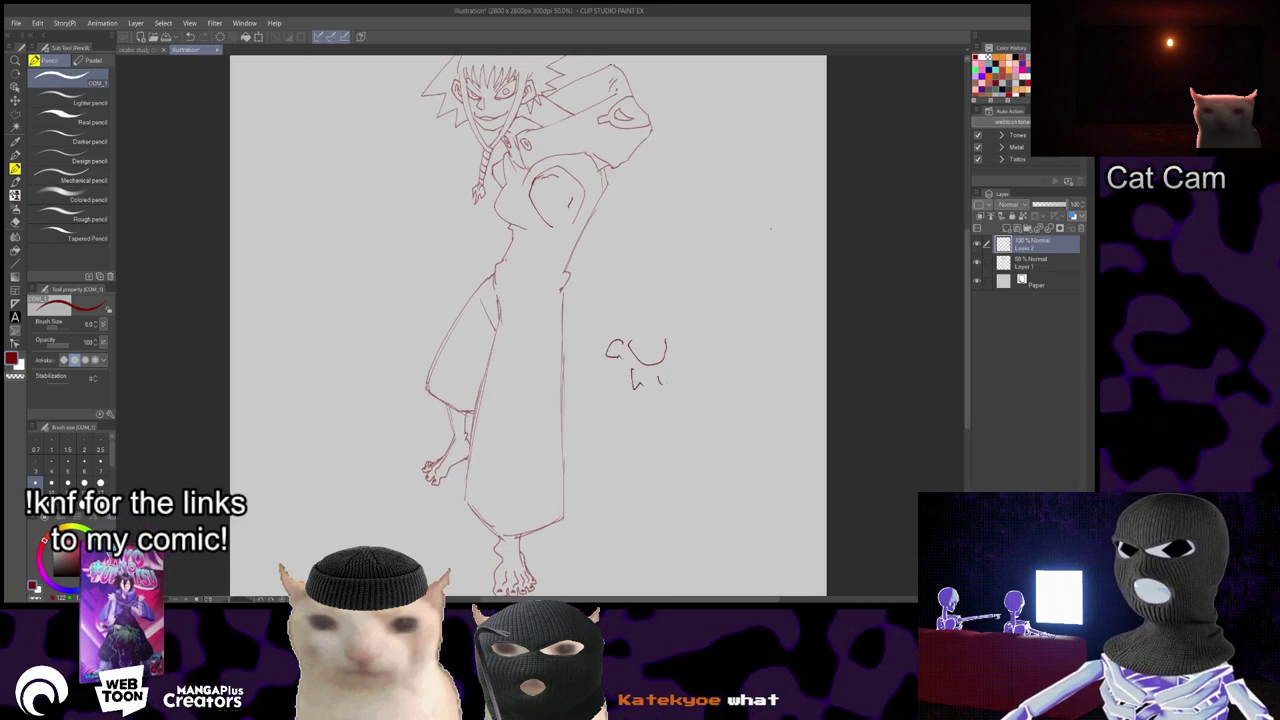
{"action": "key", "text": "ctrl+z"}
- Draw the lower edge of the upper arm from the shoulder curve across the back line, undoing the longer trial arm strokes
{"action": "left_click_drag", "start_coordinate": [554, 227], "coordinate": [608, 285]}
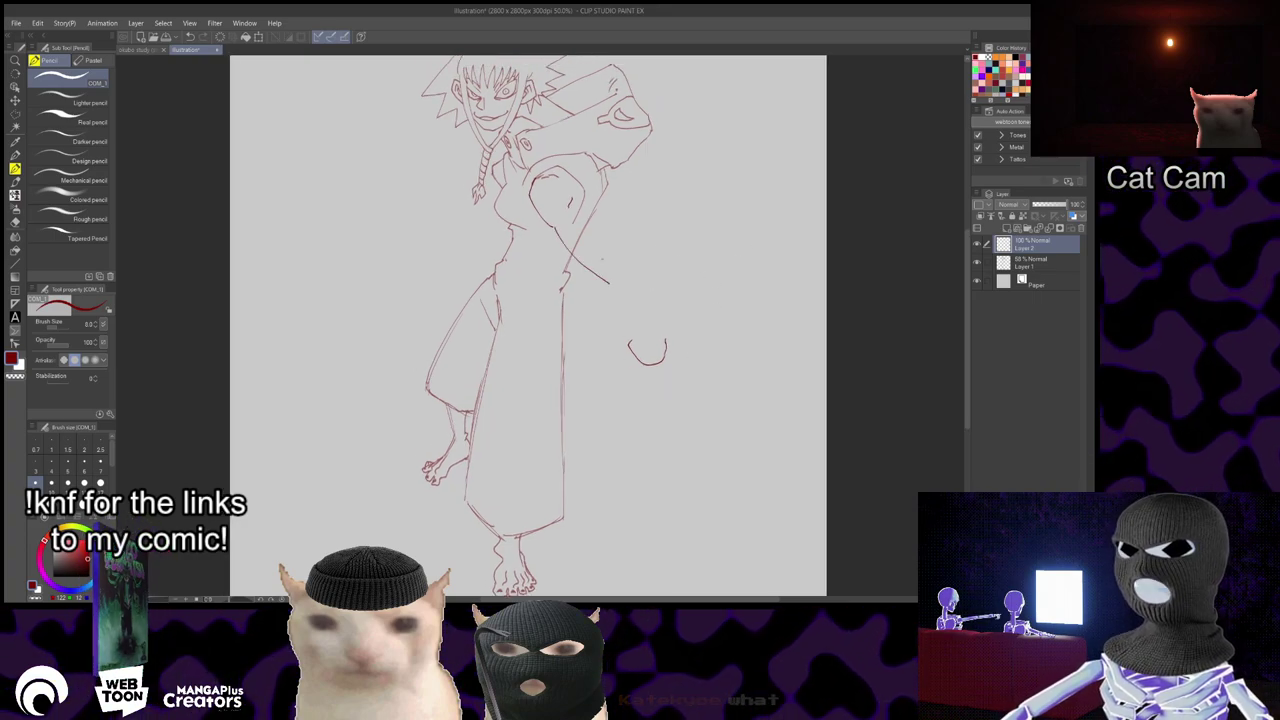
{"action": "key", "text": "ctrl+z"}
{"action": "left_click_drag", "start_coordinate": [554, 227], "coordinate": [636, 330]}
{"action": "left_click_drag", "start_coordinate": [568, 212], "coordinate": [656, 328]}
{"action": "key", "text": "ctrl+z"}
{"action": "key", "text": "ctrl+z"}
{"action": "key", "text": "ctrl+z"}
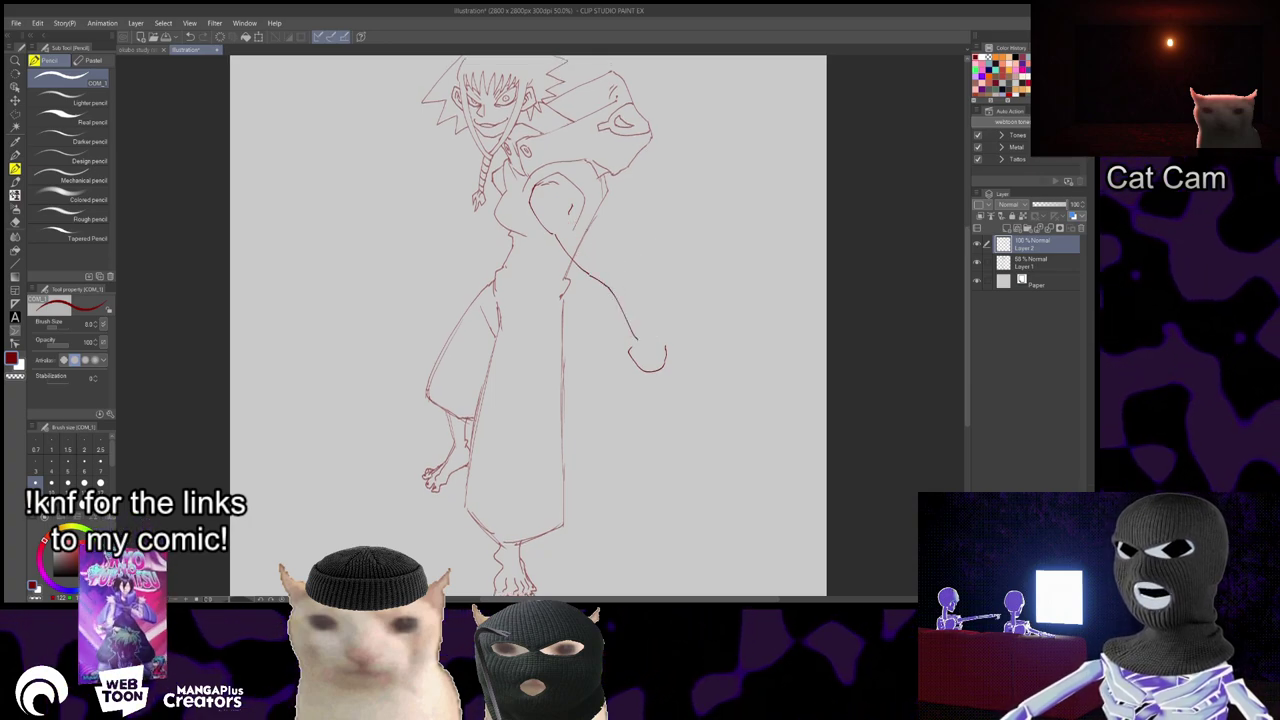
{"action": "left_click_drag", "start_coordinate": [572, 214], "coordinate": [656, 325]}
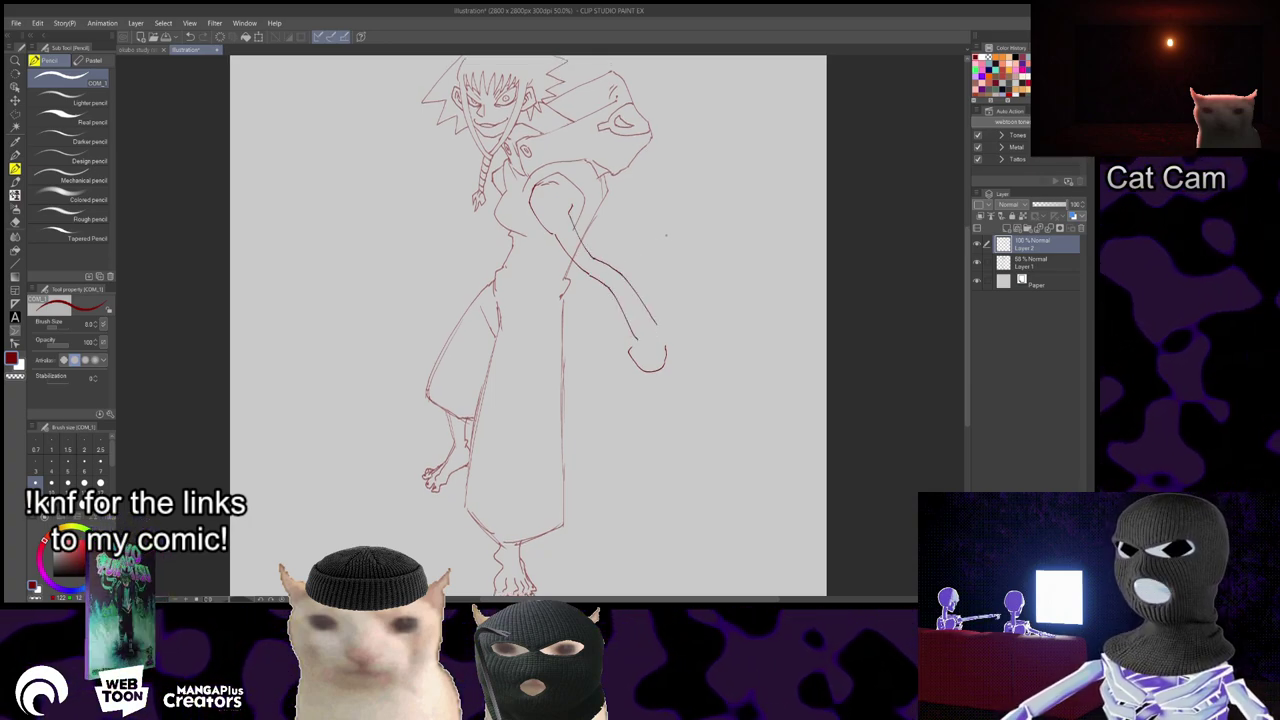
{"action": "key", "text": "ctrl+z"}
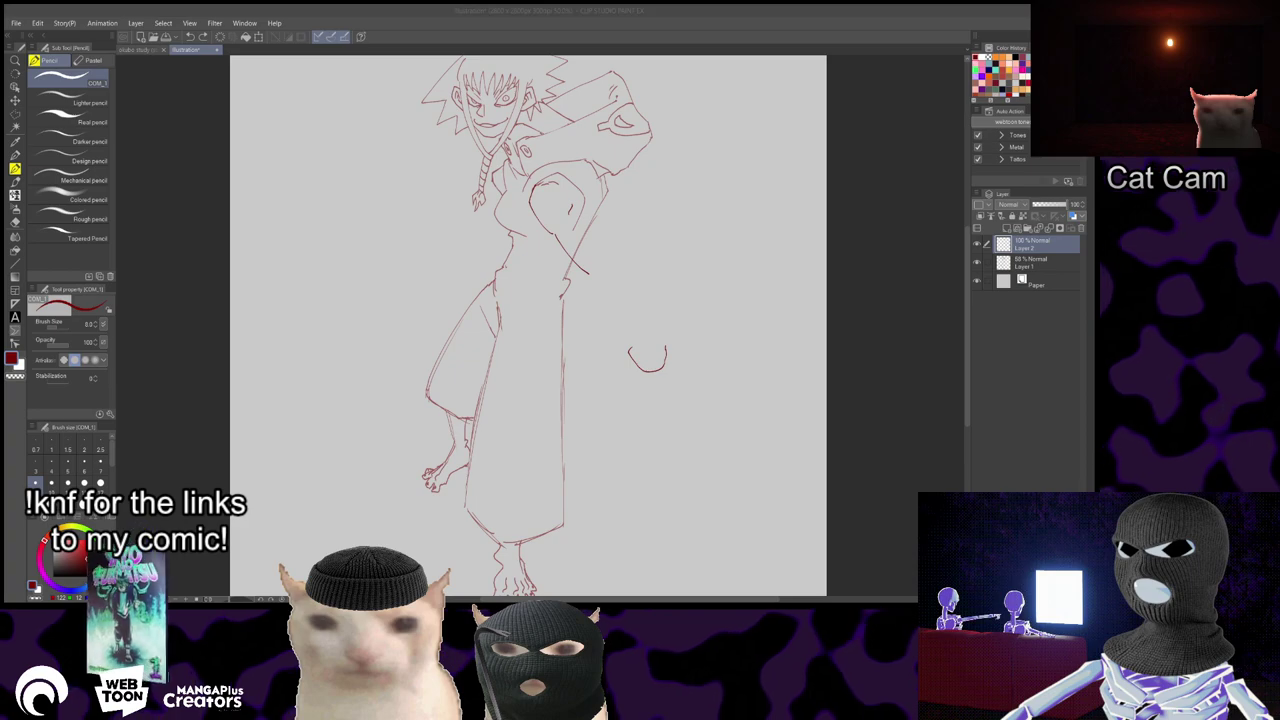
- Draw the lower edge of the forearm from the end of the upper-arm line down to the U-shaped hand mark
{"action": "left_click_drag", "start_coordinate": [587, 273], "coordinate": [640, 348]}
{"action": "key", "text": "ctrl+z"}
{"action": "scroll", "coordinate": [679, 324], "scroll_direction": "up", "scroll_amount": 1}
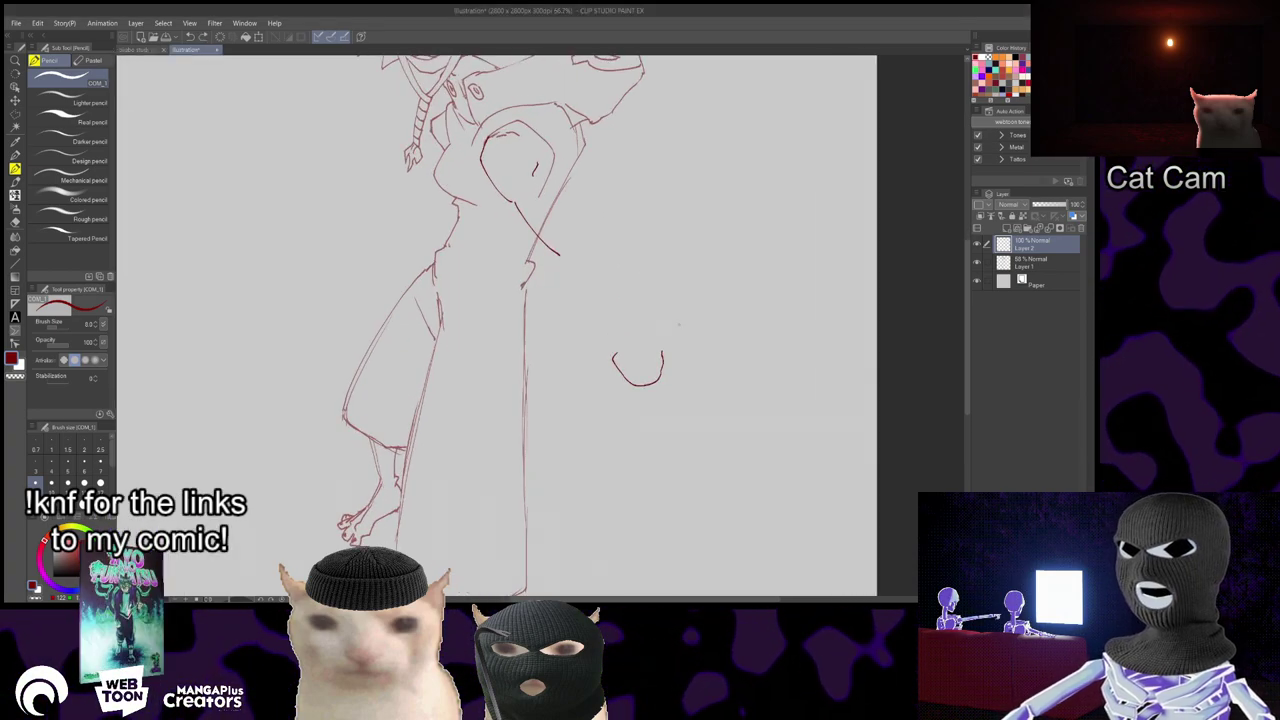
{"action": "left_click_drag", "start_coordinate": [558, 254], "coordinate": [625, 346]}
{"action": "left_click_drag", "start_coordinate": [649, 303], "coordinate": [672, 369]}
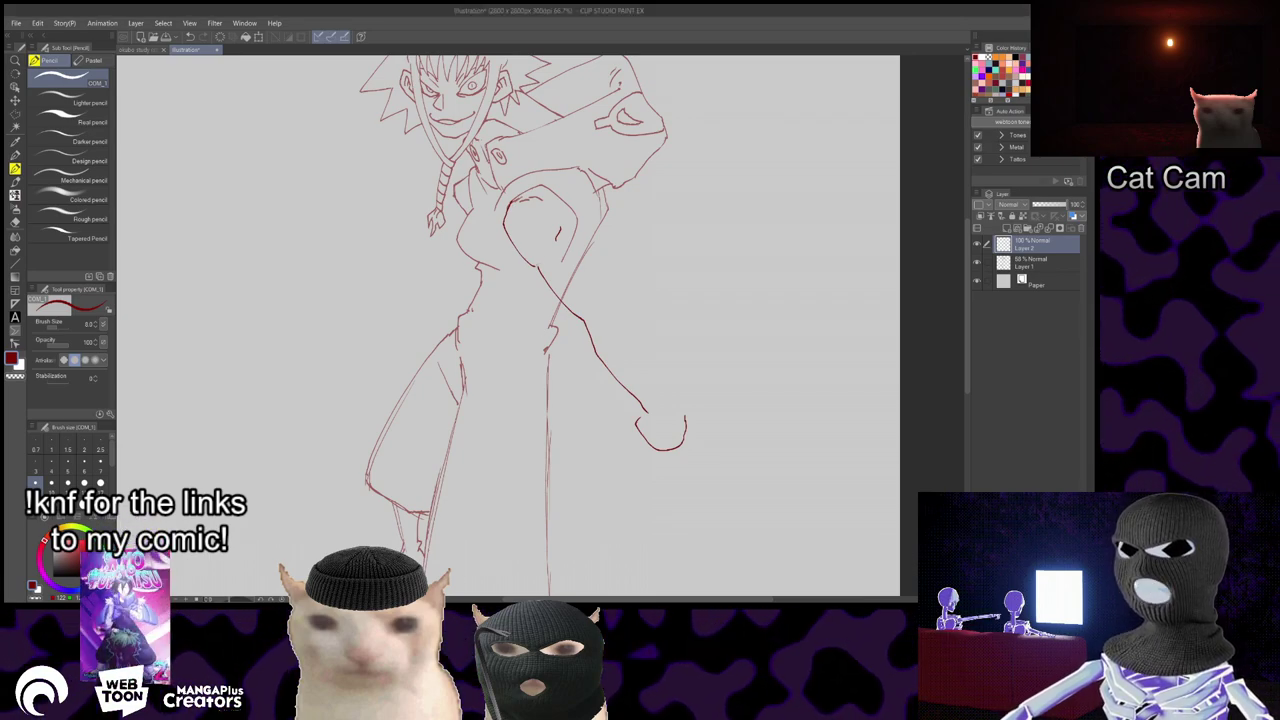
{"action": "key", "text": "x"}
{"action": "key", "text": "x"}
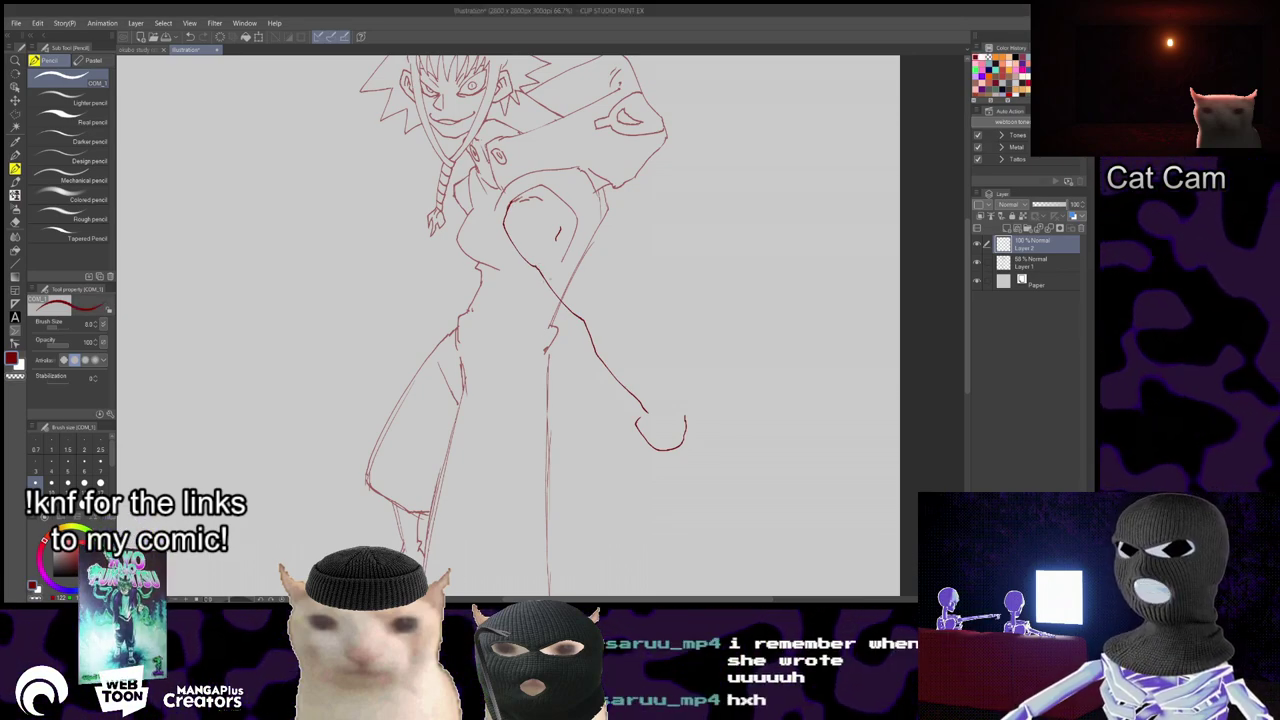
{"action": "left_click_drag", "start_coordinate": [703, 490], "coordinate": [700, 555]}
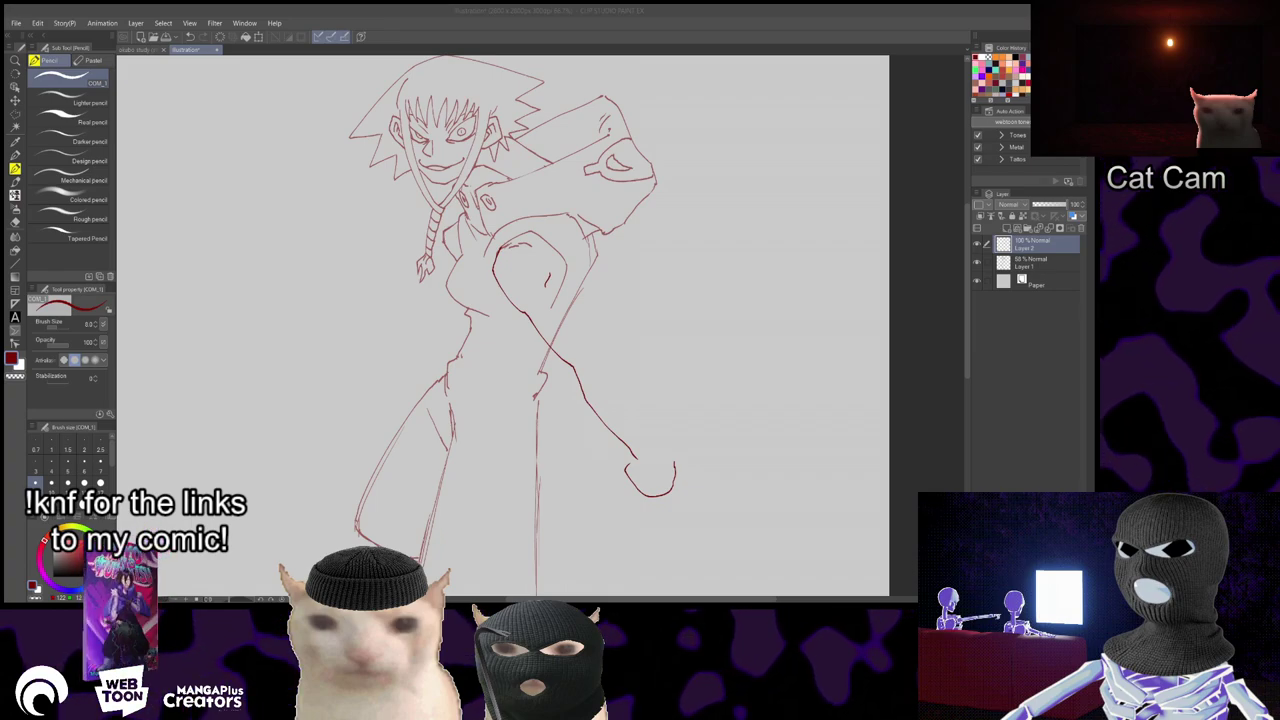
- Draw the arm's upper edge from the short mark inside the shoulder down to the U-shaped hand mark, undoing rejected strokes
{"action": "left_click", "coordinate": [628, 305]}
{"action": "left_click_drag", "start_coordinate": [552, 276], "coordinate": [601, 352]}
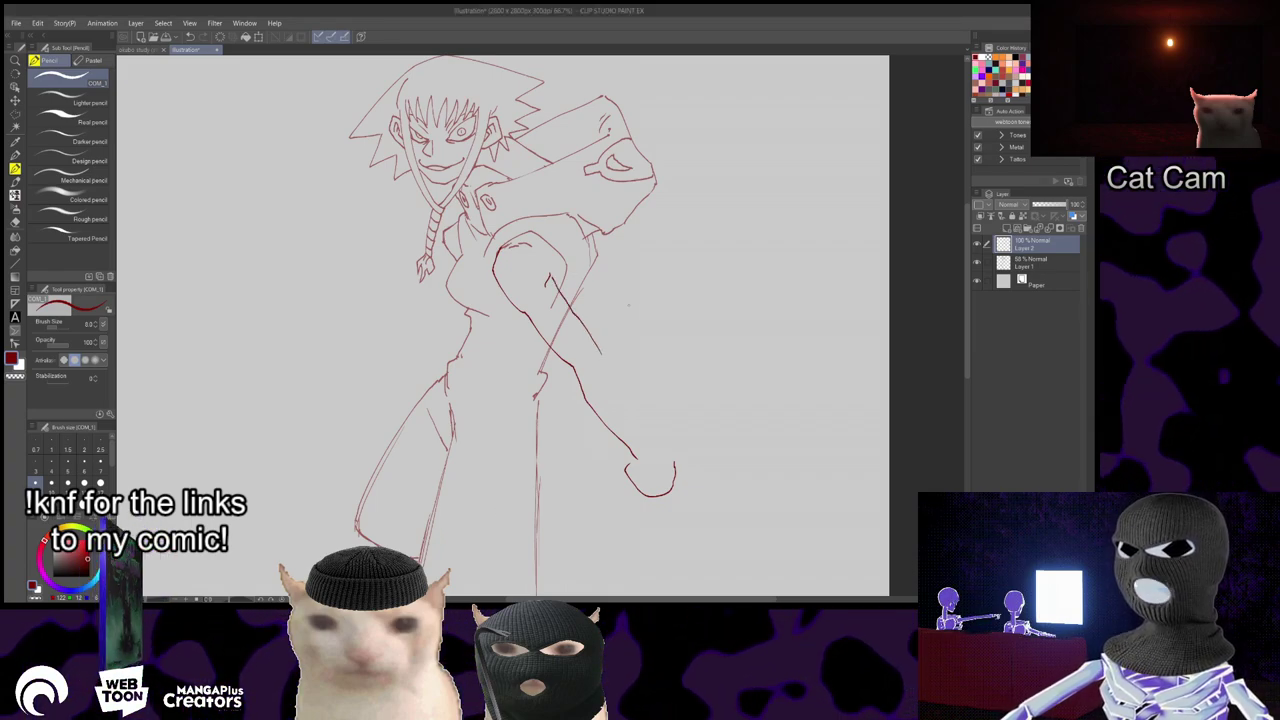
{"action": "left_click_drag", "start_coordinate": [628, 305], "coordinate": [609, 246]}
{"action": "key", "text": "ctrl+z"}
{"action": "left_click_drag", "start_coordinate": [530, 218], "coordinate": [576, 295]}
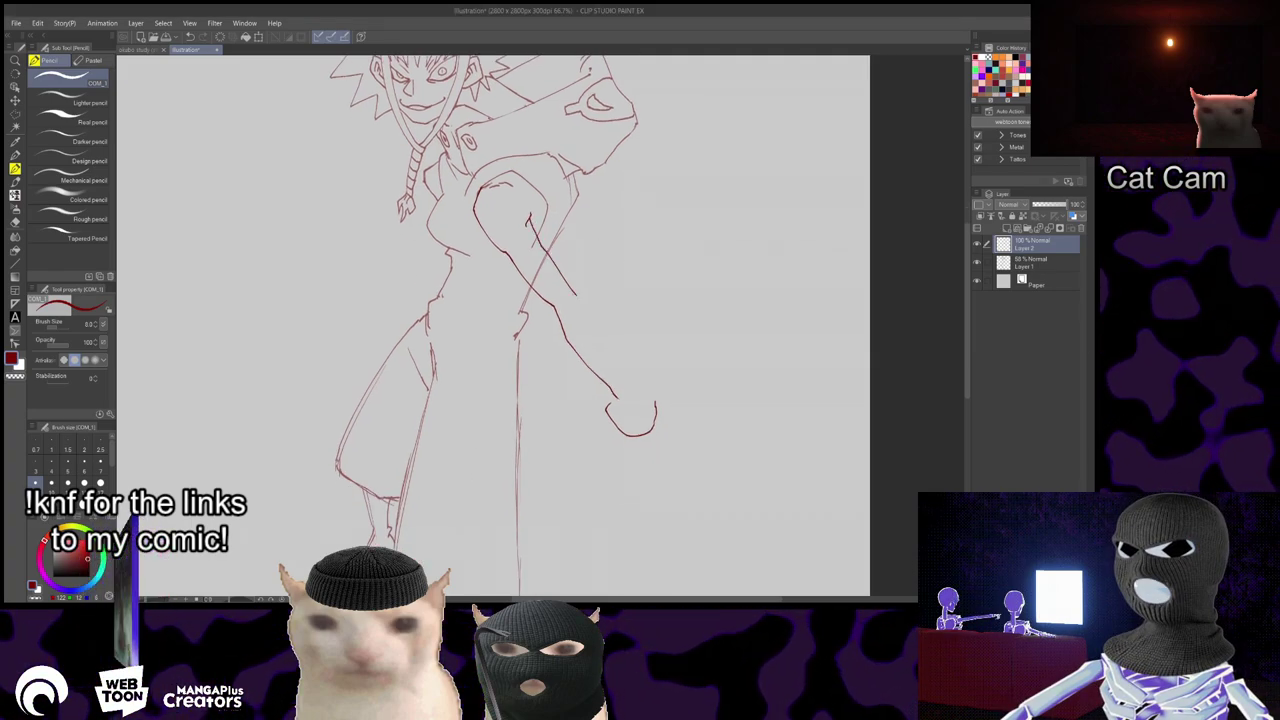
{"action": "key", "text": "ctrl+z"}
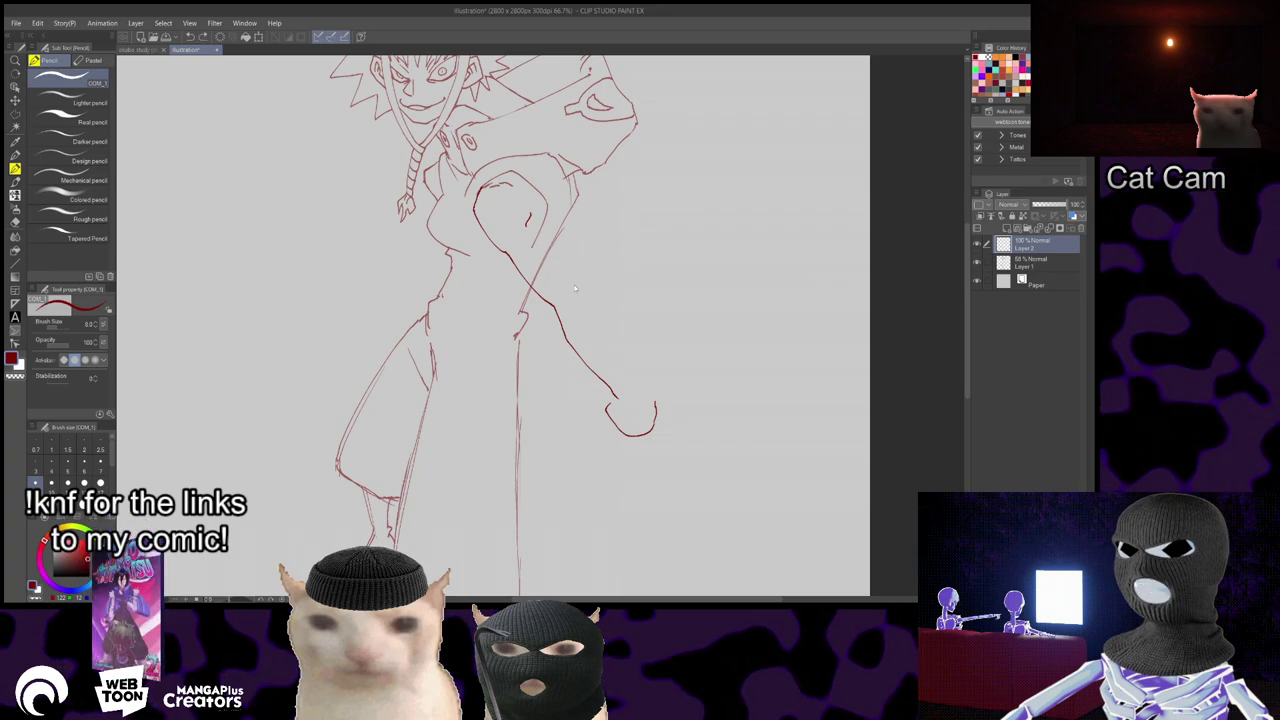
{"action": "key", "text": "ctrl+z"}
{"action": "key", "text": "ctrl+y"}
{"action": "left_click_drag", "start_coordinate": [579, 298], "coordinate": [634, 391]}
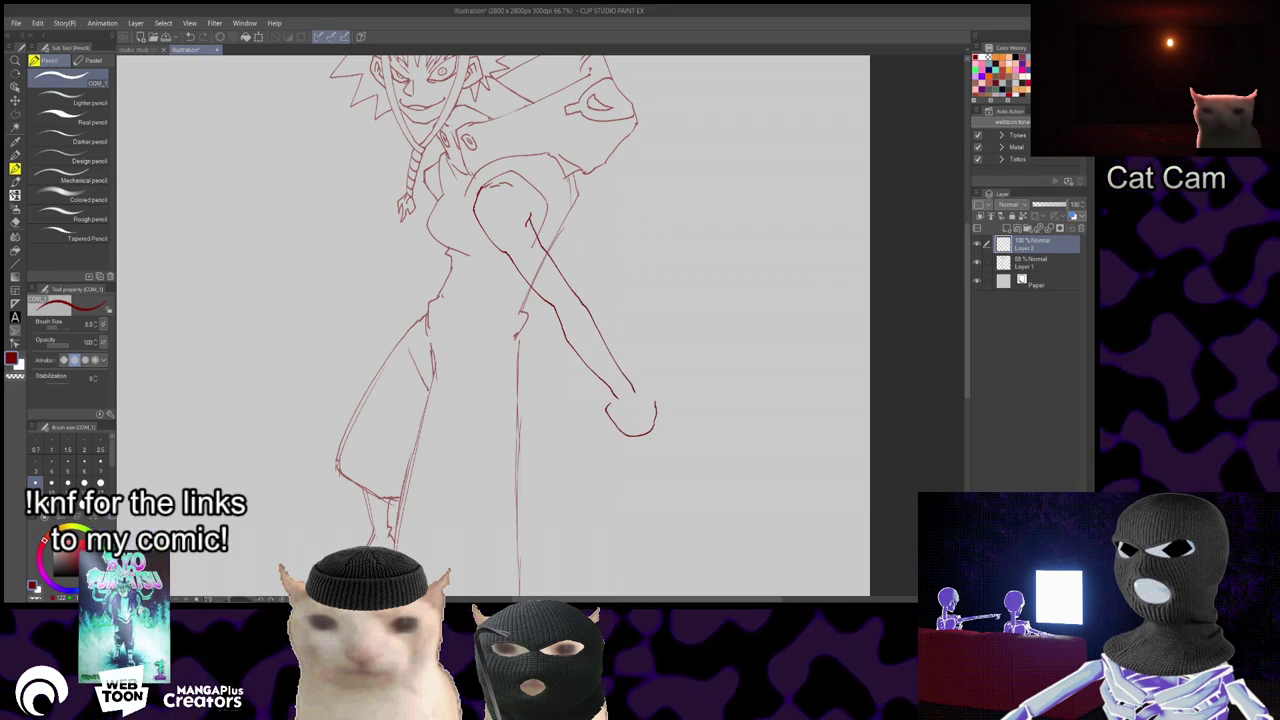